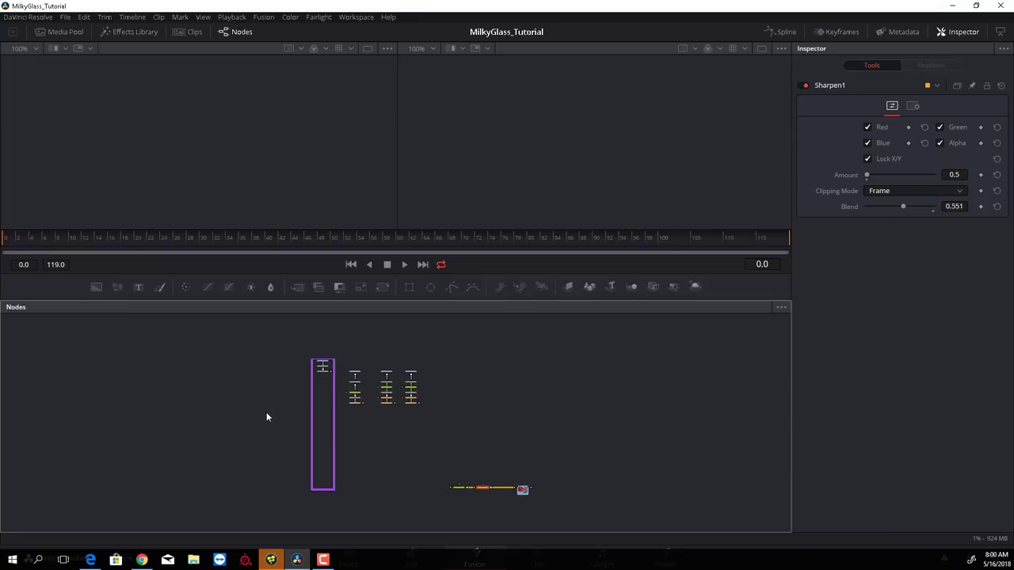
# Step: Line up the Back, ChangeDepth1 and TimeStretcher1 nodes in a vertical column inside the purple underlay and show Back in the first viewer
pyautogui.scroll(5, 326, 446)
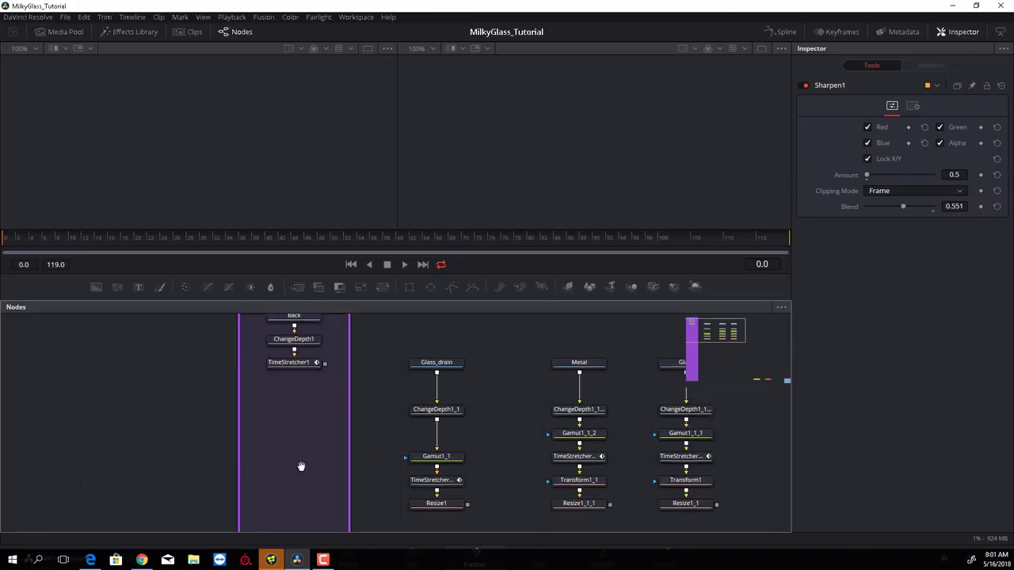
pyautogui.click(268, 446)
pyautogui.click(273, 401)
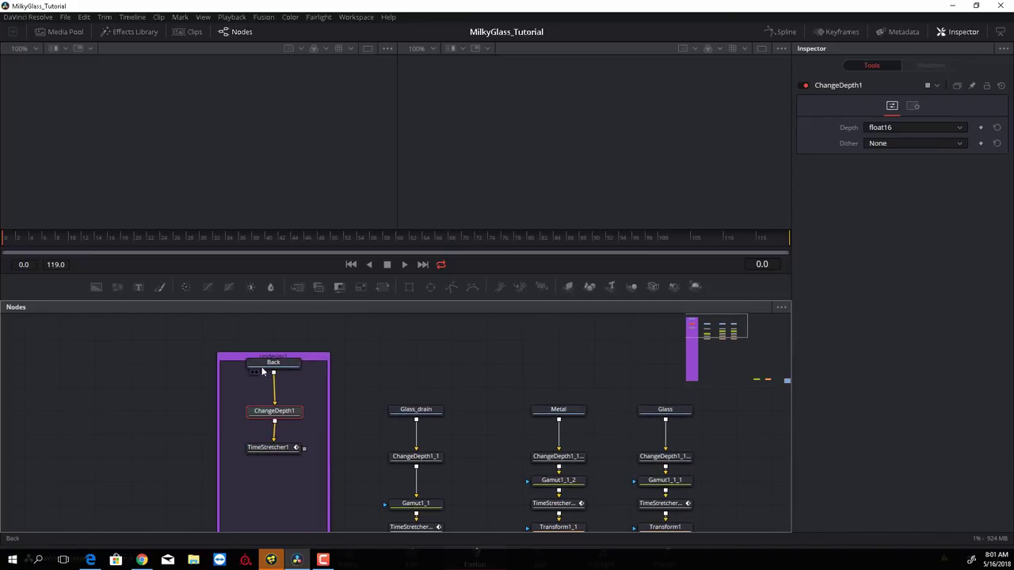
pyautogui.rightClick(182, 353)
pyautogui.moveTo(260, 401)
pyautogui.click(344, 411)
pyautogui.moveTo(262, 442); pyautogui.dragTo(264, 414)
pyautogui.moveTo(261, 448); pyautogui.dragTo(263, 457)
pyautogui.moveTo(289, 375); pyautogui.dragTo(238, 190)
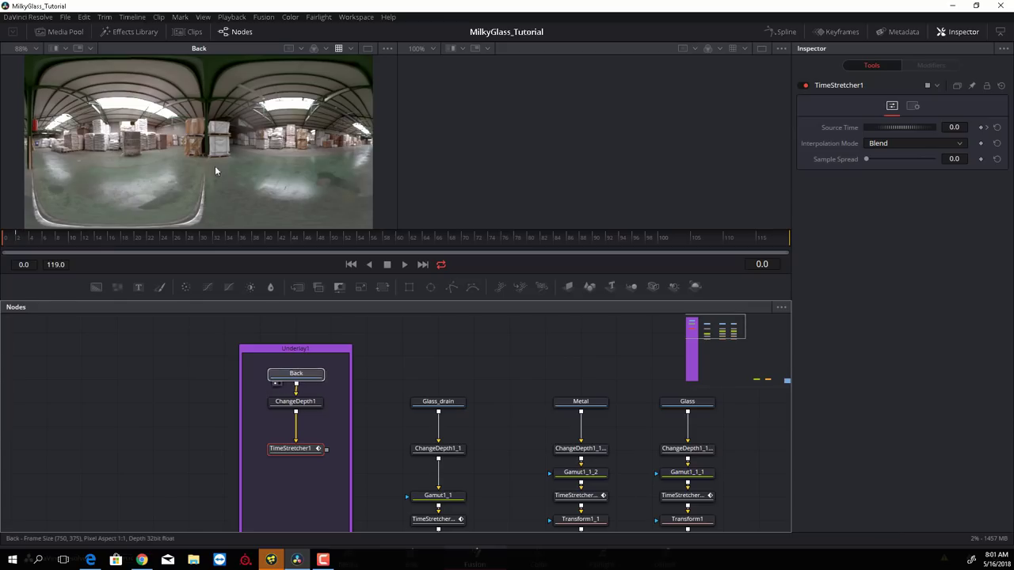
# Step: Move TimeStretcher1 further below ChangeDepth1 and check the settings of the ChangeDepth1 and Back nodes
pyautogui.click(292, 401)
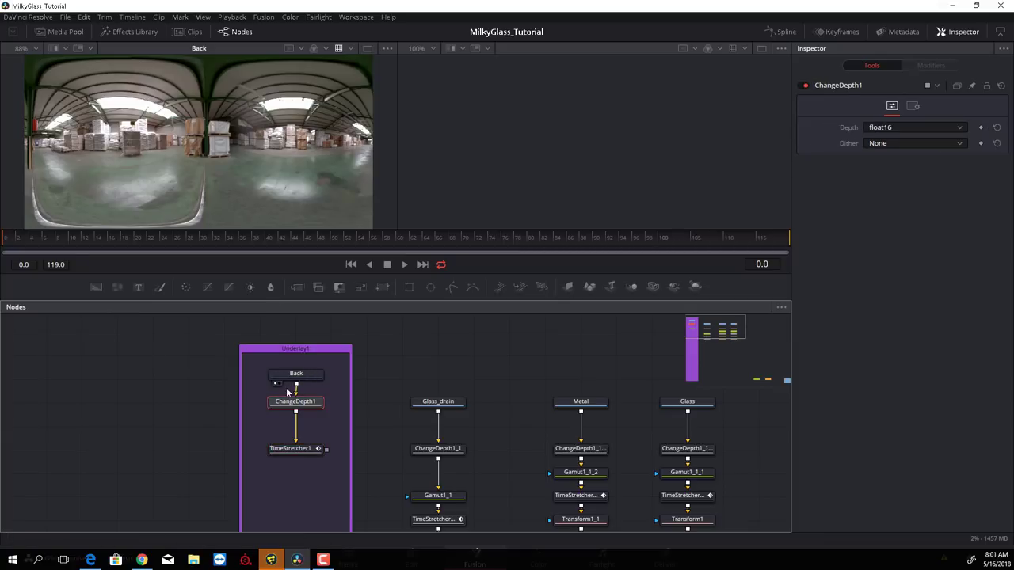
pyautogui.moveTo(287, 443); pyautogui.dragTo(287, 468)
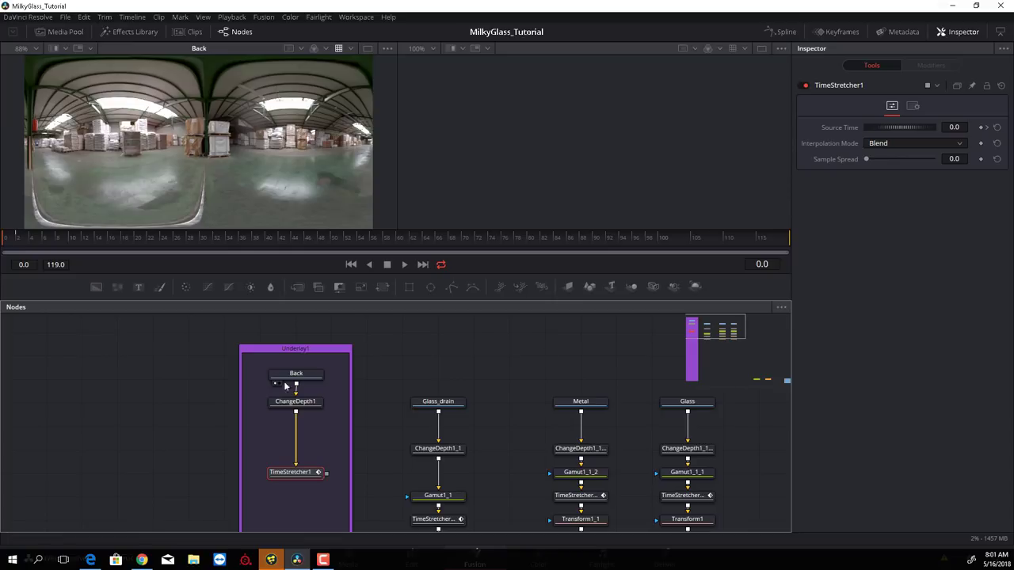
pyautogui.scroll(-2, 283, 389)
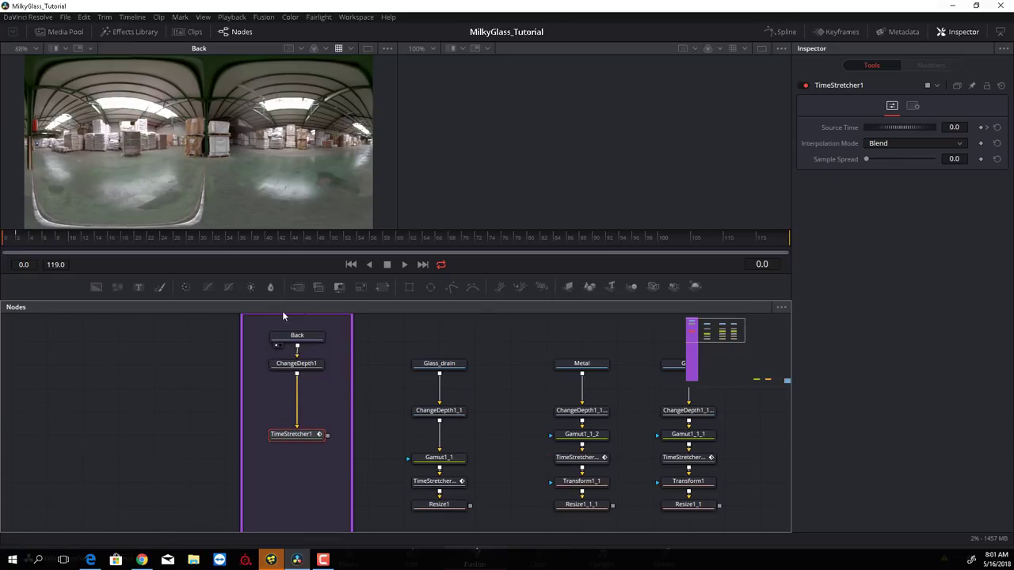
pyautogui.click(301, 367)
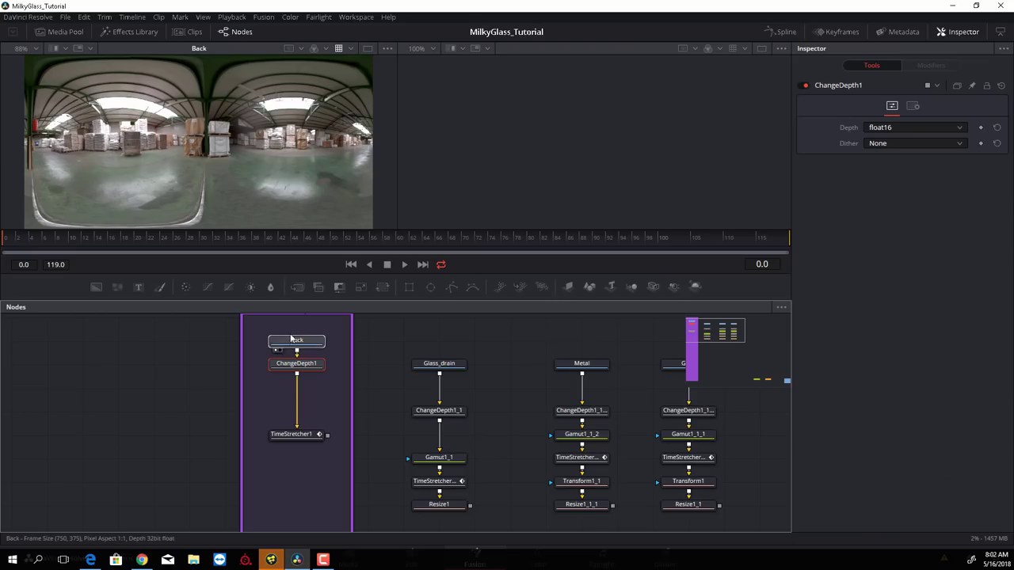
pyautogui.click(292, 339)
pyautogui.click(297, 366)
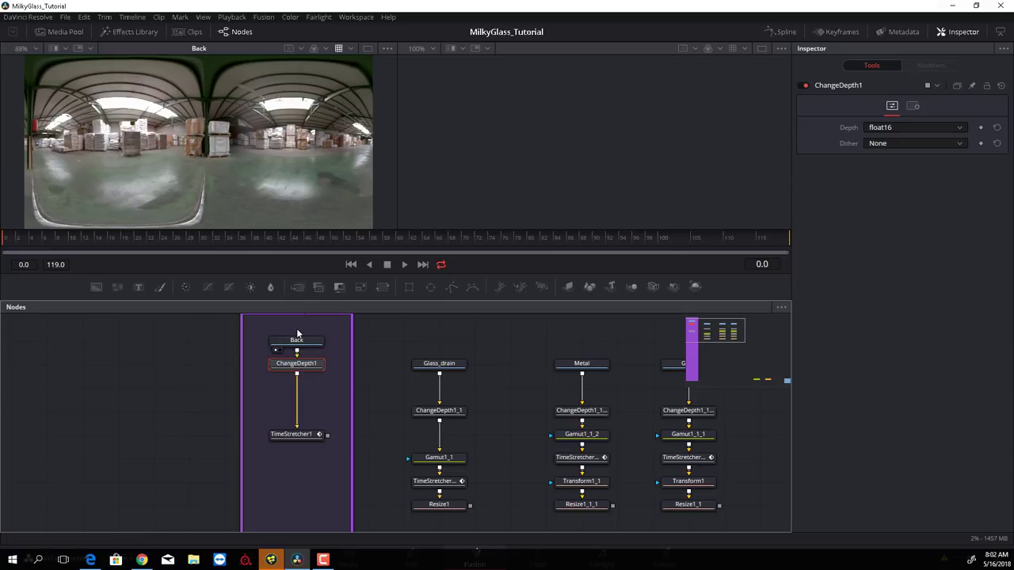
# Step: Try ChangeDepth1 midway between Back and TimeStretcher1, and return it to directly beneath Back
pyautogui.moveTo(285, 370); pyautogui.dragTo(283, 393)
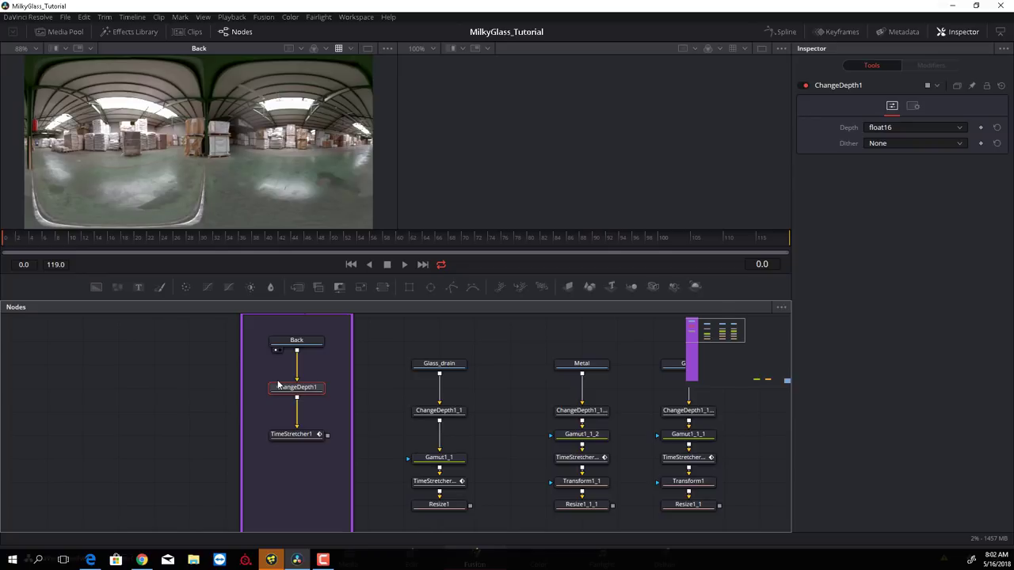
pyautogui.moveTo(278, 385); pyautogui.dragTo(290, 373)
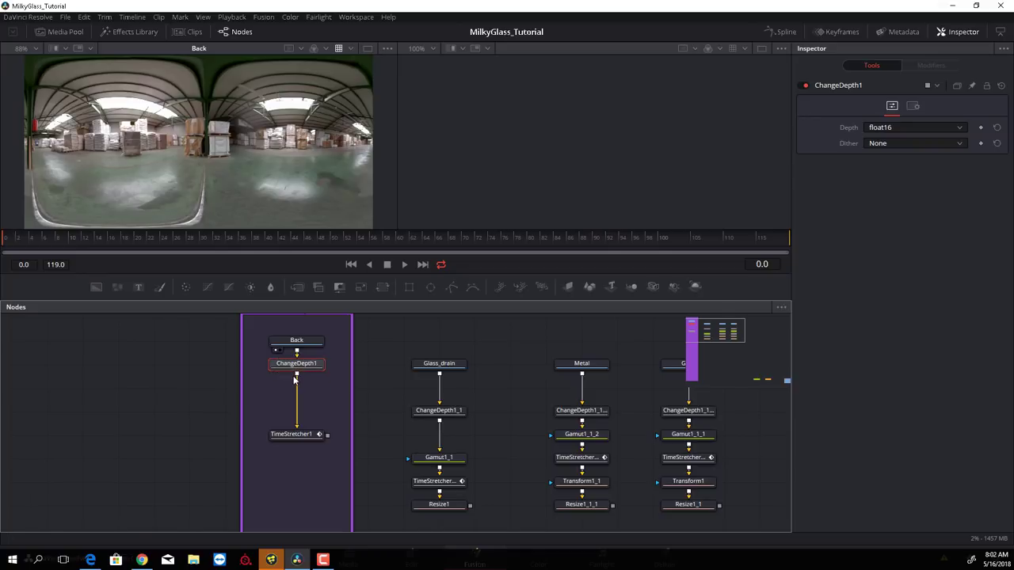
pyautogui.hotkey('ctrl', 'z')
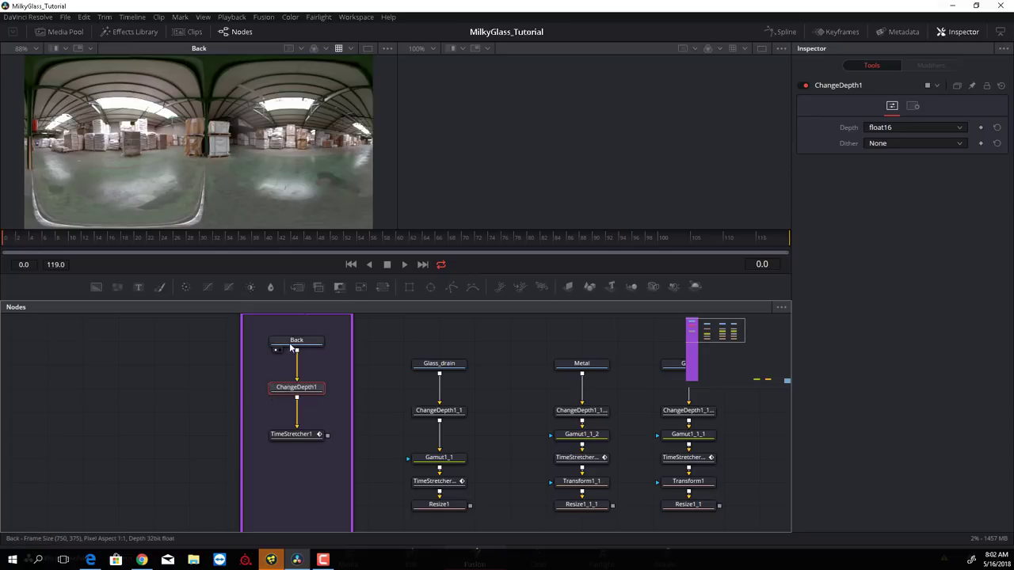
pyautogui.click(290, 349)
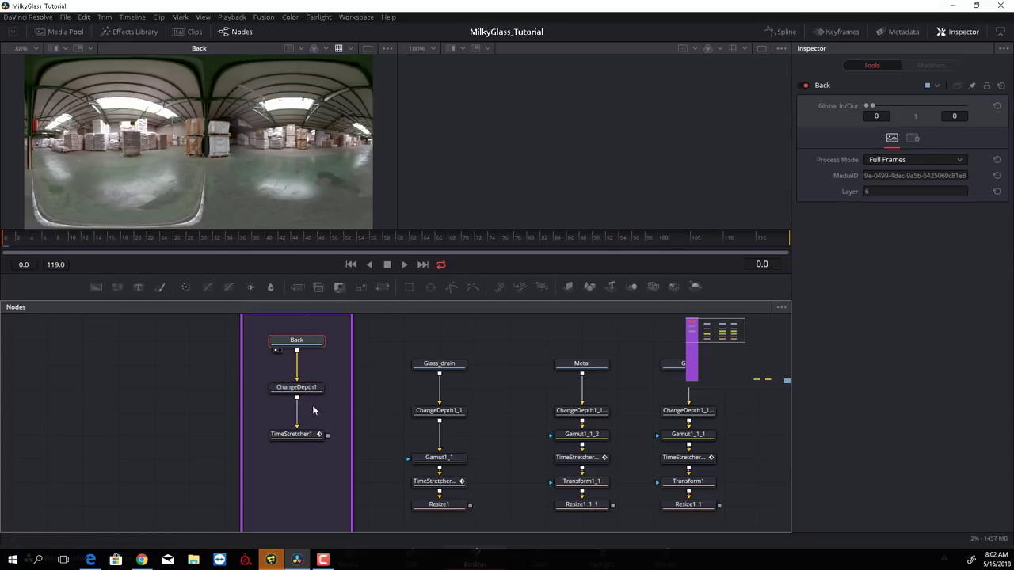
pyautogui.moveTo(295, 388); pyautogui.dragTo(293, 364)
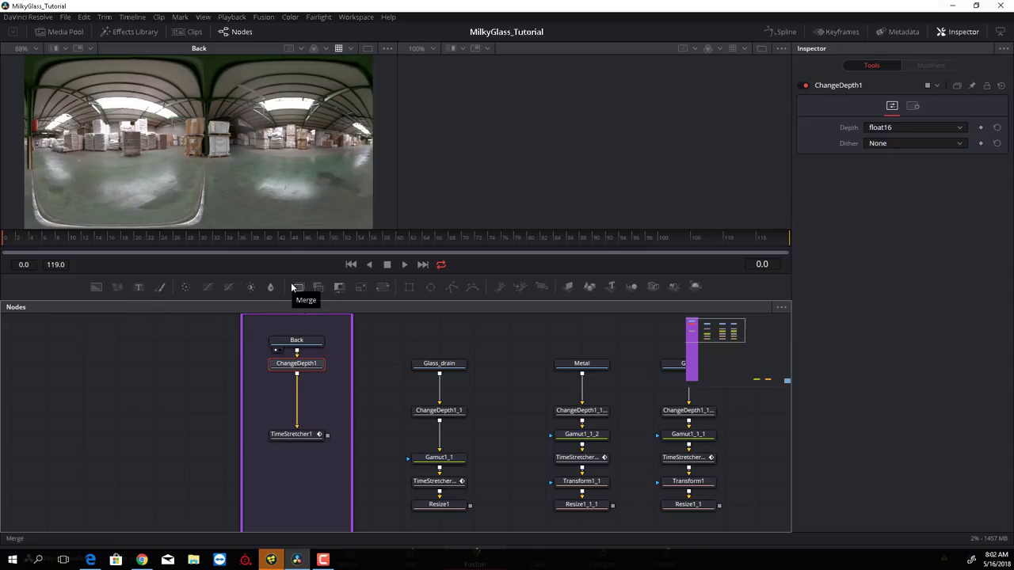
# Step: Move Gamut1_1 in the Glass_drain branch up to directly beneath ChangeDepth1_1, matching the Gamut placement in the Metal branch
pyautogui.moveTo(416, 453); pyautogui.dragTo(411, 446)
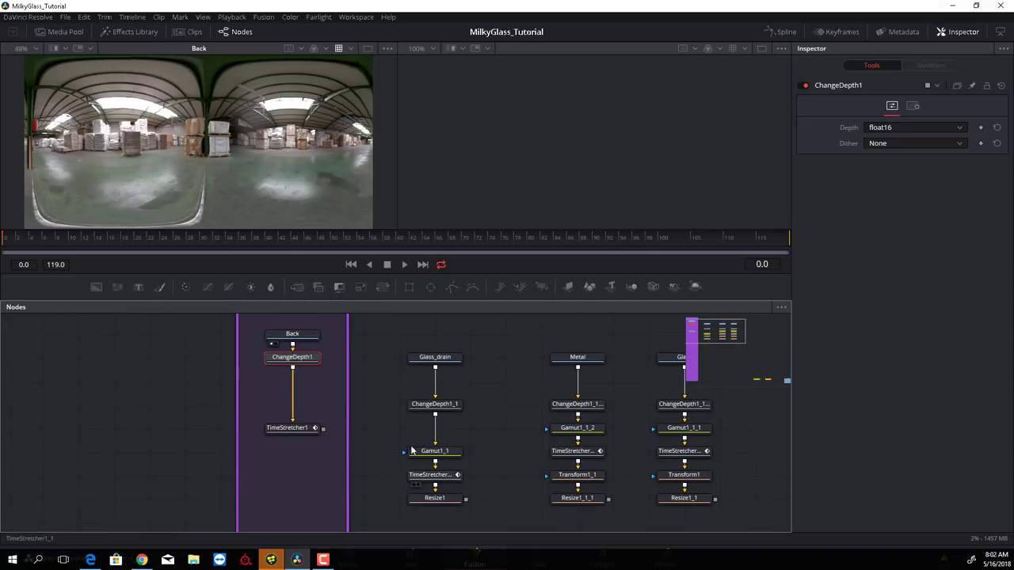
pyautogui.click(576, 430)
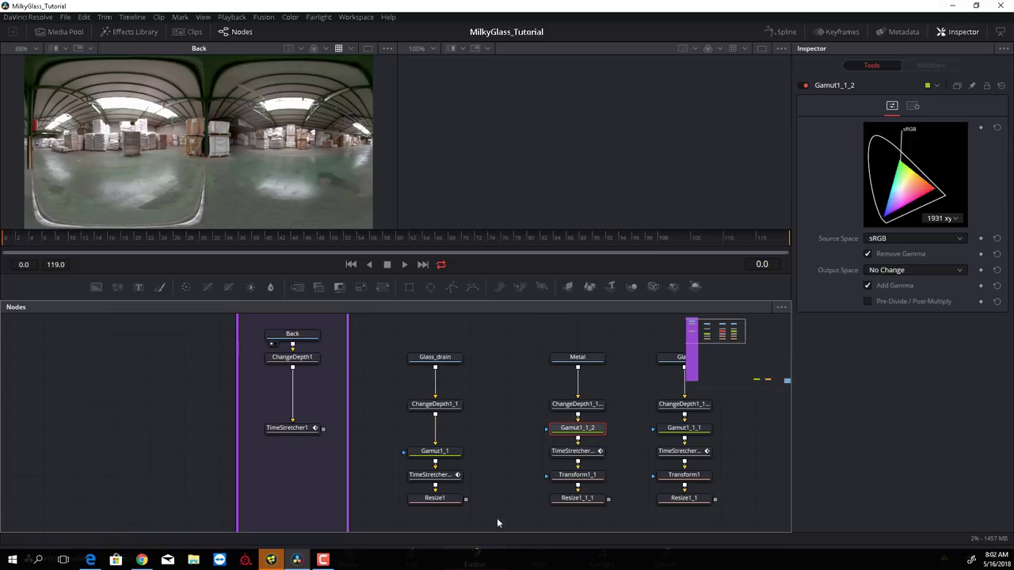
pyautogui.click(436, 451)
pyautogui.moveTo(435, 455); pyautogui.dragTo(434, 433)
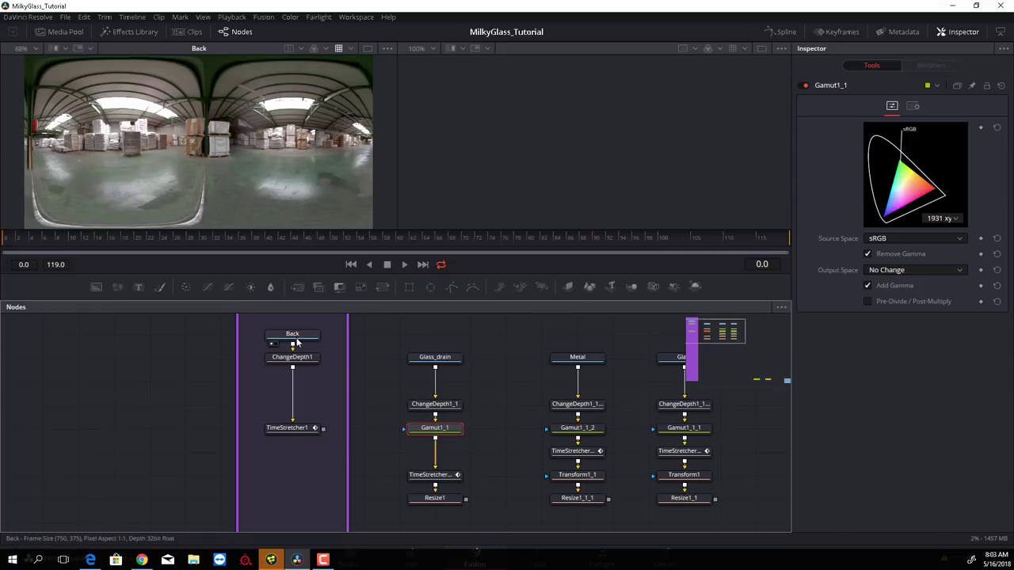
# Step: Align the upper nodes of the Glass_drain and Metal branches with the Back branch and move TimeStretcher1 closer to ChangeDepth1
pyautogui.moveTo(396, 394); pyautogui.dragTo(432, 437)
pyautogui.moveTo(419, 433); pyautogui.dragTo(419, 411)
pyautogui.moveTo(532, 391); pyautogui.dragTo(564, 440)
pyautogui.moveTo(565, 429); pyautogui.dragTo(566, 406)
pyautogui.click(499, 442)
pyautogui.moveTo(294, 429); pyautogui.dragTo(297, 381)
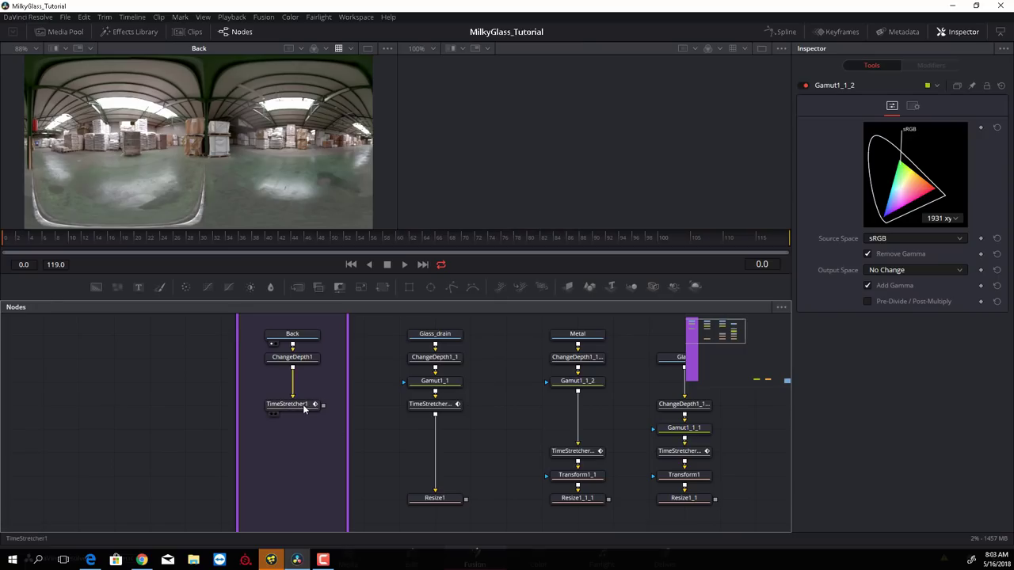
# Step: Show TimeStretcher1 in the first viewer at frame 7 and check the Back and ChangeDepth1 settings
pyautogui.click(290, 334)
pyautogui.moveTo(278, 322); pyautogui.dragTo(267, 370)
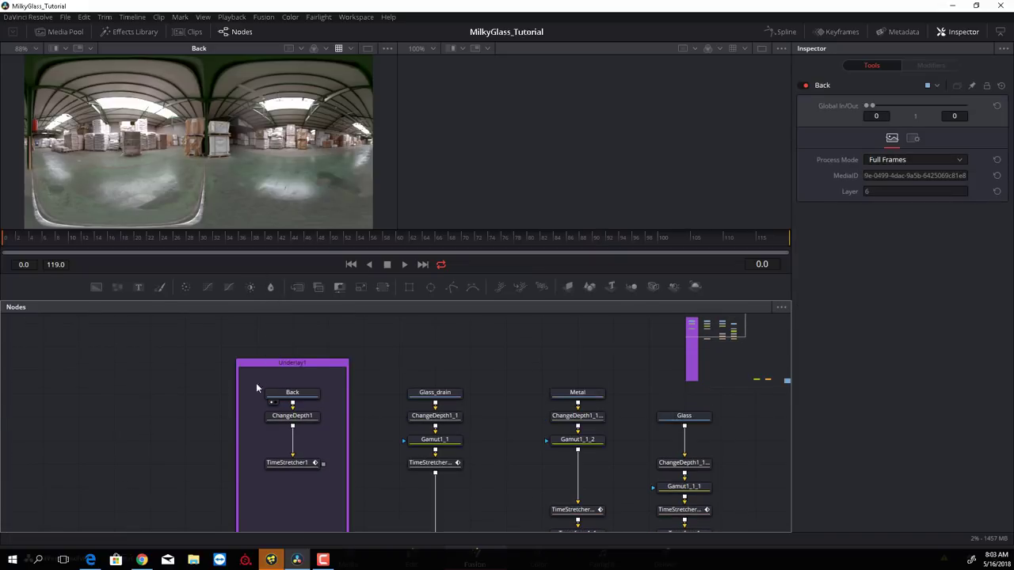
pyautogui.moveTo(32, 241); pyautogui.dragTo(43, 240)
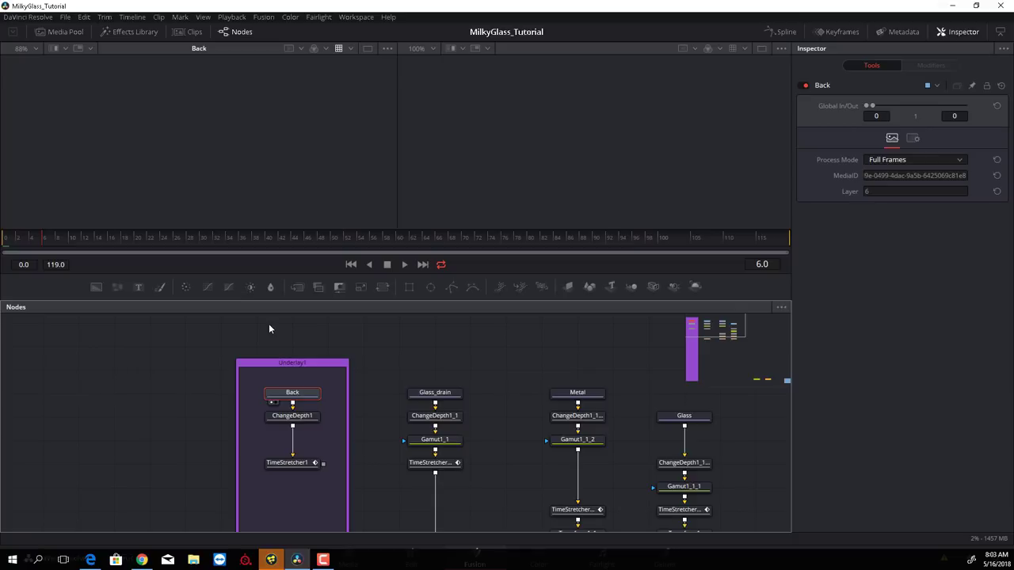
pyautogui.click(289, 464)
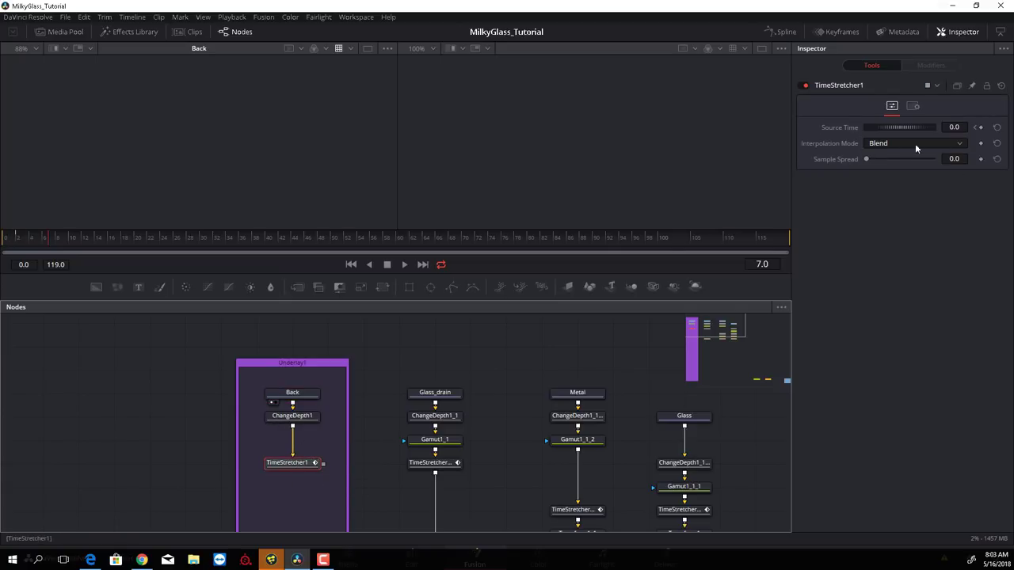
pyautogui.moveTo(317, 464); pyautogui.dragTo(147, 109)
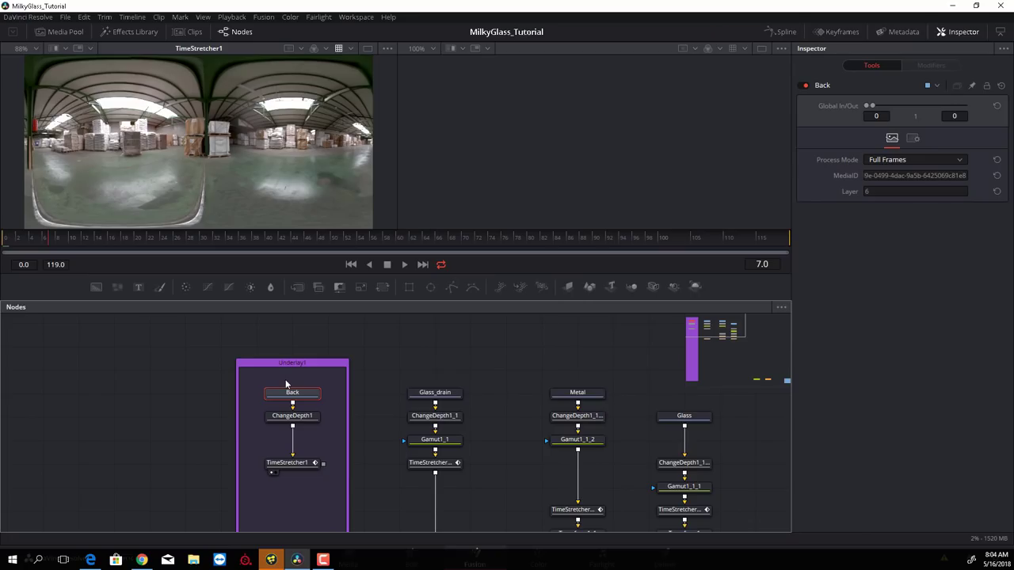
pyautogui.moveTo(279, 413)
pyautogui.mouseDown()
pyautogui.moveTo(280, 433)
pyautogui.moveTo(280, 410)
pyautogui.mouseUp()
pyautogui.click(279, 394)
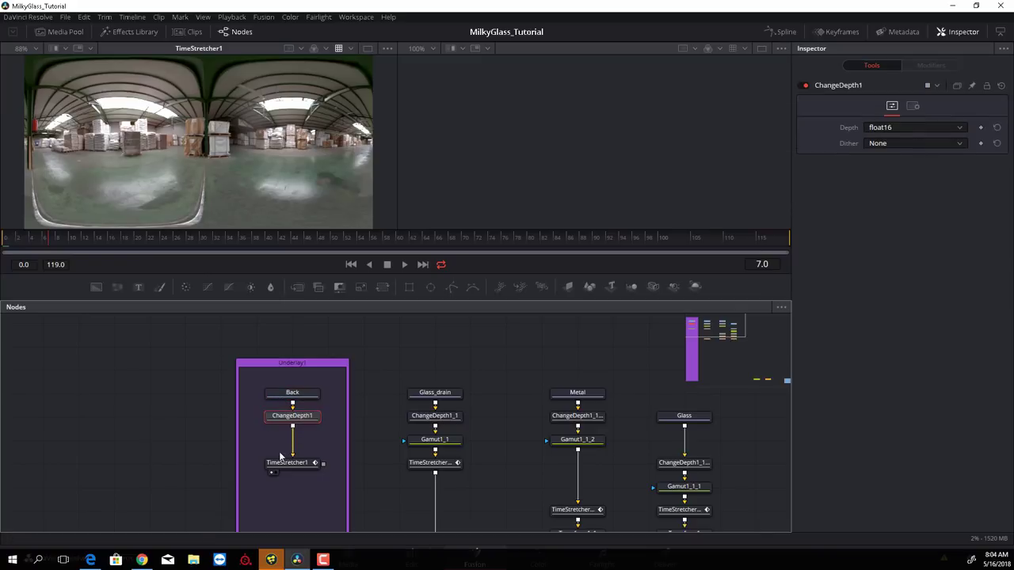
pyautogui.click(287, 393)
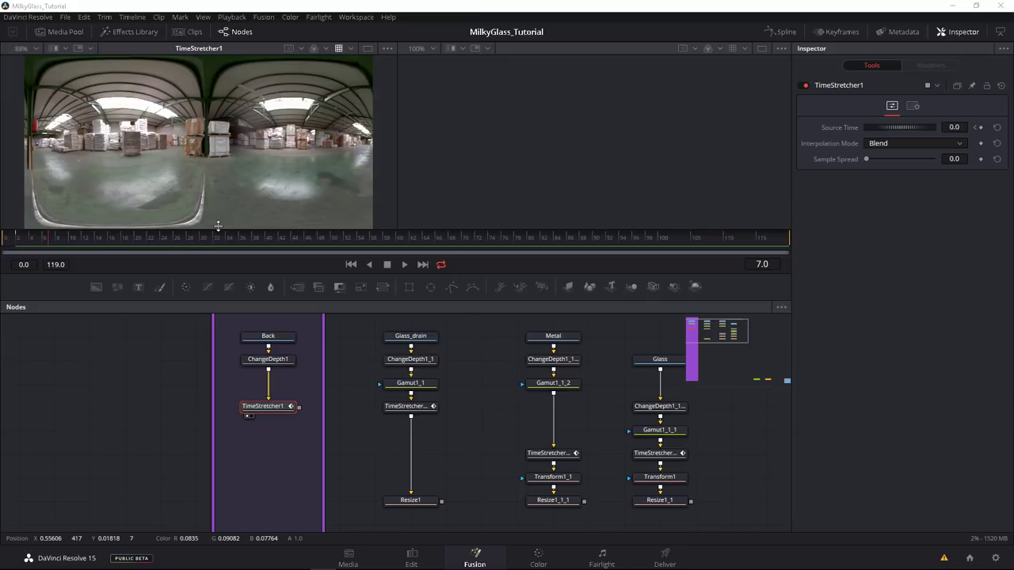
# Step: Examine the first viewer's Gamut View LUT settings in the LUT editor and close the editor
pyautogui.click(387, 49)
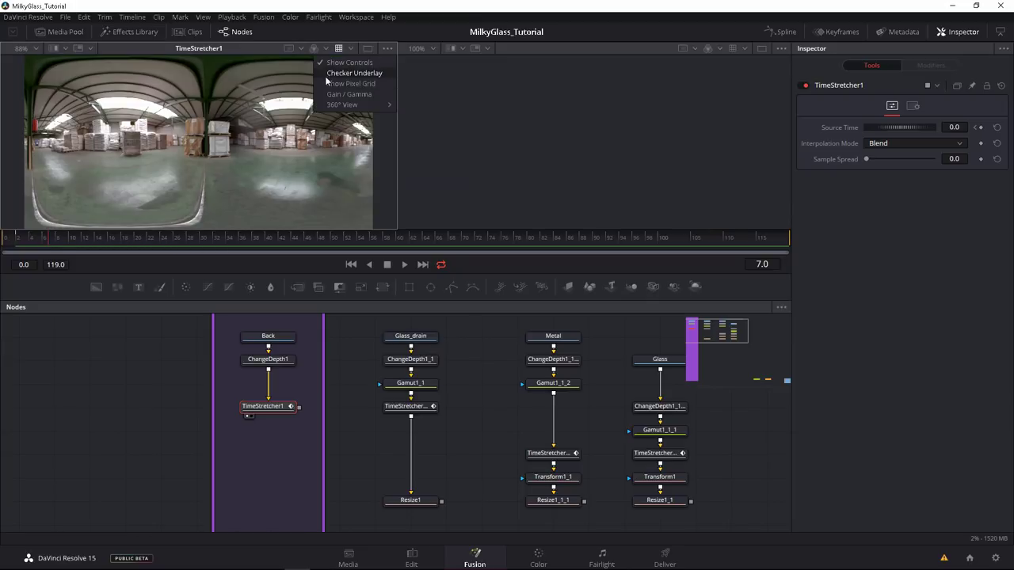
pyautogui.click(341, 47)
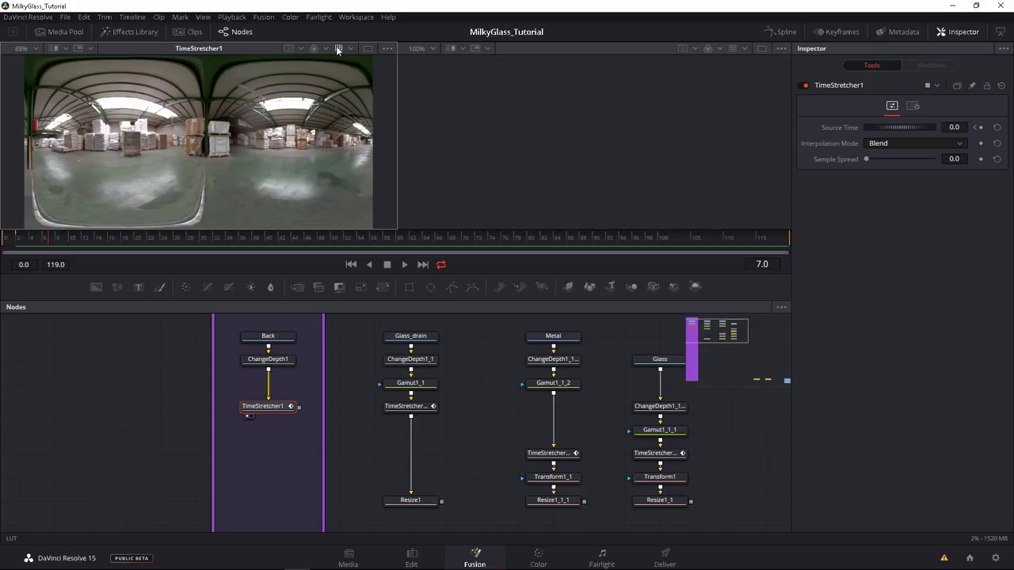
pyautogui.click(350, 49)
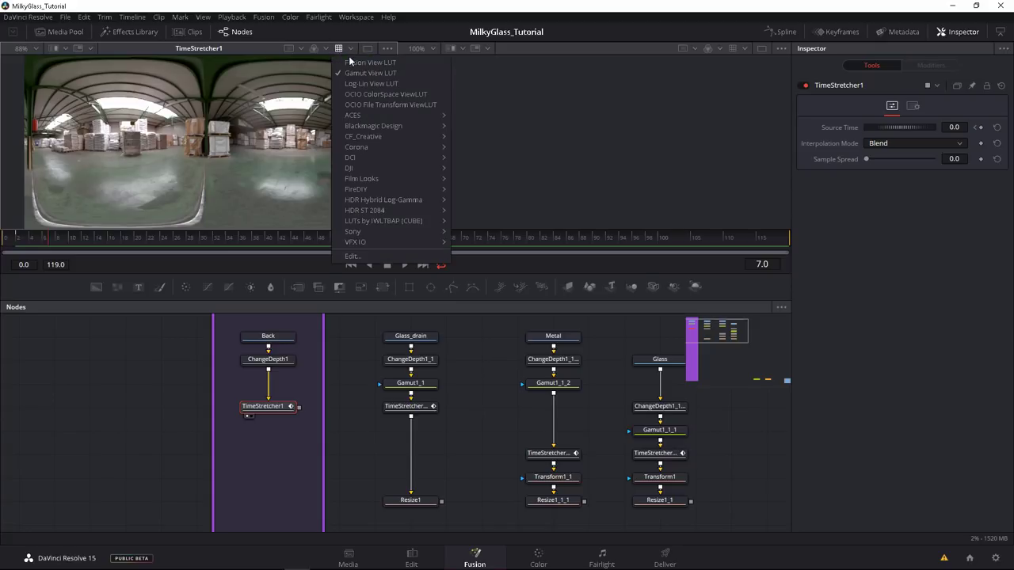
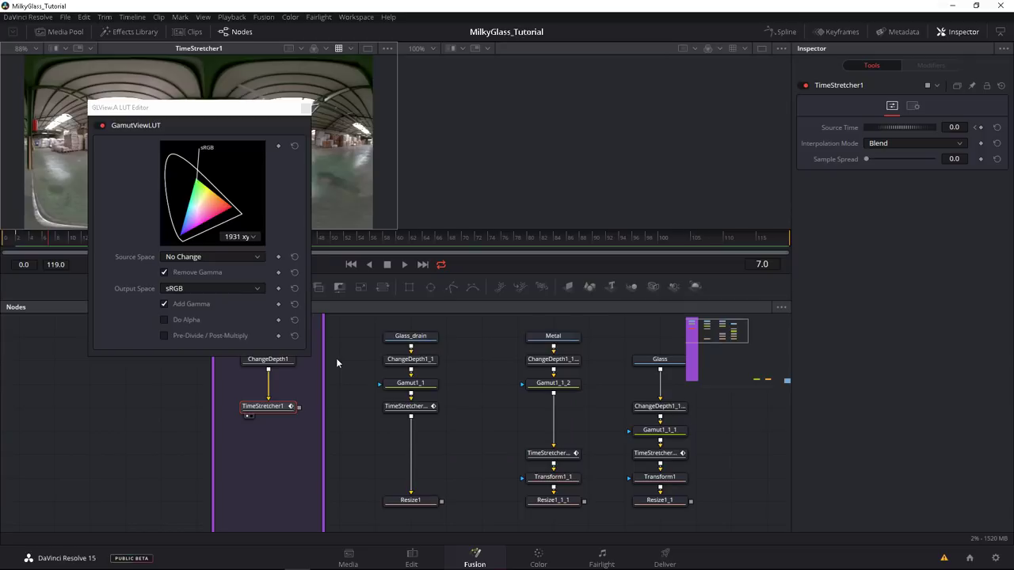
pyautogui.moveTo(160, 107); pyautogui.dragTo(151, 67)
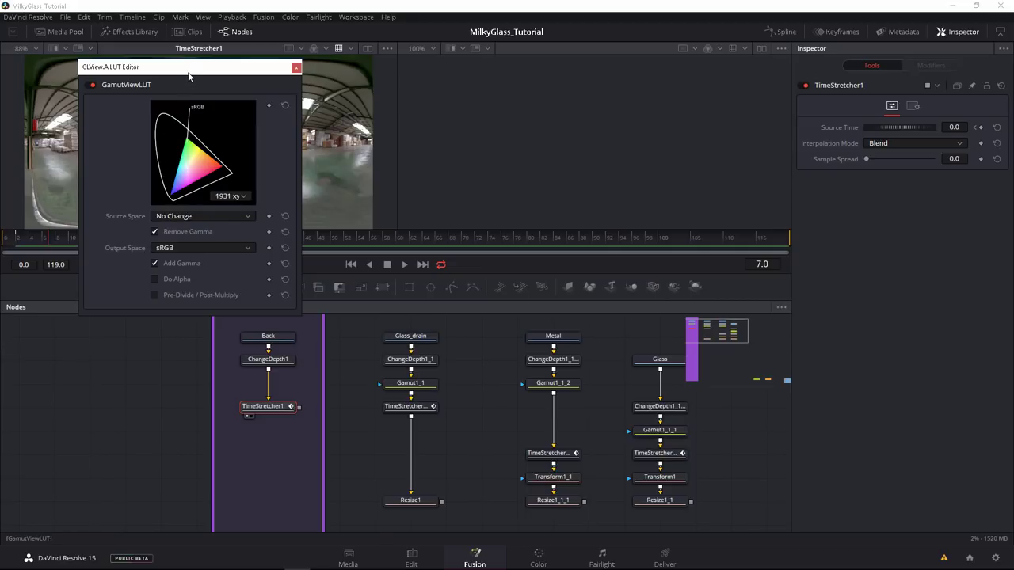
pyautogui.moveTo(187, 73); pyautogui.dragTo(170, 130)
pyautogui.click(277, 125)
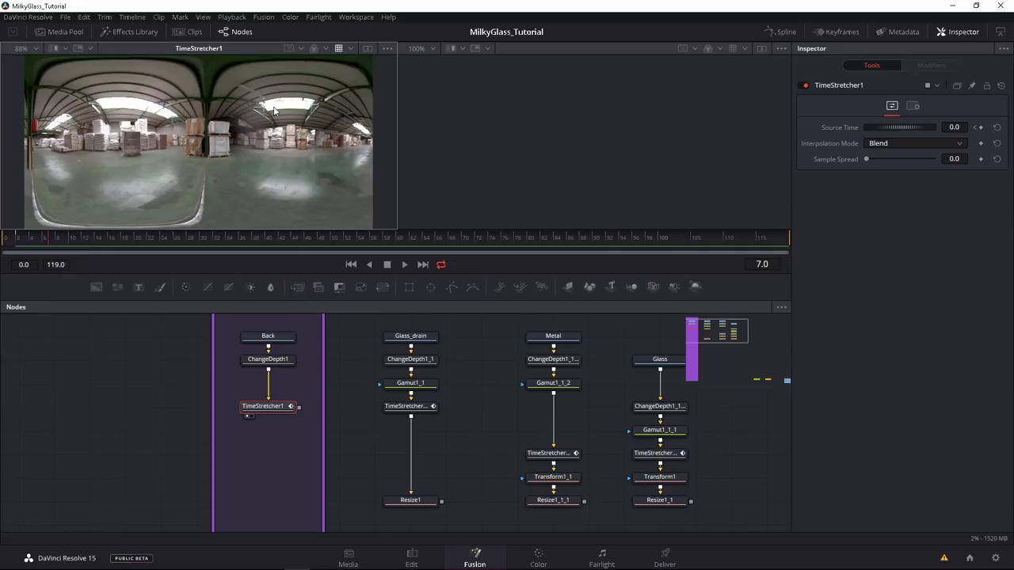
# Step: Show the Glass_drain branch's TimeStretcher1_1 in the first viewer and turn off the viewer's LUT
pyautogui.click(402, 384)
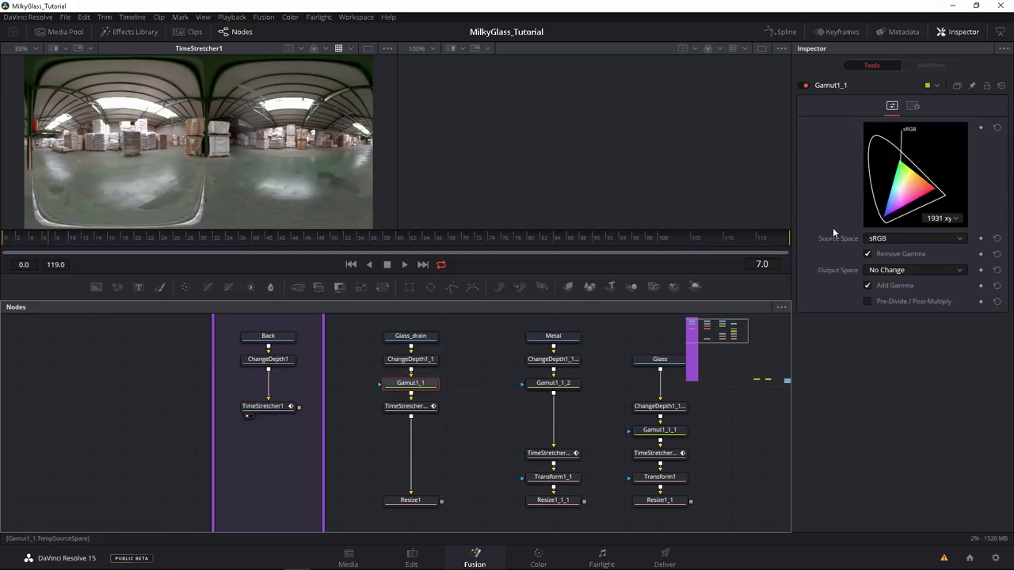
pyautogui.moveTo(404, 384); pyautogui.dragTo(192, 145)
pyautogui.click(389, 415)
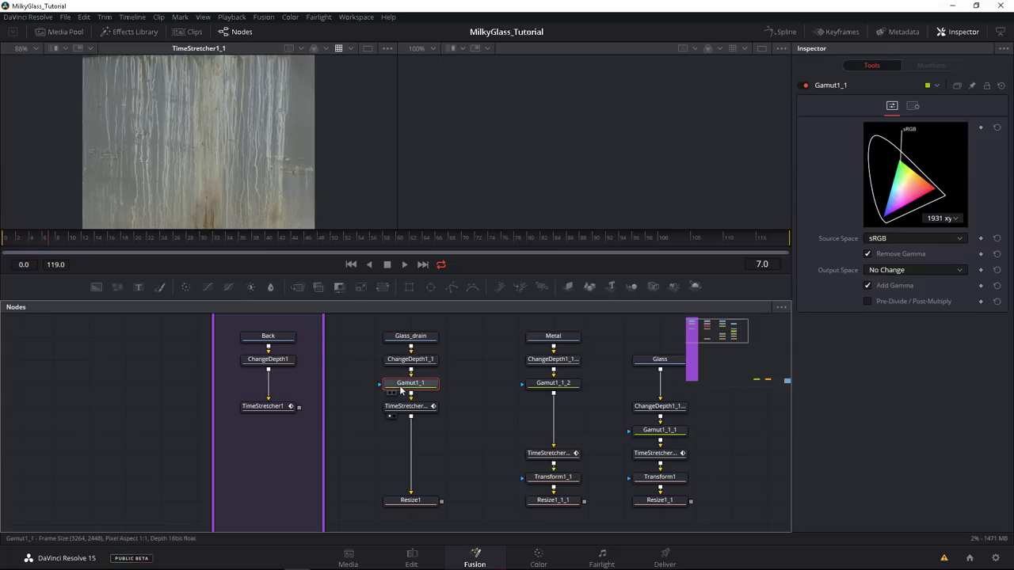
pyautogui.scroll(-1, 234, 180)
pyautogui.rightClick(215, 166)
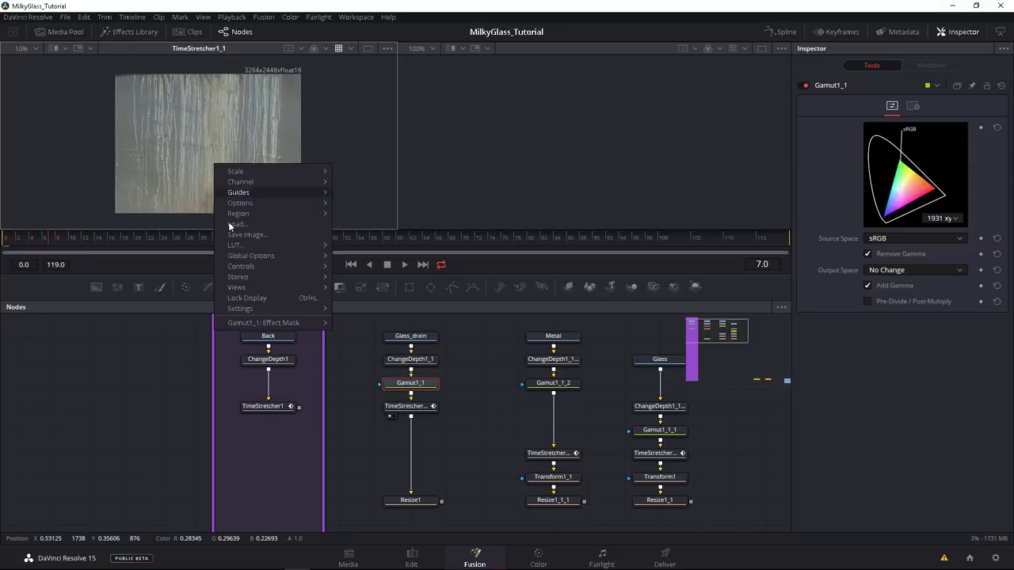
pyautogui.moveTo(232, 254)
pyautogui.click(352, 260)
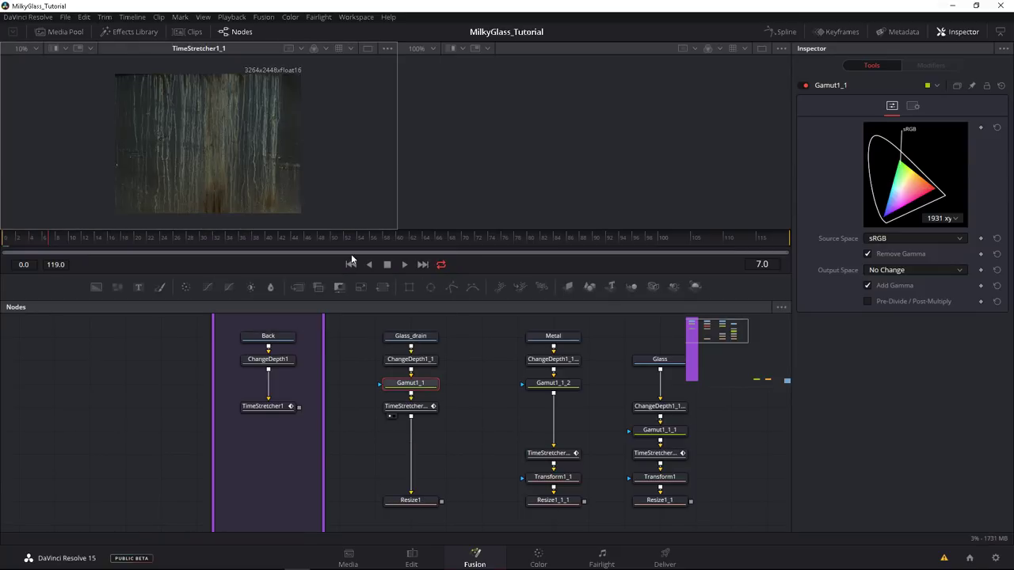
# Step: Show Glass_drain in the first viewer and place TimeStretcher1_1 ahead of Gamut1_1 in that branch
pyautogui.click(390, 345)
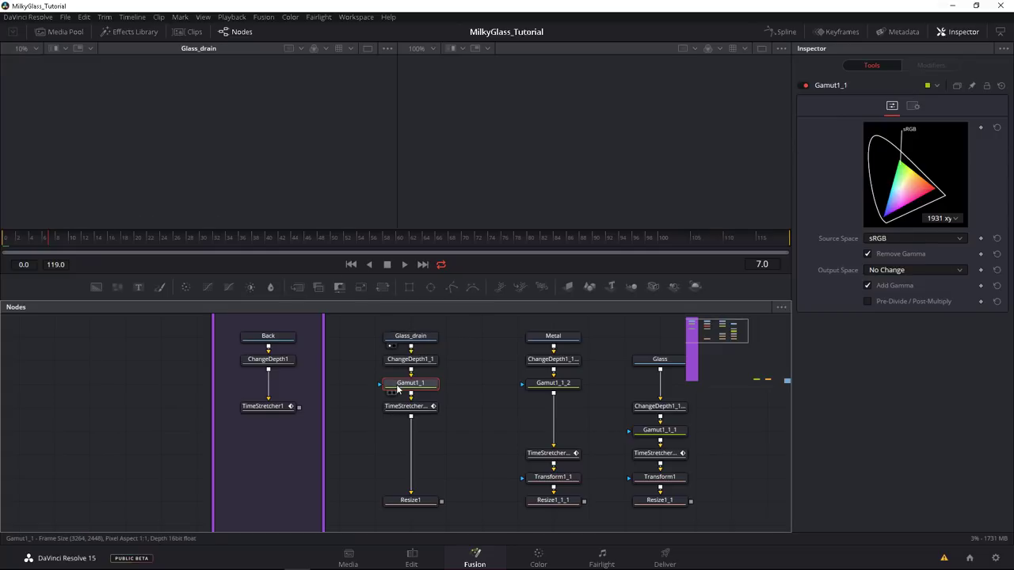
pyautogui.hotkey('ctrl', 'z')
pyautogui.hotkey('ctrl', 'z')
pyautogui.hotkey('ctrl', 'z')
pyautogui.moveTo(411, 389); pyautogui.dragTo(411, 385)
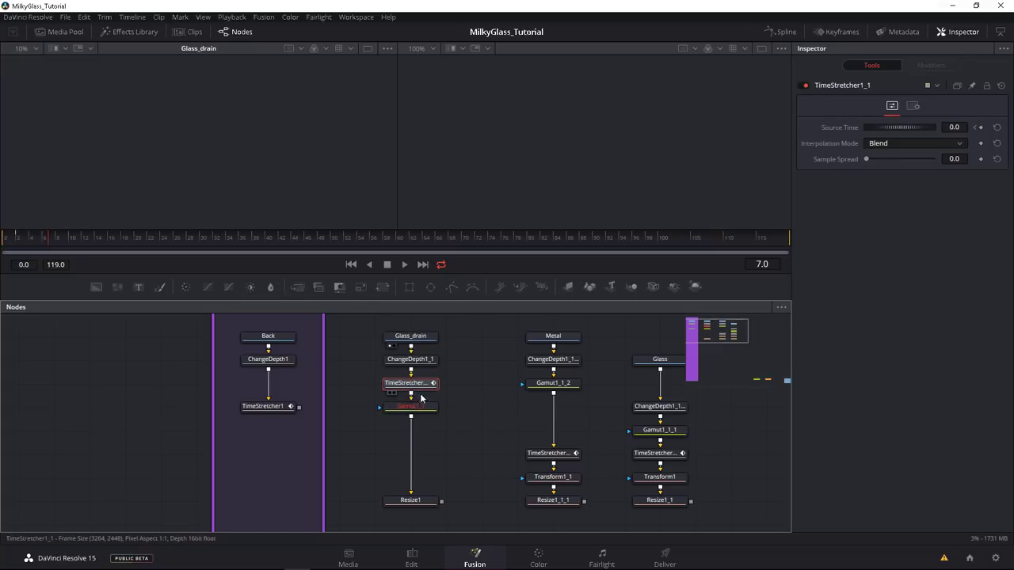
# Step: Show TimeStretcher1_1 in the first viewer, select Gamut1_1 and enable the viewer's Gamut View LUT
pyautogui.press('1')
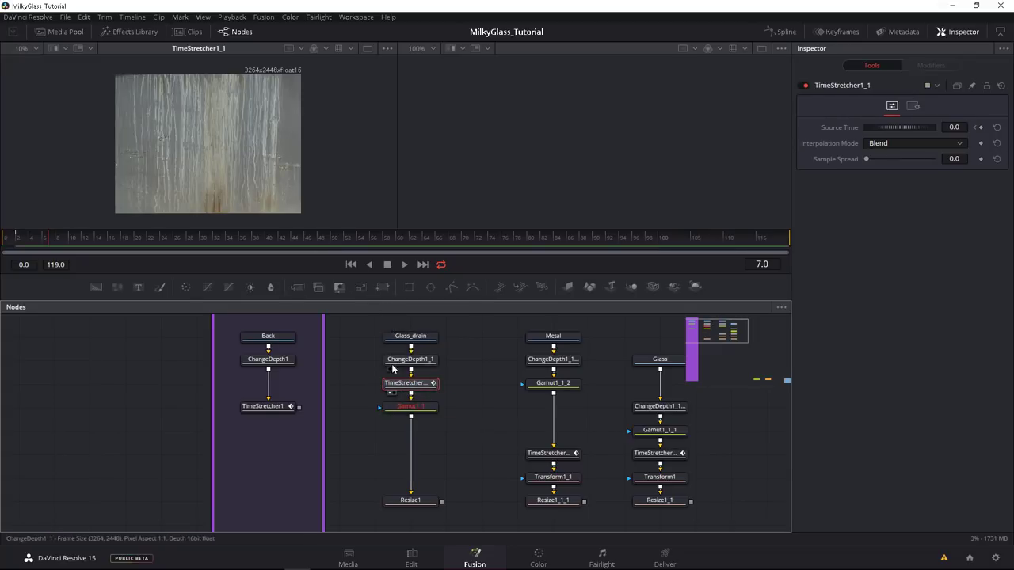
pyautogui.click(411, 407)
pyautogui.rightClick(212, 183)
pyautogui.moveTo(273, 261)
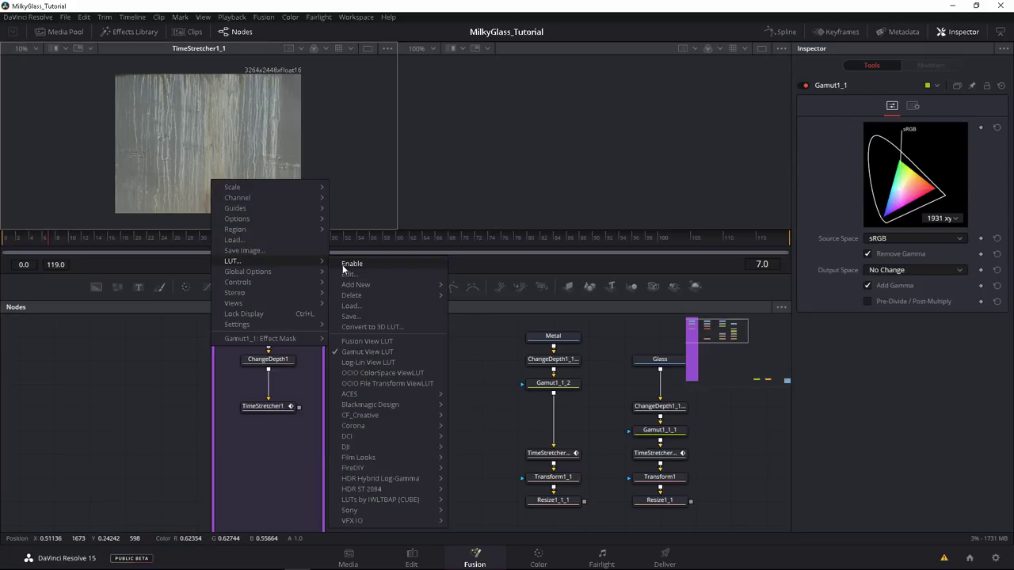
pyautogui.click(349, 263)
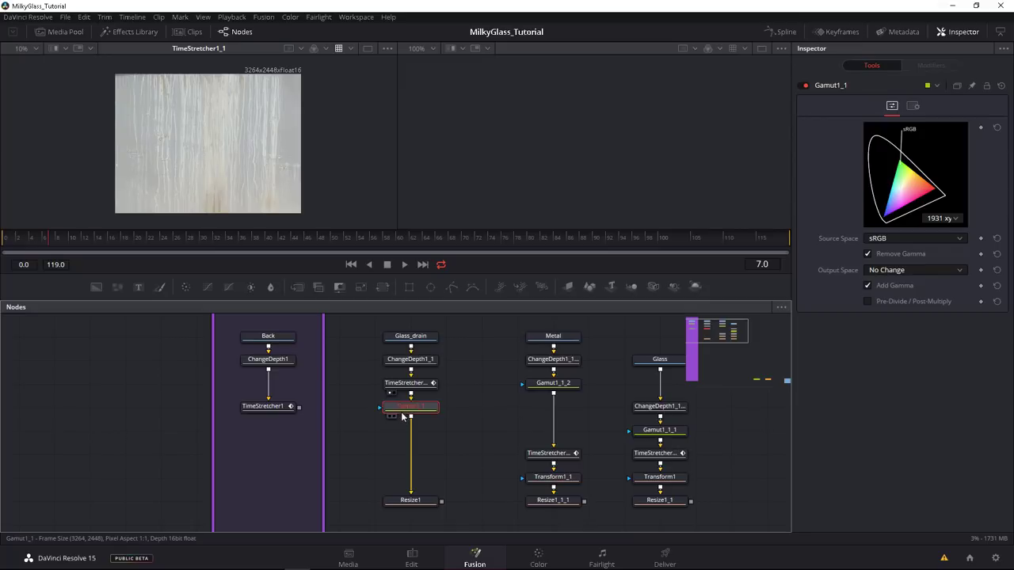
# Step: Show Gamut1_1 in the first viewer and compare its image with the viewer LUT turned off and back on
pyautogui.moveTo(153, 116); pyautogui.dragTo(130, 98)
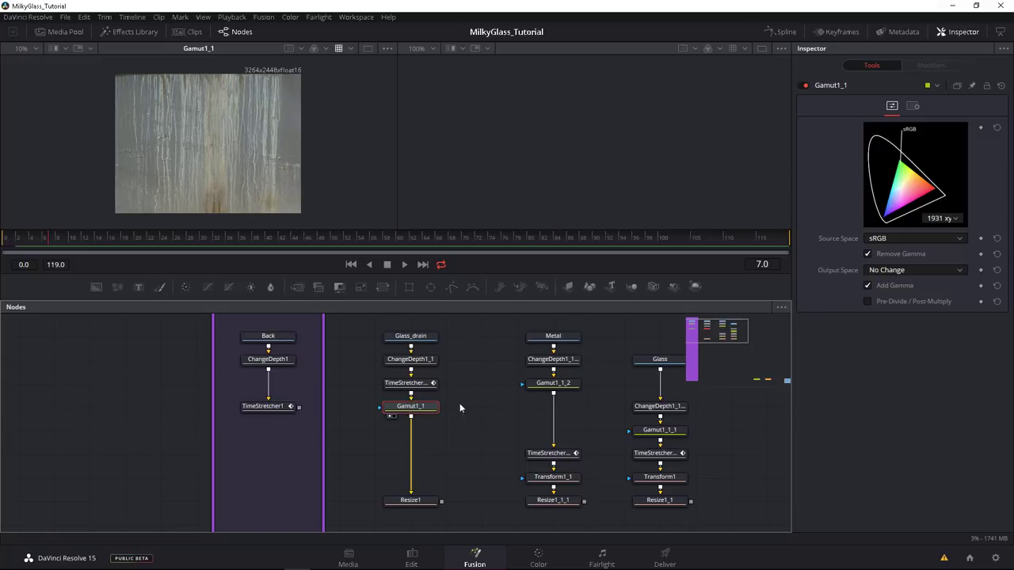
pyautogui.rightClick(215, 156)
pyautogui.moveTo(231, 243)
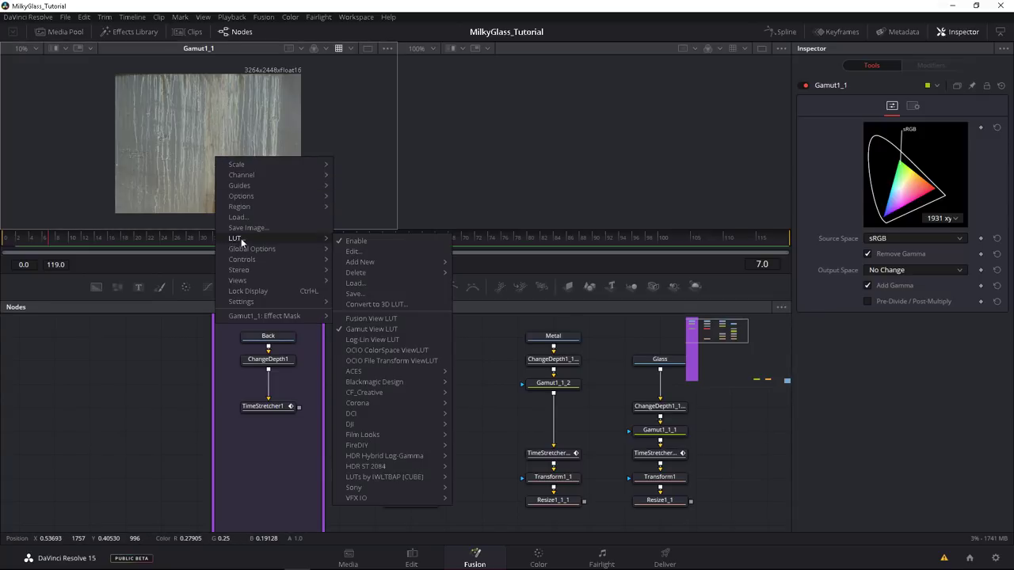
pyautogui.click(349, 242)
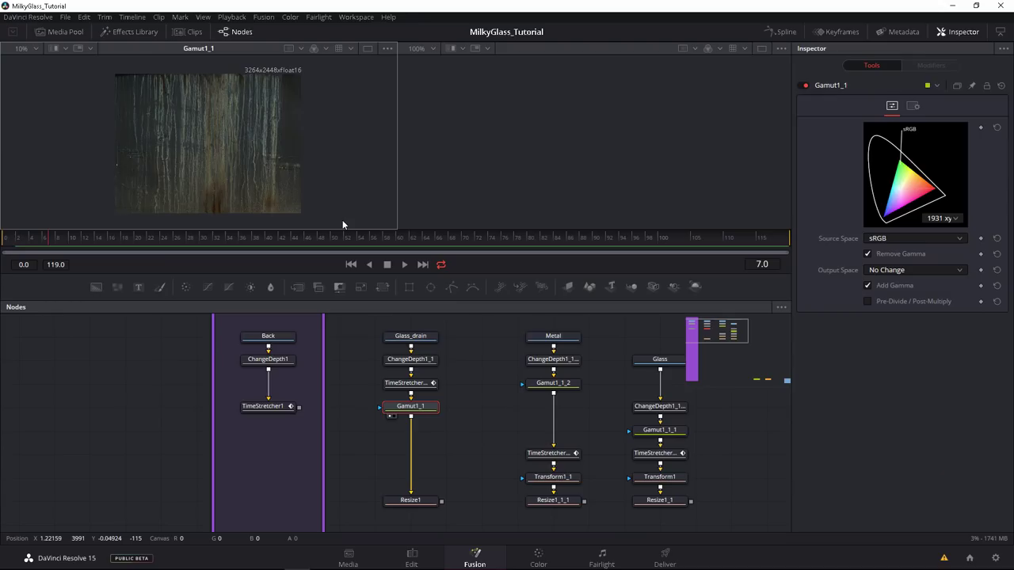
pyautogui.rightClick(226, 174)
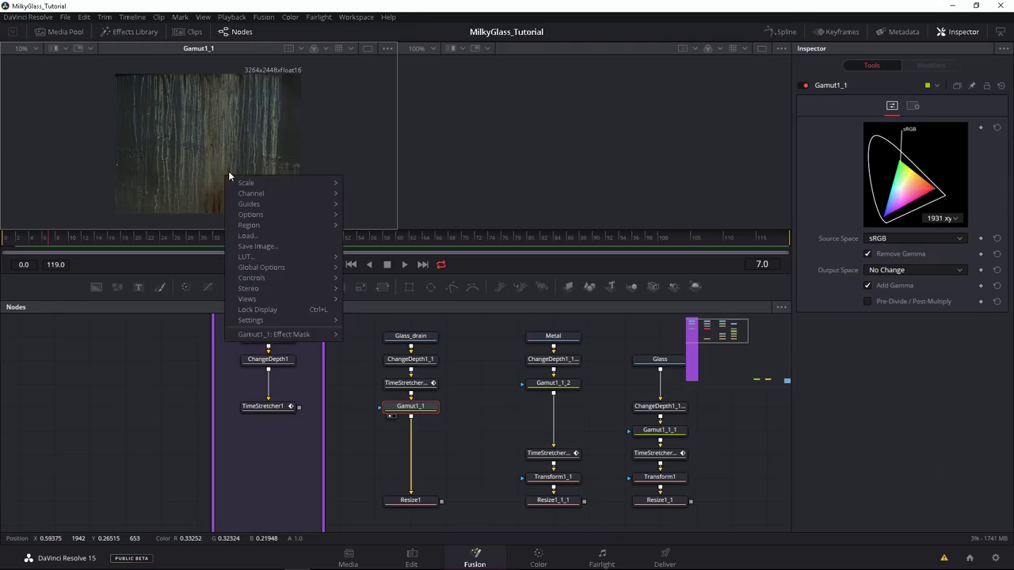
pyautogui.moveTo(246, 260)
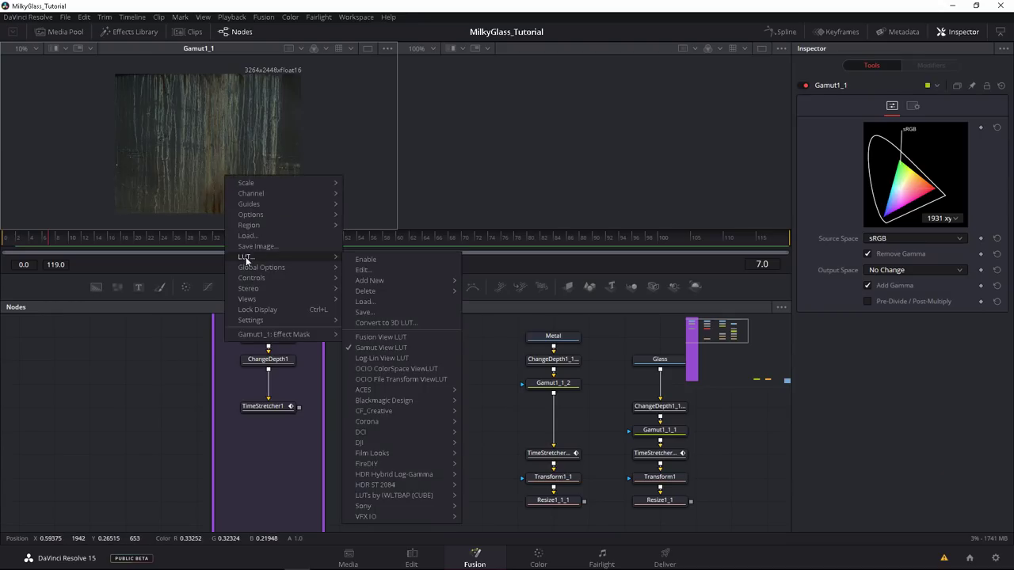
pyautogui.click(365, 261)
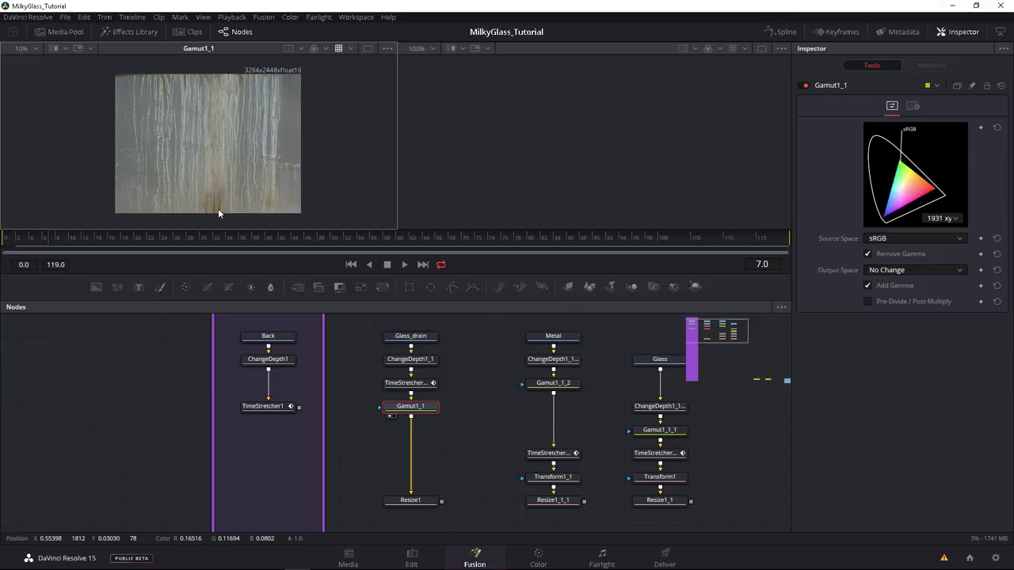
pyautogui.scroll(2, 202, 178)
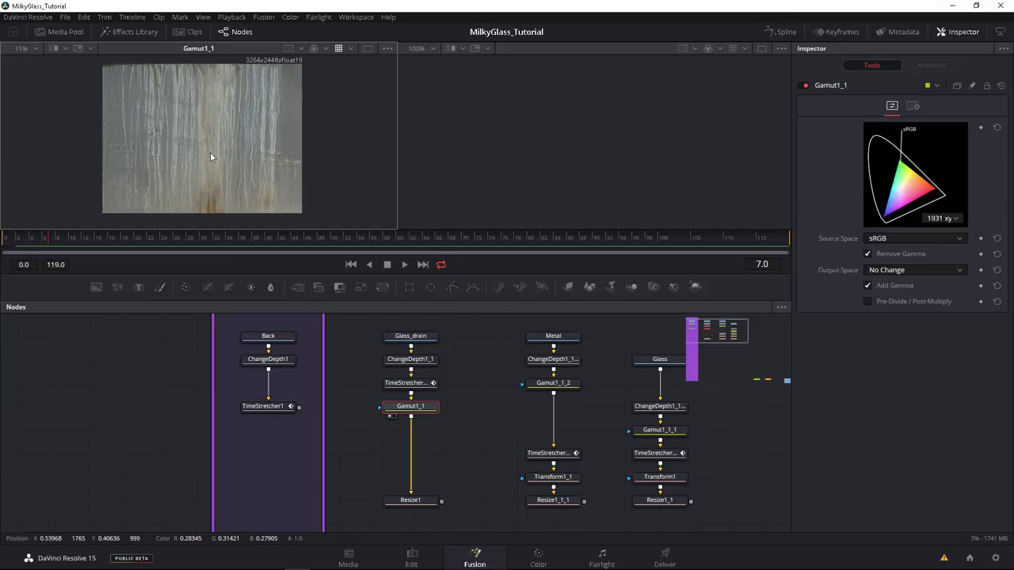
pyautogui.scroll(-1, 210, 153)
# Step: Check the ChangeDepth1 and Back settings and view Back, followed by TimeStretcher1, enlarged in the first viewer
pyautogui.moveTo(266, 405); pyautogui.dragTo(266, 430)
pyautogui.click(268, 359)
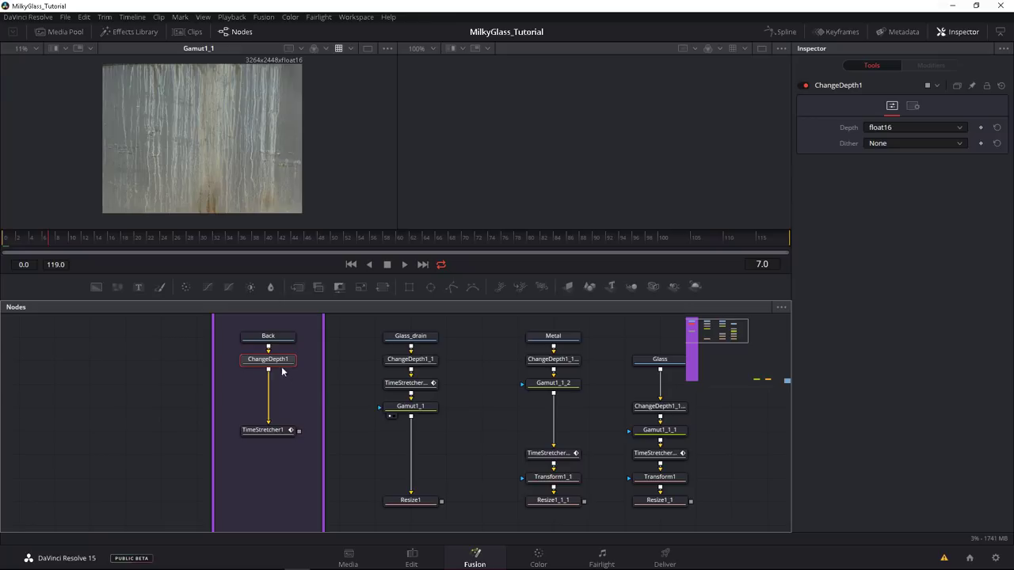
pyautogui.moveTo(266, 340); pyautogui.dragTo(146, 119)
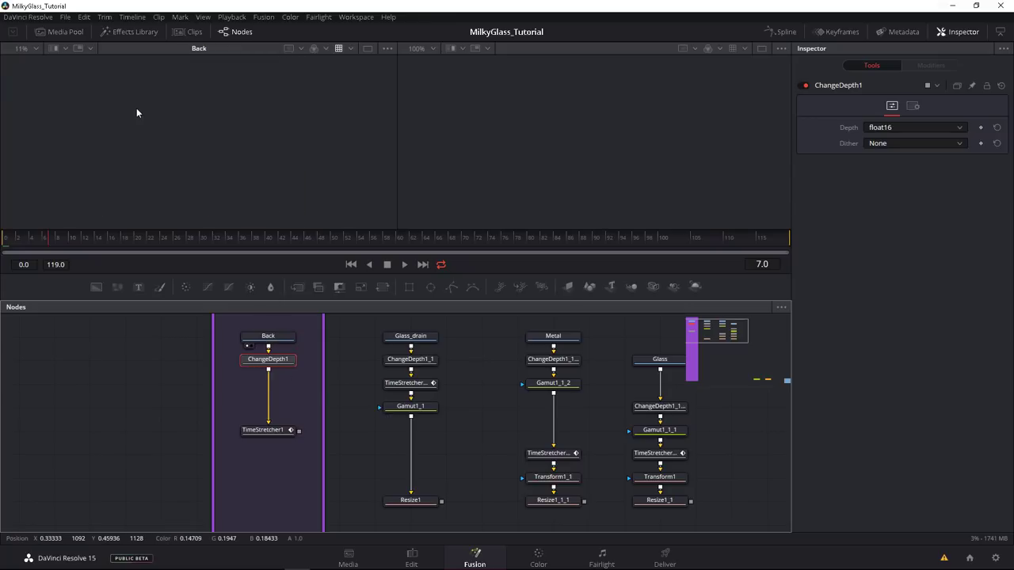
pyautogui.click(268, 339)
pyautogui.moveTo(266, 433); pyautogui.dragTo(94, 120)
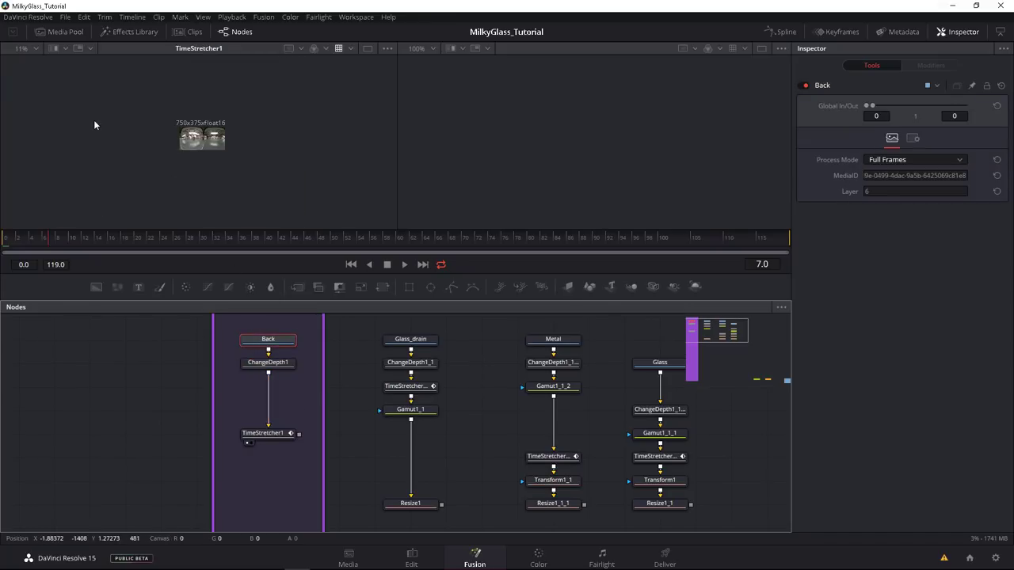
pyautogui.scroll(5, 242, 158)
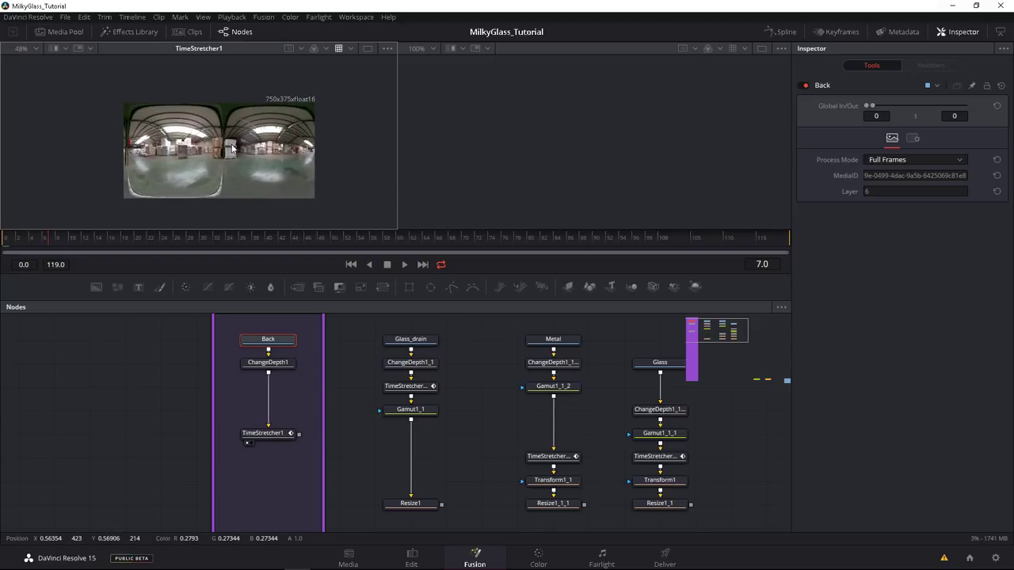
pyautogui.scroll(2, 232, 147)
# Step: Place the TimeStretcher nodes between ChangeDepth and Gamut in the Metal and Glass branches, and move TimeStretcher1 closer to ChangeDepth1
pyautogui.moveTo(553, 386)
pyautogui.mouseDown()
pyautogui.moveTo(553, 434)
pyautogui.moveTo(553, 386)
pyautogui.mouseUp()
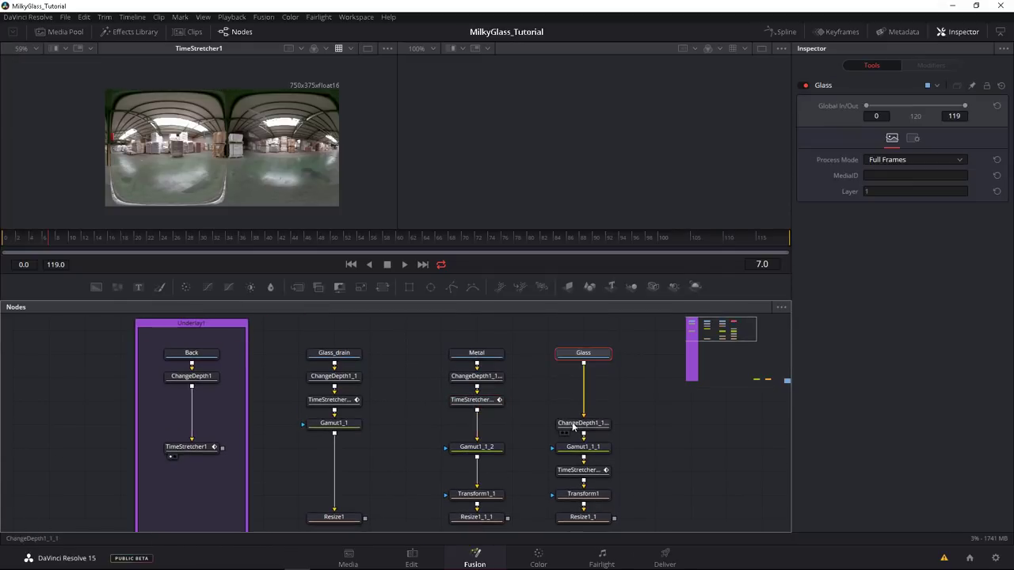
pyautogui.click(583, 446)
pyautogui.moveTo(583, 470); pyautogui.dragTo(583, 399)
pyautogui.click(583, 447)
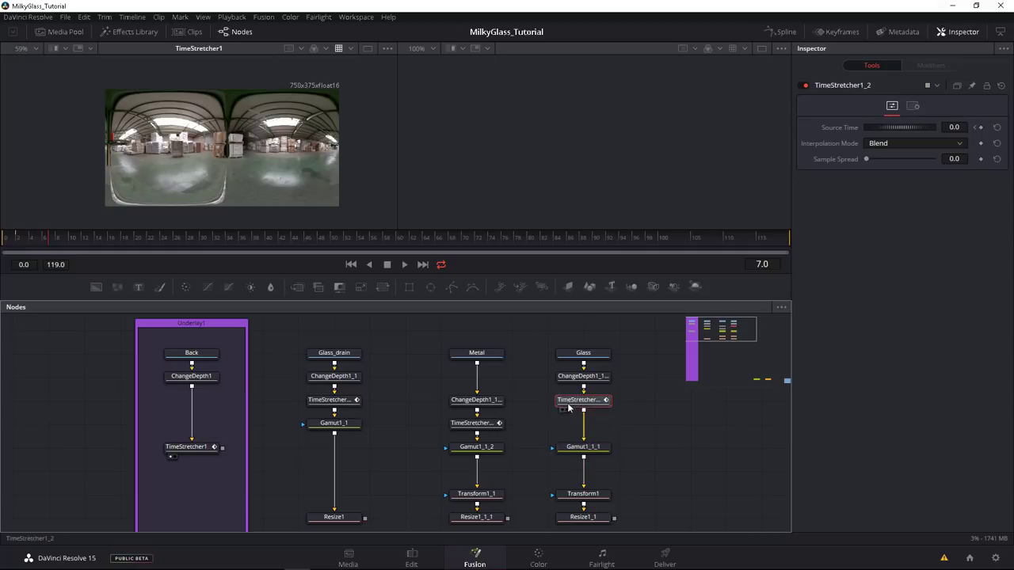
pyautogui.moveTo(511, 435); pyautogui.dragTo(468, 399)
pyautogui.moveTo(364, 450); pyautogui.dragTo(367, 419)
pyautogui.click(478, 424)
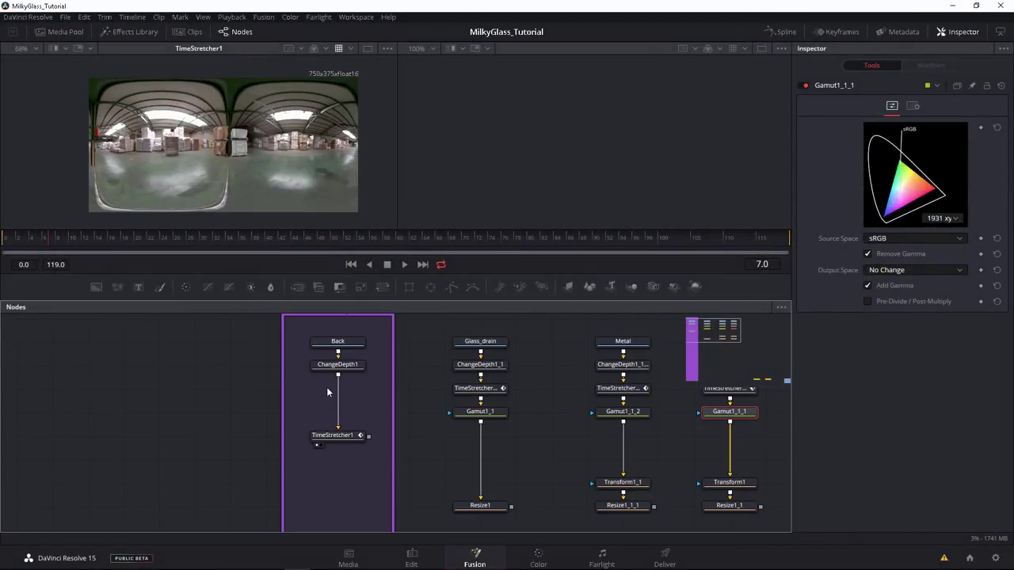
pyautogui.click(337, 437)
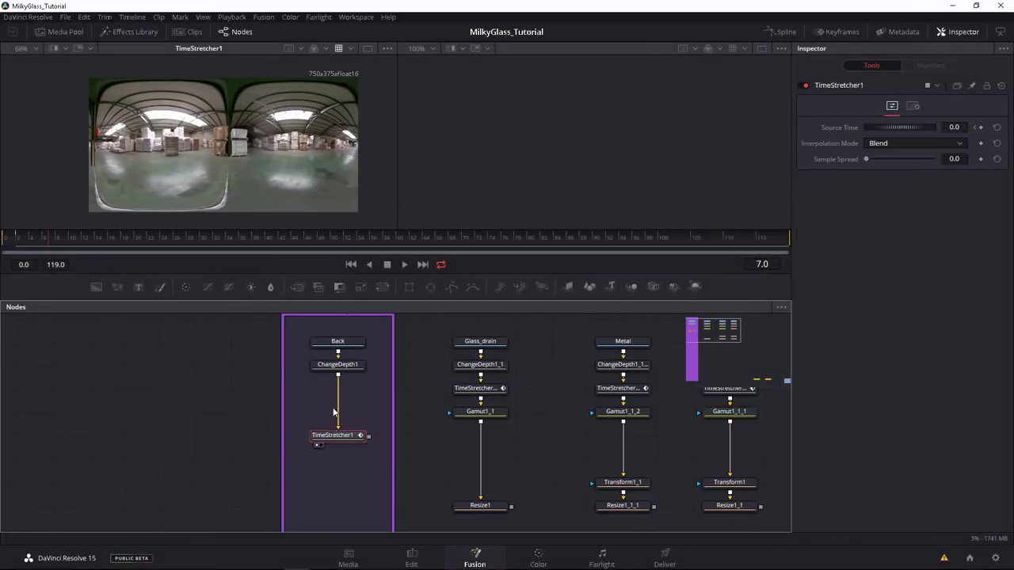
pyautogui.moveTo(338, 437); pyautogui.dragTo(339, 413)
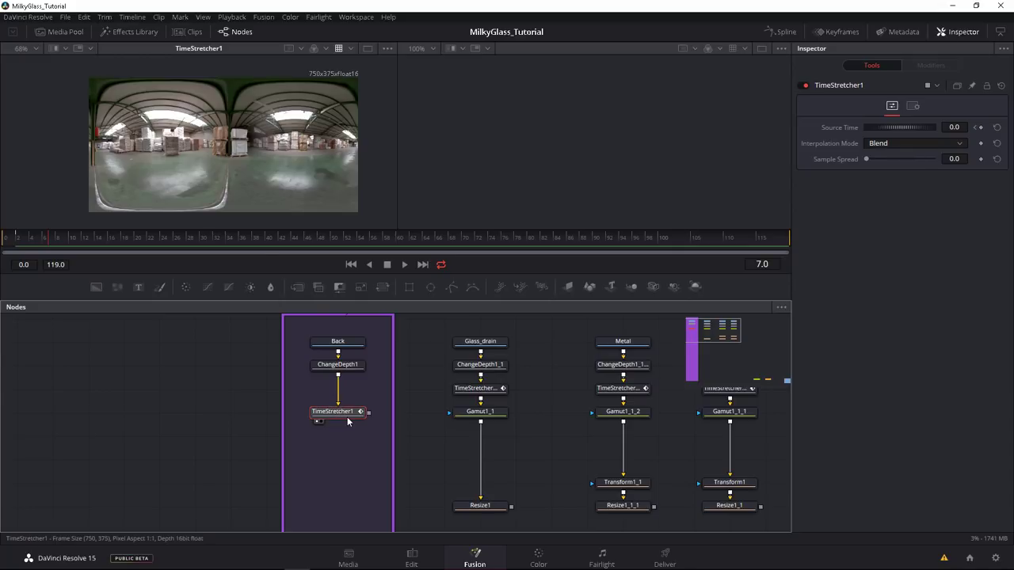
# Step: Add a Blur after TimeStretcher1, show it in the first viewer and set its Blur Size to 88.2
pyautogui.moveTo(347, 420)
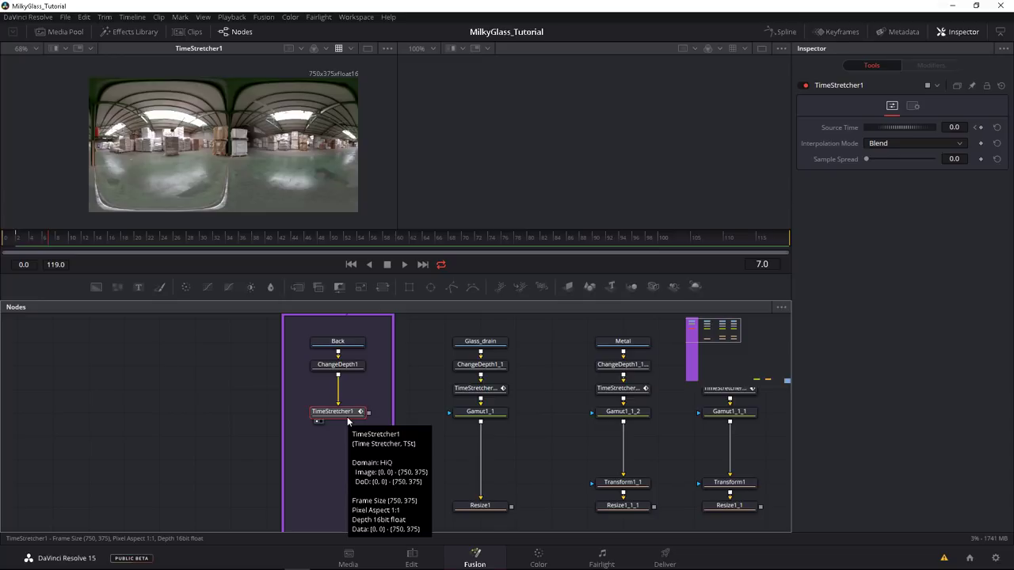
pyautogui.hotkey('shift', 'space')
pyautogui.write('blur')
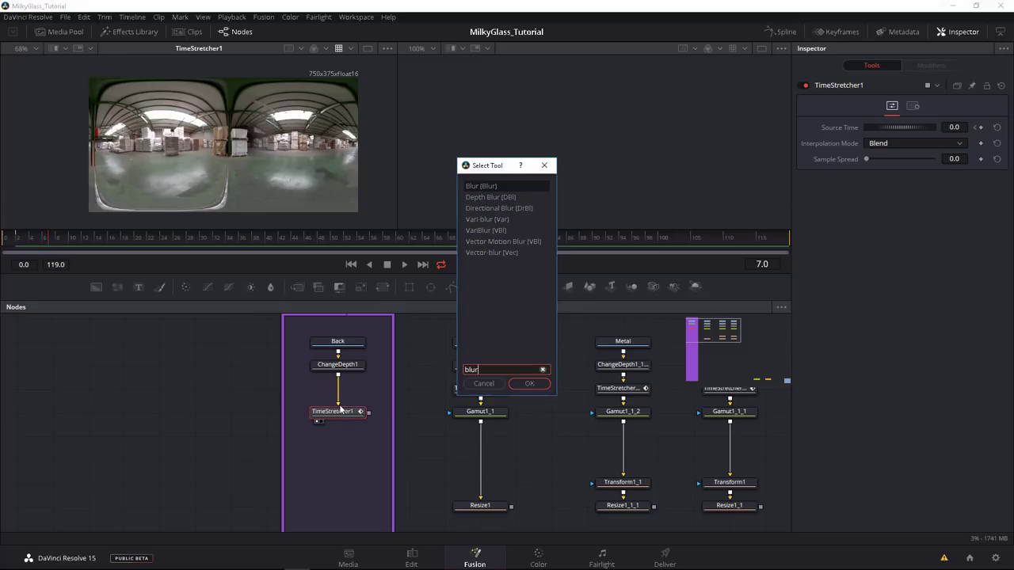
pyautogui.press('Return')
pyautogui.press('1')
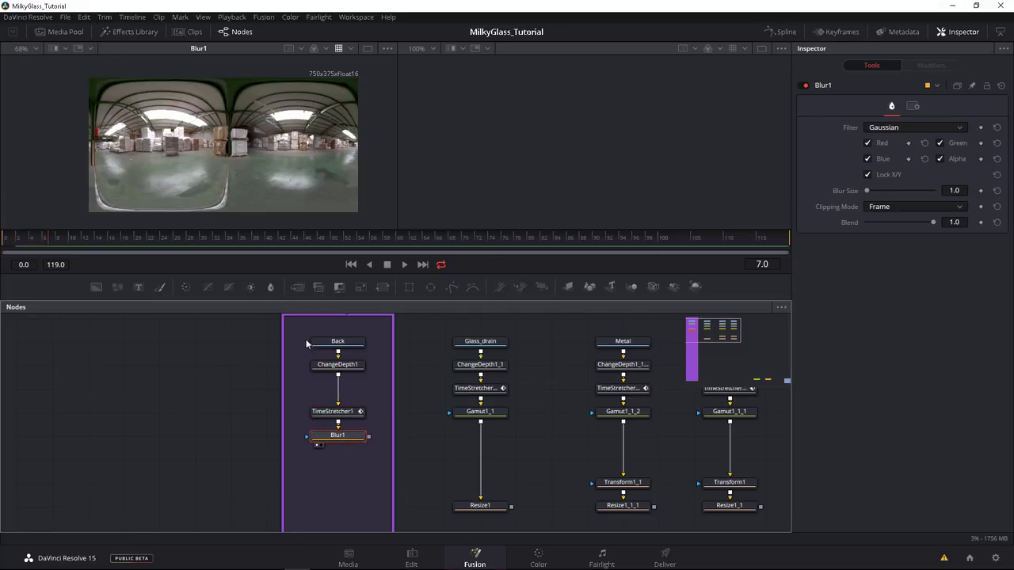
pyautogui.moveTo(337, 436); pyautogui.dragTo(337, 460)
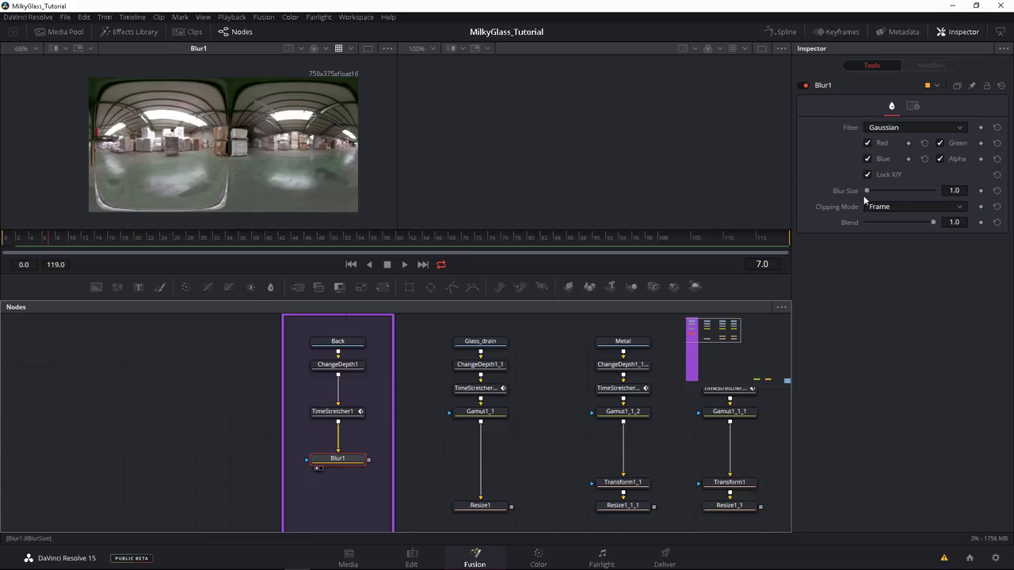
pyautogui.moveTo(867, 190); pyautogui.dragTo(926, 194)
# Step: Add a Color Corrector after Blur1, show it in the first viewer and space it below the blur node
pyautogui.moveTo(333, 471); pyautogui.dragTo(323, 386)
pyautogui.hotkey('shift', 'space')
pyautogui.write('blur')
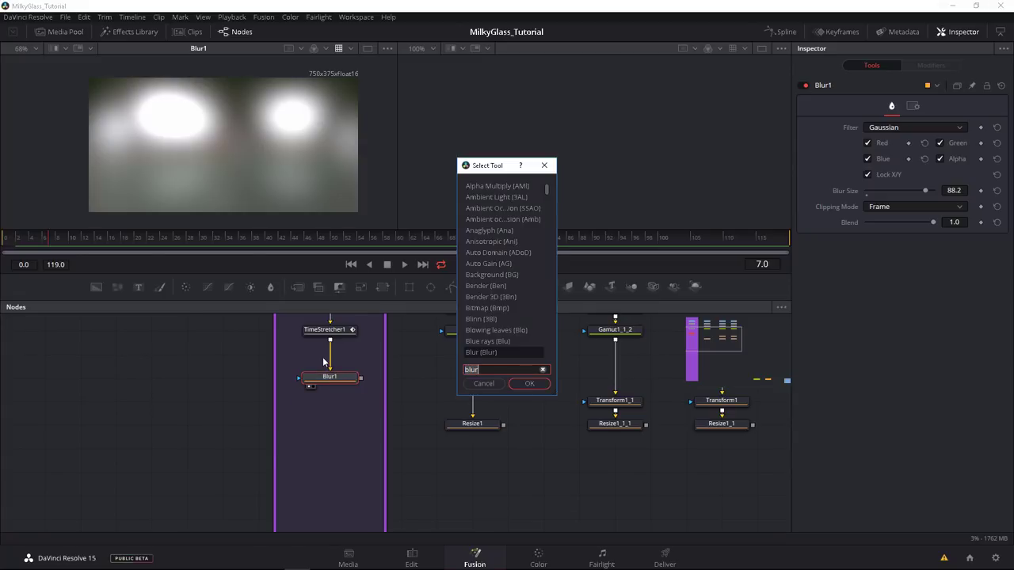
pyautogui.write('cc')
pyautogui.press('Return')
pyautogui.press('1')
pyautogui.moveTo(320, 401); pyautogui.dragTo(320, 423)
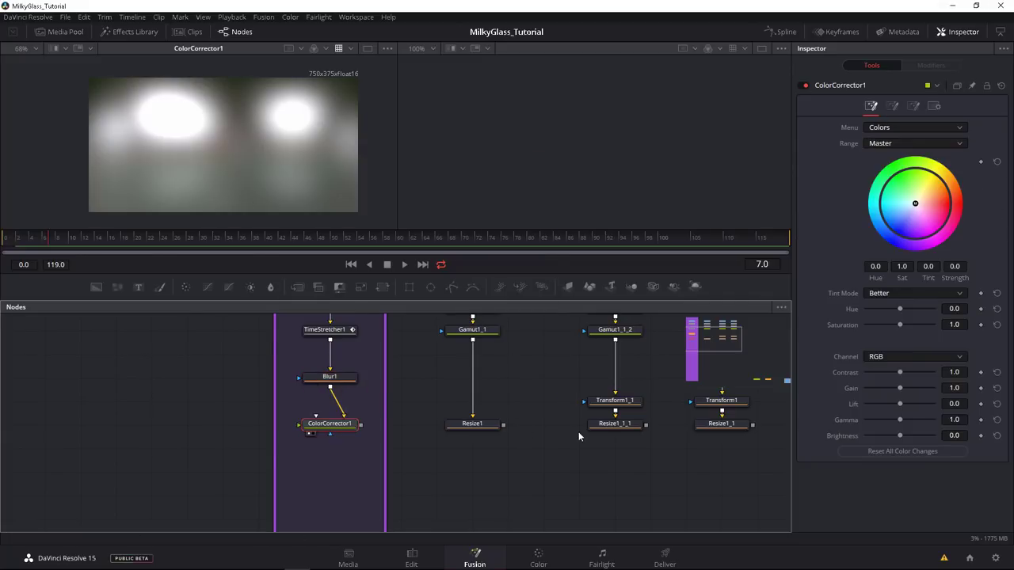
# Step: Darken the blurred background in ColorCorrector1 by setting Gamma to 0.52 and Gain to 0.38
pyautogui.moveTo(900, 420)
pyautogui.mouseDown()
pyautogui.moveTo(890, 420)
pyautogui.moveTo(895, 389)
pyautogui.moveTo(885, 420)
pyautogui.moveTo(882, 389)
pyautogui.moveTo(883, 420)
pyautogui.mouseUp()
pyautogui.moveTo(882, 389); pyautogui.dragTo(880, 389)
pyautogui.moveTo(267, 434); pyautogui.dragTo(330, 413)
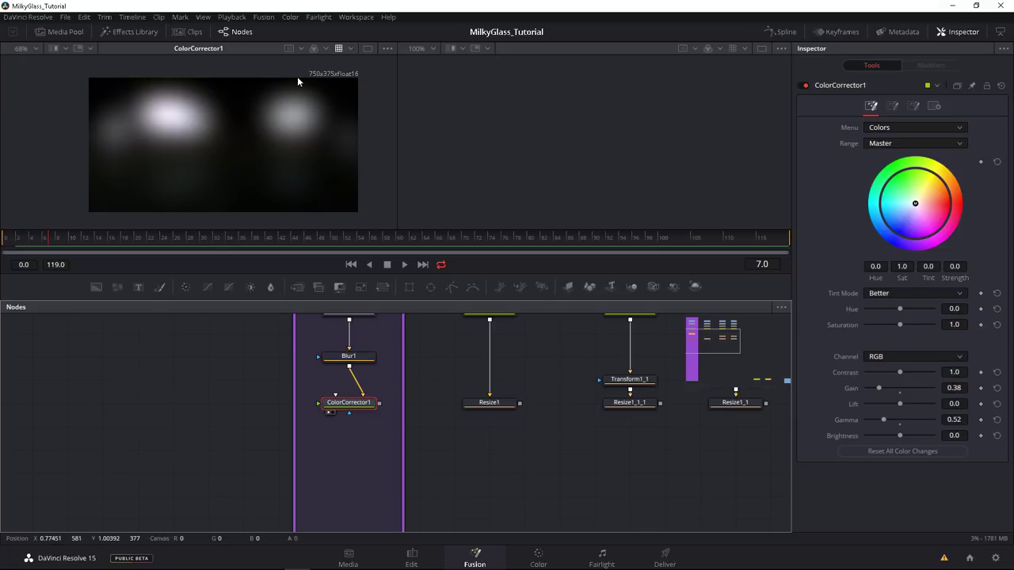
# Step: Add a Background node beside the Back branch and merge ColorCorrector1 over it
pyautogui.click(255, 422)
pyautogui.hotkey('shift', 'space')
pyautogui.write('bg')
pyautogui.press('Return')
pyautogui.moveTo(257, 423); pyautogui.dragTo(379, 411)
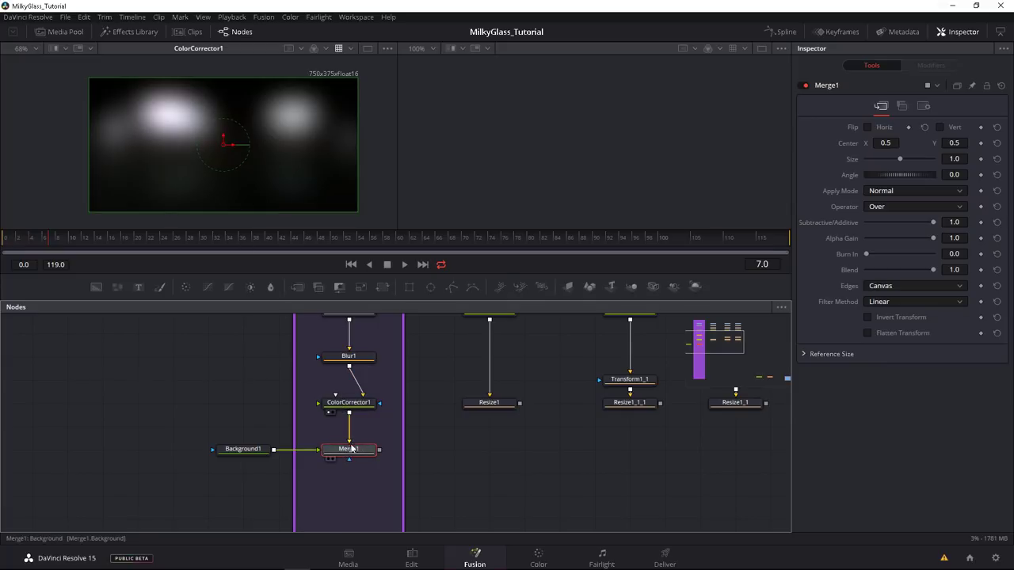
pyautogui.click(252, 452)
pyautogui.click(345, 457)
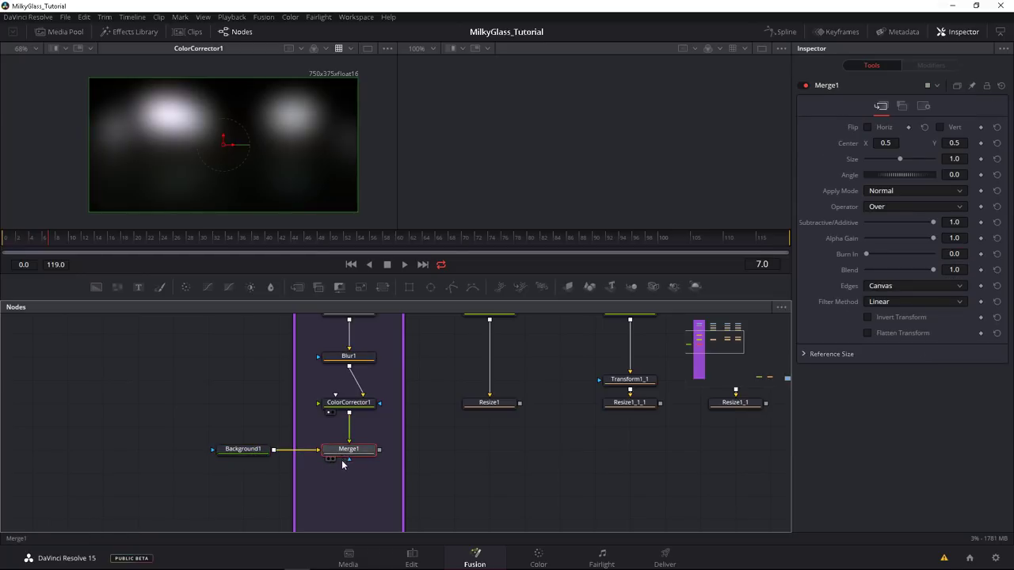
# Step: Show Background1 in the first viewer and set its resolution to 1280 by 720
pyautogui.click(260, 452)
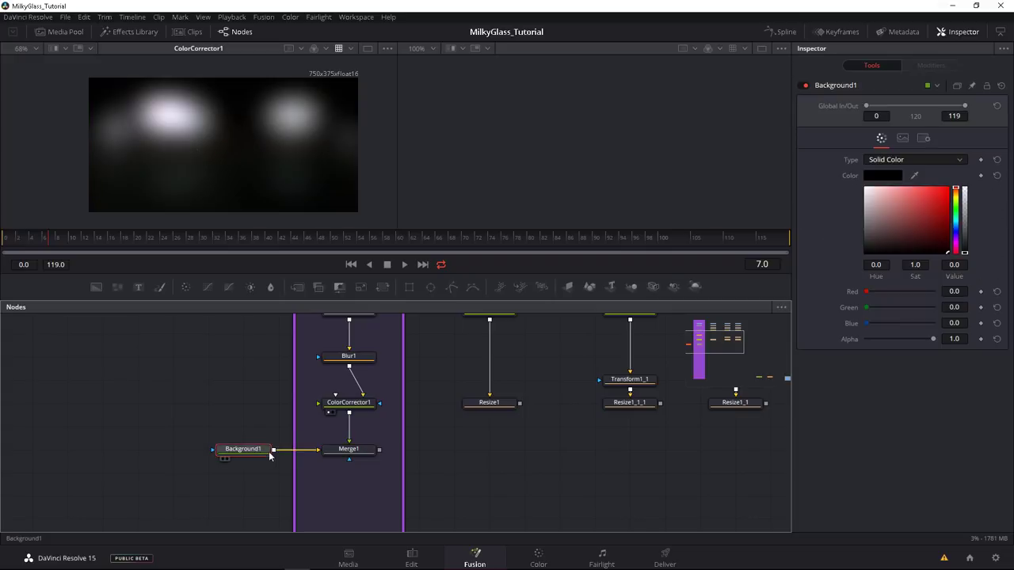
pyautogui.moveTo(258, 454); pyautogui.dragTo(123, 181)
pyautogui.scroll(-3, 200, 158)
pyautogui.scroll(-1, 227, 165)
pyautogui.moveTo(214, 162); pyautogui.dragTo(243, 160)
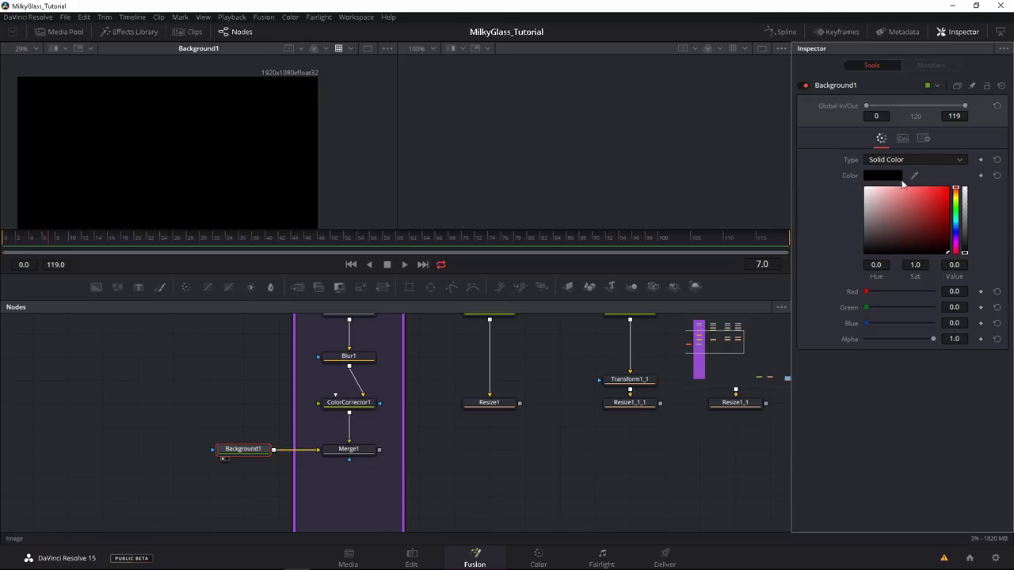
pyautogui.click(902, 138)
pyautogui.click(955, 175)
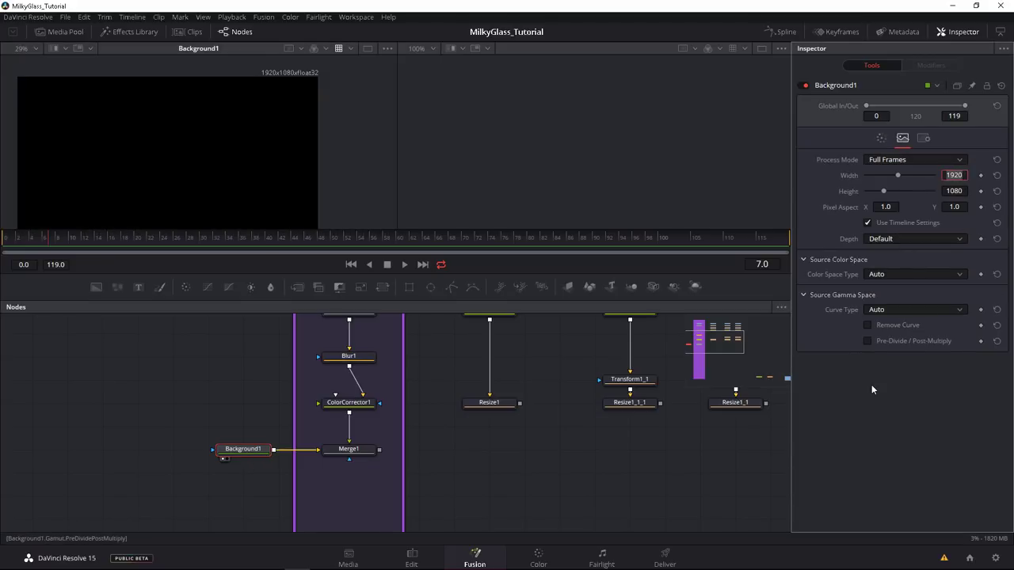
pyautogui.write('1280')
pyautogui.press('Tab')
pyautogui.write('720')
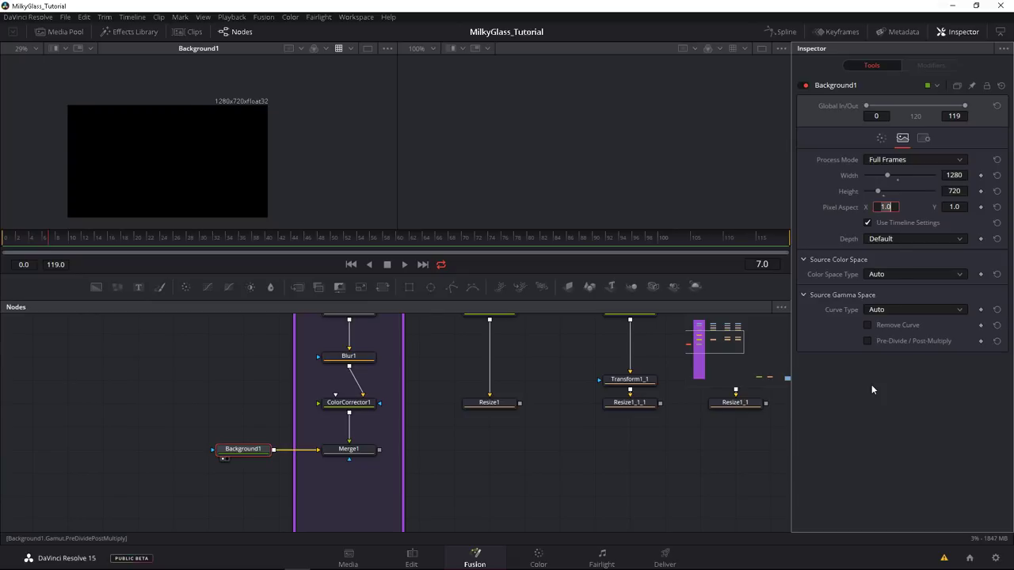
pyautogui.press('Tab')
# Step: Paste a copy of Background1 as a separate node and open the copy's image size settings
pyautogui.moveTo(211, 419); pyautogui.dragTo(261, 462)
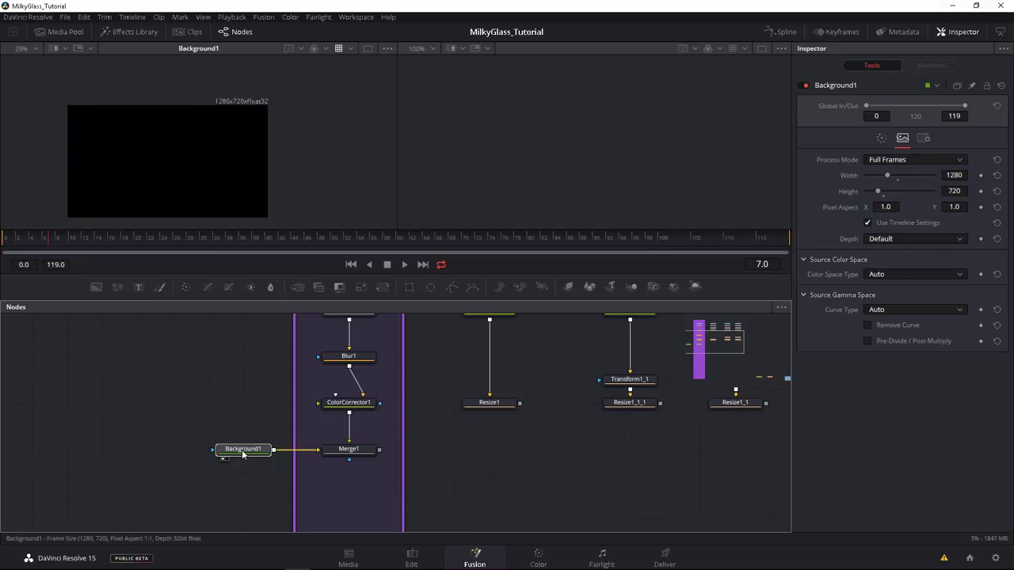
pyautogui.hotkey('ctrl', 'c')
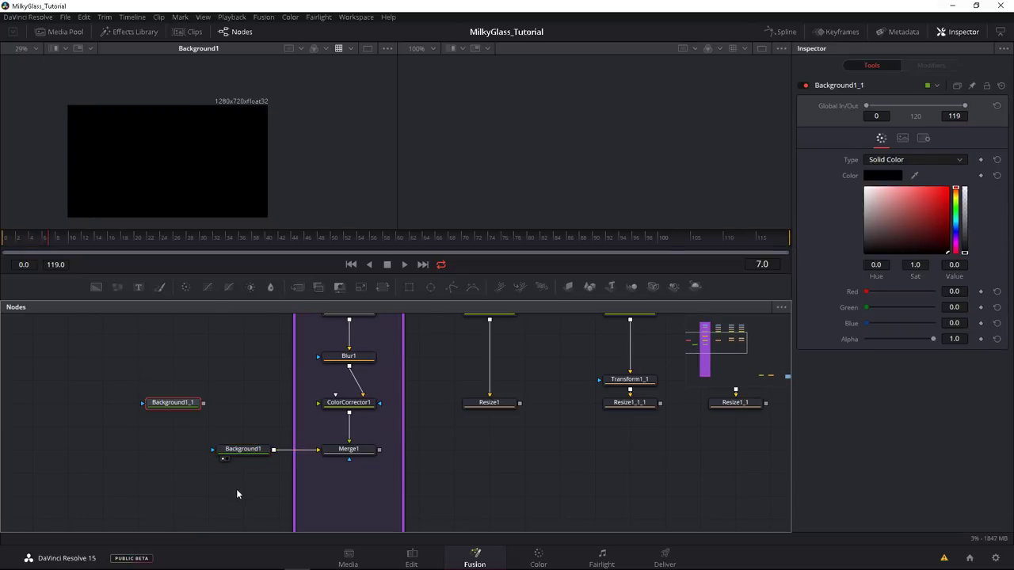
pyautogui.hotkey('ctrl', 'v')
pyautogui.click(903, 138)
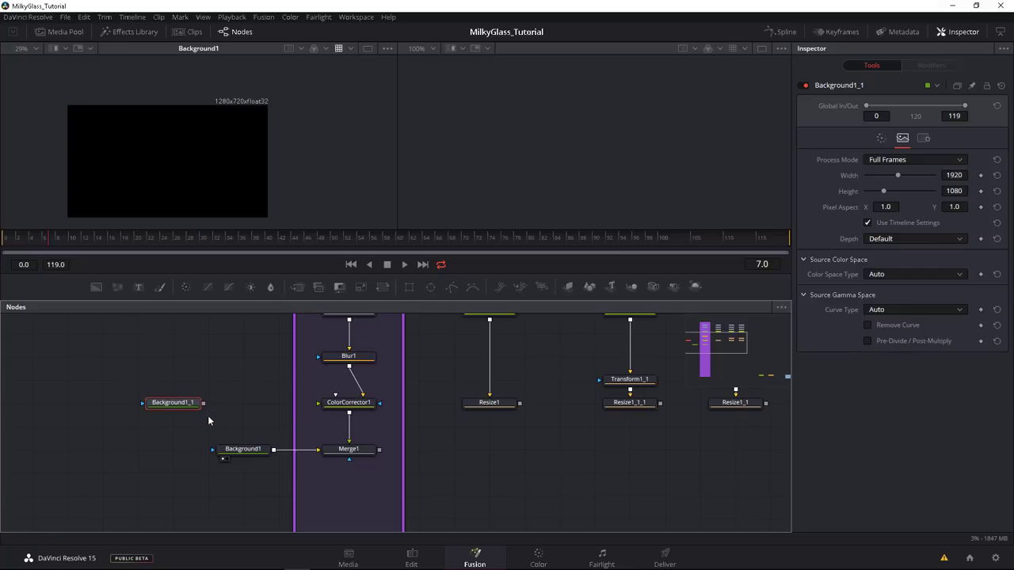
# Step: Delete the pasted Background1_1 copy and set Background1's resolution to 1920 by 1080
pyautogui.press('Delete')
pyautogui.click(242, 450)
pyautogui.write('1920')
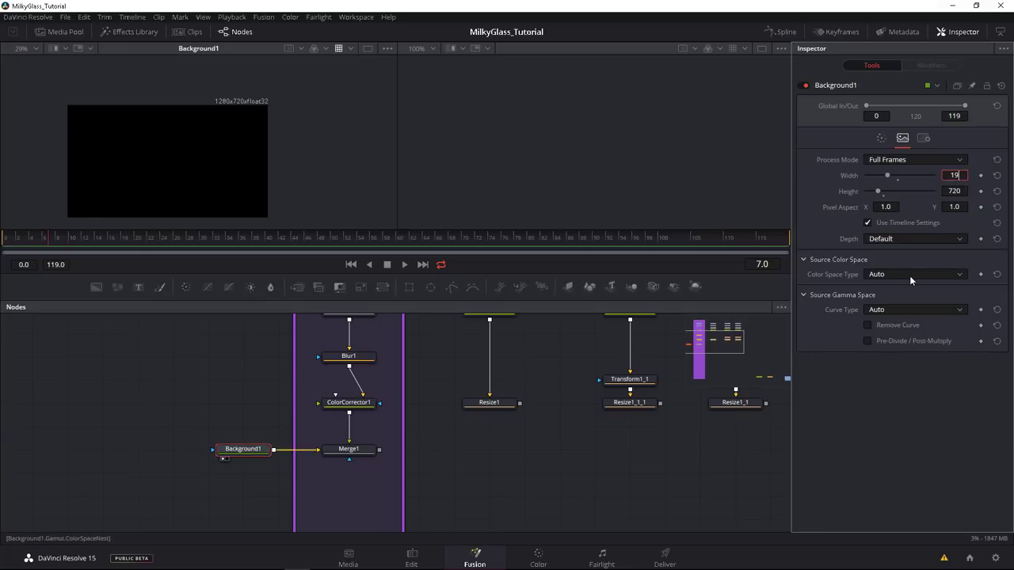
pyautogui.press('Tab')
pyautogui.write('1080')
pyautogui.press('Tab')
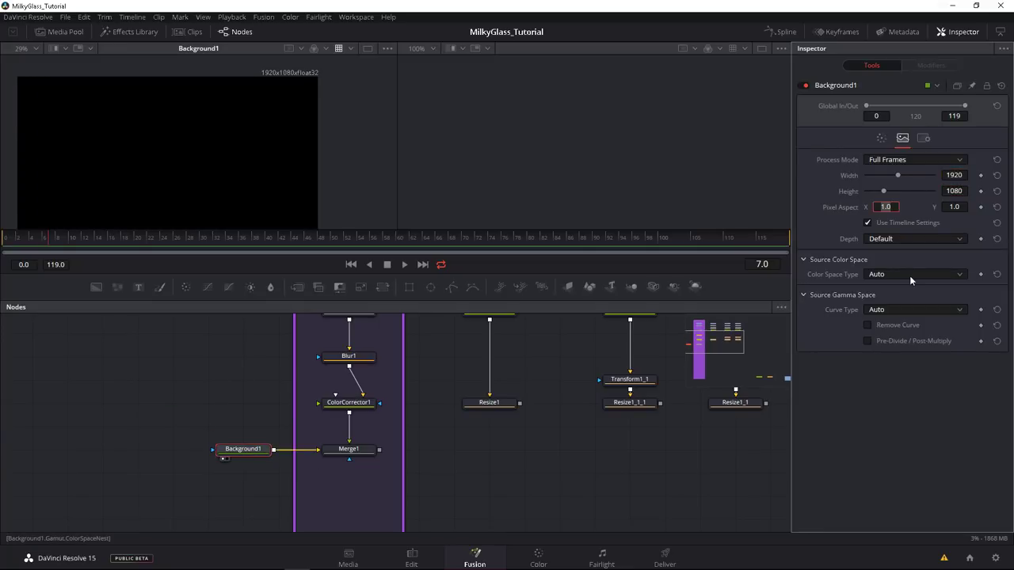
pyautogui.click(444, 428)
pyautogui.moveTo(219, 165); pyautogui.dragTo(247, 153)
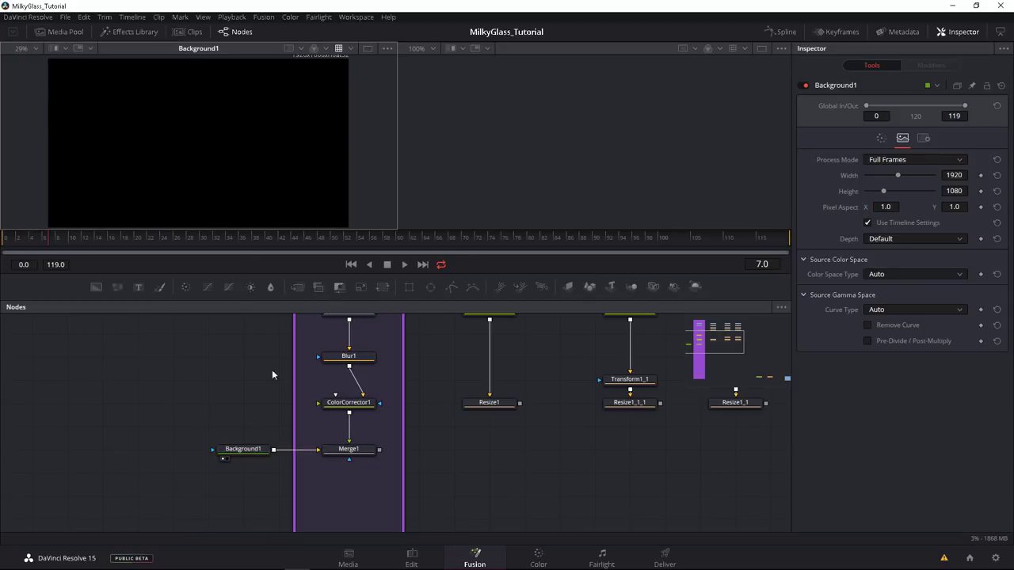
# Step: Show Merge1 in the first viewer and scale its foreground to a Size of about 2.93 so it fills the canvas
pyautogui.moveTo(345, 449); pyautogui.dragTo(256, 155)
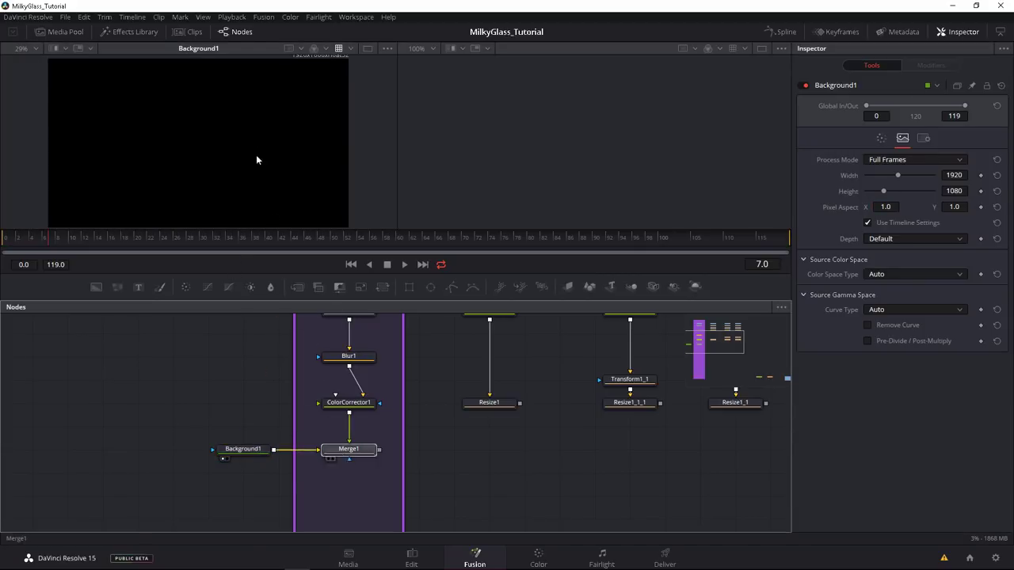
pyautogui.scroll(-2, 217, 178)
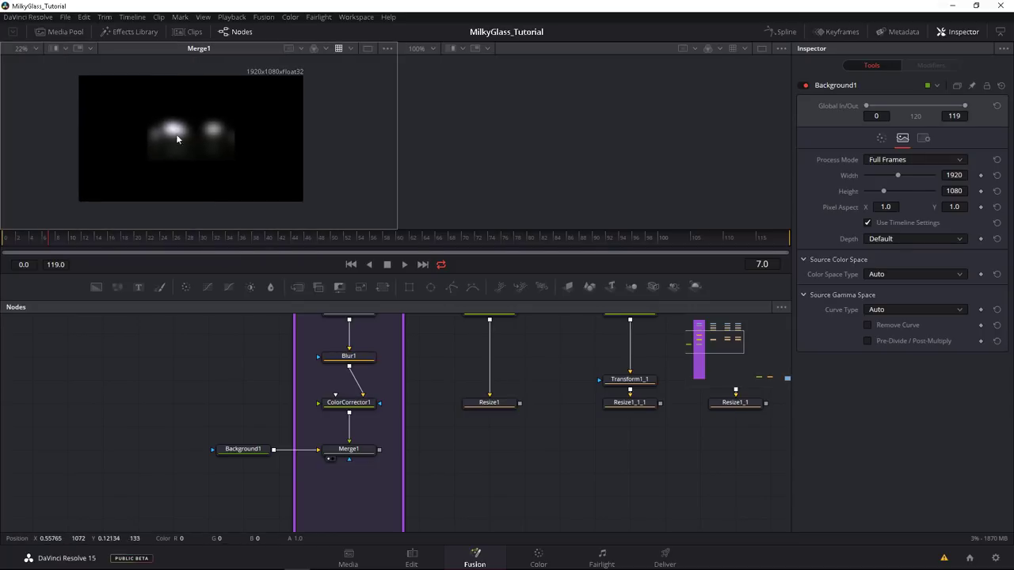
pyautogui.click(252, 453)
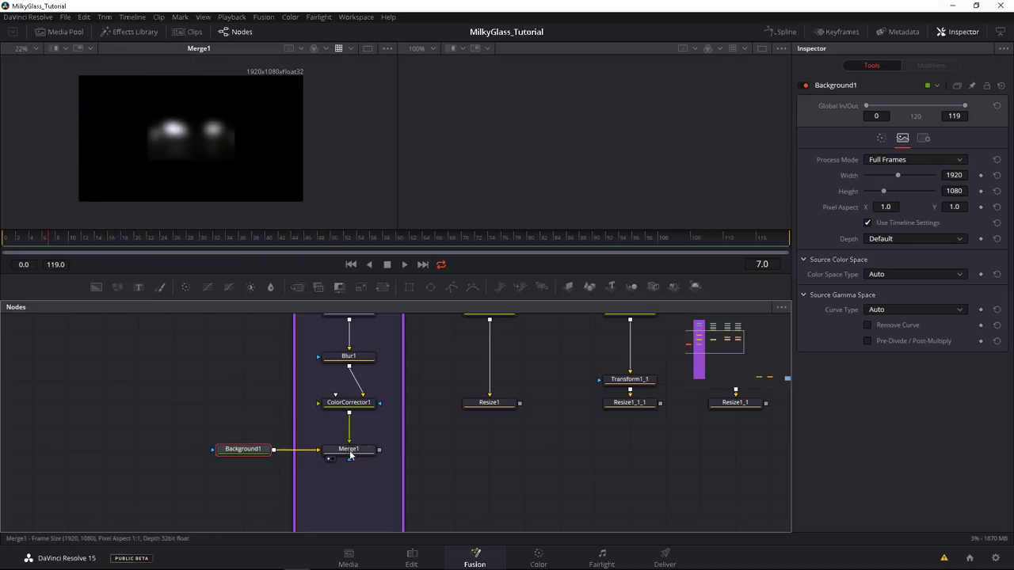
pyautogui.click(349, 450)
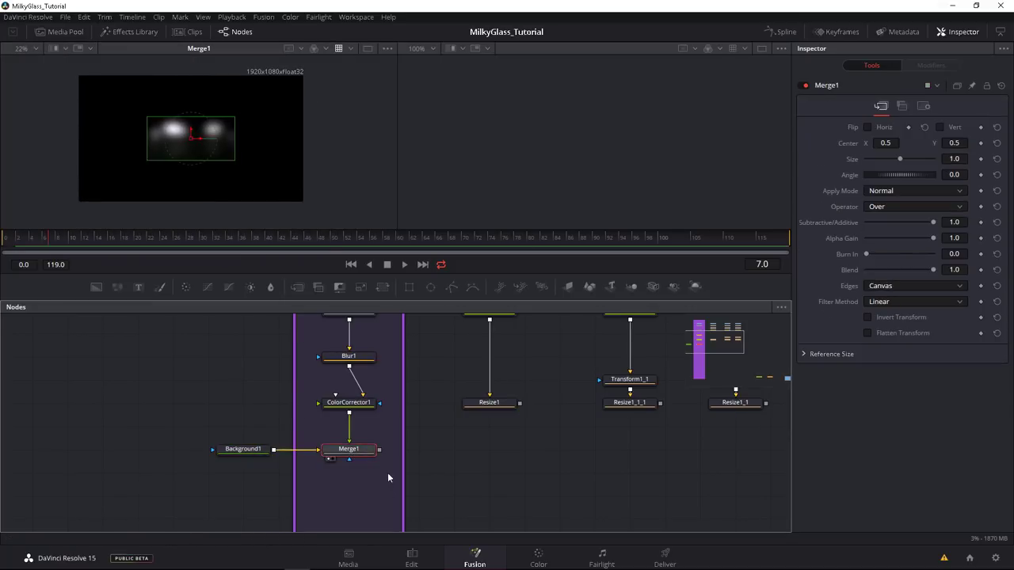
pyautogui.moveTo(271, 196); pyautogui.dragTo(281, 202)
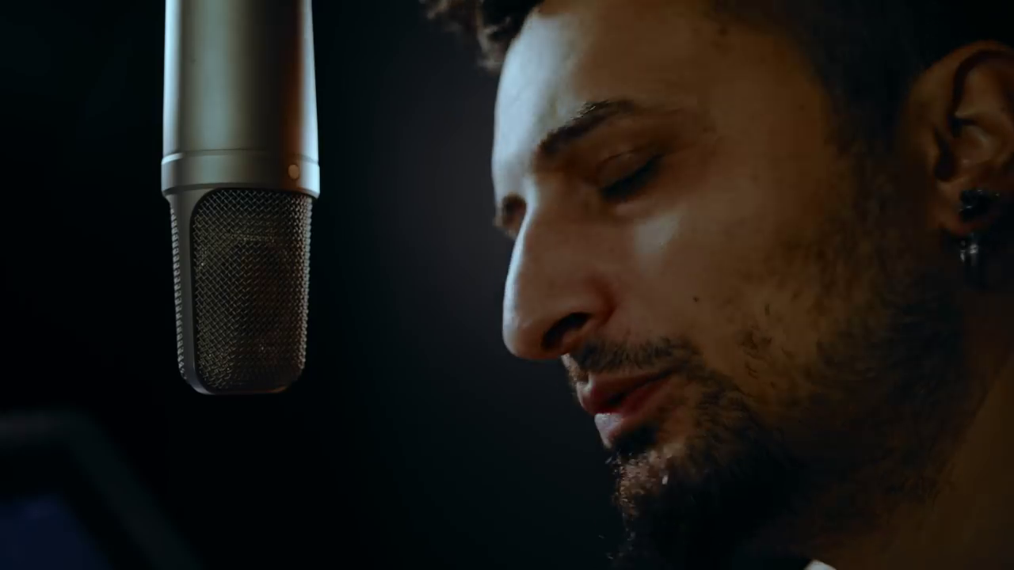
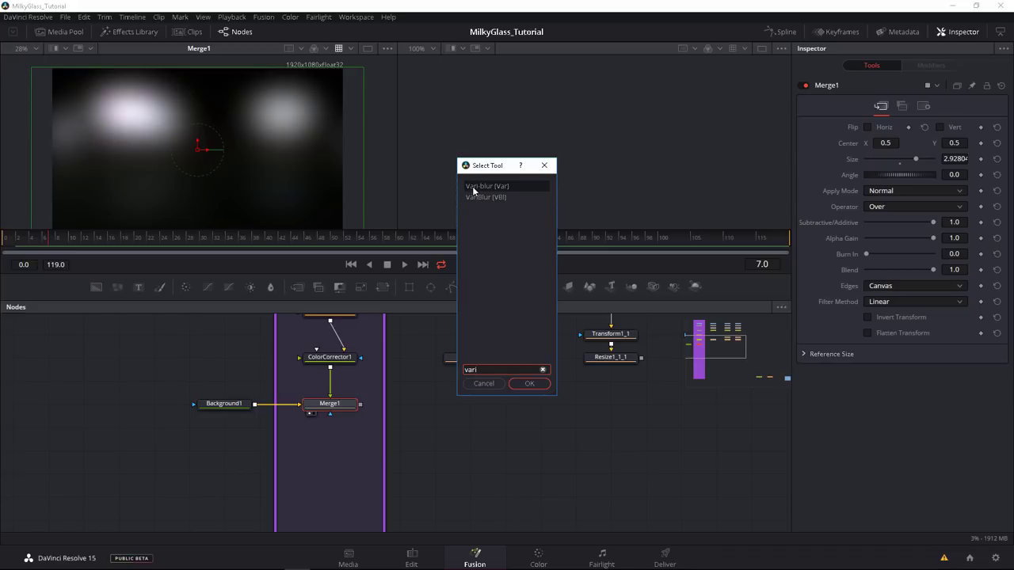
pyautogui.press('Return')
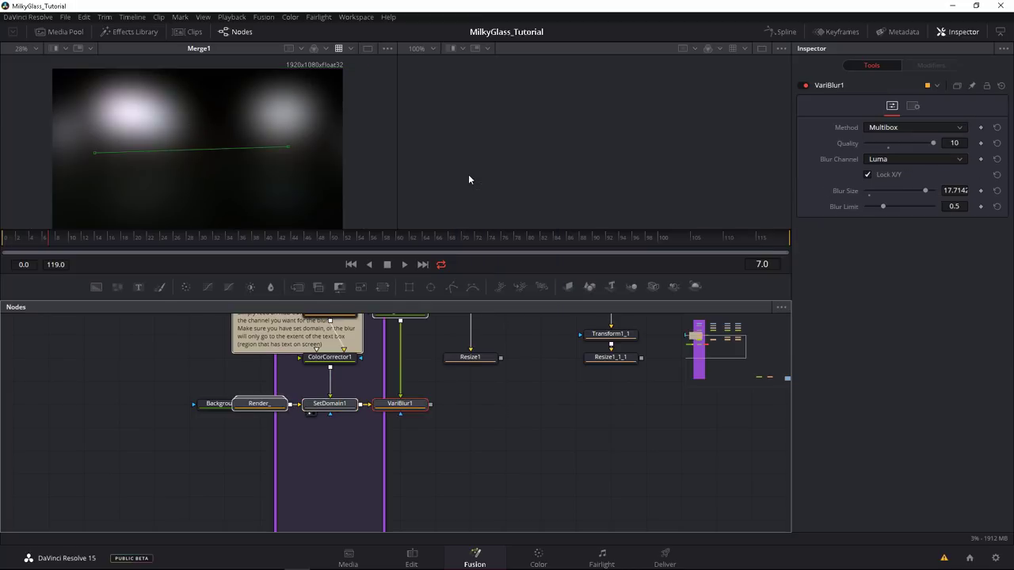
pyautogui.moveTo(394, 406); pyautogui.dragTo(360, 470)
pyautogui.press('Delete')
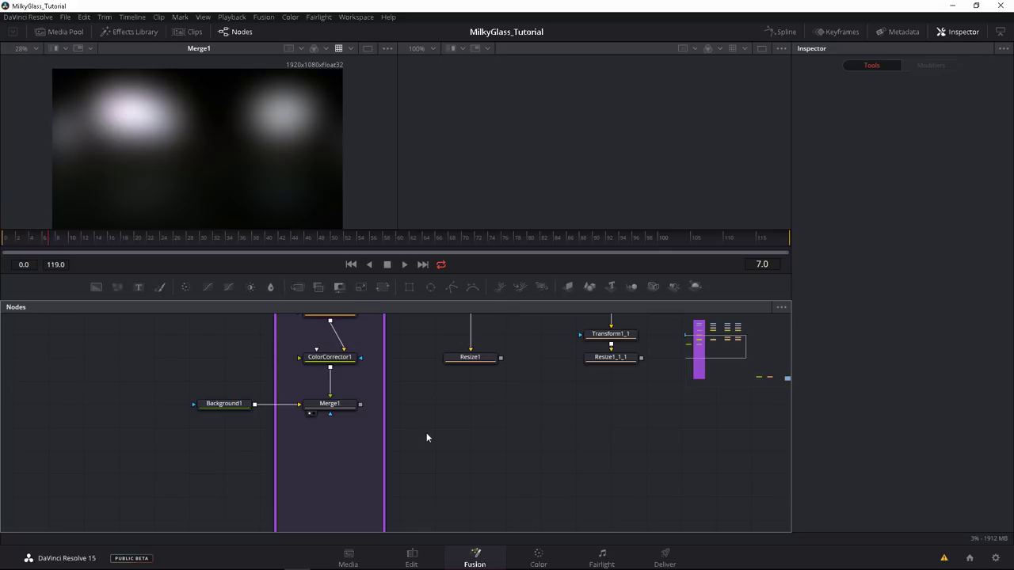
pyautogui.hotkey('shift', 'space')
pyautogui.write('vari')
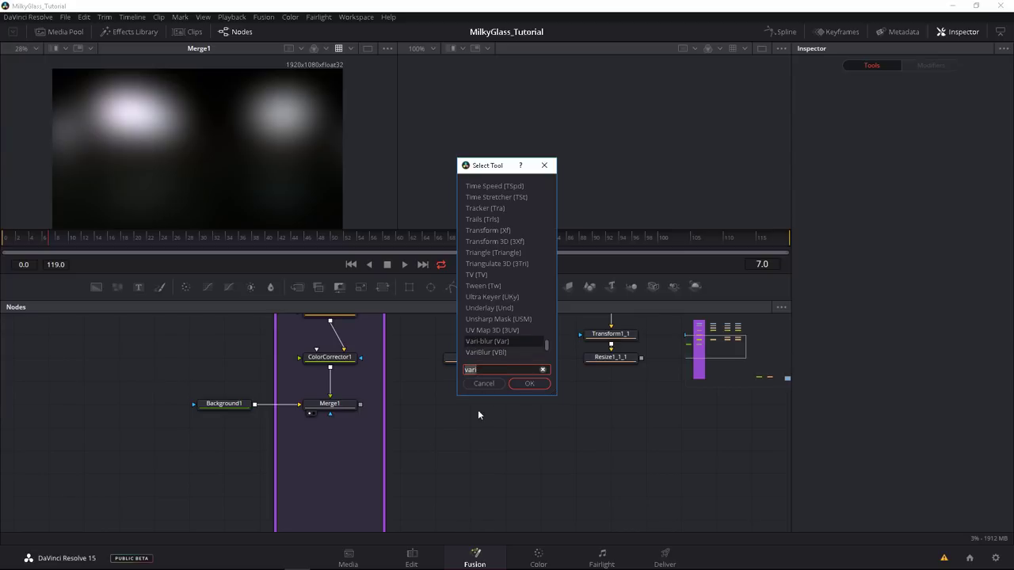
pyautogui.press('Escape')
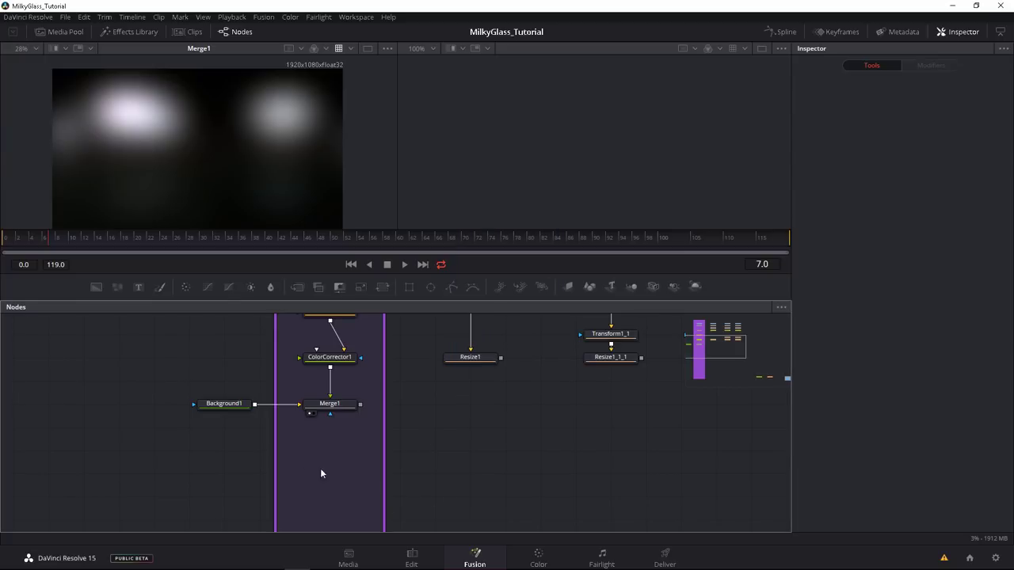
# Step: Add a VariBlur node after Merge1 in the Back branch
pyautogui.scroll(2, 418, 469)
pyautogui.click(336, 412)
pyautogui.hotkey('shift', 'space')
pyautogui.write('var')
pyautogui.press('Down')
pyautogui.press('Return')
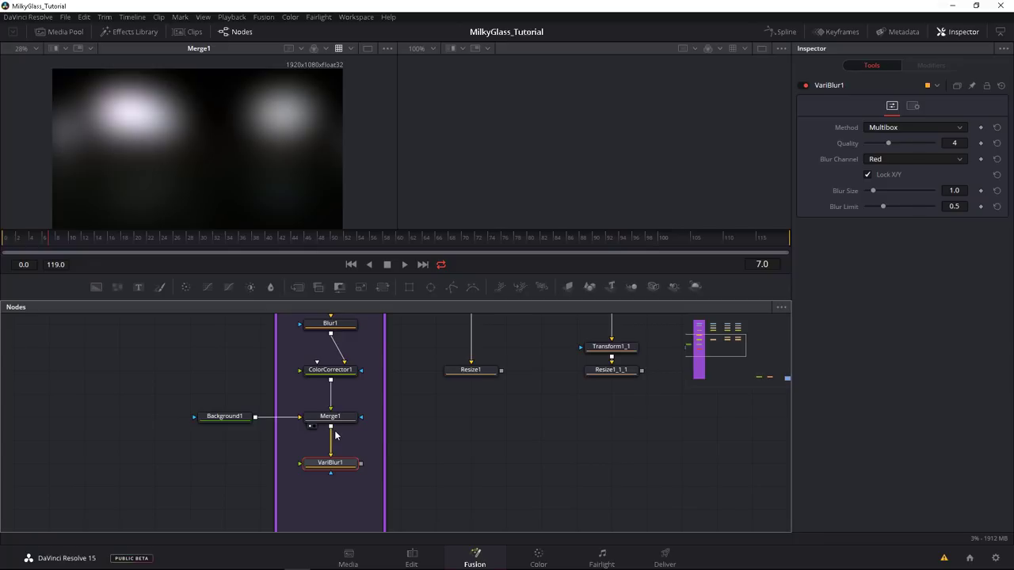
pyautogui.moveTo(330, 477); pyautogui.dragTo(302, 492)
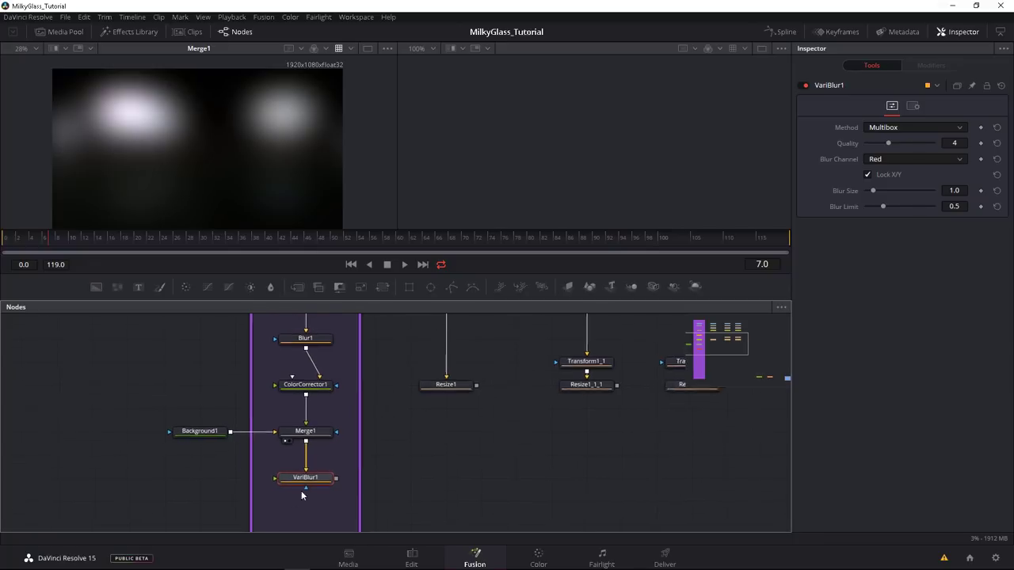
# Step: Show the streaked wall texture from Resize1 in the second viewer
pyautogui.click(443, 440)
pyautogui.moveTo(444, 387); pyautogui.dragTo(420, 451)
pyautogui.click(403, 458)
pyautogui.moveTo(350, 430); pyautogui.dragTo(325, 387)
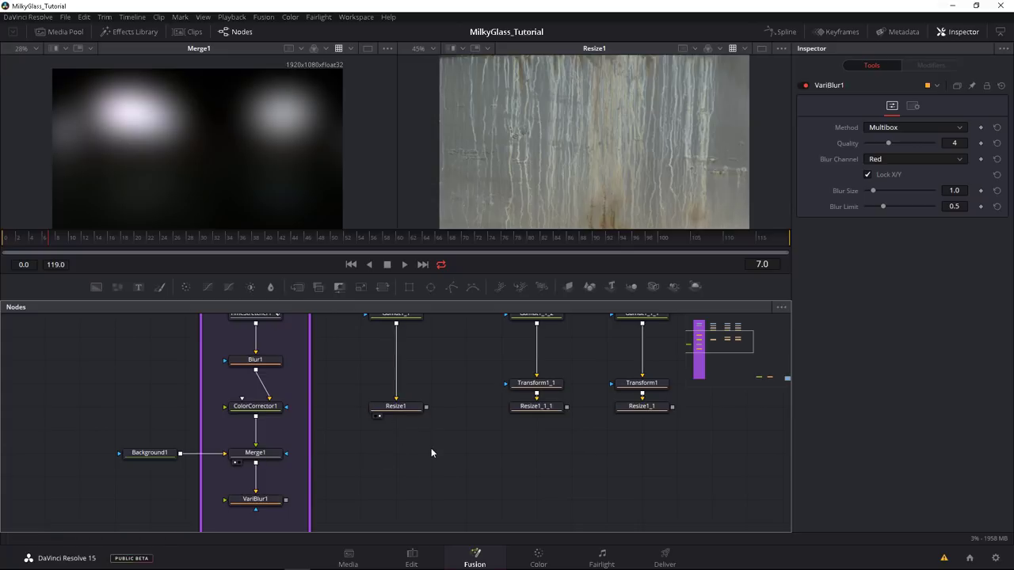
# Step: Try isolating the streaks with a BrightnessContrast node after Resize1, using range 0.234 to 0.651, zero saturation and black clipping
pyautogui.hotkey('ctrl', 'space')
pyautogui.write('var')
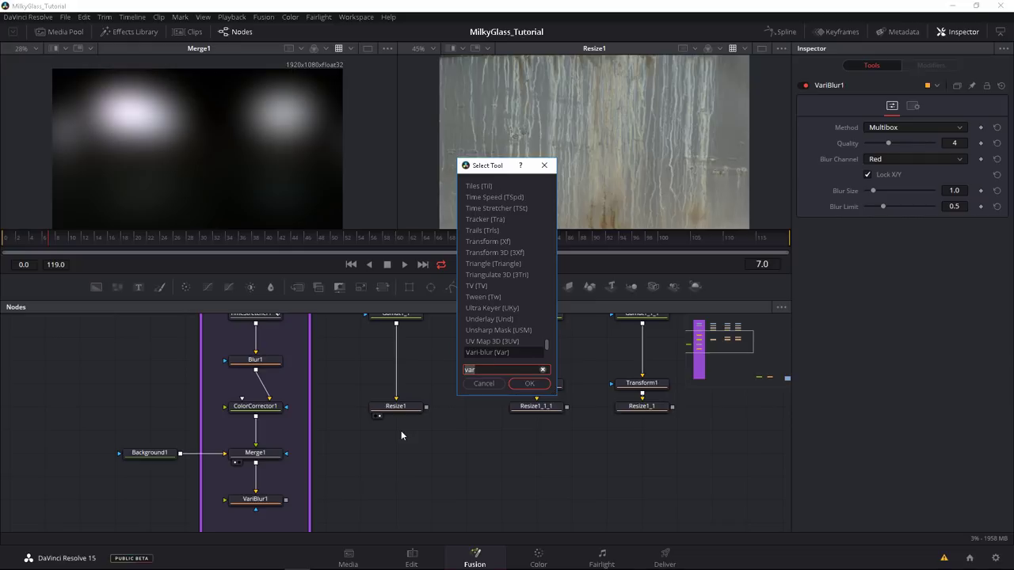
pyautogui.write('bc')
pyautogui.press('Return')
pyautogui.moveTo(426, 407); pyautogui.dragTo(407, 452)
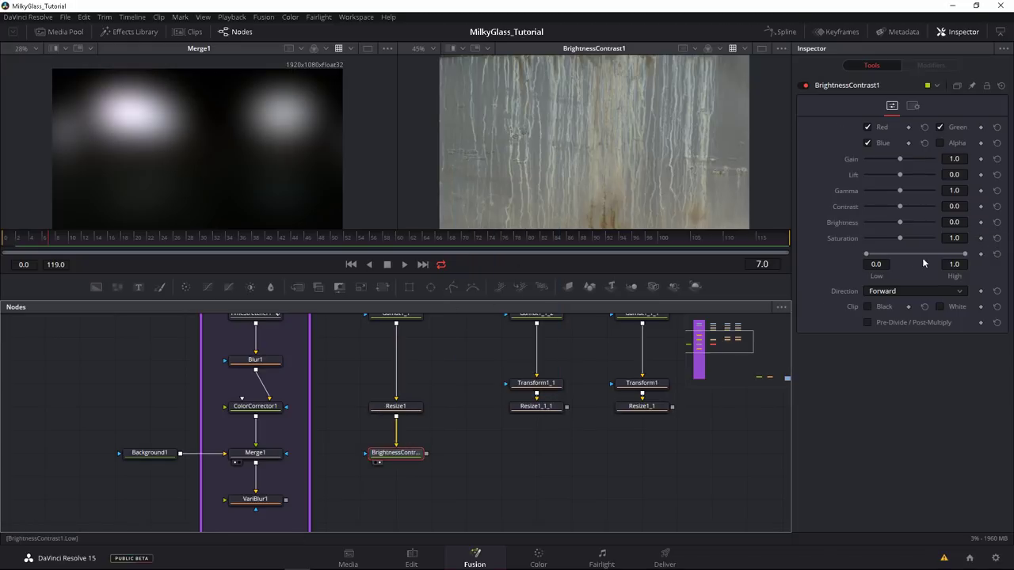
pyautogui.moveTo(965, 254); pyautogui.dragTo(837, 326)
pyautogui.click(868, 306)
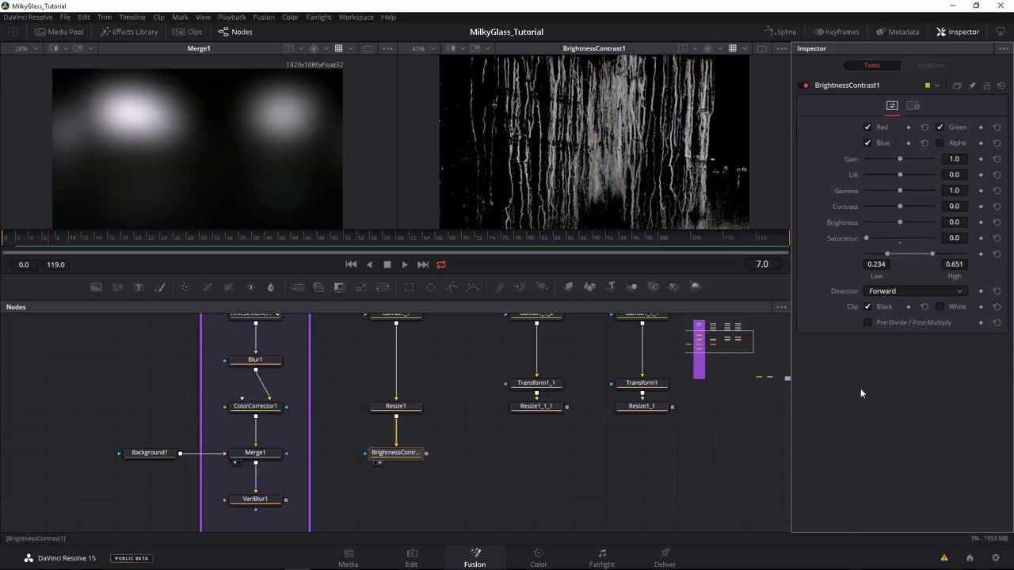
pyautogui.press('Delete')
# Step: Add a Bitmap mask node after Resize1 and show it in the second viewer
pyautogui.click(390, 445)
pyautogui.hotkey('shift', 'space')
pyautogui.write('curv')
pyautogui.press('Return')
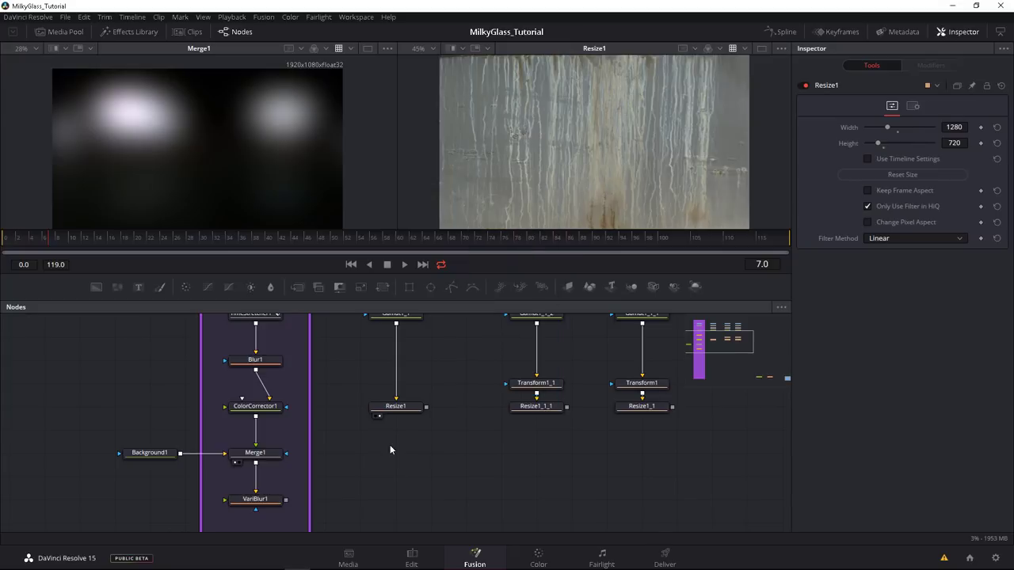
pyautogui.moveTo(426, 406); pyautogui.dragTo(396, 461)
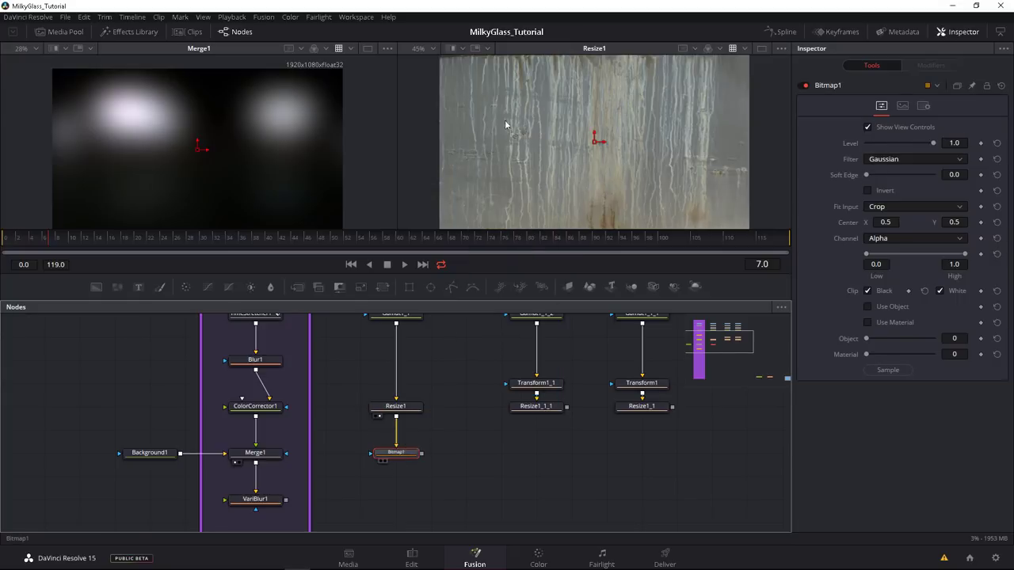
pyautogui.press('2')
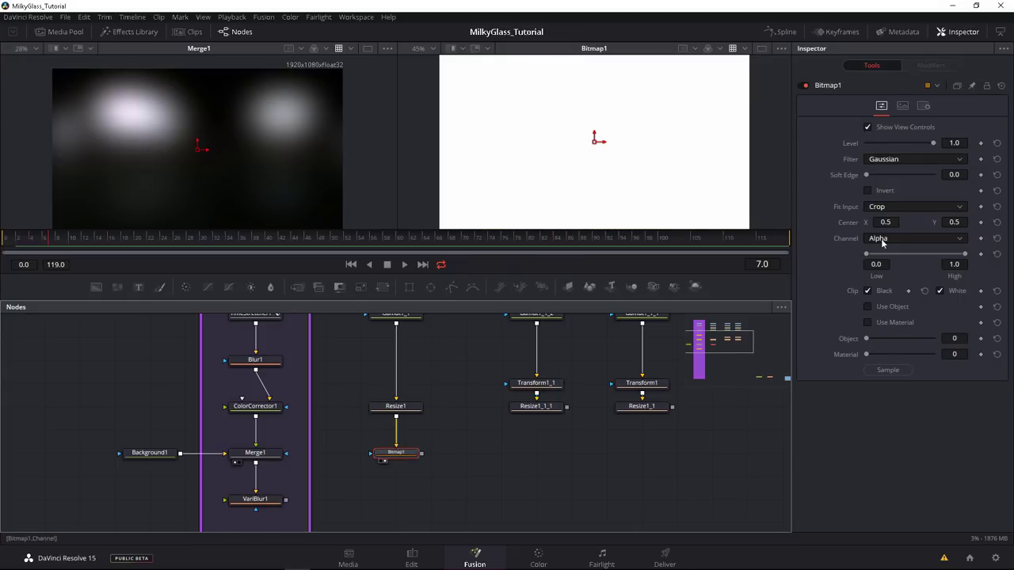
# Step: Set Bitmap1's channel to Luminance and narrow its range to 0.211 low and 0.857 high
pyautogui.click(875, 238)
pyautogui.click(879, 299)
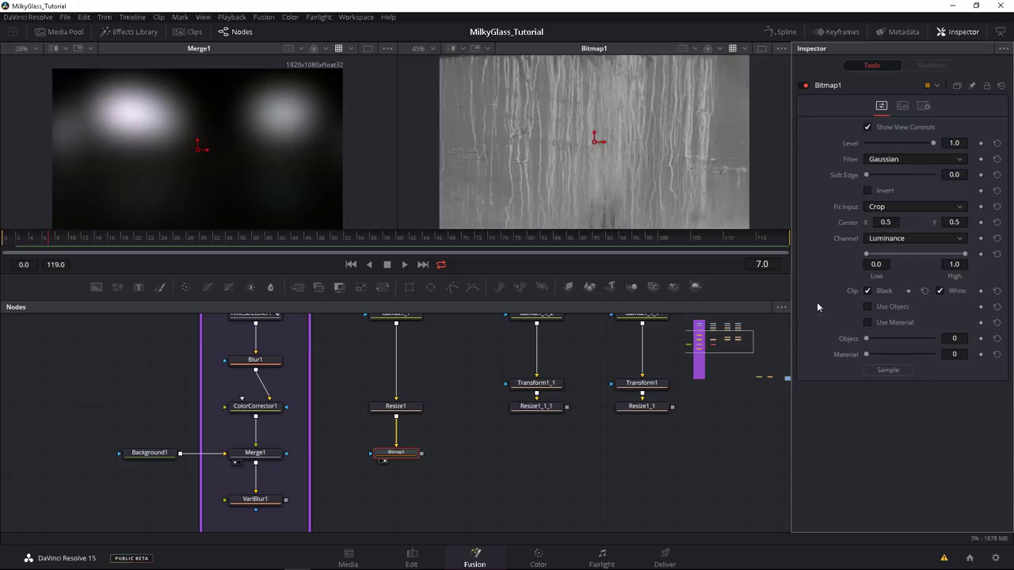
pyautogui.moveTo(867, 254); pyautogui.dragTo(924, 256)
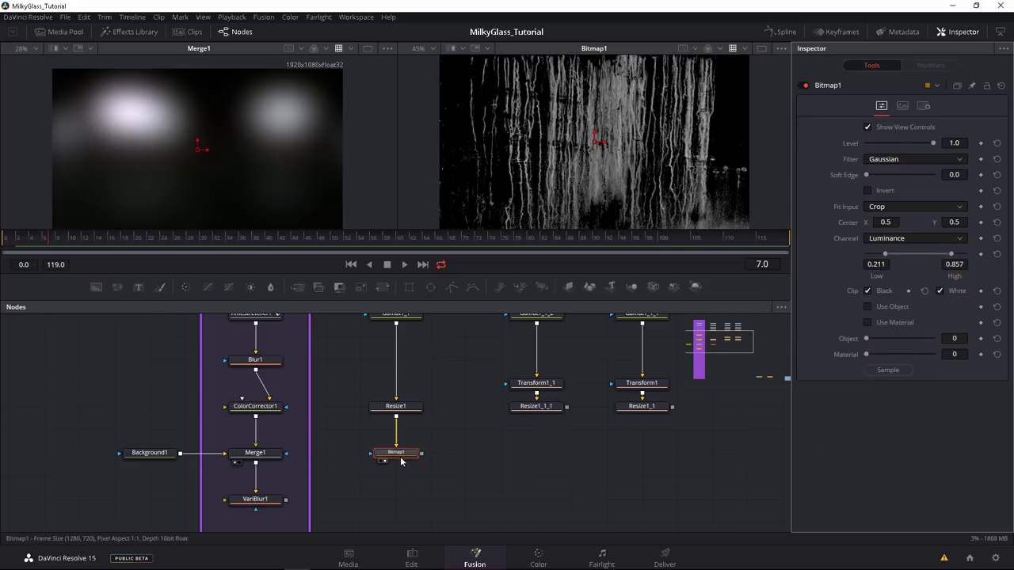
# Step: Paste a copy of the Bitmap mask after Resize1_1_1 and show it in the second viewer
pyautogui.click(505, 429)
pyautogui.hotkey('ctrl', 'v')
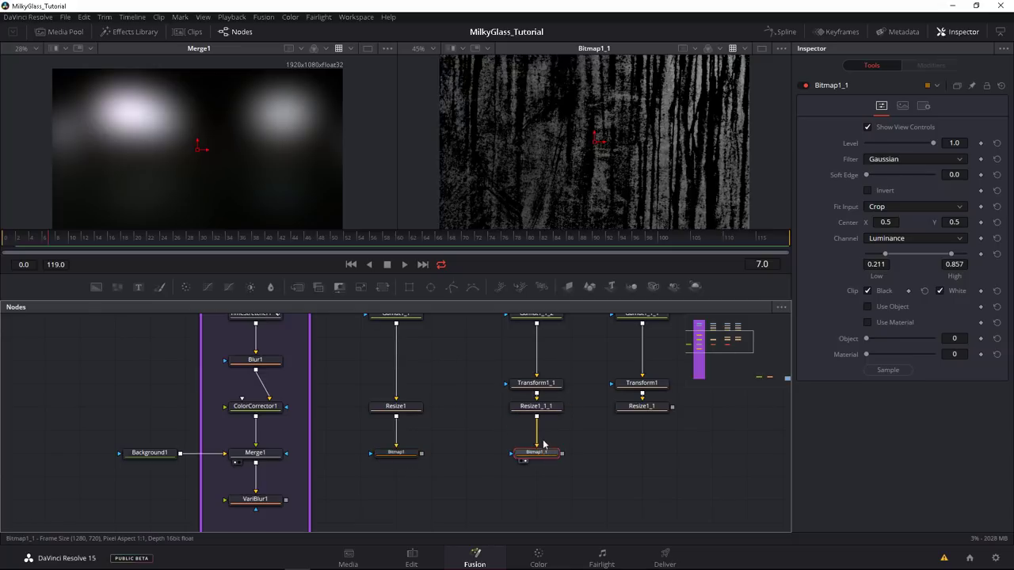
pyautogui.moveTo(562, 454); pyautogui.dragTo(502, 175)
# Step: Try combining the two masks by feeding Bitmap1_1 into Bitmap1's mask input, and remove the connection
pyautogui.moveTo(491, 482); pyautogui.dragTo(525, 486)
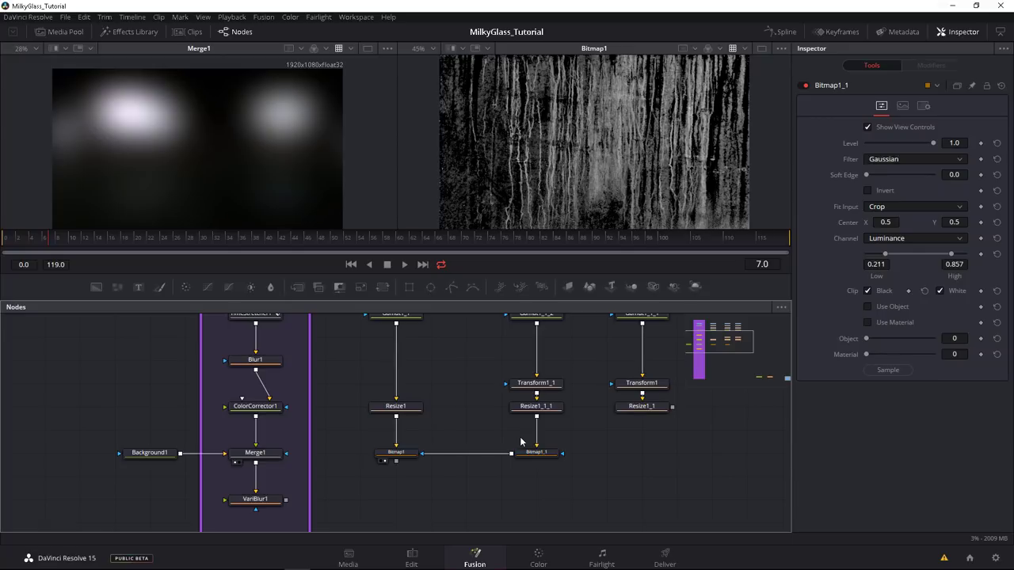
pyautogui.click(435, 454)
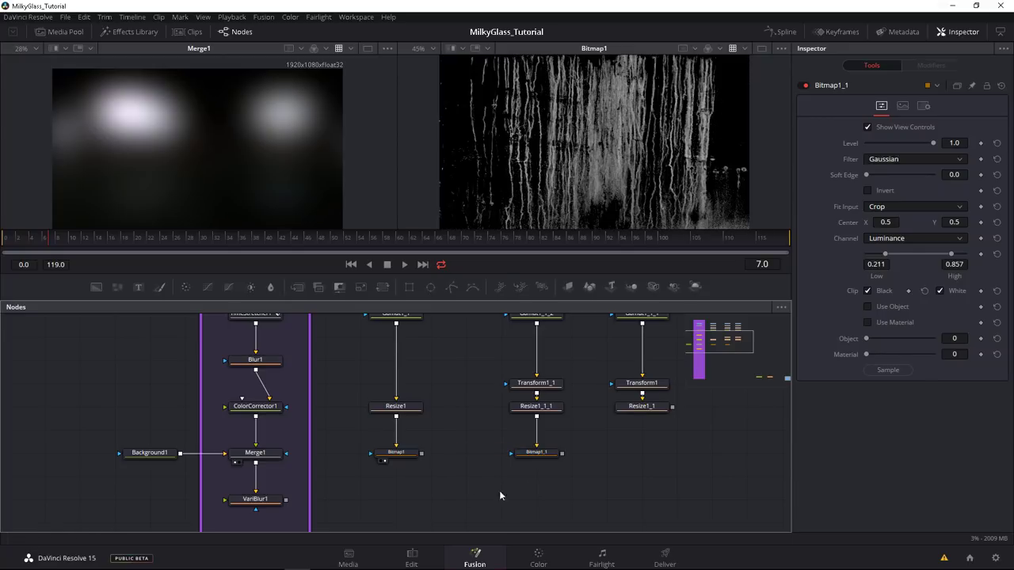
pyautogui.moveTo(432, 481); pyautogui.dragTo(463, 459)
# Step: Move both Bitmap nodes lower in the graph and connect Bitmap1 to VariBlur1's blur image input
pyautogui.moveTo(414, 423); pyautogui.dragTo(415, 445)
pyautogui.moveTo(560, 428); pyautogui.dragTo(560, 474)
pyautogui.moveTo(404, 452); pyautogui.dragTo(404, 475)
pyautogui.moveTo(461, 438); pyautogui.dragTo(267, 442)
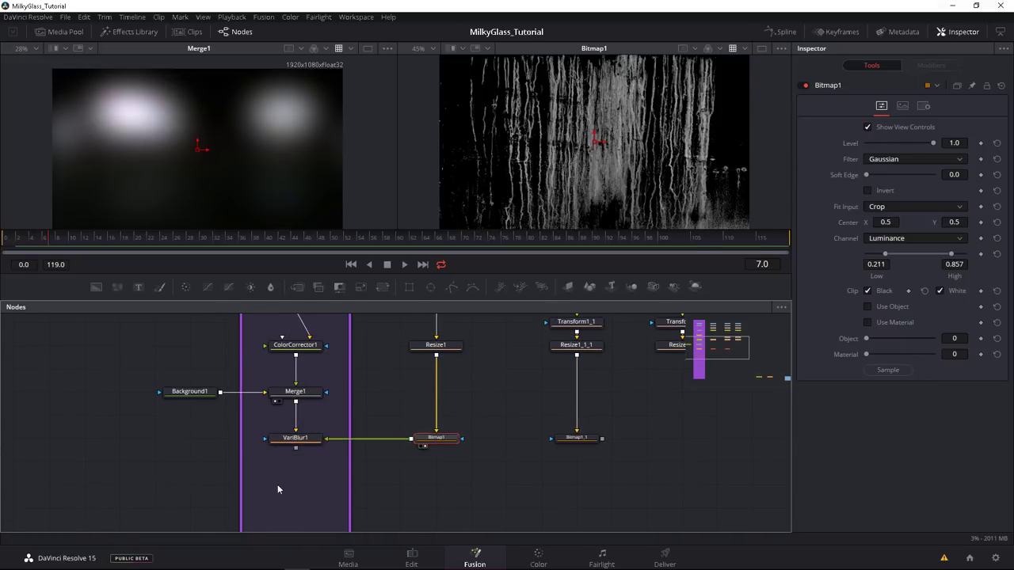
# Step: Show VariBlur1 in the first viewer with the whole frame in view
pyautogui.moveTo(282, 442); pyautogui.dragTo(230, 225)
pyautogui.scroll(-1, 192, 167)
pyautogui.scroll(-1, 198, 187)
pyautogui.moveTo(295, 438)
pyautogui.mouseDown()
pyautogui.moveTo(257, 366)
pyautogui.moveTo(294, 438)
pyautogui.mouseUp()
# Step: Set VariBlur1's Blur Size to 50 and its Method to Soften
pyautogui.click(309, 440)
pyautogui.doubleClick(954, 190)
pyautogui.write('50')
pyautogui.press('Tab')
pyautogui.click(879, 128)
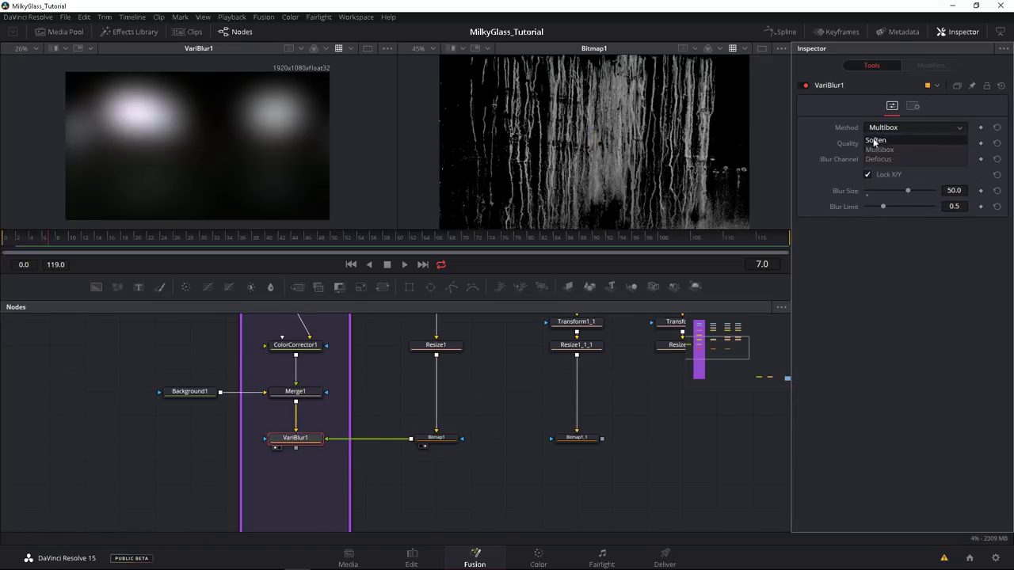
pyautogui.click(875, 140)
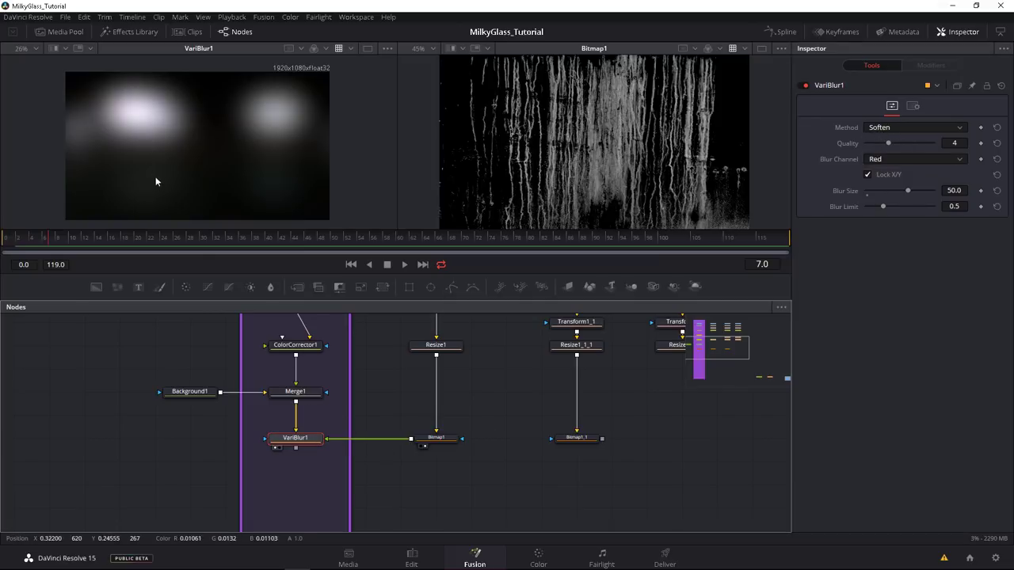
pyautogui.scroll(1, 154, 177)
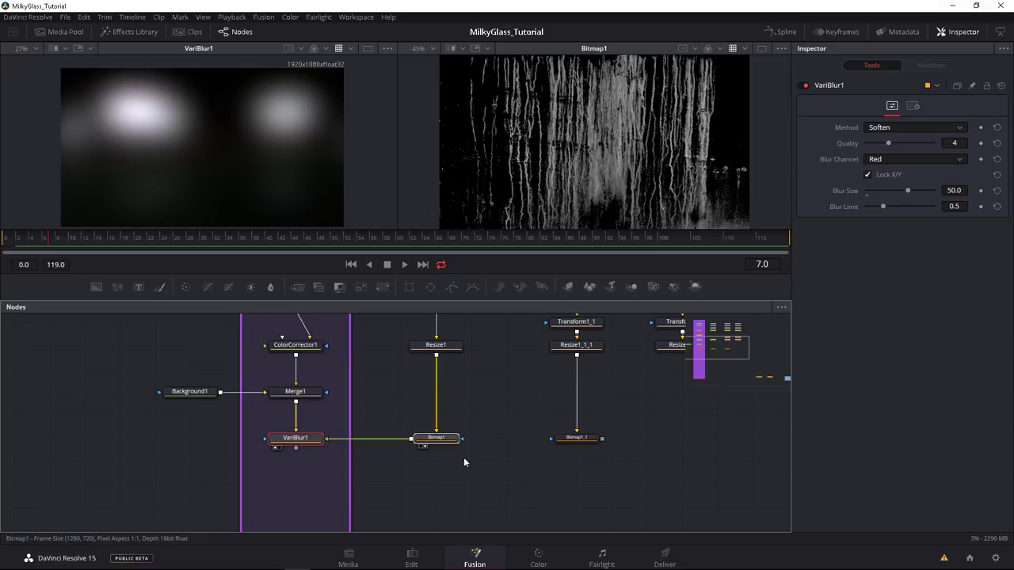
# Step: Increase the contrast of the Bitmap1 mask by setting its range to 0.171 low and 0.309 high
pyautogui.click(438, 438)
pyautogui.moveTo(948, 253); pyautogui.dragTo(894, 260)
pyautogui.scroll(3, 191, 165)
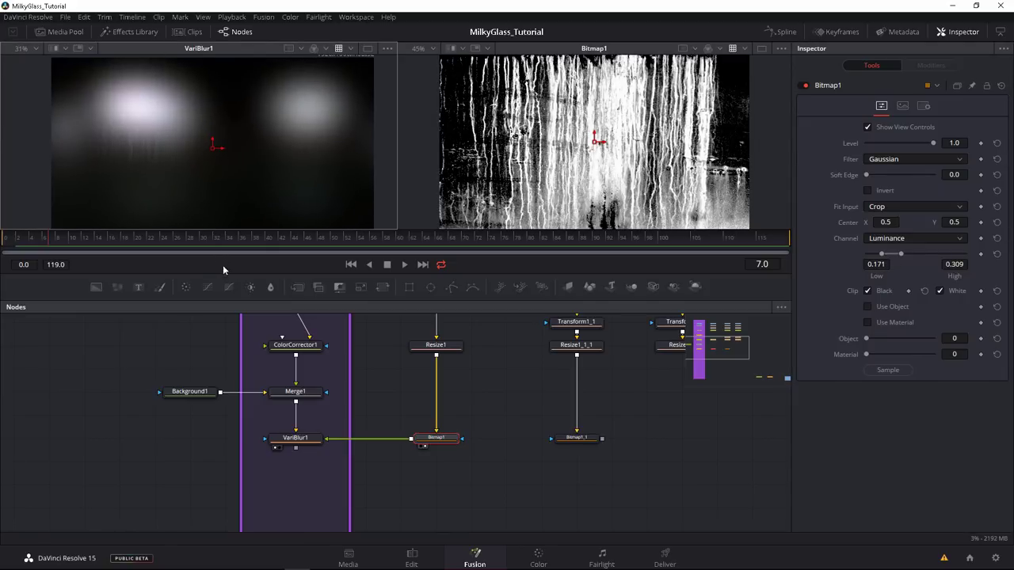
# Step: Enlarge the viewers by shrinking the node area and hide the Fusion toolbar
pyautogui.moveTo(227, 279); pyautogui.dragTo(228, 336)
pyautogui.click(263, 17)
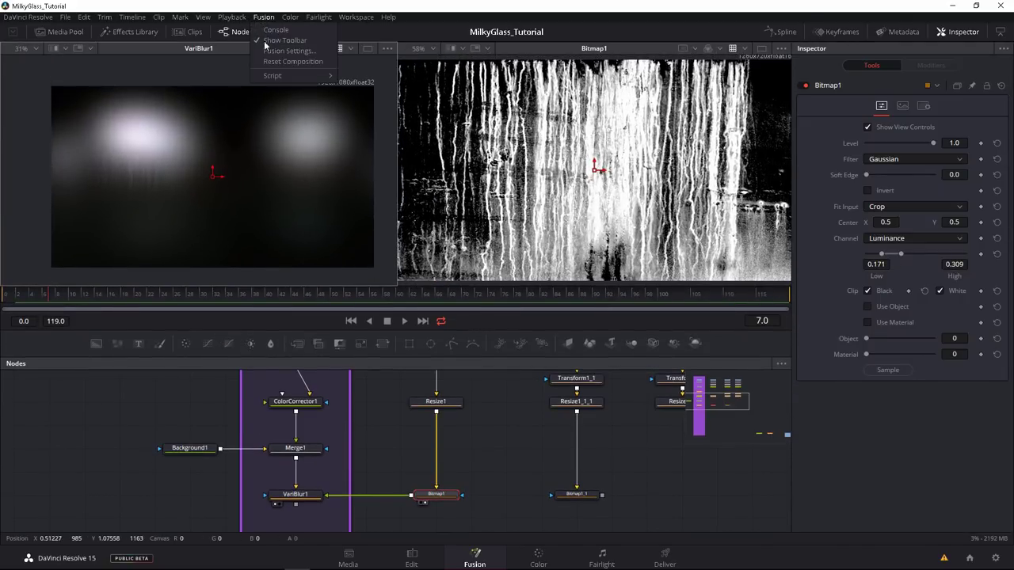
pyautogui.click(265, 40)
pyautogui.scroll(2, 209, 257)
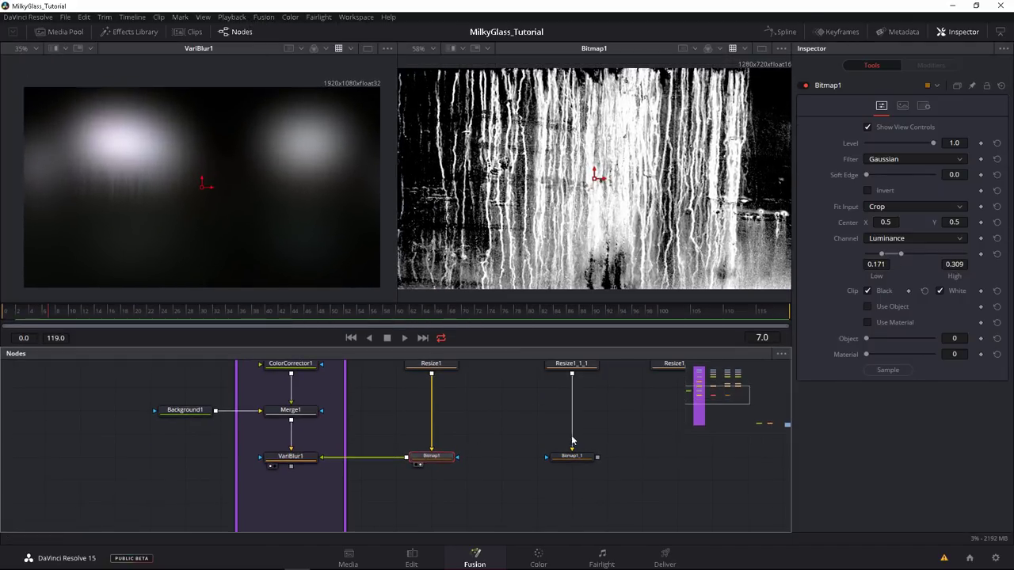
# Step: Shift Bitmap1's luminance range to 0.183 low and 0.321 high
pyautogui.moveTo(896, 259); pyautogui.dragTo(898, 259)
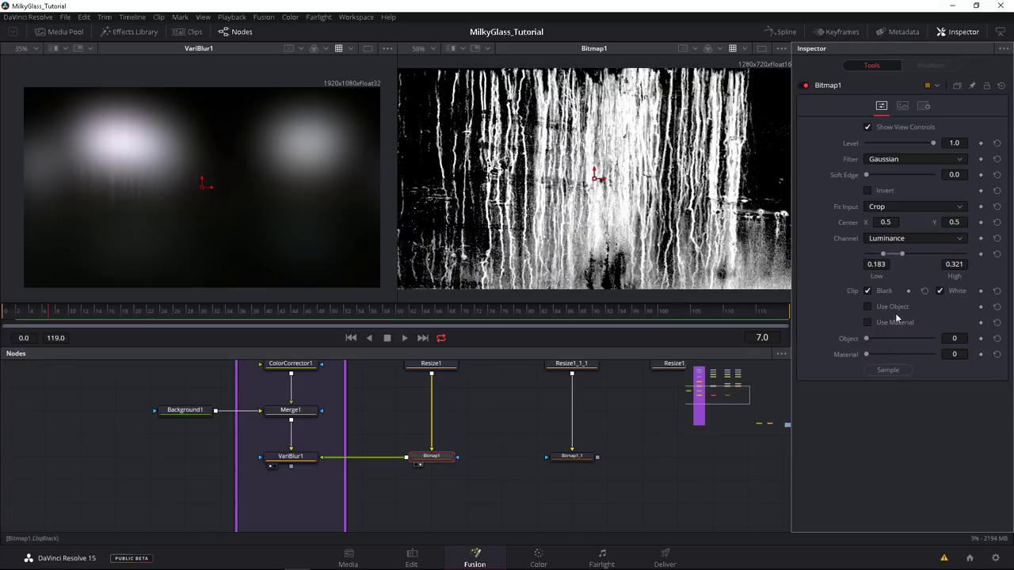
# Step: Set VariBlur1's Blur Size to 70
pyautogui.click(313, 458)
pyautogui.click(954, 191)
pyautogui.doubleClick(952, 191)
pyautogui.write('60')
pyautogui.press('Tab')
pyautogui.hotkey('shift', 'Tab')
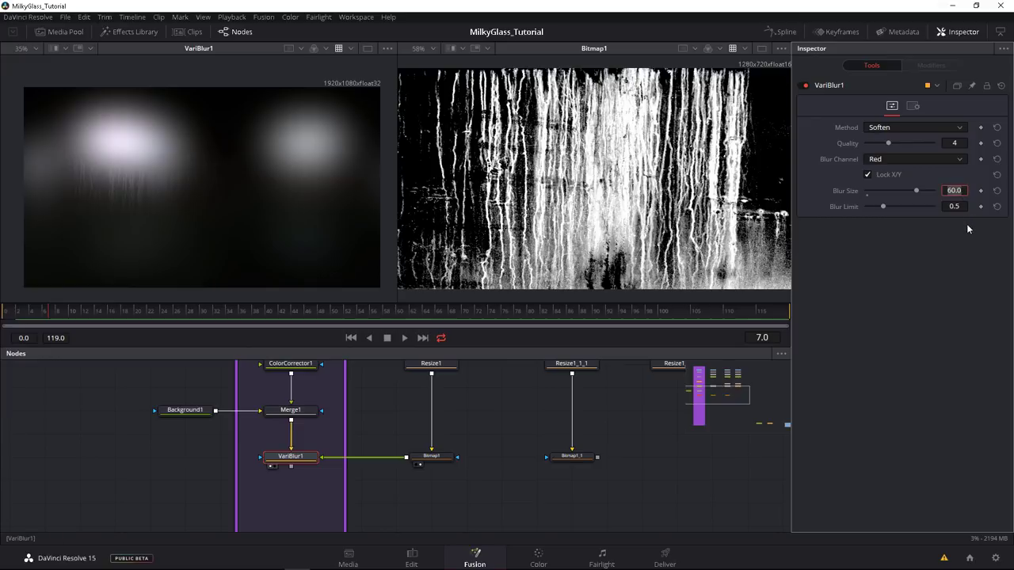
pyautogui.write('70')
pyautogui.press('Return')
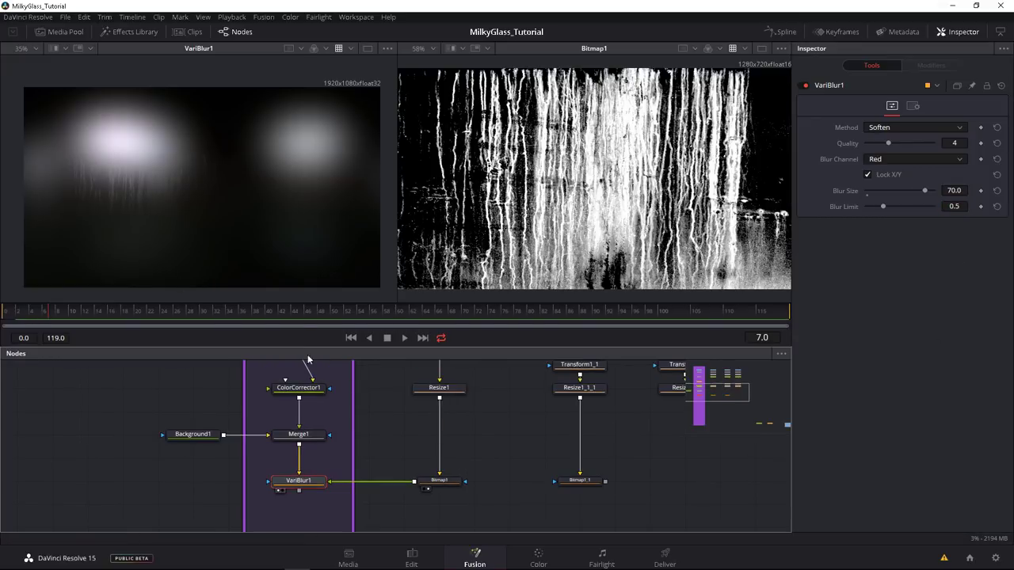
# Step: Resize the first grunge texture to 1920 by 1080 in the Resize1 node
pyautogui.scroll(1, 406, 409)
pyautogui.click(438, 411)
pyautogui.click(955, 127)
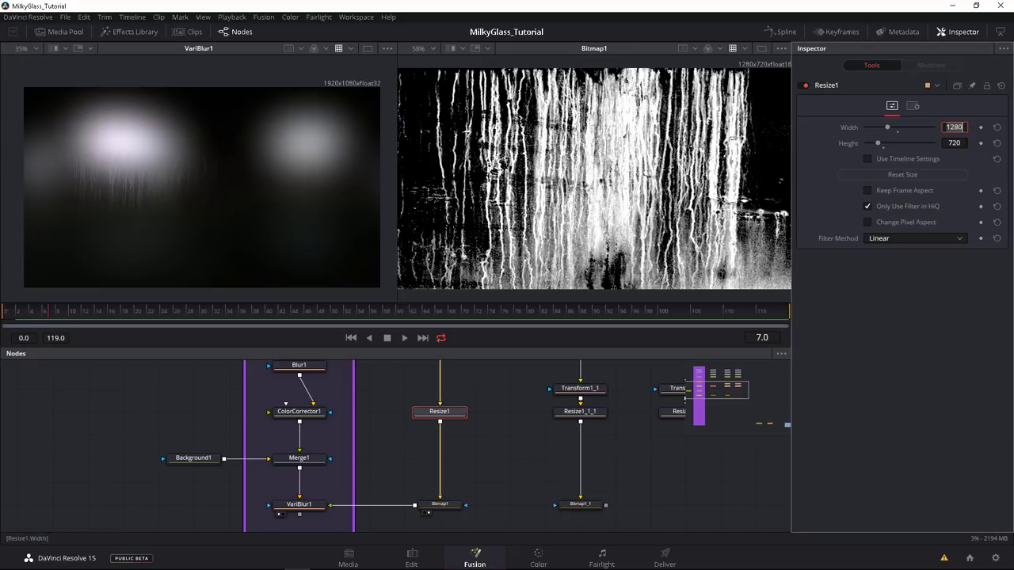
pyautogui.write('1920')
pyautogui.press('Tab')
pyautogui.write('7080')
pyautogui.press('Tab')
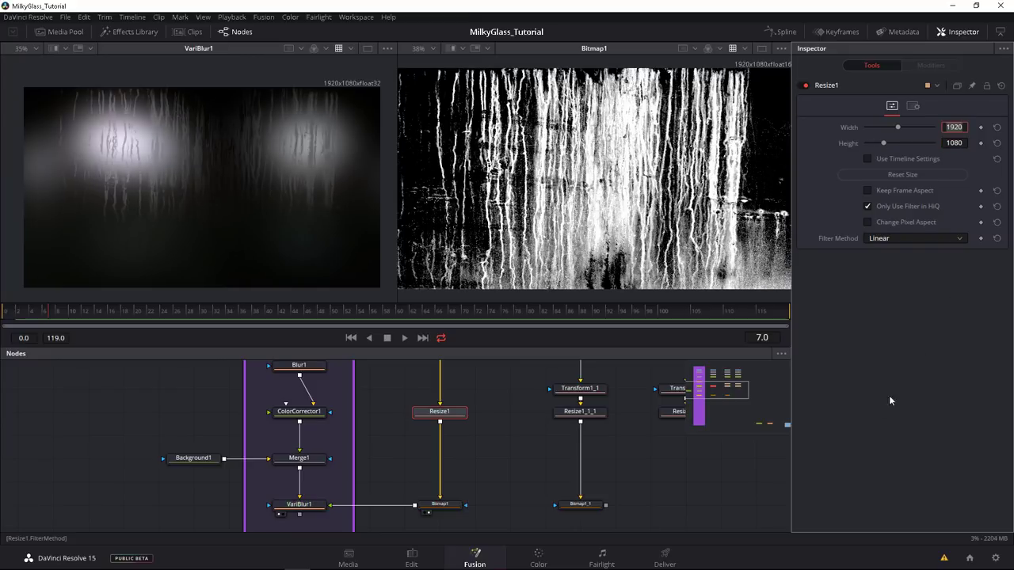
# Step: Set the Resize1_1_1 node's size to 1920 by 1080
pyautogui.moveTo(493, 465); pyautogui.dragTo(401, 425)
pyautogui.click(455, 428)
pyautogui.moveTo(483, 409); pyautogui.dragTo(479, 421)
pyautogui.click(489, 405)
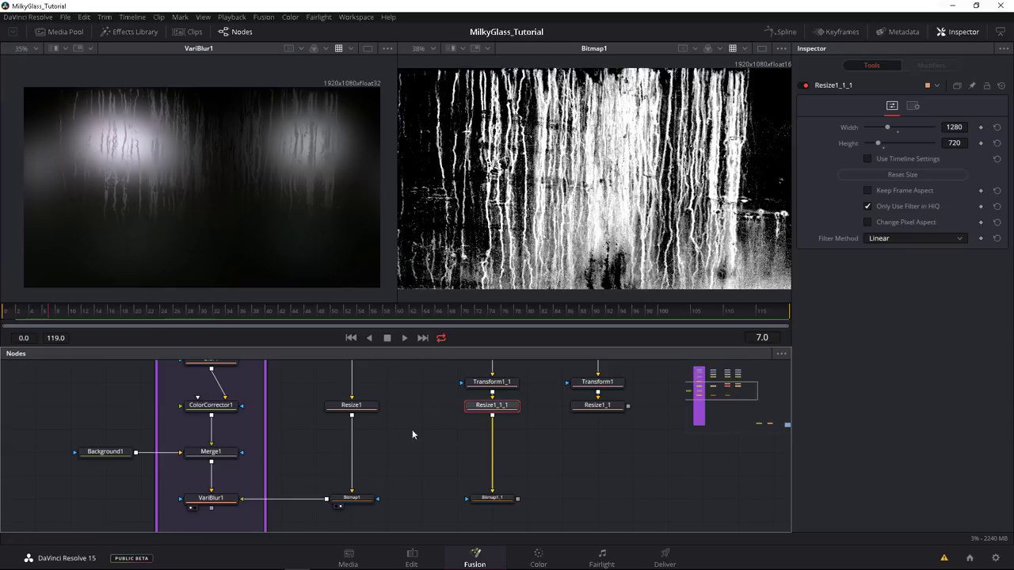
pyautogui.click(954, 126)
pyautogui.write('1')
pyautogui.click(957, 174)
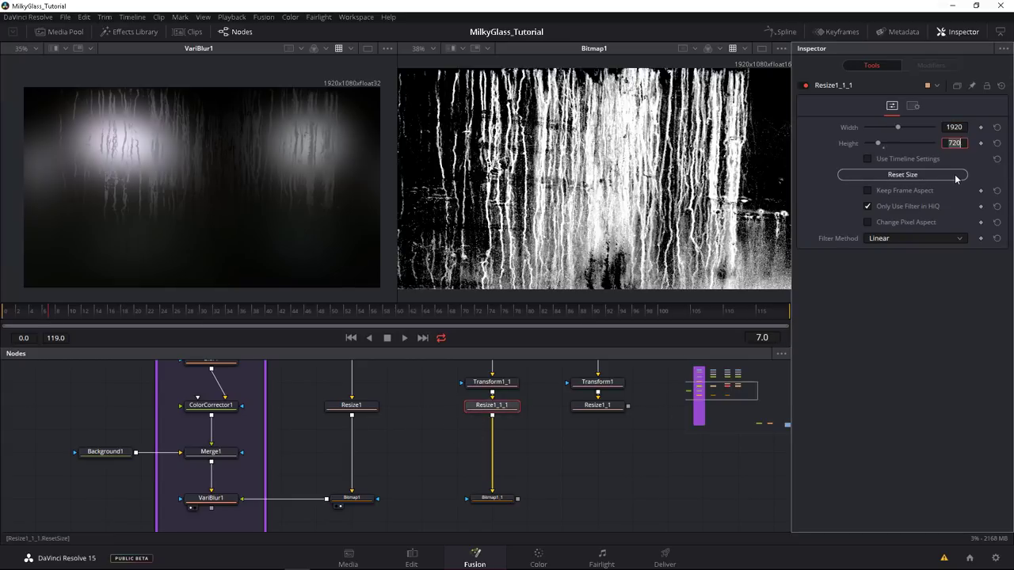
# Step: Set the Resize1_1 node's size to 1920 by 1080
pyautogui.click(571, 412)
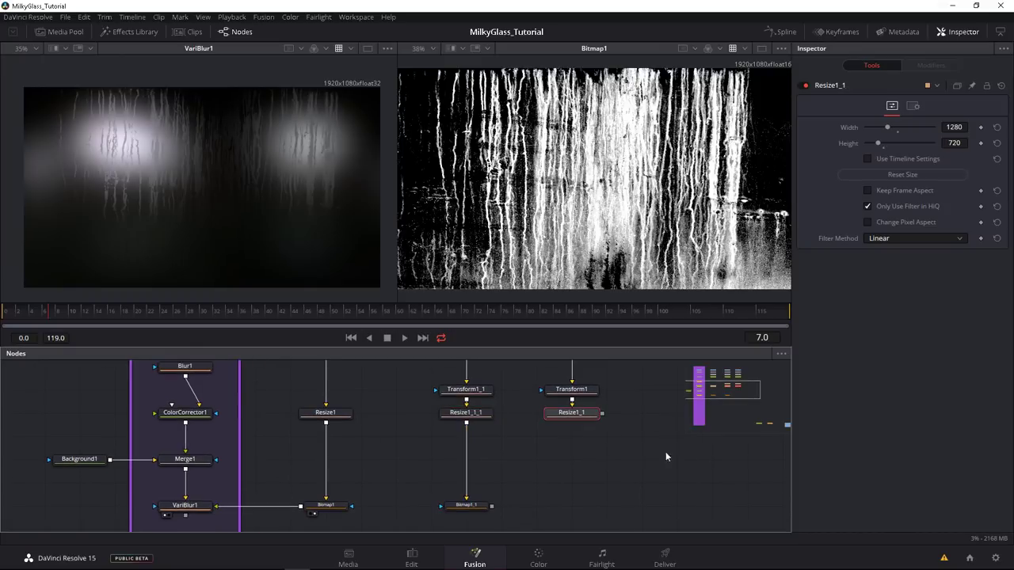
pyautogui.write('1920')
pyautogui.press('Tab')
pyautogui.write('180')
pyautogui.press('Return')
pyautogui.write('1080')
pyautogui.press('Tab')
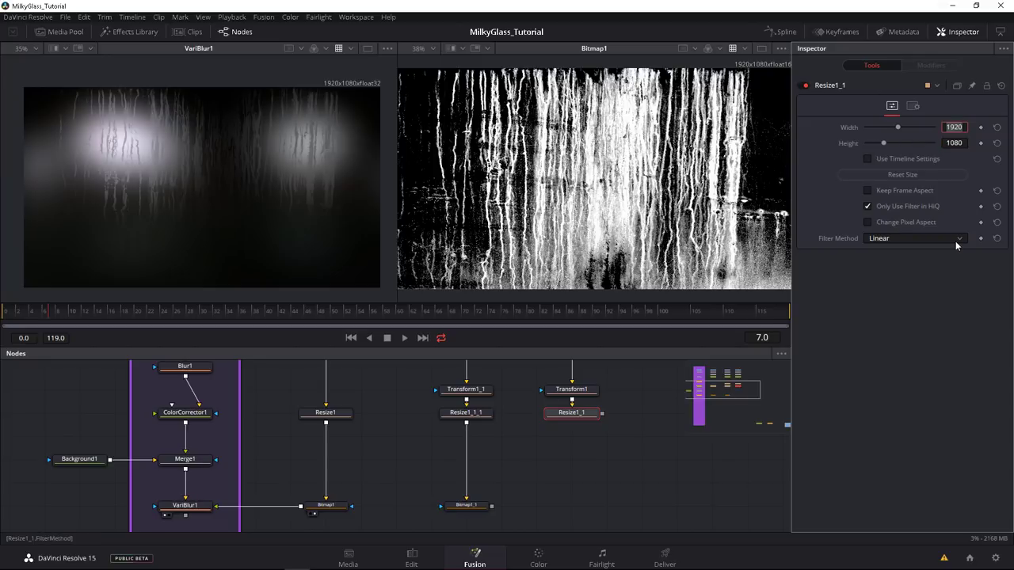
# Step: Invert the Bitmap1 mask that drives VariBlur1
pyautogui.moveTo(458, 505); pyautogui.dragTo(478, 474)
pyautogui.moveTo(212, 446); pyautogui.dragTo(262, 451)
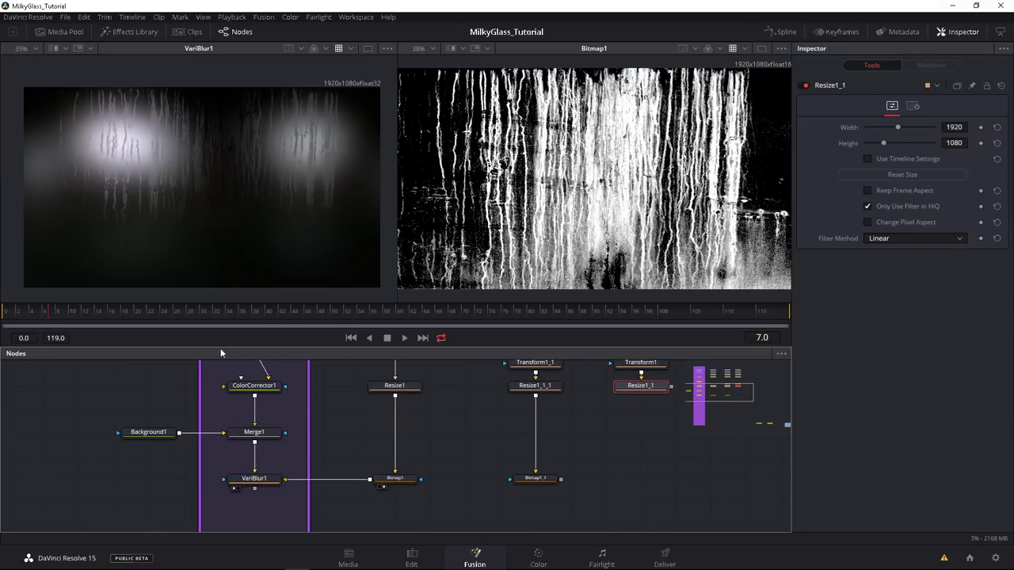
pyautogui.scroll(1, 202, 221)
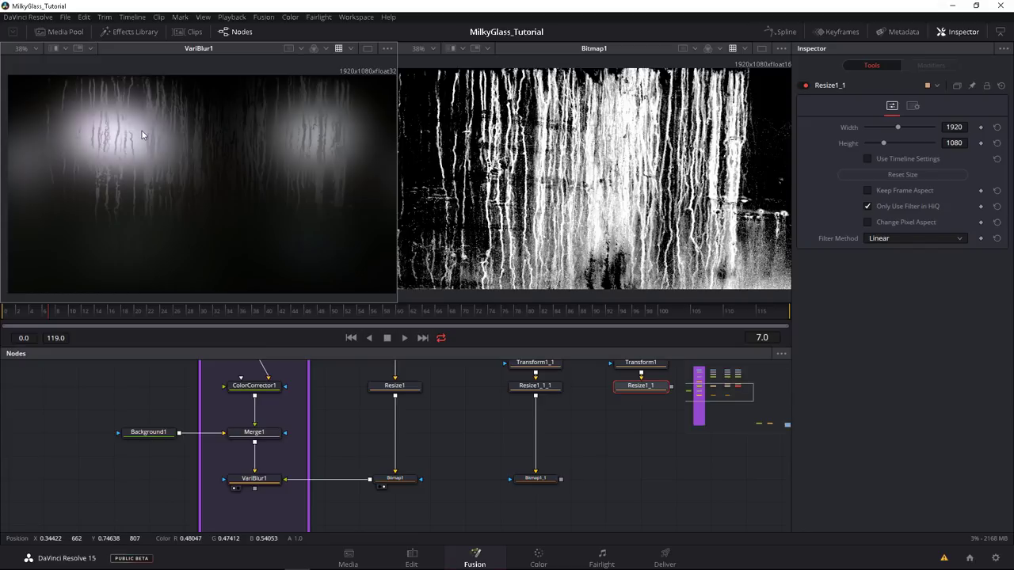
pyautogui.click(393, 479)
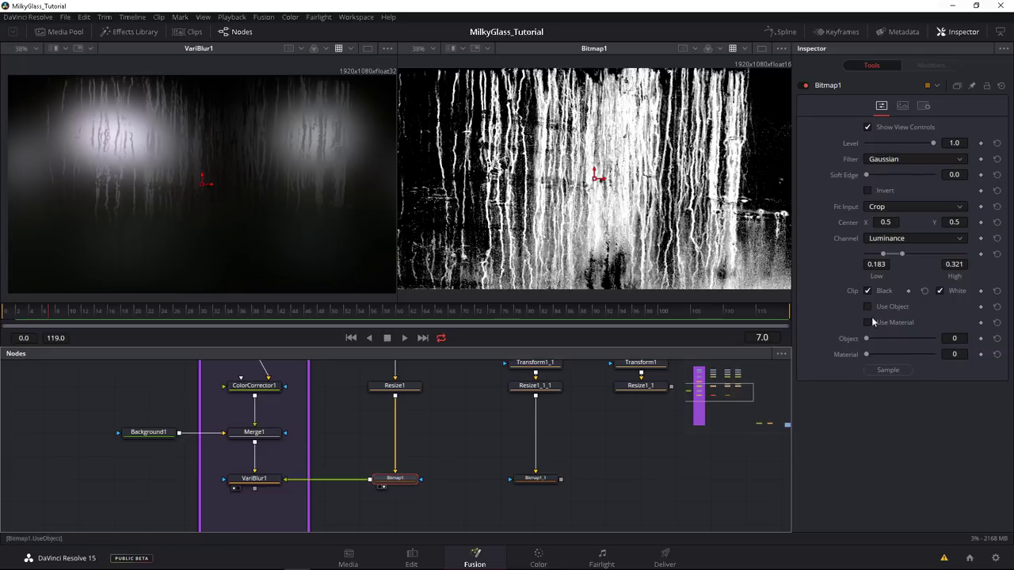
pyautogui.click(869, 191)
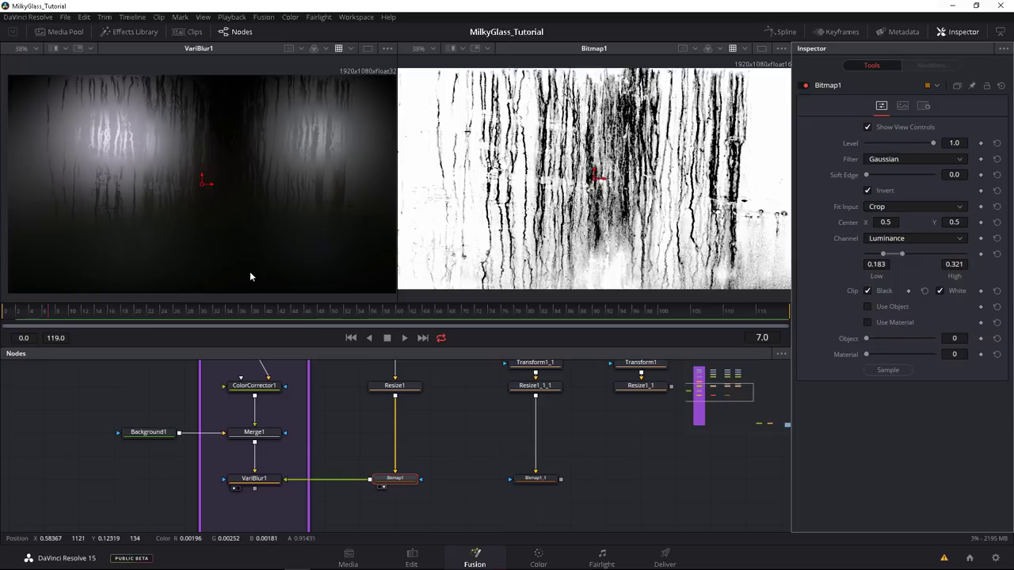
# Step: Duplicate VariBlur1 as a second blur chained below it and tuck the original close under Merge1
pyautogui.scroll(-2, 257, 452)
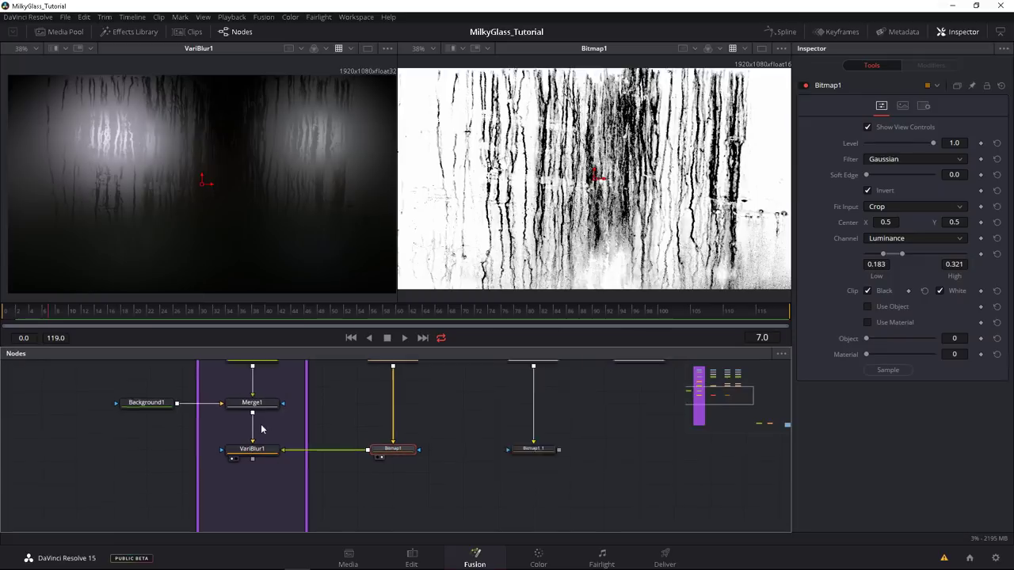
pyautogui.click(255, 439)
pyautogui.hotkey('ctrl', 'c')
pyautogui.hotkey('ctrl', 'v')
pyautogui.moveTo(262, 461); pyautogui.dragTo(262, 484)
pyautogui.moveTo(266, 433); pyautogui.dragTo(266, 410)
pyautogui.moveTo(308, 455); pyautogui.dragTo(304, 442)
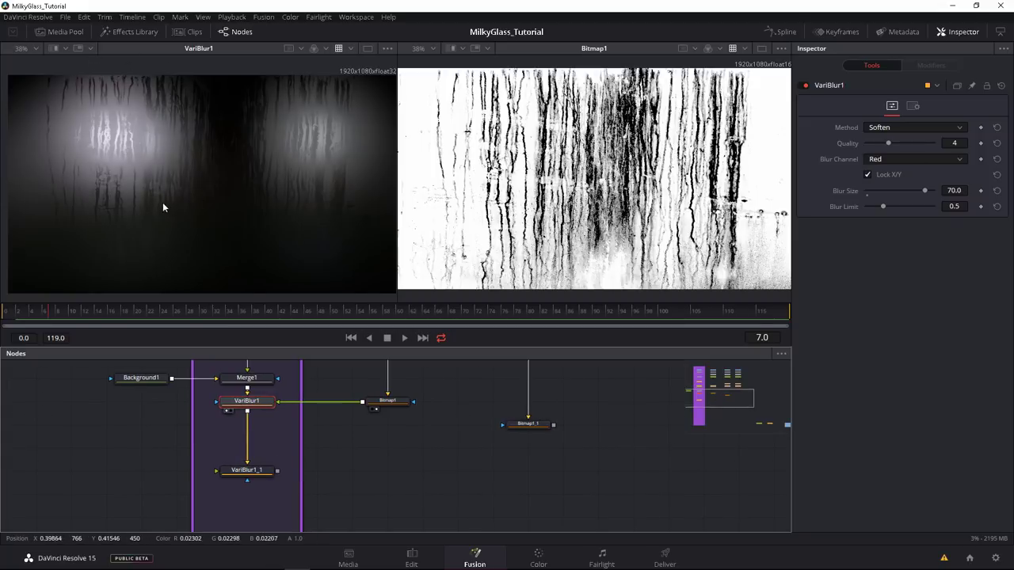
# Step: Show the Bitmap1_1 mask in the second viewer and set its luminance range to 0.211 low and 0.6 high
pyautogui.moveTo(459, 475); pyautogui.dragTo(424, 486)
pyautogui.moveTo(495, 435); pyautogui.dragTo(473, 198)
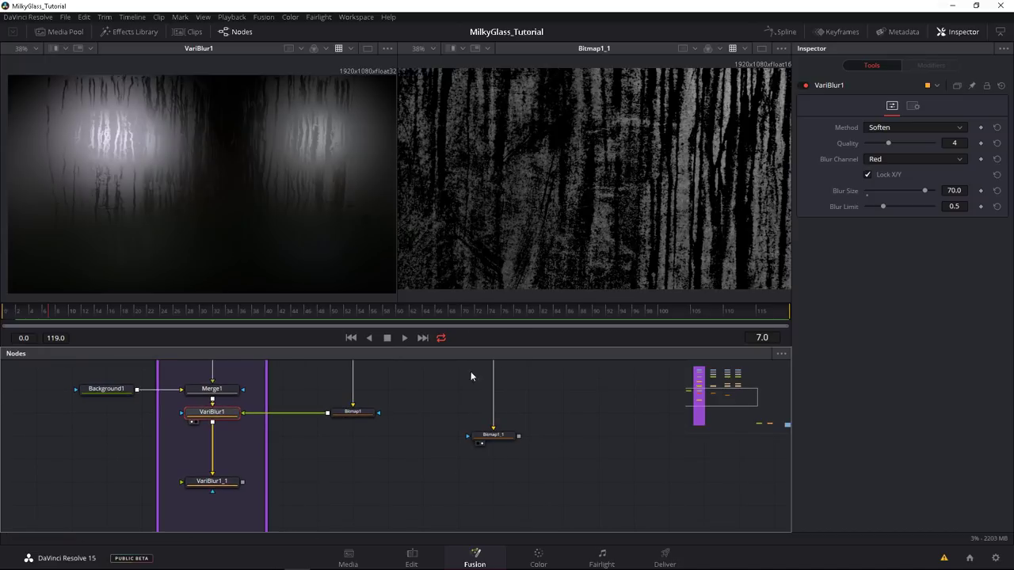
pyautogui.scroll(-1, 578, 259)
pyautogui.moveTo(483, 424); pyautogui.dragTo(483, 493)
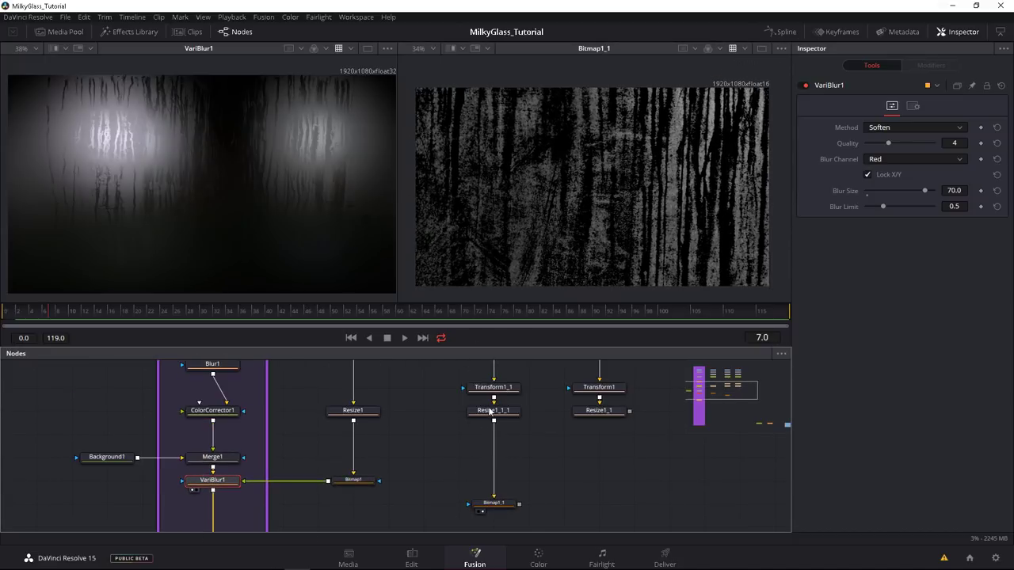
pyautogui.click(479, 420)
pyautogui.click(483, 511)
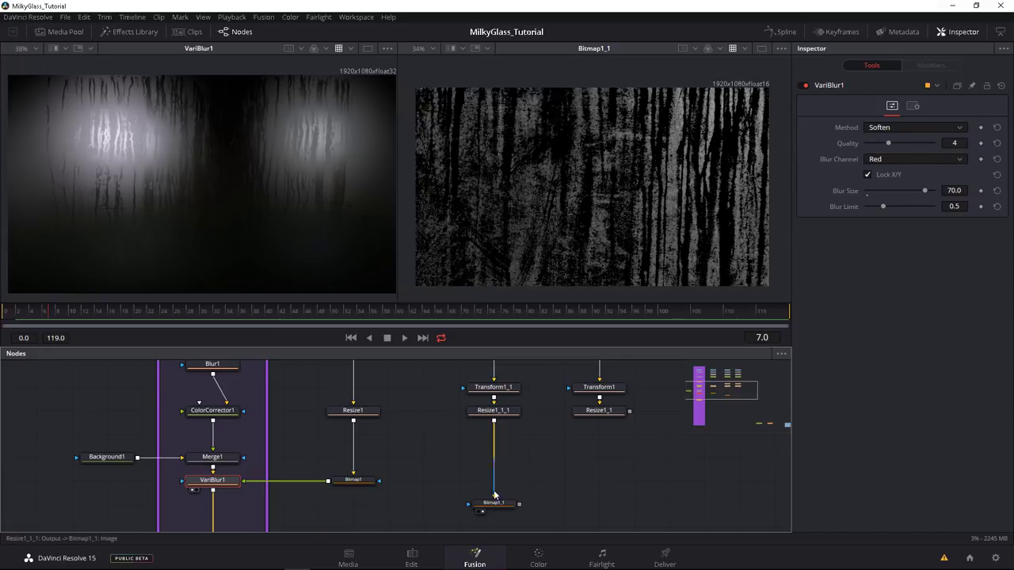
pyautogui.click(493, 503)
pyautogui.moveTo(887, 255); pyautogui.dragTo(909, 255)
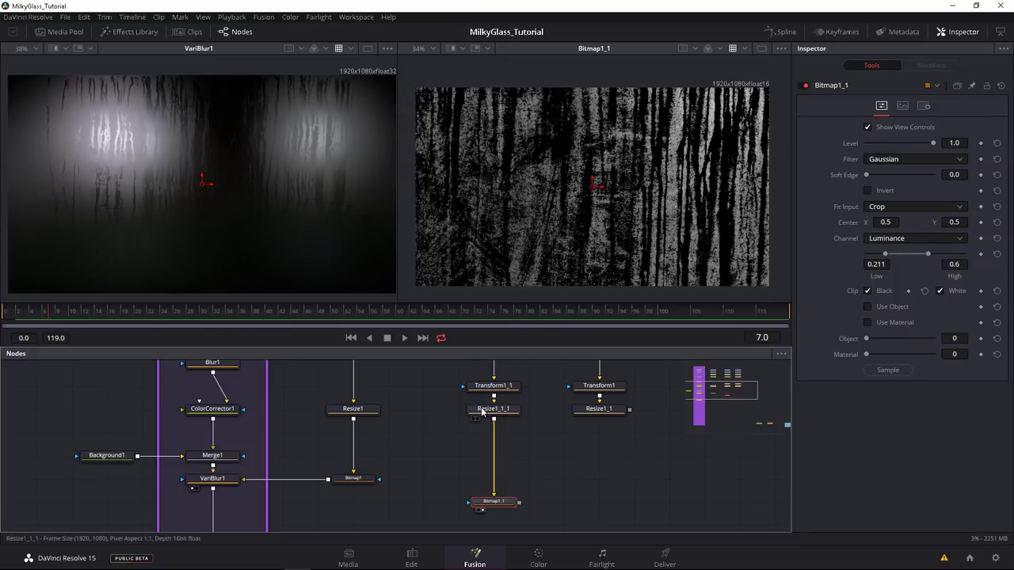
# Step: Connect Bitmap1_1 as the blur mask of VariBlur1_1, view that blur, and space Resize1_1_1 below Transform1_1
pyautogui.hotkey('ctrl', 'v')
pyautogui.scroll(-2, 431, 508)
pyautogui.moveTo(522, 451); pyautogui.dragTo(491, 498)
pyautogui.click(195, 507)
pyautogui.click(215, 497)
pyautogui.click(496, 496)
pyautogui.moveTo(339, 410); pyautogui.dragTo(334, 445)
pyautogui.moveTo(480, 389); pyautogui.dragTo(481, 422)
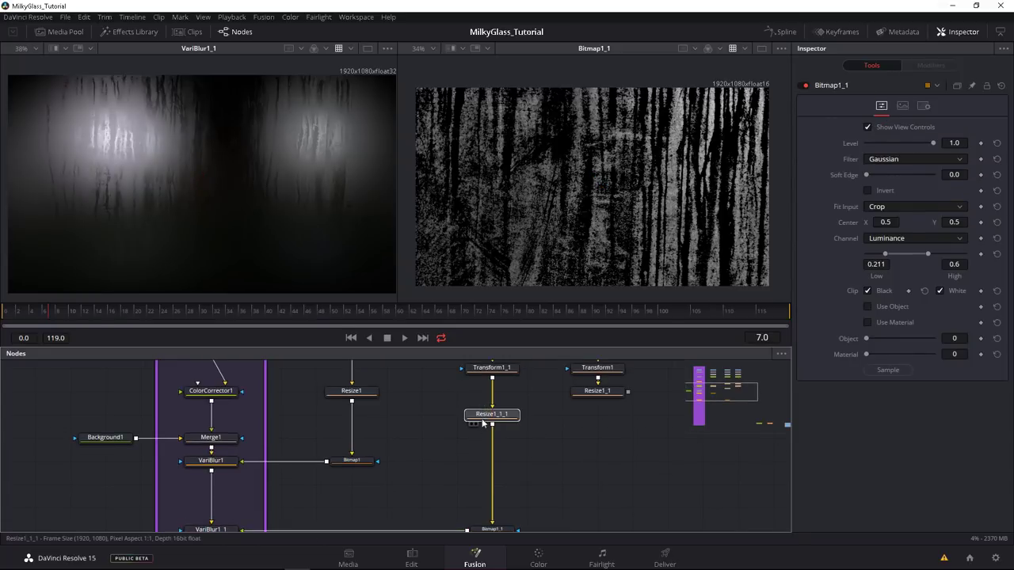
# Step: Rotate the second grunge texture to -23.2 degrees in Transform1_1 and move its centre to about 0.569, 0.521
pyautogui.click(492, 369)
pyautogui.moveTo(898, 225); pyautogui.dragTo(889, 229)
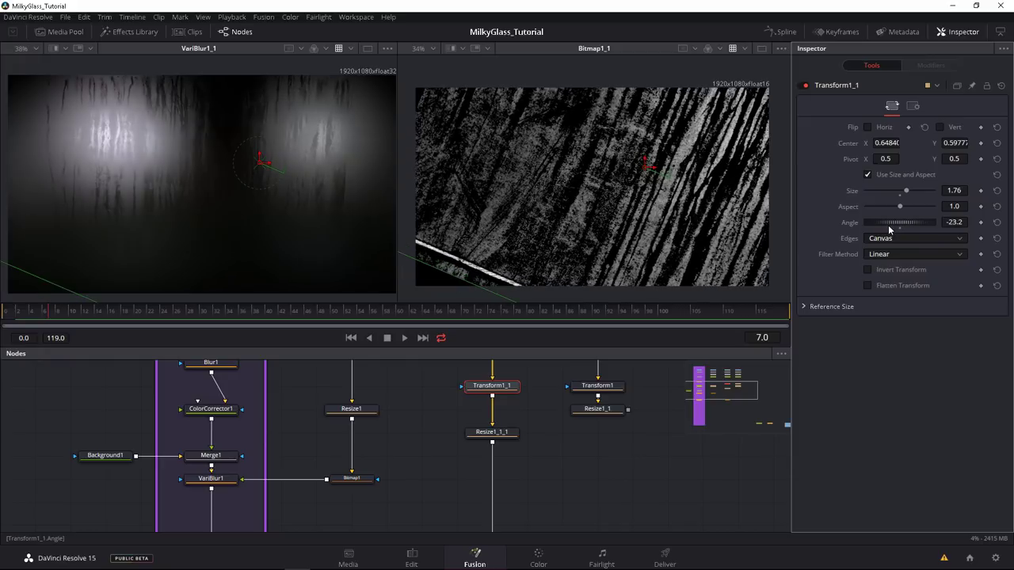
pyautogui.scroll(-3, 553, 242)
pyautogui.moveTo(612, 197); pyautogui.dragTo(595, 213)
pyautogui.scroll(-3, 385, 488)
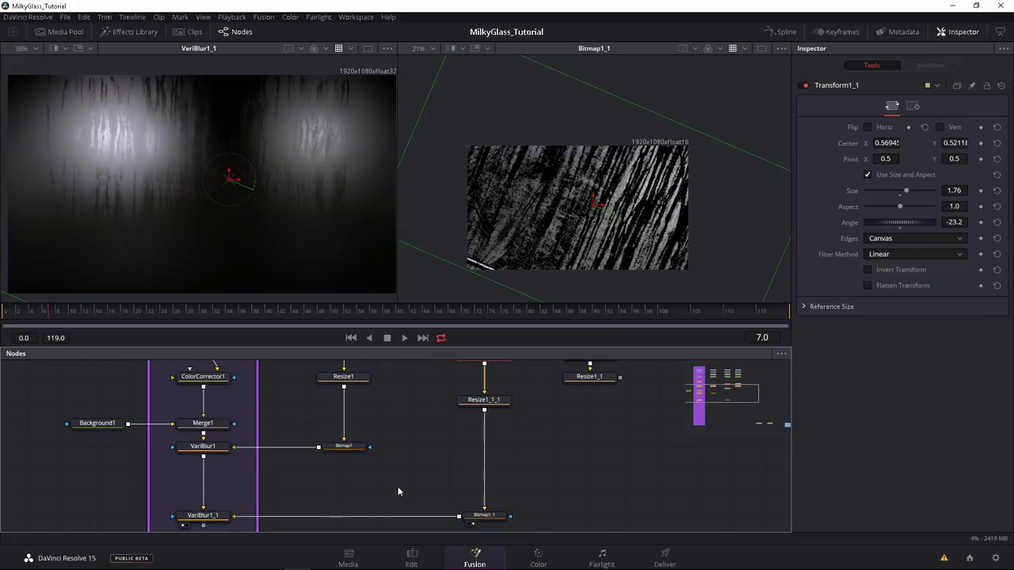
# Step: Disable VariBlur1 to isolate the second blur and set Bitmap1_1's luminance range to 0.171 low and 0.389 high
pyautogui.click(479, 507)
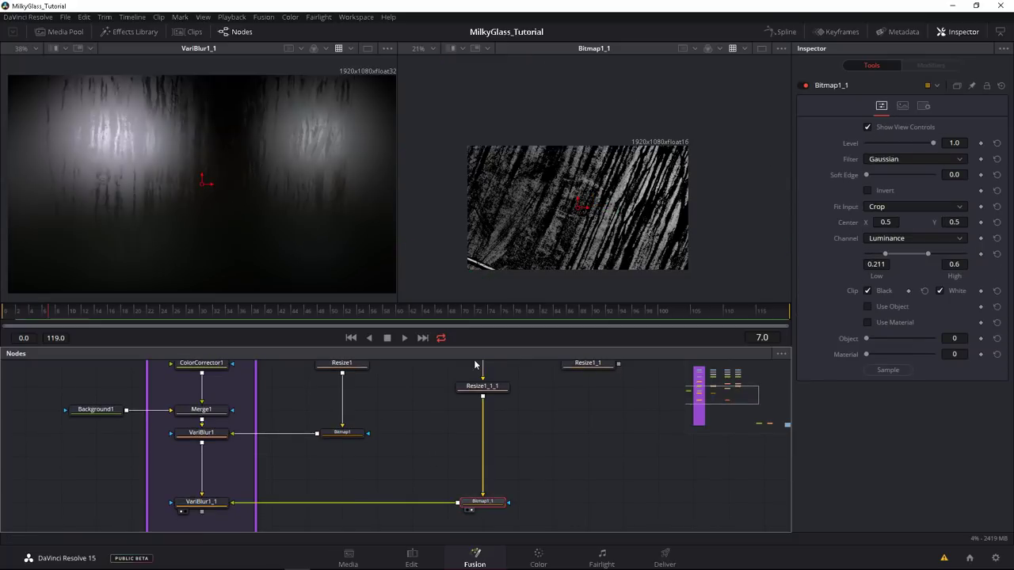
pyautogui.click(207, 435)
pyautogui.scroll(2, 266, 225)
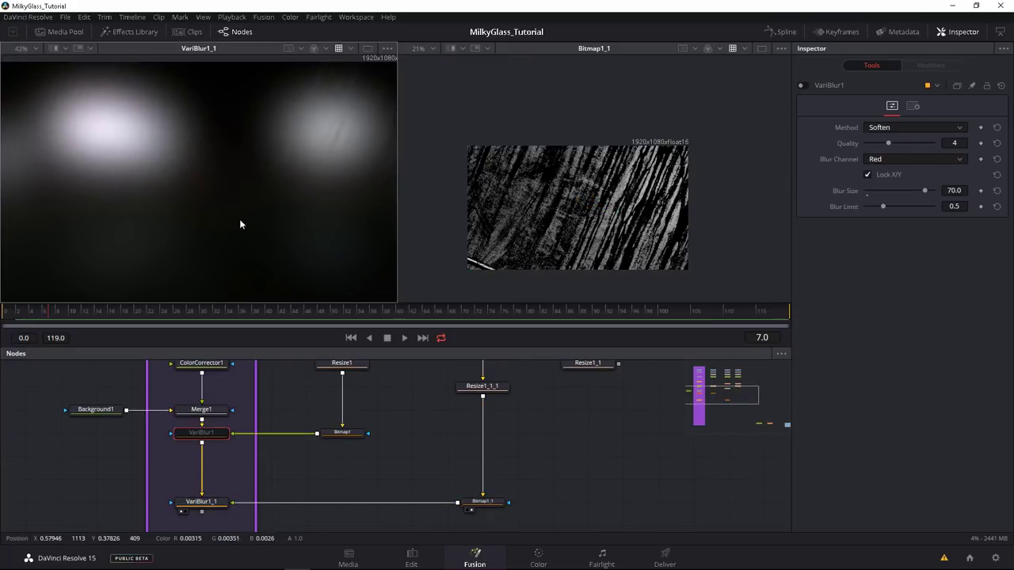
pyautogui.click(477, 504)
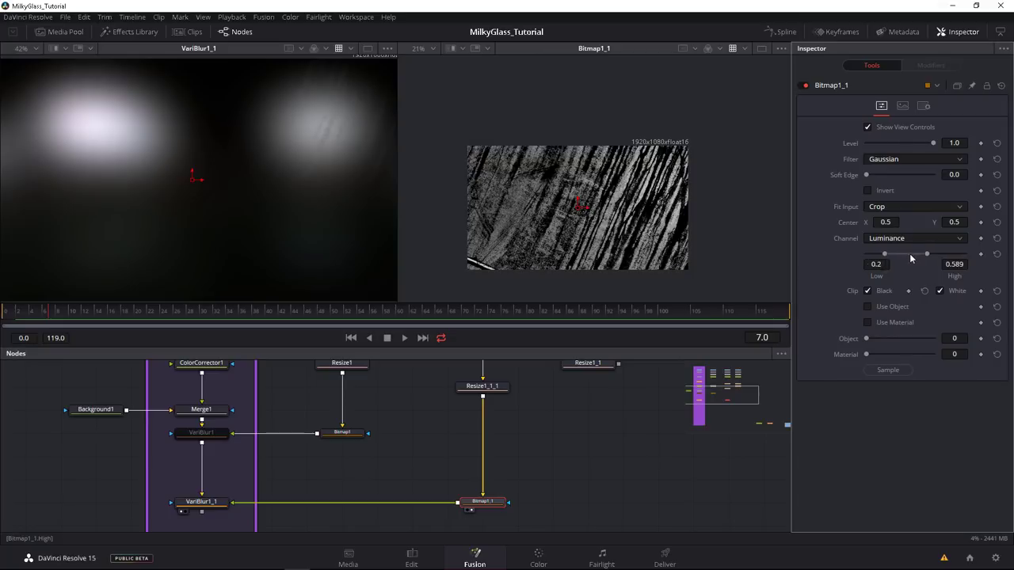
pyautogui.moveTo(912, 255)
pyautogui.mouseDown()
pyautogui.moveTo(921, 255)
pyautogui.moveTo(910, 258)
pyautogui.mouseUp()
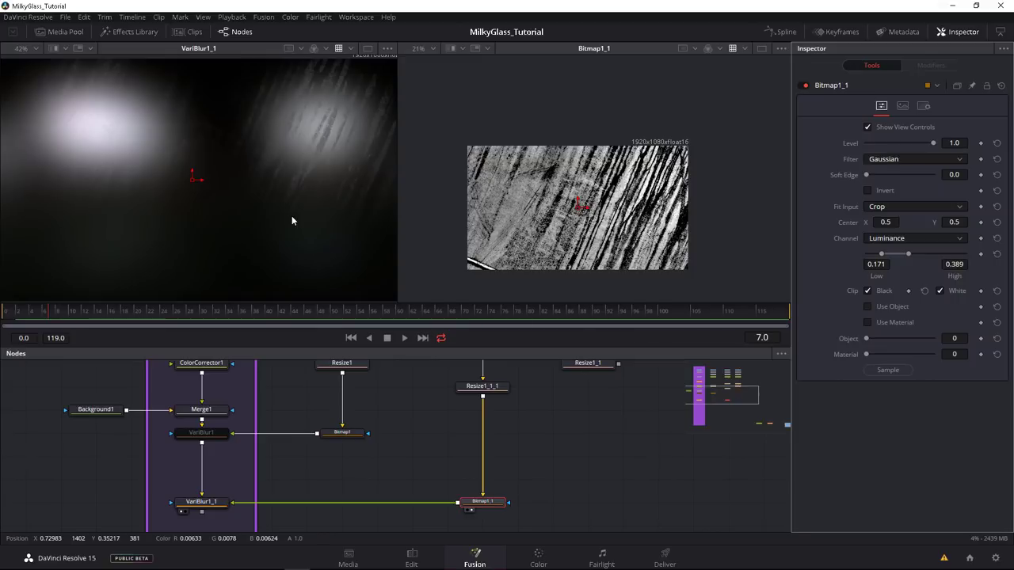
# Step: Nudge the rotated grunge texture slightly down and left through Transform1_1's centre
pyautogui.moveTo(476, 386); pyautogui.dragTo(485, 443)
pyautogui.click(489, 399)
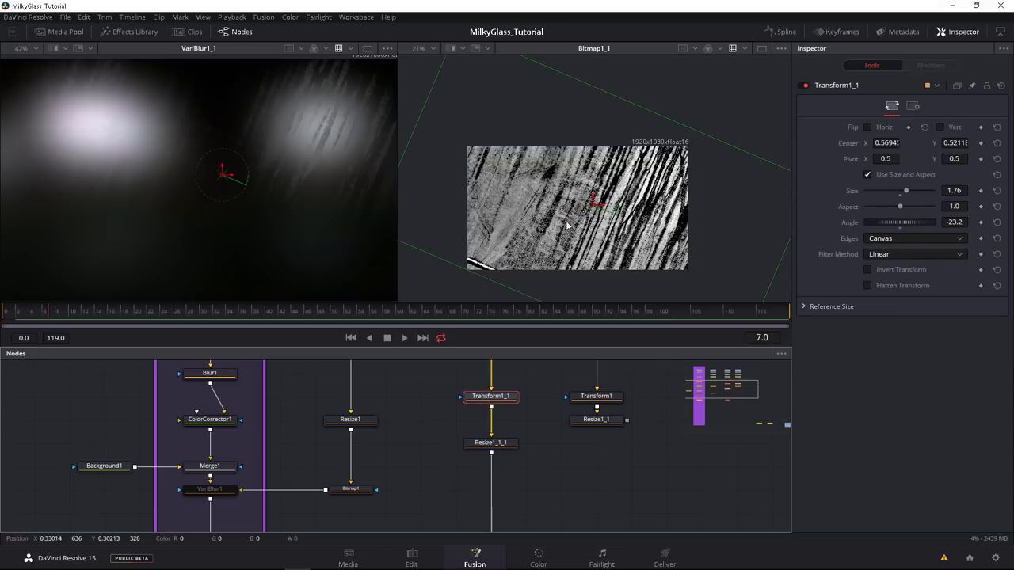
pyautogui.moveTo(594, 204); pyautogui.dragTo(590, 208)
# Step: Insert a Grid Warp node between Resize1_1_1 and Bitmap1_1
pyautogui.moveTo(470, 444); pyautogui.dragTo(437, 416)
pyautogui.click(434, 431)
pyautogui.hotkey('ctrl', 'v')
pyautogui.scroll(-1, 444, 444)
pyautogui.scroll(1, 437, 416)
pyautogui.hotkey('shift', 'space')
pyautogui.write('bm')
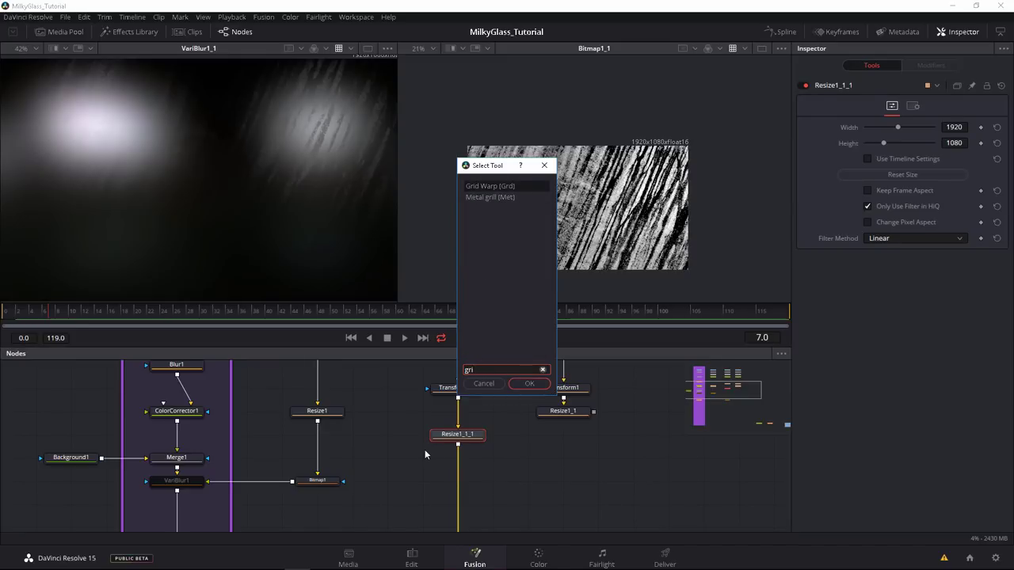
pyautogui.press('Escape')
pyautogui.moveTo(454, 462); pyautogui.dragTo(454, 484)
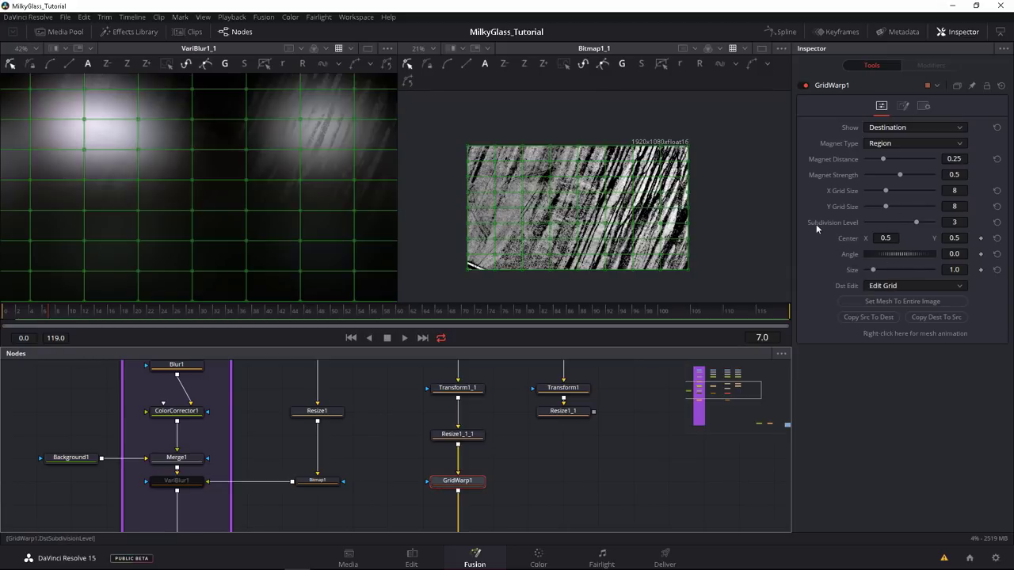
# Step: Set GridWarp1 to a 3 by 4 grid with a Region magnet distance of 0.465 and bend the mesh into curves
pyautogui.moveTo(887, 192); pyautogui.dragTo(873, 194)
pyautogui.click(877, 144)
pyautogui.click(869, 162)
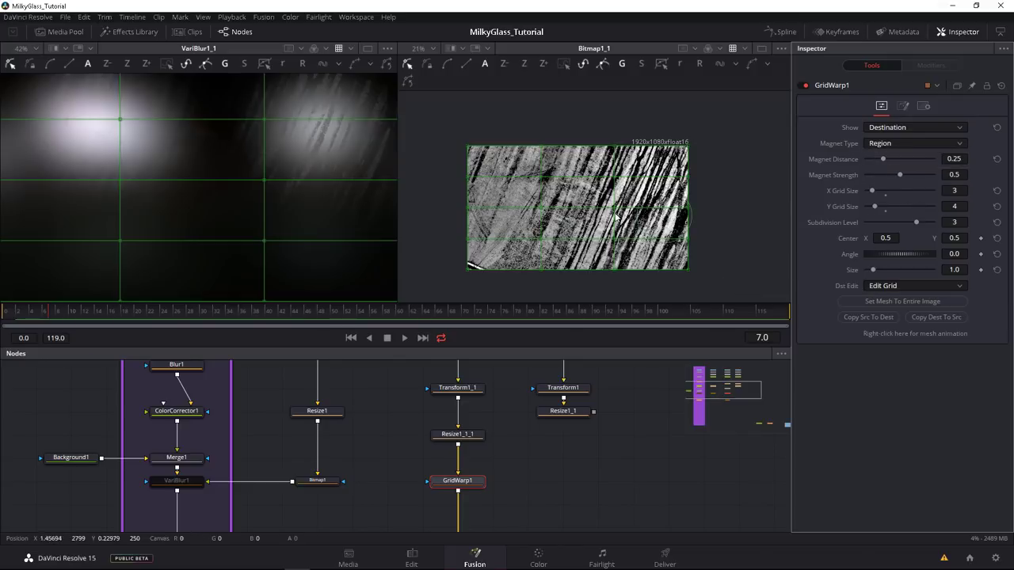
pyautogui.moveTo(889, 162); pyautogui.dragTo(905, 174)
pyautogui.moveTo(616, 236)
pyautogui.mouseDown()
pyautogui.moveTo(618, 196)
pyautogui.moveTo(639, 208)
pyautogui.moveTo(617, 158)
pyautogui.moveTo(638, 141)
pyautogui.moveTo(623, 134)
pyautogui.moveTo(523, 233)
pyautogui.moveTo(534, 208)
pyautogui.moveTo(526, 188)
pyautogui.moveTo(534, 236)
pyautogui.moveTo(541, 154)
pyautogui.mouseUp()
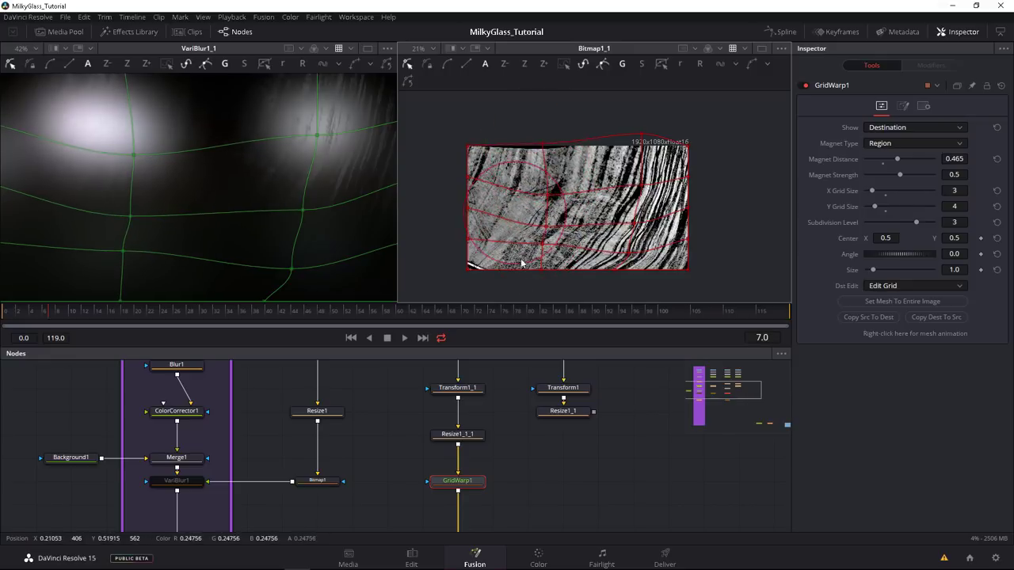
# Step: Change GridWarp1's magnet type to Selected
pyautogui.click(874, 146)
pyautogui.click(873, 157)
pyautogui.moveTo(463, 137); pyautogui.dragTo(772, 299)
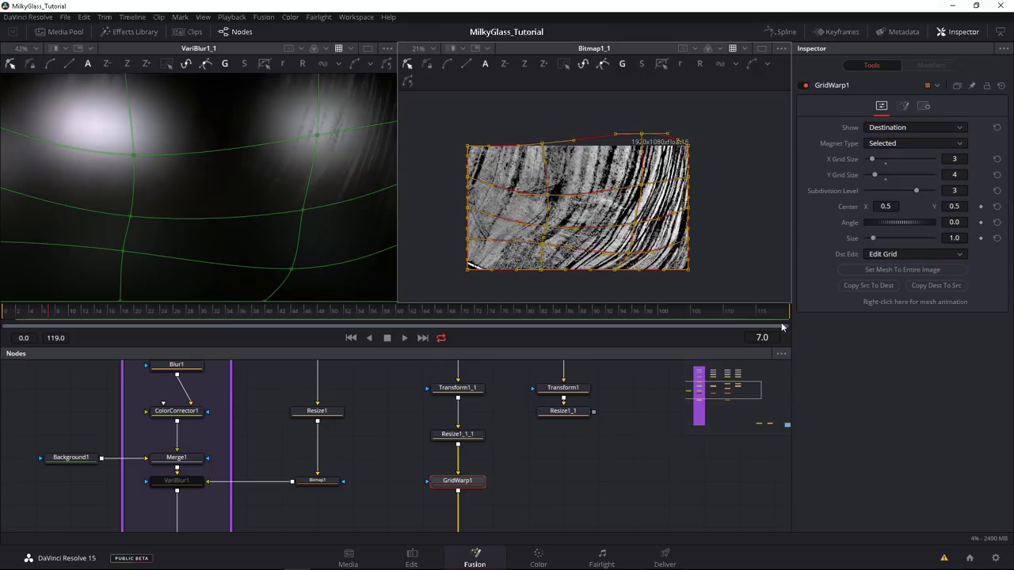
pyautogui.moveTo(635, 225); pyautogui.dragTo(639, 224)
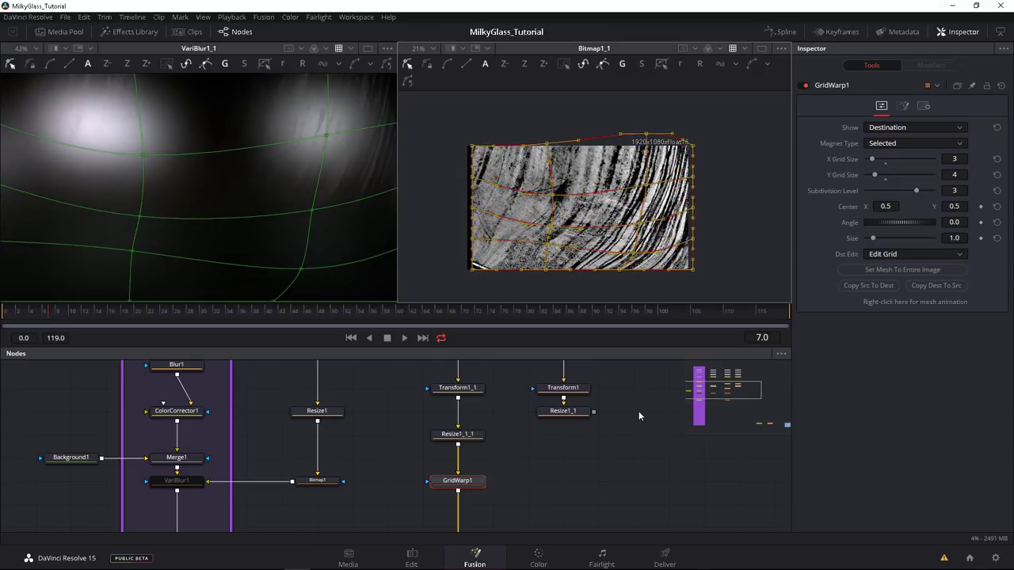
pyautogui.hotkey('ctrl', 'z')
# Step: Pull the mesh point near the texture's lower right down and left to curve the streaks more strongly
pyautogui.moveTo(624, 259); pyautogui.dragTo(592, 279)
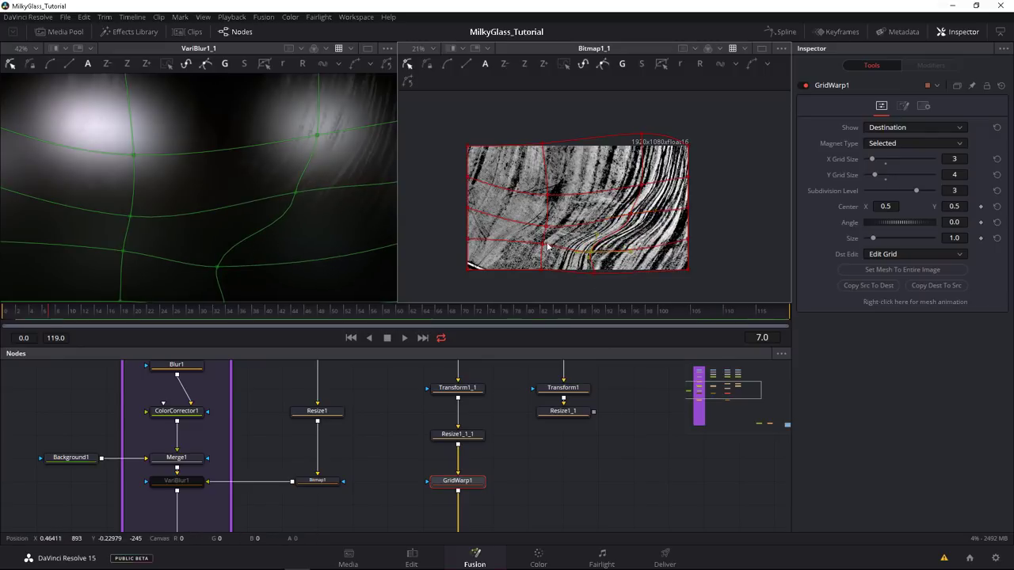
pyautogui.click(579, 473)
pyautogui.scroll(-1, 321, 234)
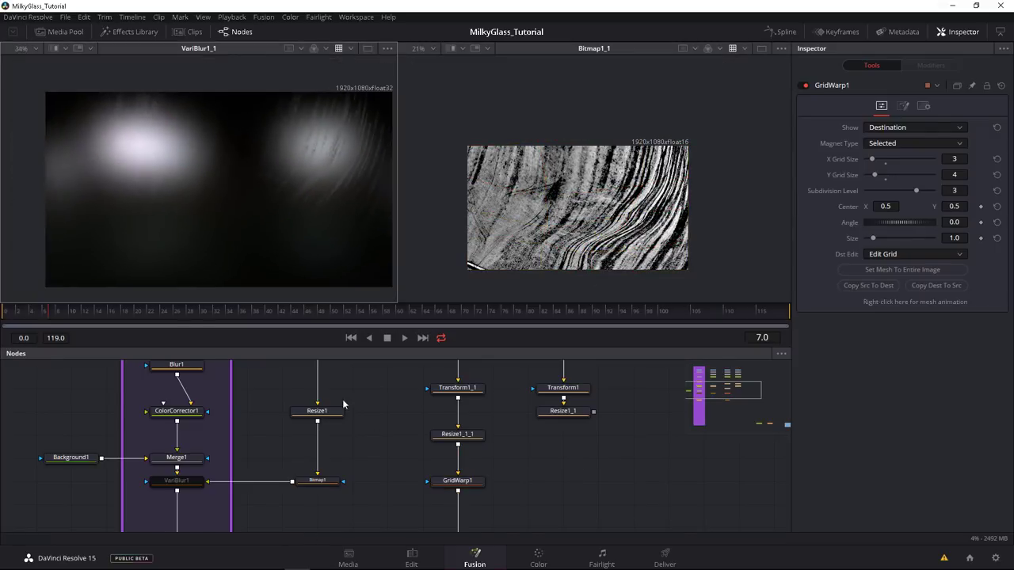
# Step: Set VariBlur1_1's blur size to 90
pyautogui.moveTo(338, 529); pyautogui.dragTo(328, 470)
pyautogui.click(449, 489)
pyautogui.click(188, 492)
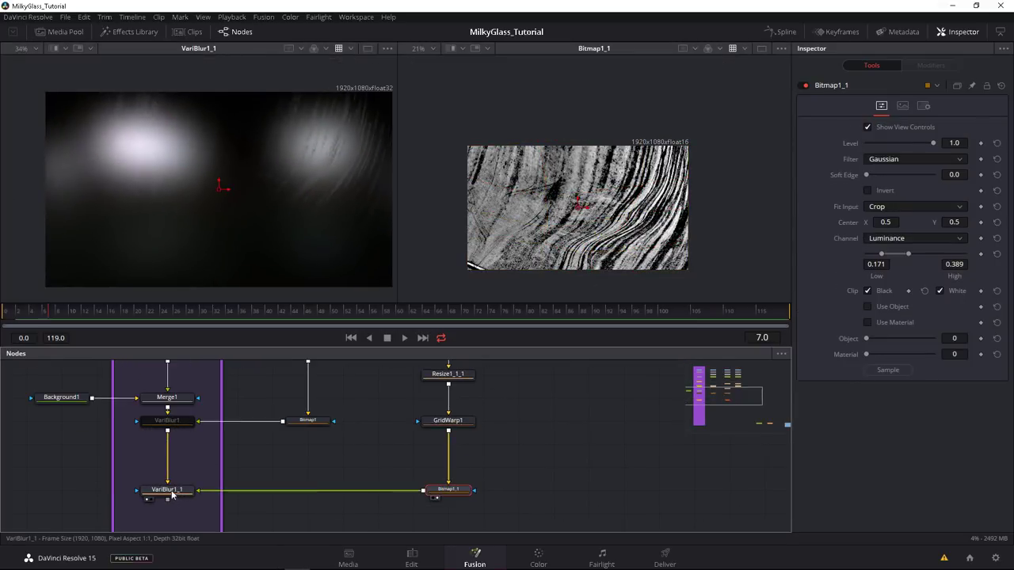
pyautogui.click(954, 190)
pyautogui.write('80')
pyautogui.press('Tab')
pyautogui.click(954, 190)
pyautogui.write('90')
pyautogui.press('Tab')
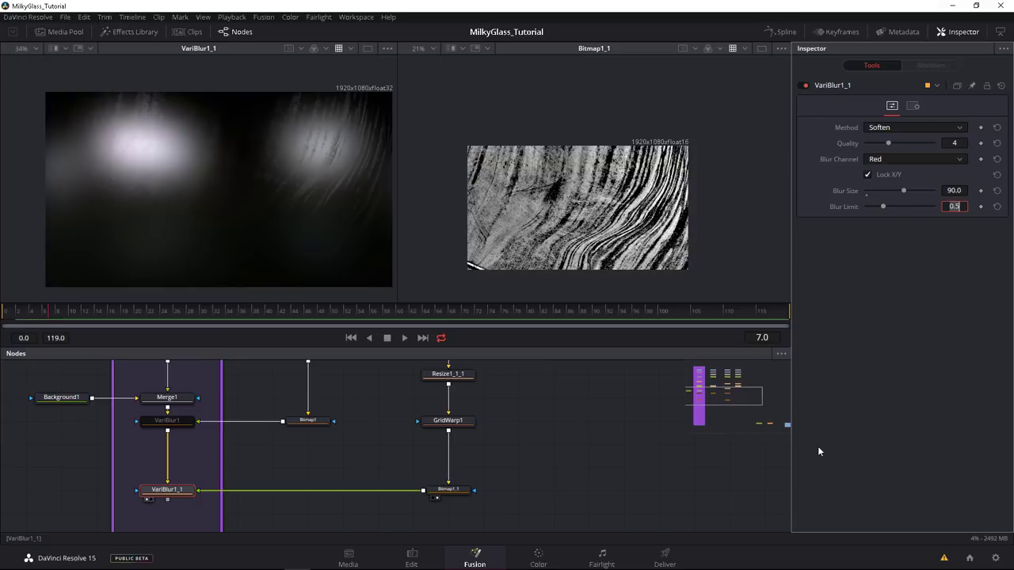
# Step: Examine the curved streaks across the light spots in VariBlur1_1's blurred image
pyautogui.moveTo(318, 162); pyautogui.dragTo(264, 159)
pyautogui.scroll(2, 300, 198)
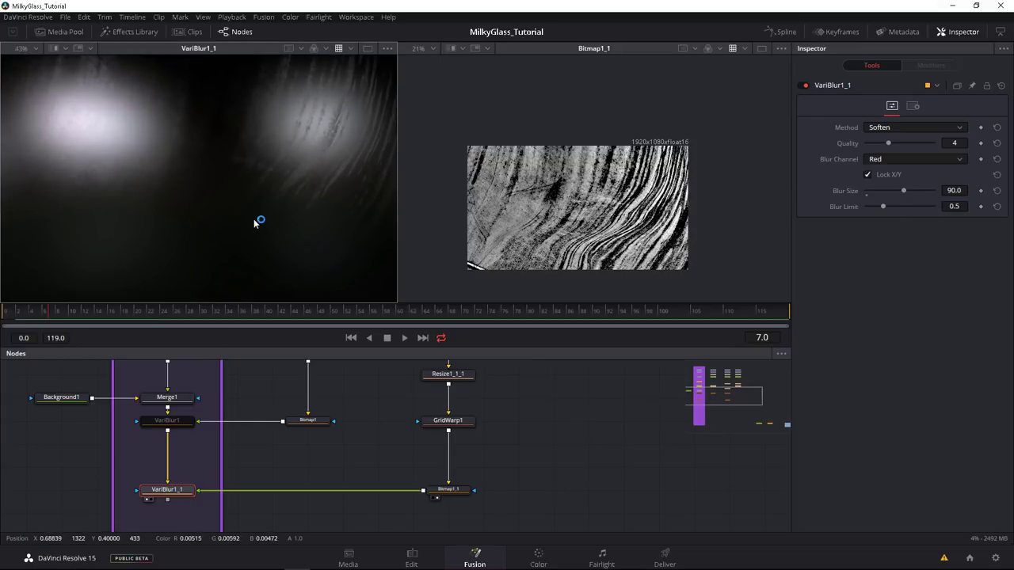
pyautogui.scroll(-1, 252, 214)
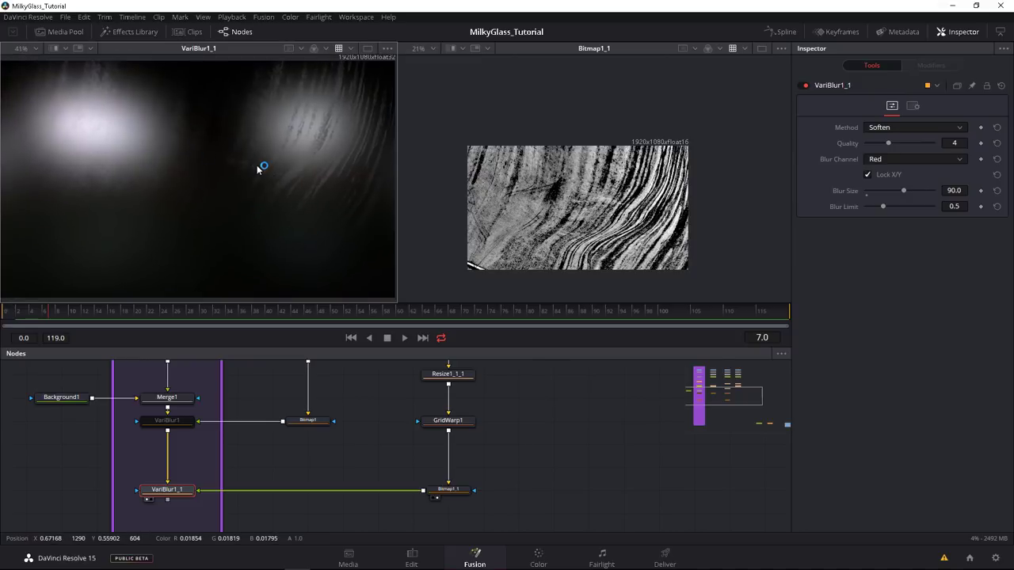
pyautogui.scroll(-2, 134, 96)
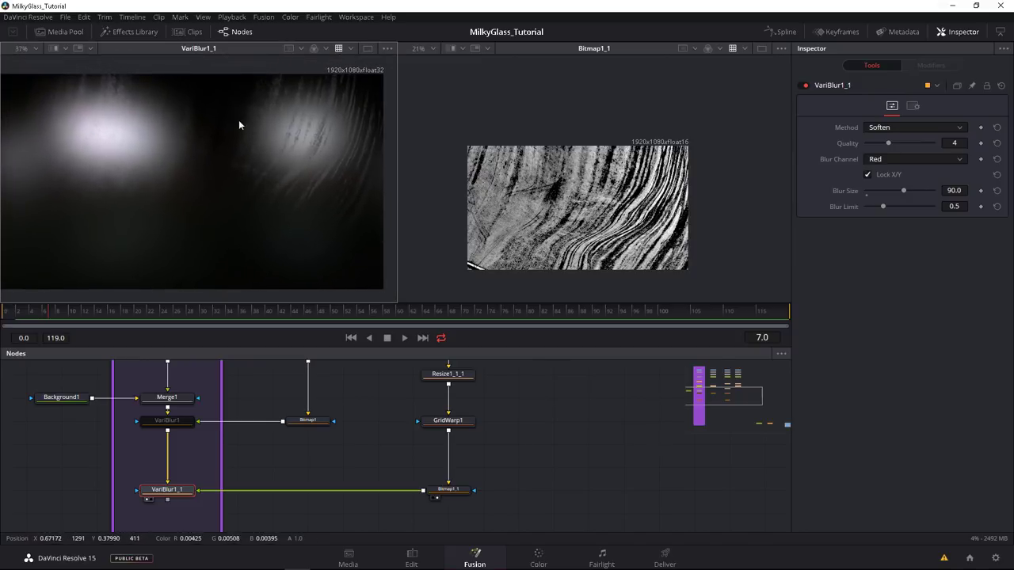
pyautogui.moveTo(126, 228); pyautogui.dragTo(136, 231)
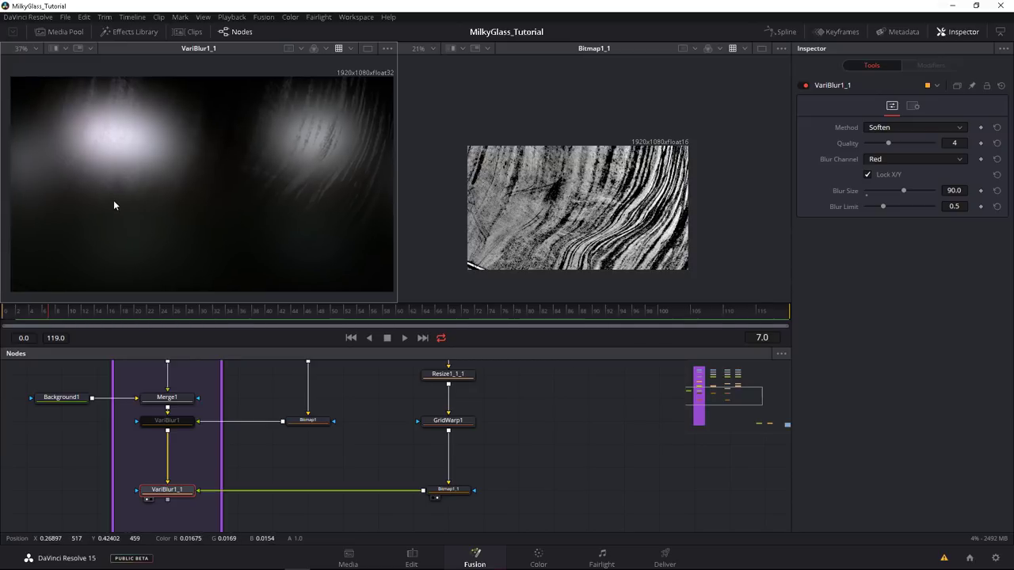
pyautogui.scroll(3, 195, 141)
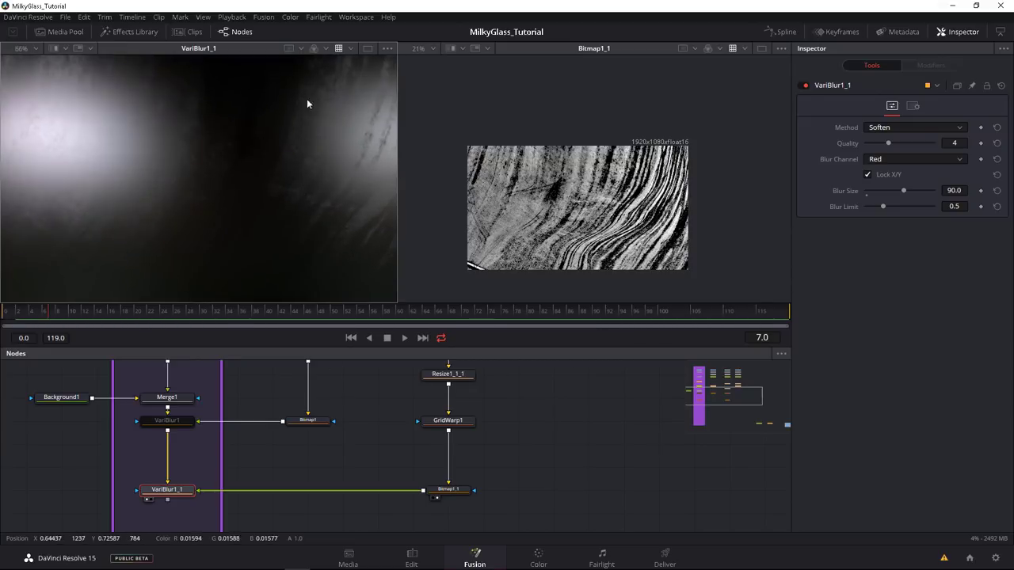
pyautogui.scroll(-3, 229, 167)
pyautogui.moveTo(158, 150); pyautogui.dragTo(144, 136)
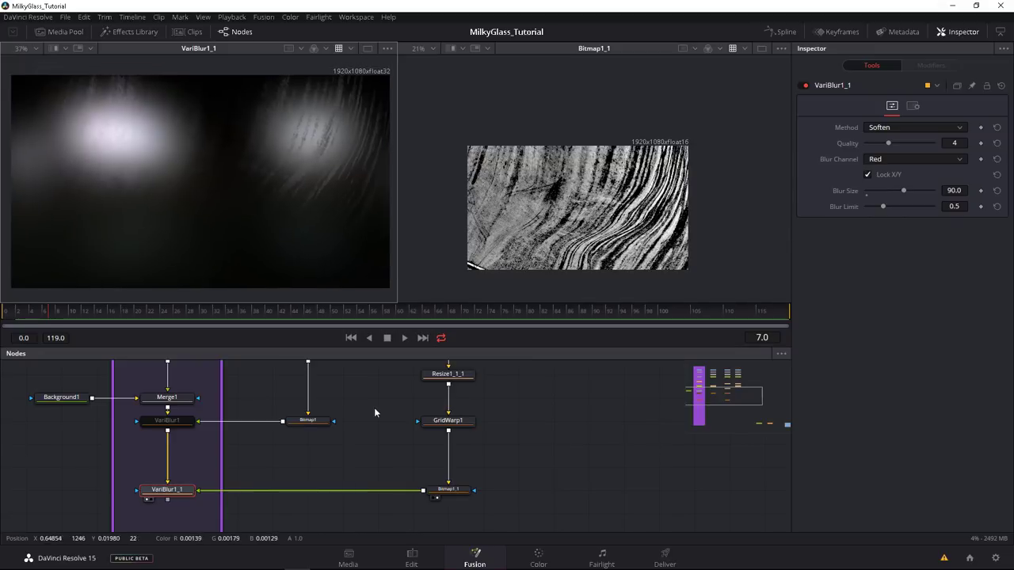
# Step: Re-enable VariBlur1 and toggle VariBlur1_1 off and on to compare the single and chained blurs
pyautogui.click(449, 490)
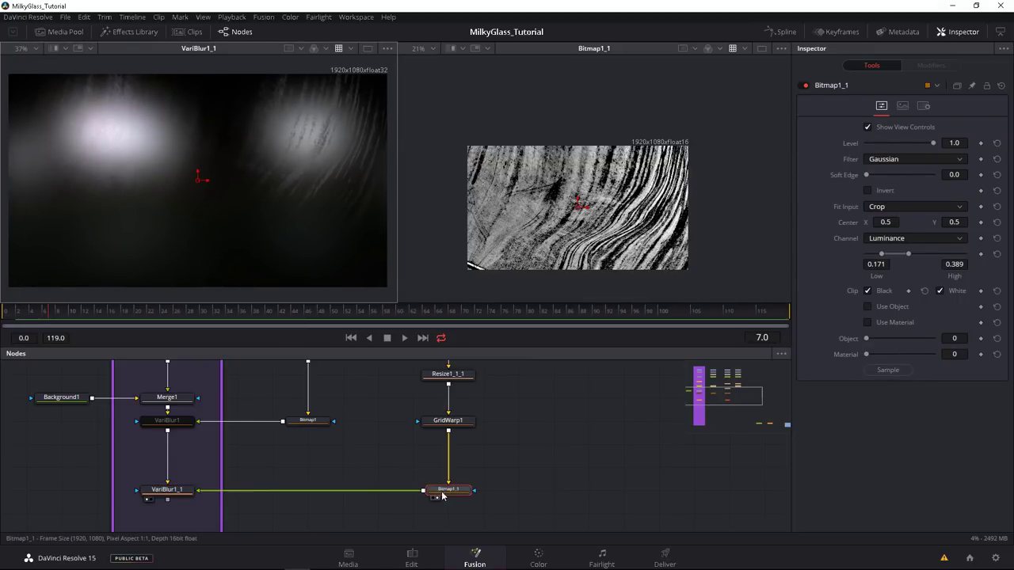
pyautogui.click(181, 423)
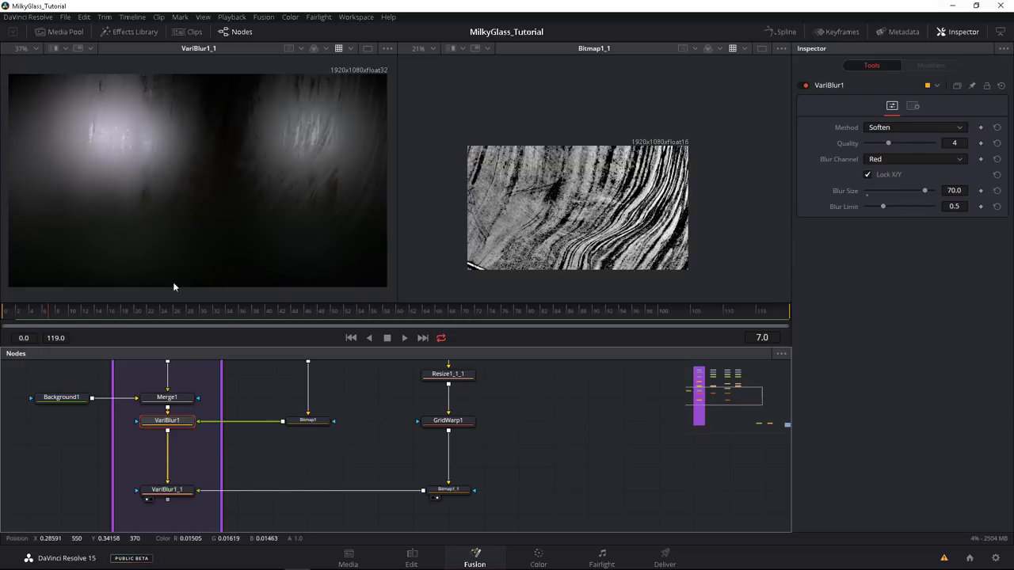
pyautogui.click(181, 493)
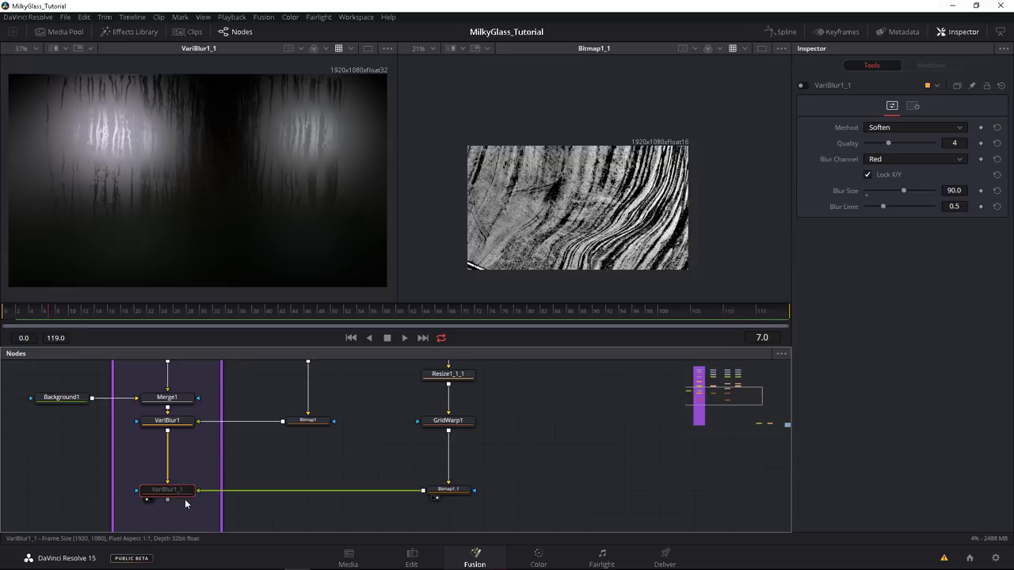
pyautogui.hotkey('ctrl', 'p')
pyautogui.hotkey('ctrl', 'p')
pyautogui.hotkey('ctrl', 'p')
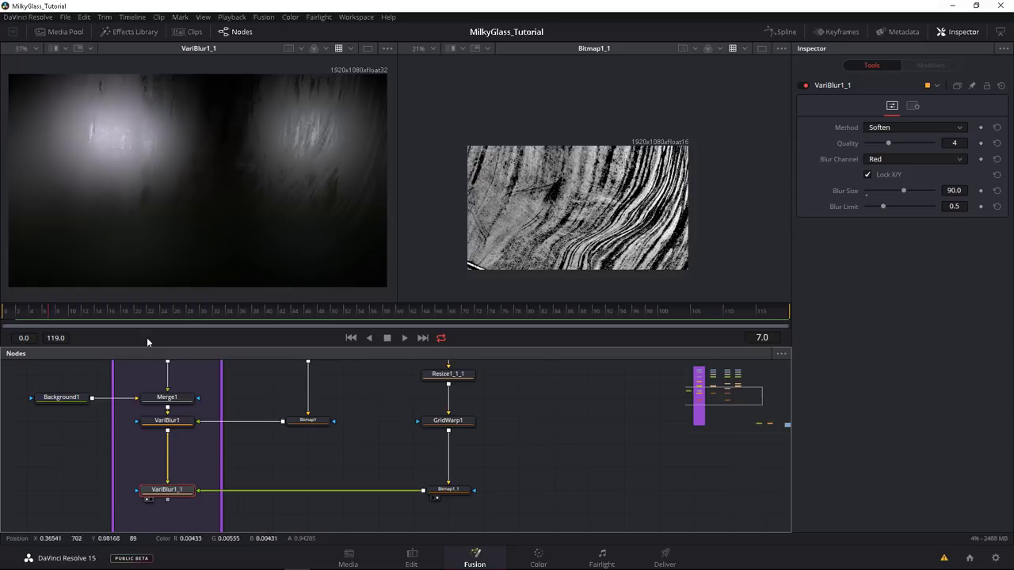
# Step: Shift Bitmap1_1's luminance range to a low of 0.217 and a high of 0.435
pyautogui.moveTo(159, 413)
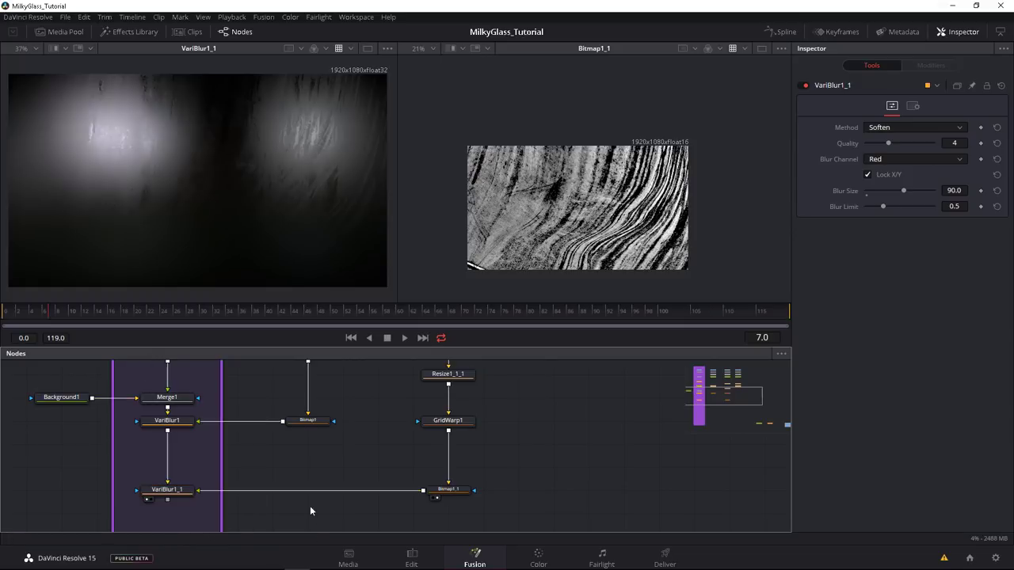
pyautogui.click(448, 491)
pyautogui.moveTo(903, 255); pyautogui.dragTo(902, 259)
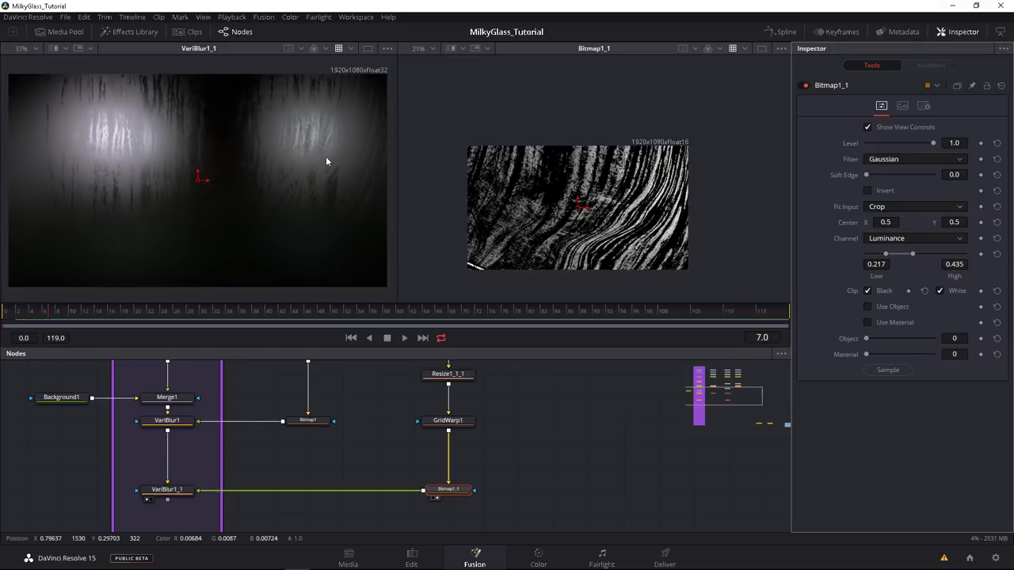
# Step: Add a Brightness / Contrast node after VariBlur1_1 and connect Bitmap1_1 to it as its effect mask
pyautogui.moveTo(287, 529); pyautogui.dragTo(330, 461)
pyautogui.click(223, 417)
pyautogui.hotkey('shift', 'space')
pyautogui.write('bc')
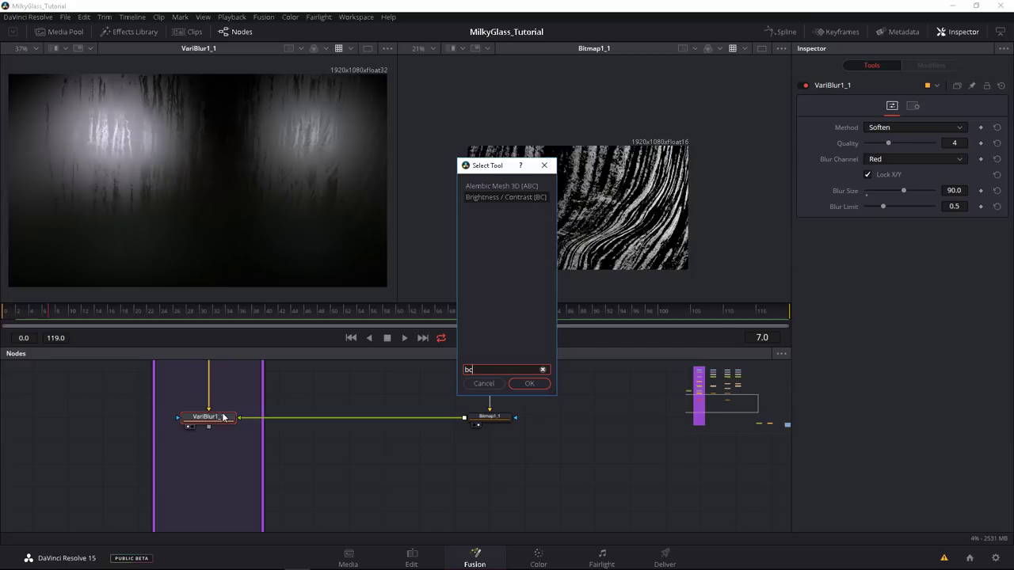
pyautogui.press('Return')
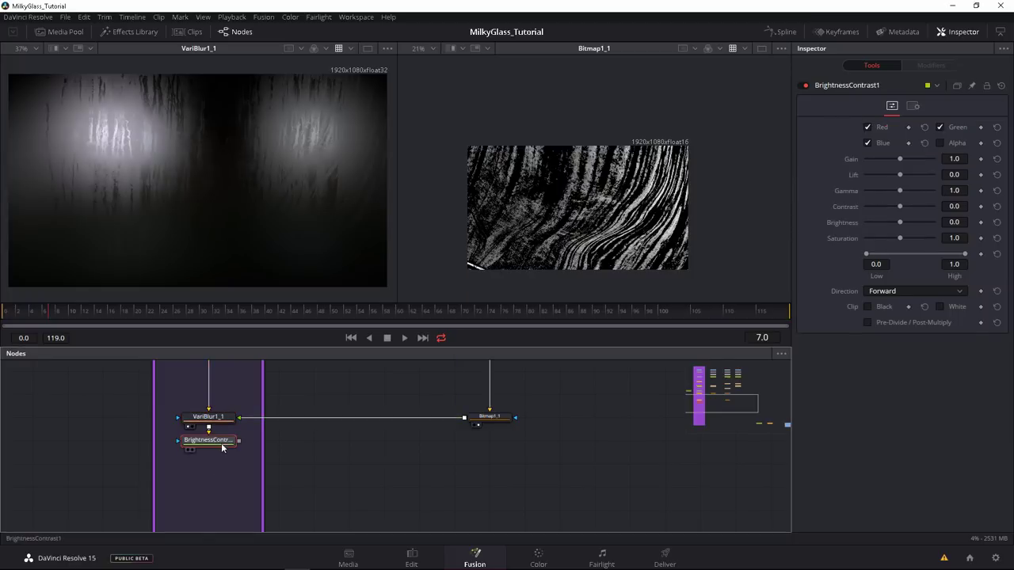
pyautogui.scroll(2, 480, 437)
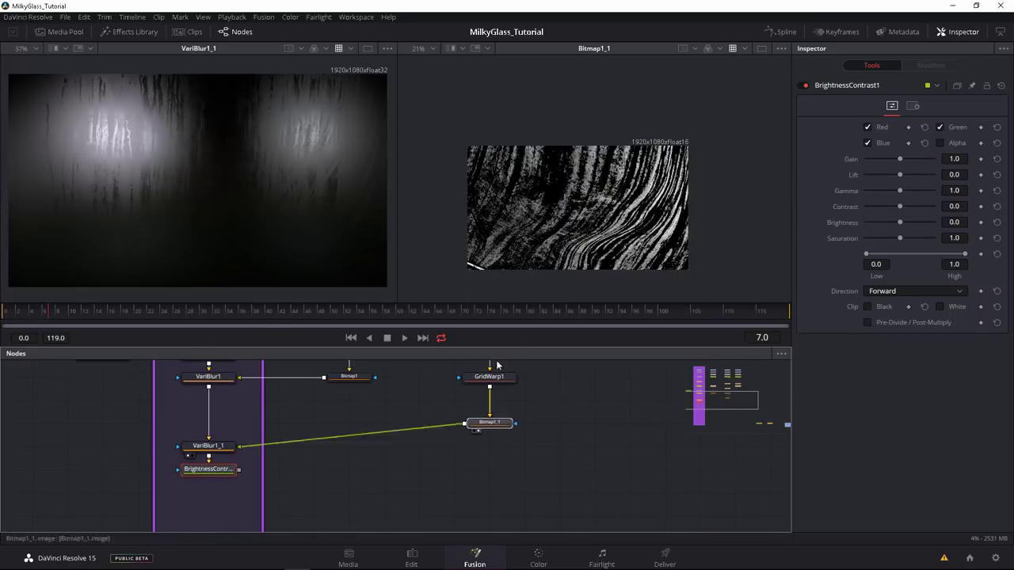
pyautogui.moveTo(464, 447); pyautogui.dragTo(206, 473)
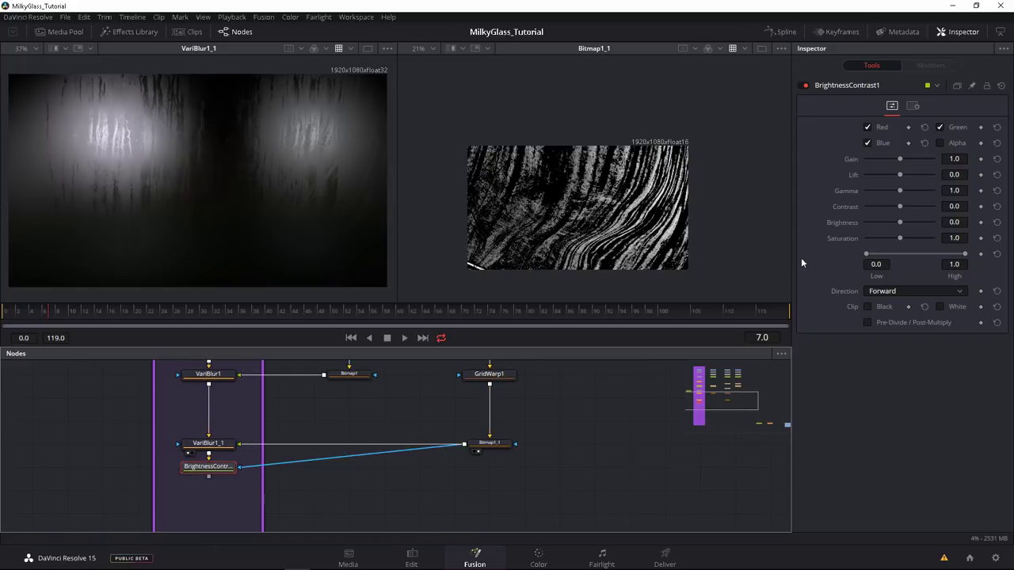
# Step: Show BrightnessContrast1 in the first viewer and raise its gain to 1.557
pyautogui.moveTo(900, 162); pyautogui.dragTo(903, 162)
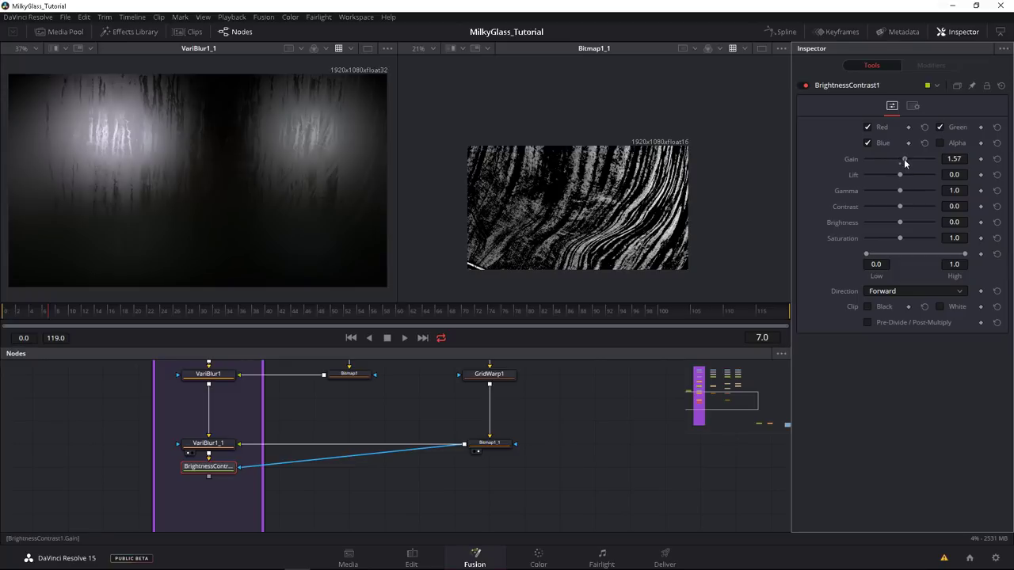
pyautogui.press('1')
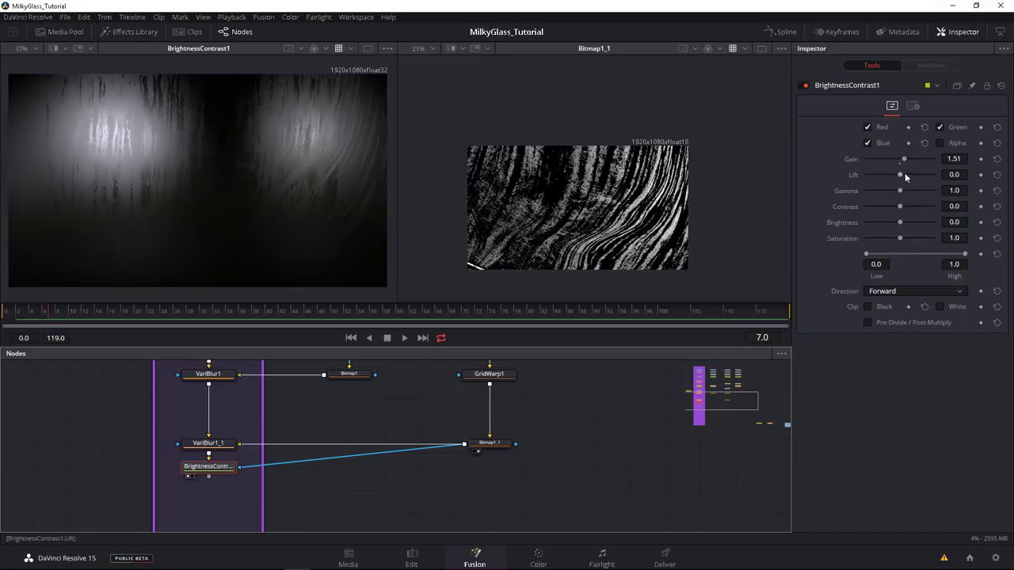
pyautogui.moveTo(906, 161); pyautogui.dragTo(902, 161)
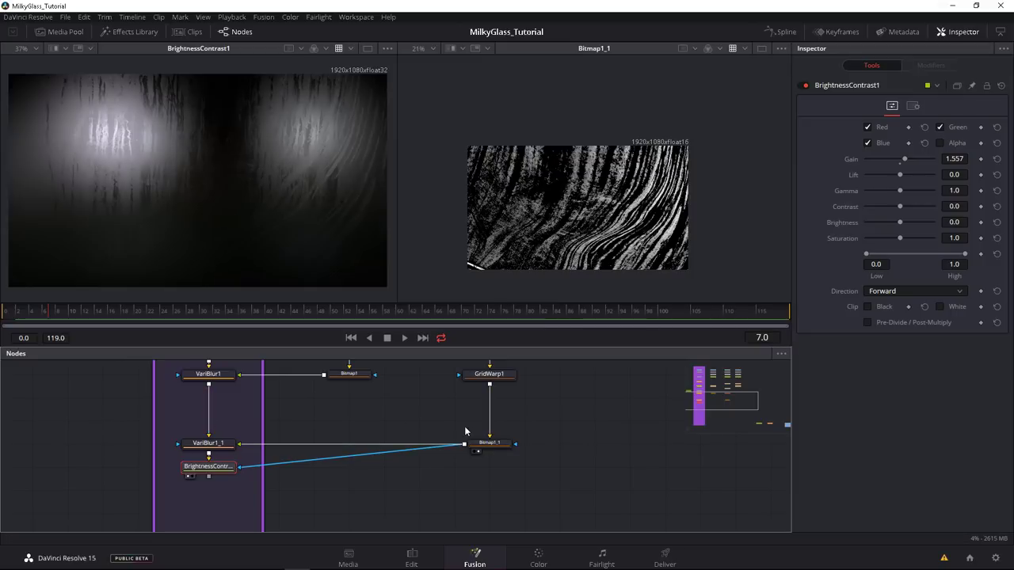
# Step: Add a Text 3D node in the empty area beside the blur chain and enter MILKY as its text
pyautogui.moveTo(179, 439); pyautogui.dragTo(188, 430)
pyautogui.moveTo(224, 466)
pyautogui.mouseDown()
pyautogui.moveTo(232, 423)
pyautogui.moveTo(231, 476)
pyautogui.mouseUp()
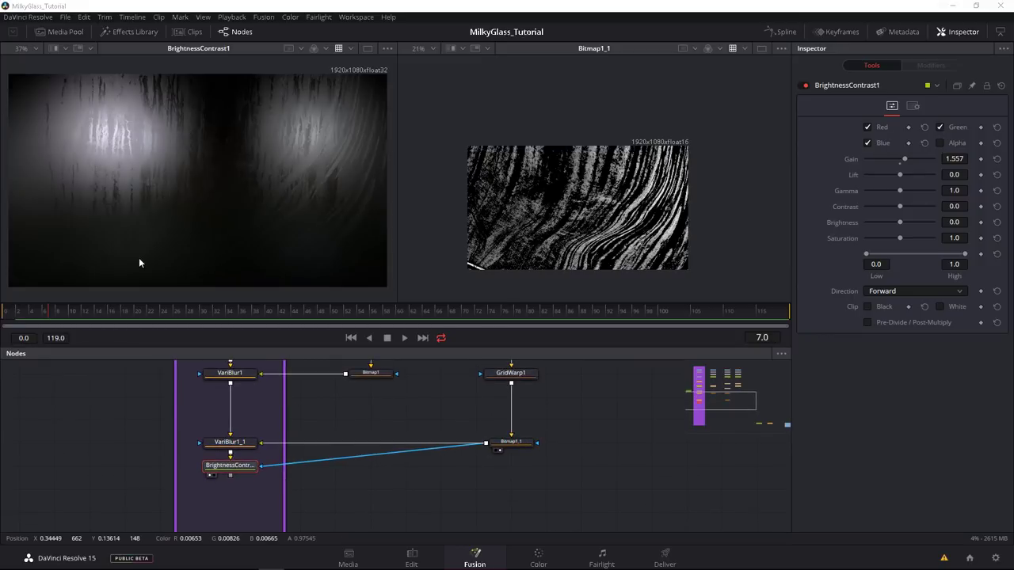
pyautogui.moveTo(147, 448); pyautogui.dragTo(369, 458)
pyautogui.scroll(-2, 241, 464)
pyautogui.scroll(3, 252, 438)
pyautogui.scroll(1, 233, 453)
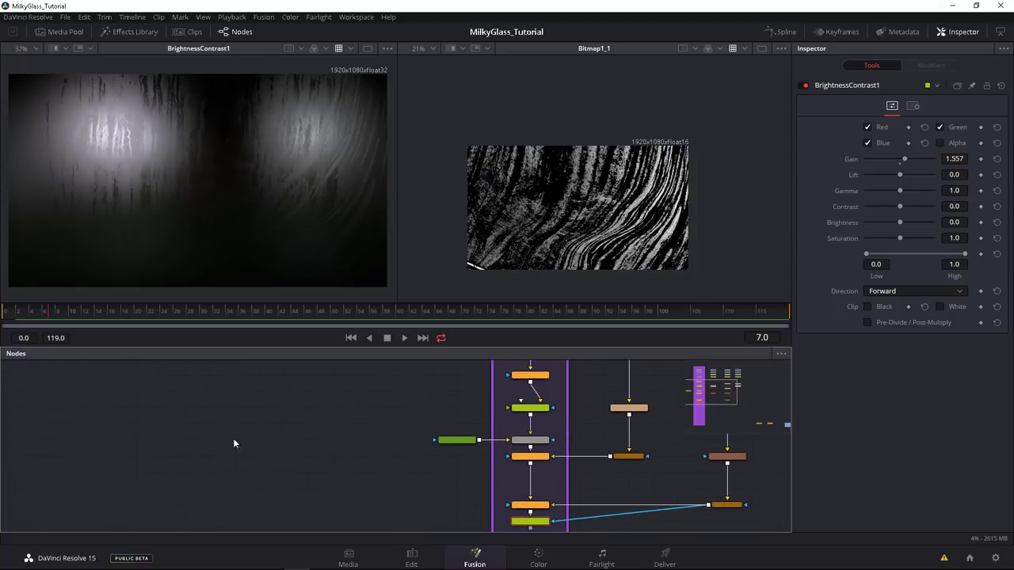
pyautogui.hotkey('shift', 'space')
pyautogui.write('bctex')
pyautogui.press('Return')
pyautogui.moveTo(215, 424); pyautogui.dragTo(216, 440)
pyautogui.click(879, 159)
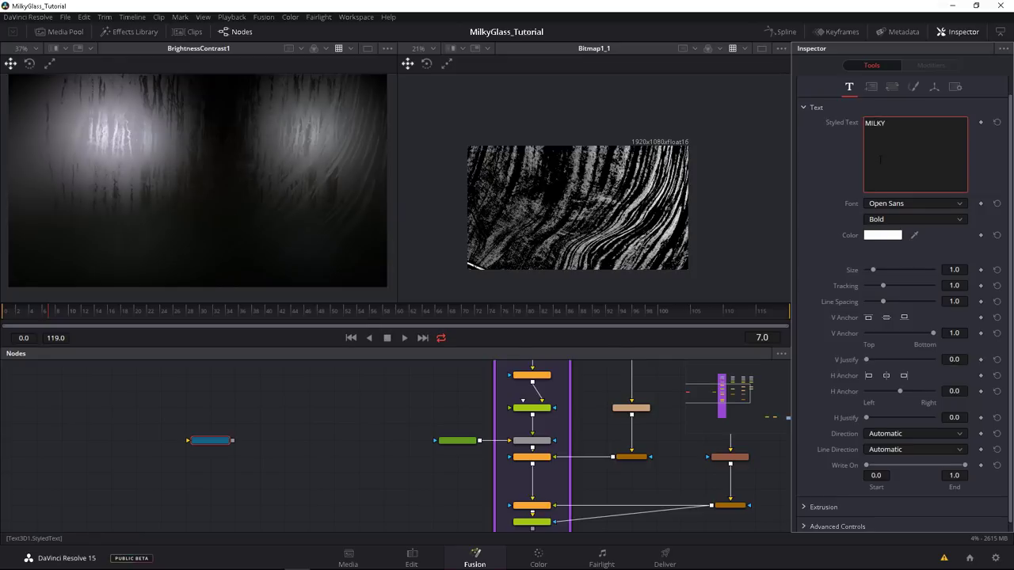
# Step: Show the 3D text in the first viewer and set its extrusion depth to 0.2
pyautogui.moveTo(213, 444); pyautogui.dragTo(194, 237)
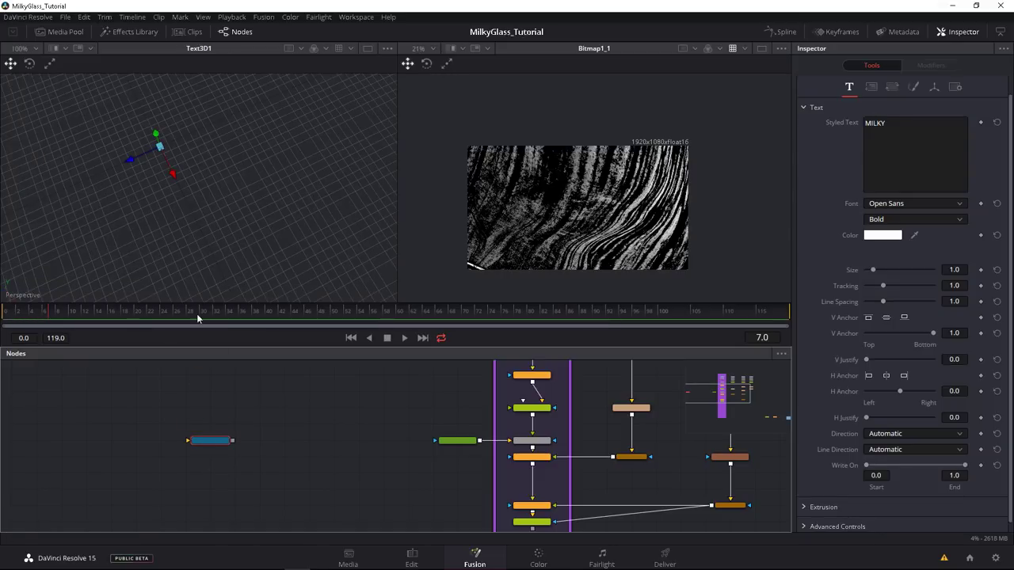
pyautogui.moveTo(145, 209)
pyautogui.mouseDown()
pyautogui.moveTo(114, 229)
pyautogui.moveTo(125, 187)
pyautogui.moveTo(149, 229)
pyautogui.moveTo(102, 206)
pyautogui.moveTo(262, 245)
pyautogui.moveTo(209, 229)
pyautogui.moveTo(182, 207)
pyautogui.moveTo(201, 233)
pyautogui.moveTo(162, 204)
pyautogui.moveTo(153, 212)
pyautogui.mouseUp()
pyautogui.click(810, 501)
pyautogui.click(810, 497)
pyautogui.scroll(-3, 820, 475)
pyautogui.moveTo(866, 417); pyautogui.dragTo(954, 421)
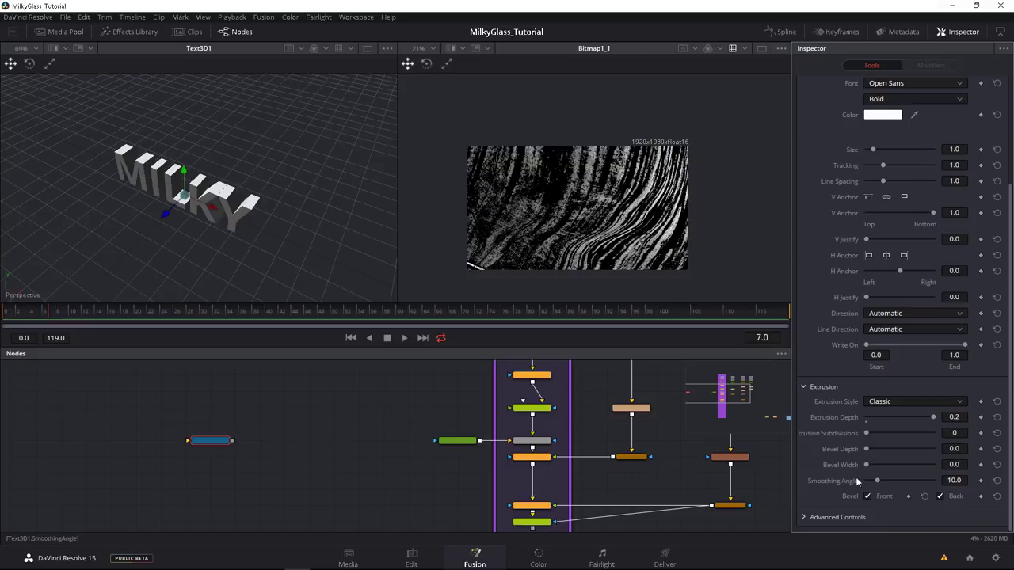
# Step: Bevel the extruded MILKY text with a bevel depth of 0.0157 and a bevel width of 0.0102
pyautogui.moveTo(868, 467); pyautogui.dragTo(871, 450)
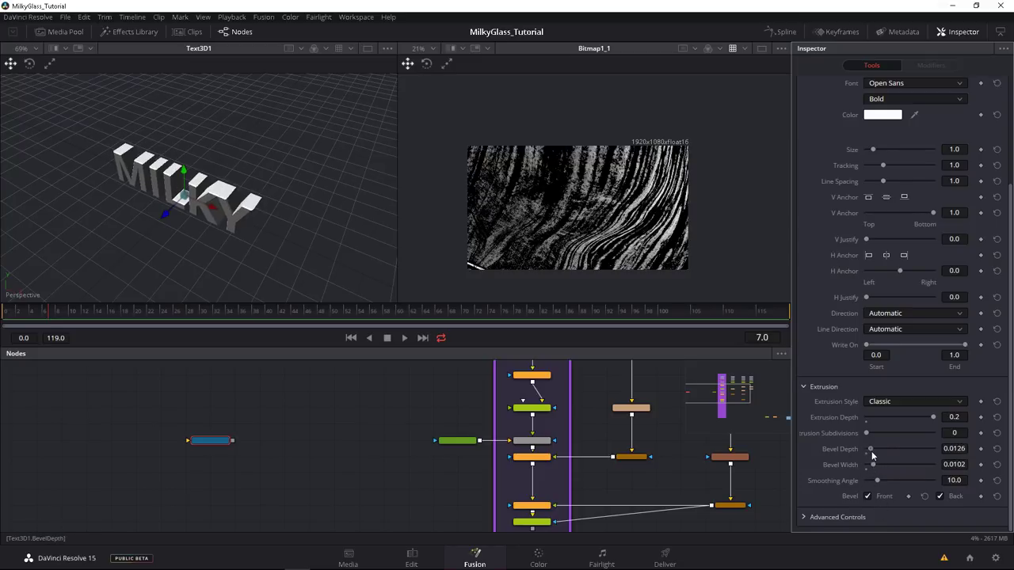
pyautogui.moveTo(162, 226); pyautogui.dragTo(213, 242)
pyautogui.scroll(5, 261, 247)
pyautogui.click(285, 448)
pyautogui.hotkey('shift', 'space')
pyautogui.write('cam')
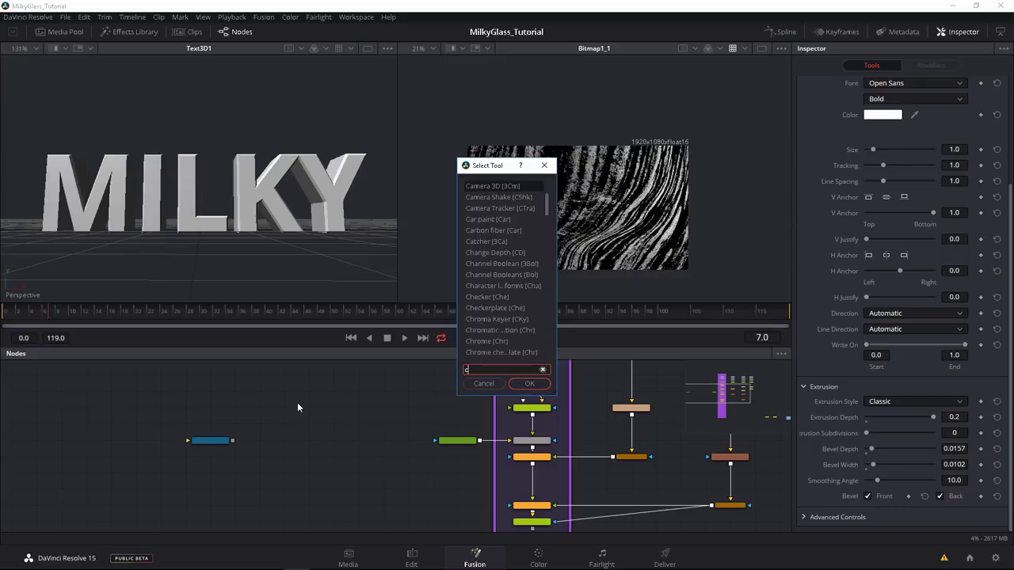
pyautogui.press('Return')
pyautogui.scroll(2, 270, 413)
pyautogui.moveTo(274, 418); pyautogui.dragTo(316, 418)
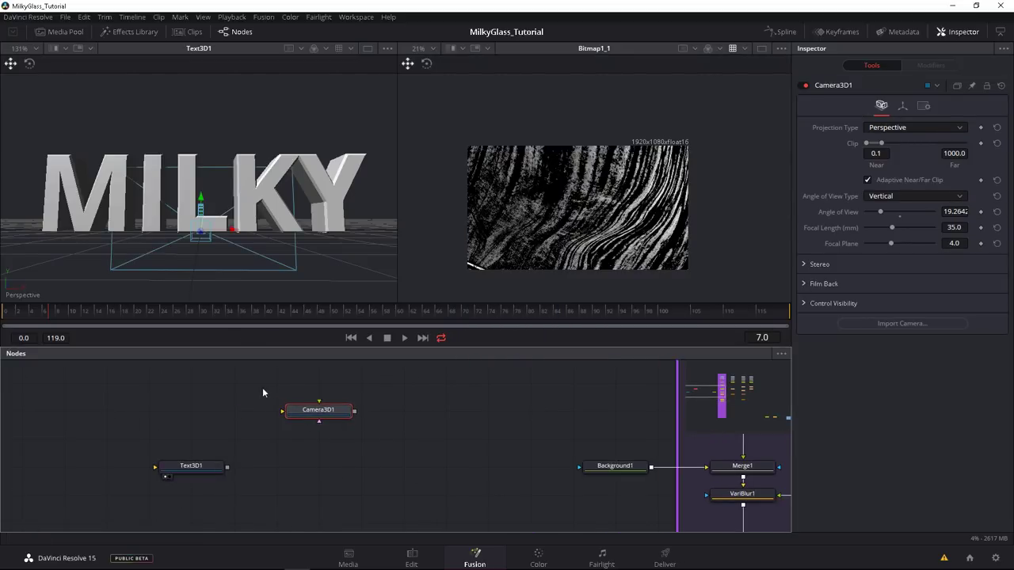
pyautogui.press('Delete')
# Step: Add a Camera 3D that adopts the viewer's current perspective, merged with the 3D text through a Merge 3D node
pyautogui.moveTo(208, 248); pyautogui.dragTo(220, 272)
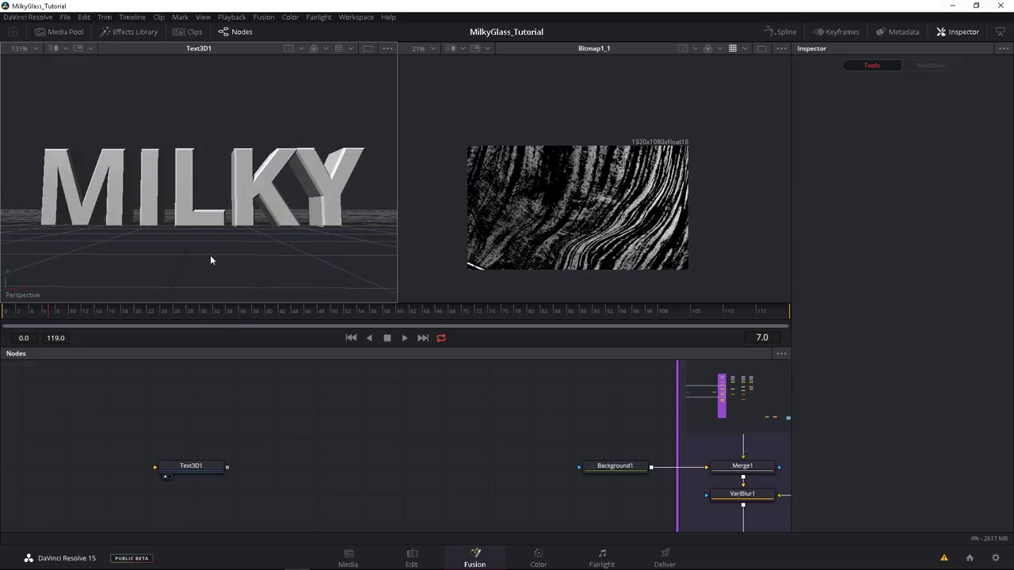
pyautogui.click(263, 16)
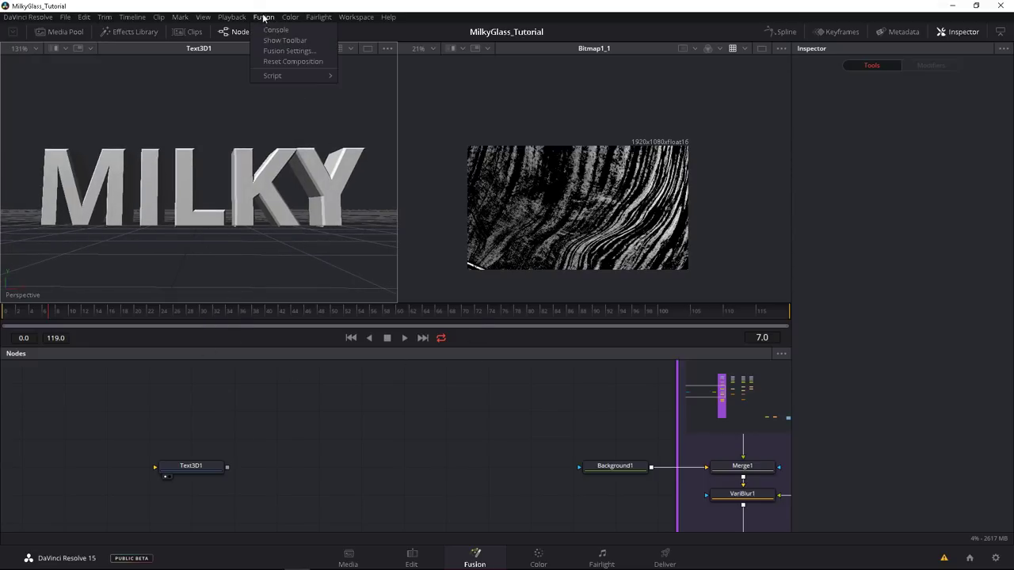
pyautogui.click(285, 40)
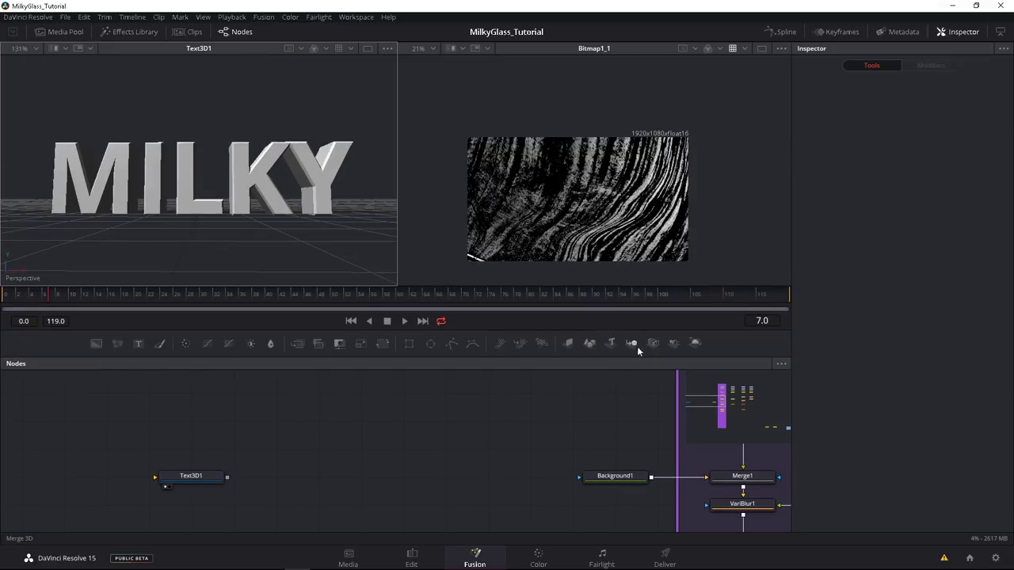
pyautogui.moveTo(653, 343); pyautogui.dragTo(200, 242)
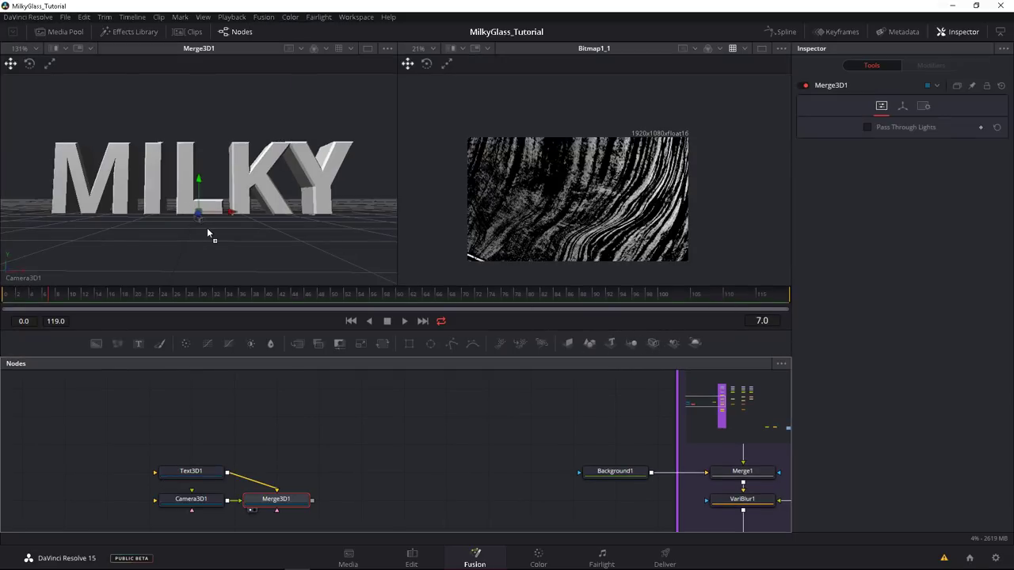
# Step: Place Text3D1 directly above Merge3D1 and move Camera3D1 farther from the merge node on the same row
pyautogui.scroll(-3, 163, 432)
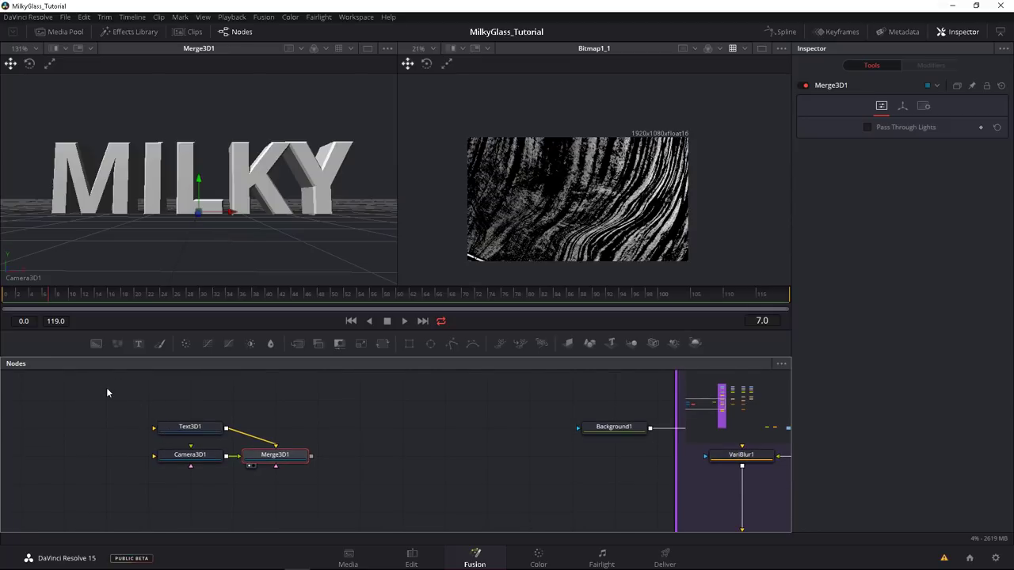
pyautogui.moveTo(190, 427); pyautogui.dragTo(276, 398)
pyautogui.moveTo(190, 455); pyautogui.dragTo(147, 454)
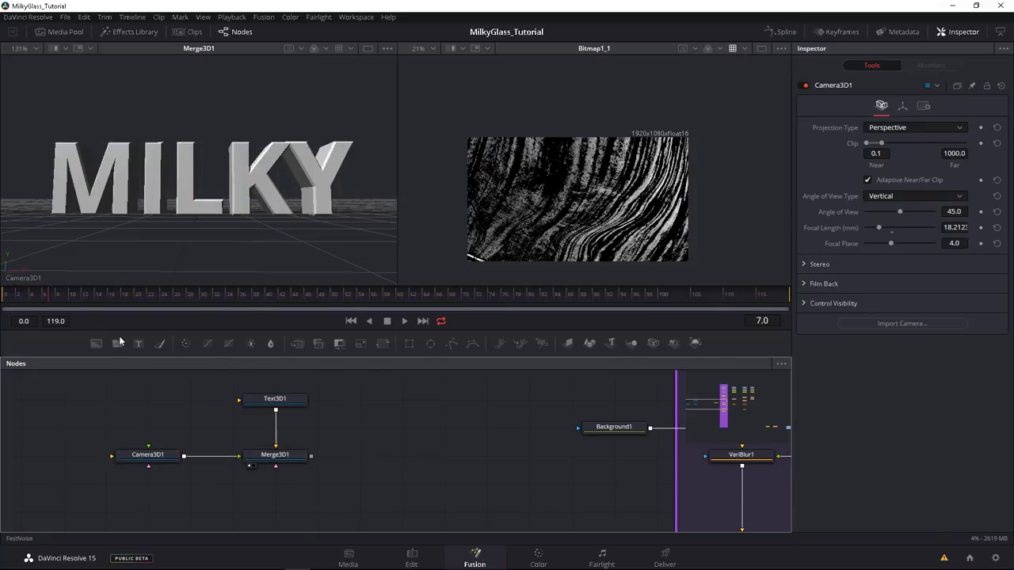
# Step: Switch the first viewer to the Perspective view and orbit around the extruded MILKY text
pyautogui.rightClick(30, 281)
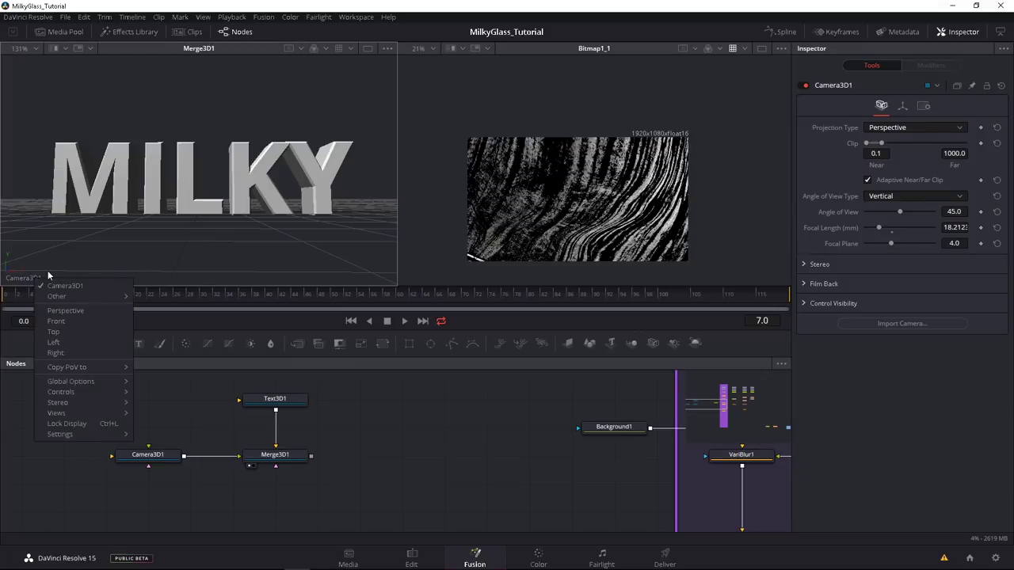
pyautogui.click(66, 311)
pyautogui.moveTo(127, 253); pyautogui.dragTo(150, 243)
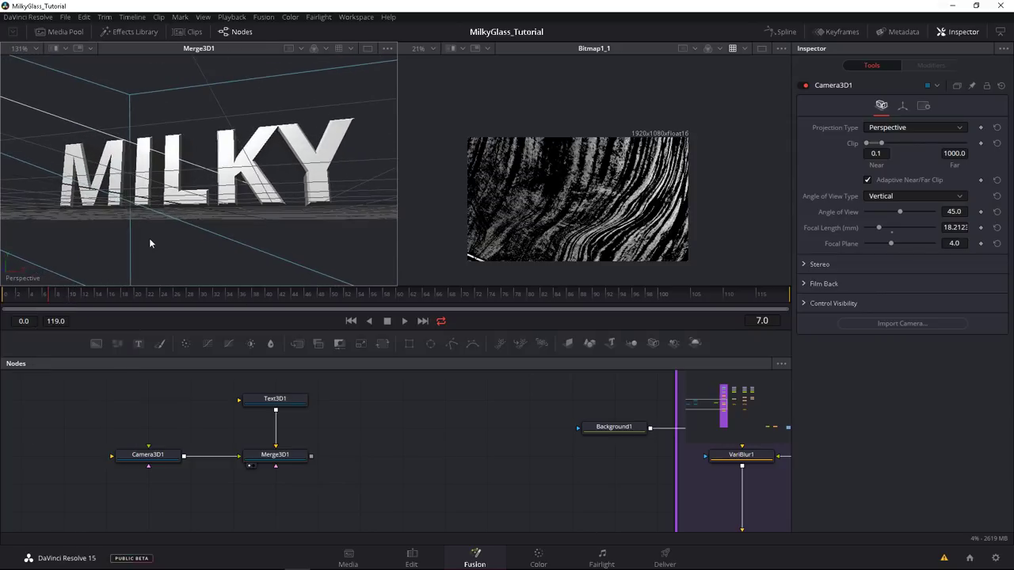
pyautogui.moveTo(264, 454); pyautogui.dragTo(189, 274)
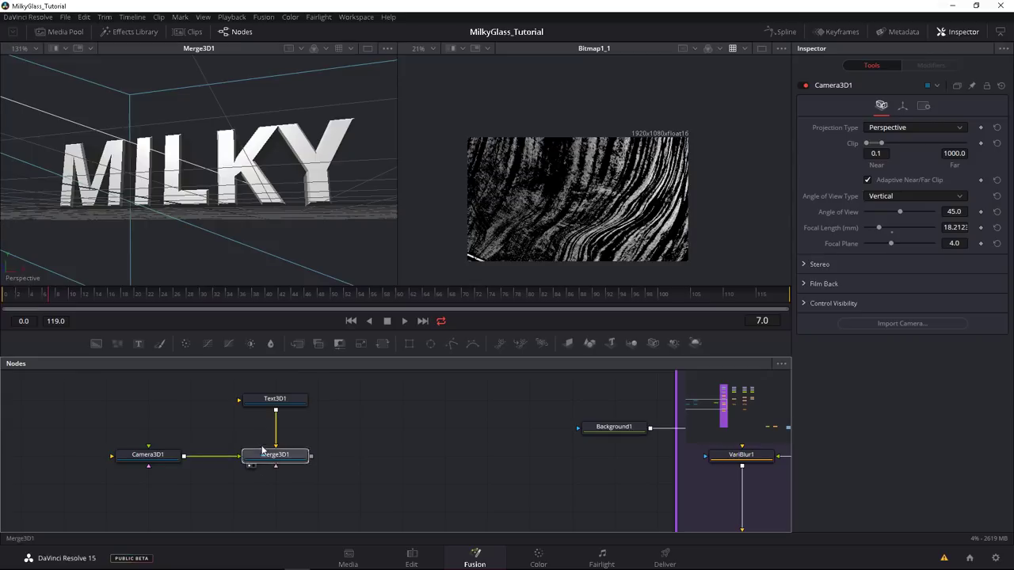
pyautogui.click(270, 460)
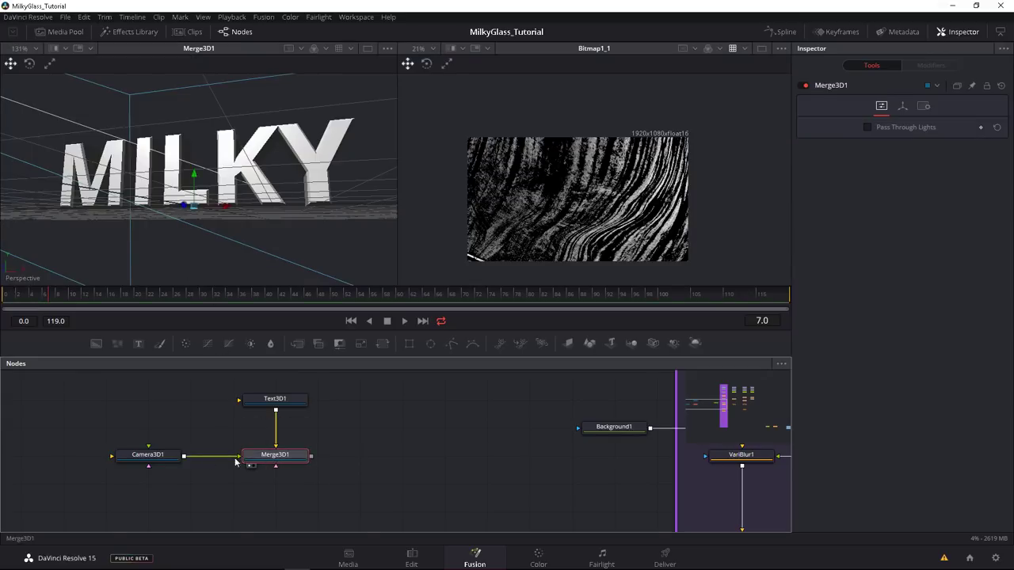
# Step: Try to copy the Perspective point of view to Camera3D1, and return the first viewer to the Camera3D1 view
pyautogui.rightClick(210, 234)
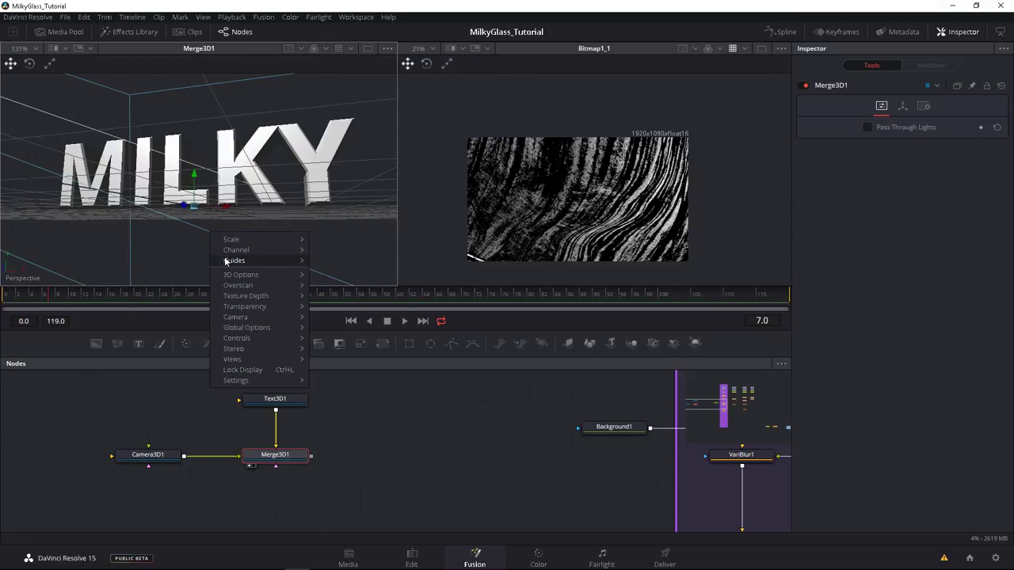
pyautogui.moveTo(236, 317)
pyautogui.moveTo(337, 403)
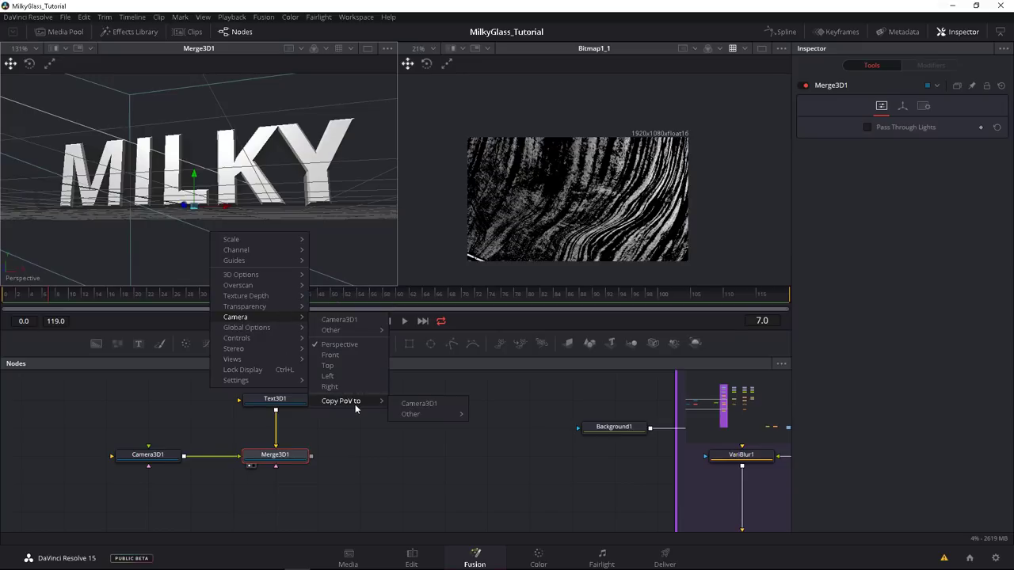
pyautogui.click(412, 404)
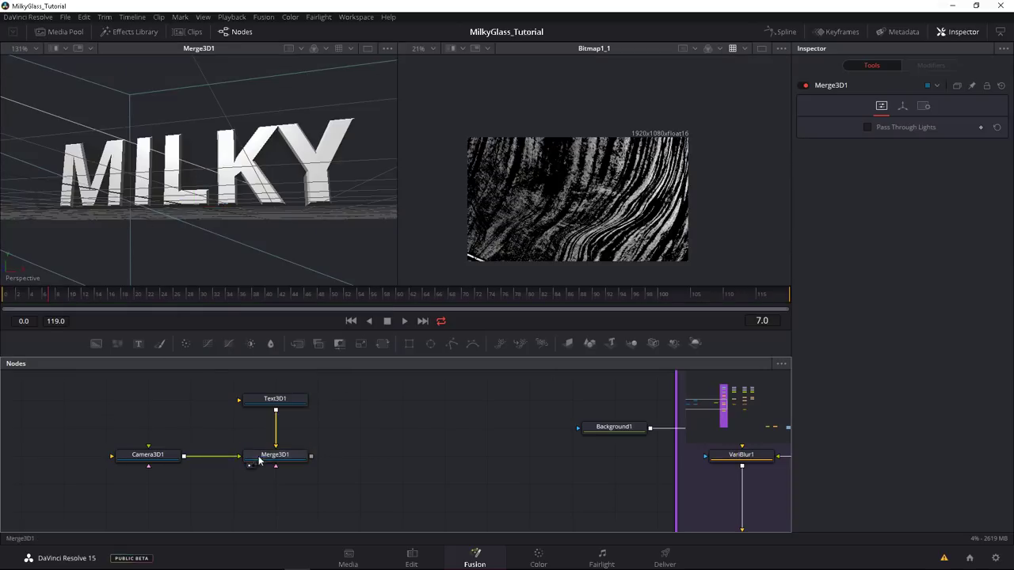
pyautogui.rightClick(27, 282)
pyautogui.click(55, 287)
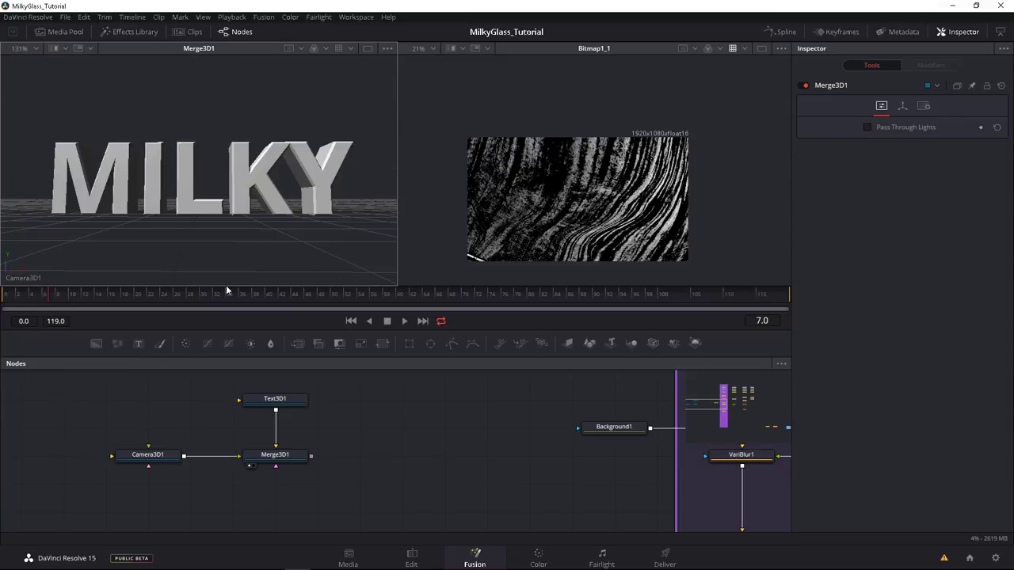
# Step: Add a Renderer 3D node after Merge3D1 and place it below the merge node
pyautogui.moveTo(238, 481); pyautogui.dragTo(262, 446)
pyautogui.click(280, 430)
pyautogui.hotkey('shift', 'space')
pyautogui.write('ren')
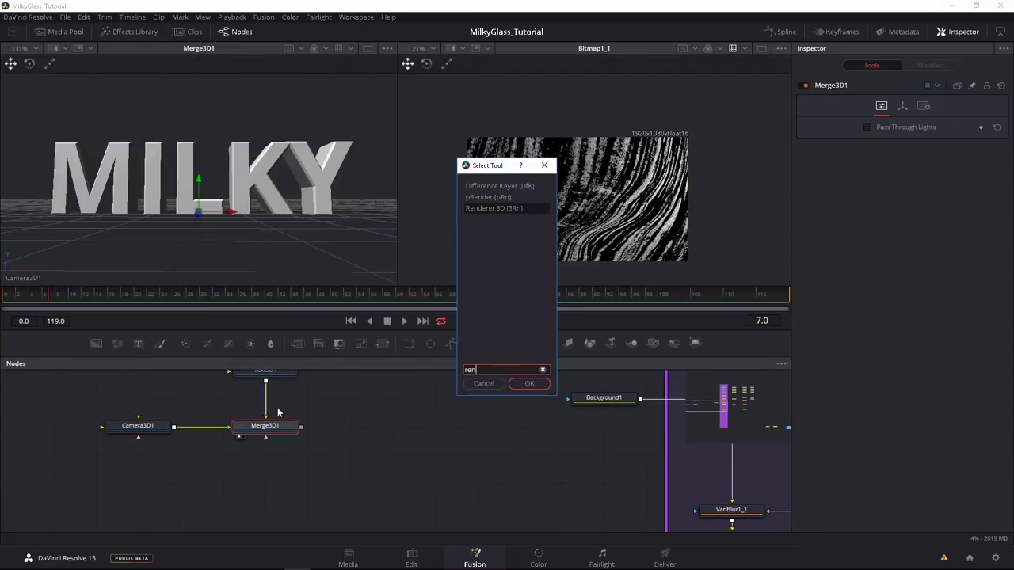
pyautogui.press('Return')
pyautogui.moveTo(341, 428); pyautogui.dragTo(248, 505)
pyautogui.scroll(-2, 250, 480)
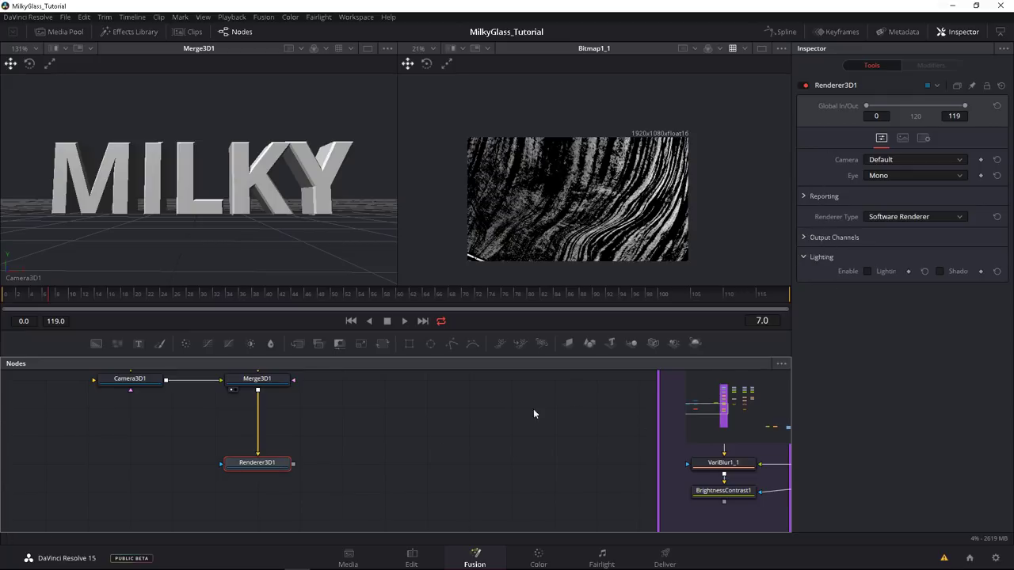
# Step: Set Renderer3D1's renderer type to OpenGL Renderer and expand its Accumulation Effects settings
pyautogui.click(875, 217)
pyautogui.click(885, 238)
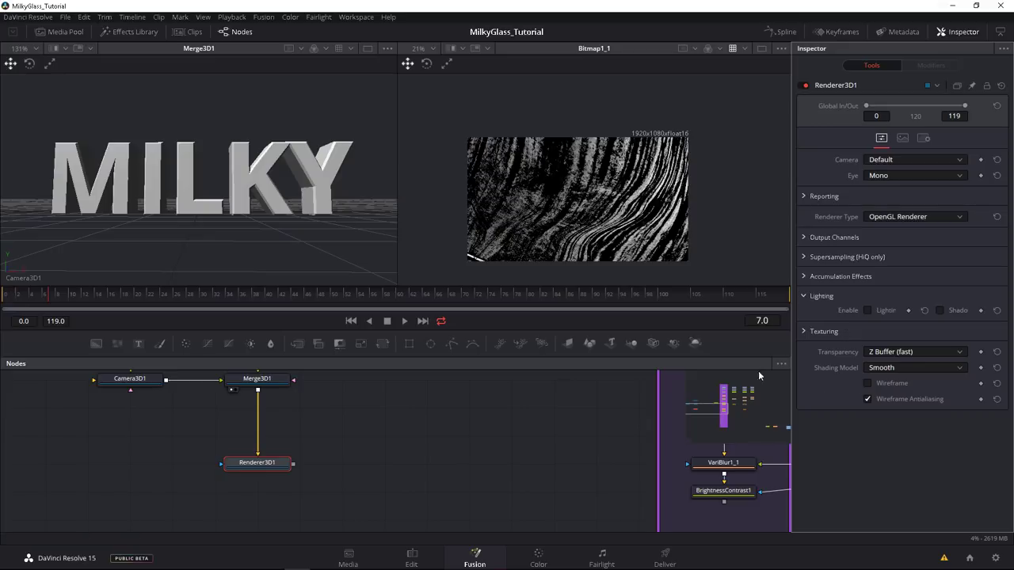
pyautogui.click(805, 276)
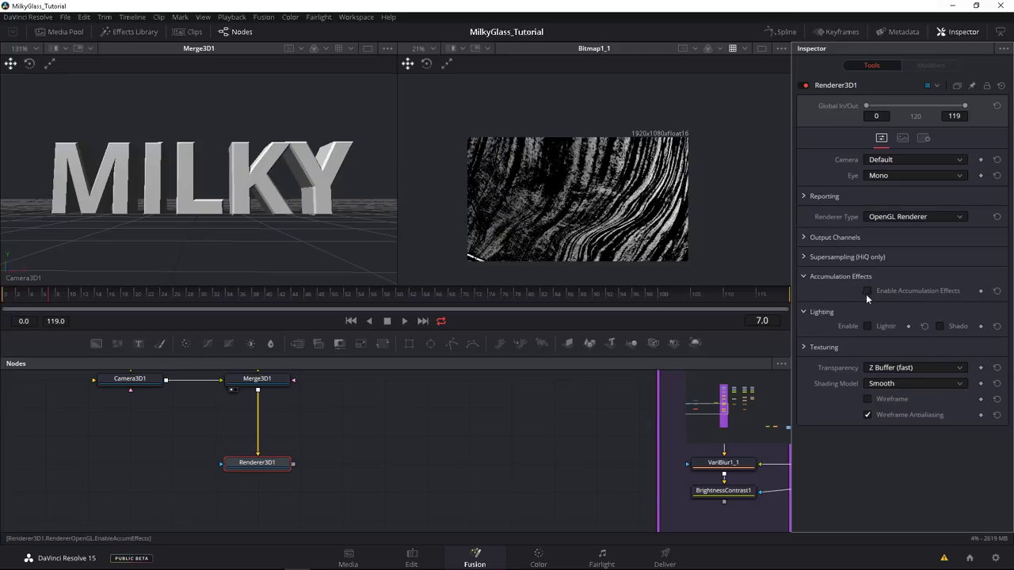
# Step: Set the renderer's supersampling rate to 5 and choose its filter type
pyautogui.click(848, 257)
pyautogui.doubleClick(954, 301)
pyautogui.write('5')
pyautogui.click(900, 320)
pyautogui.click(895, 341)
pyautogui.click(803, 256)
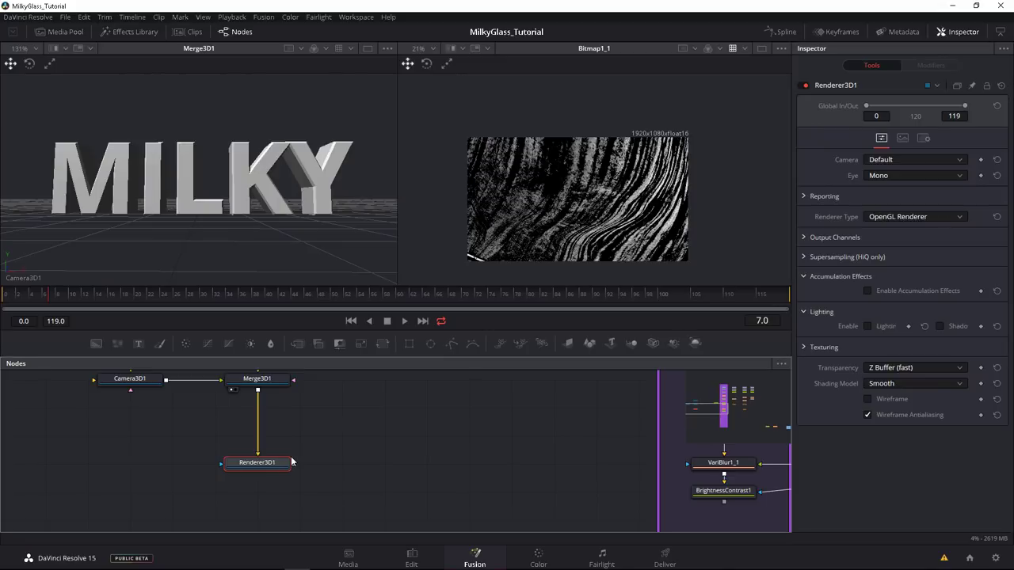
# Step: Show the Renderer3D1 output in the first viewer
pyautogui.click(205, 425)
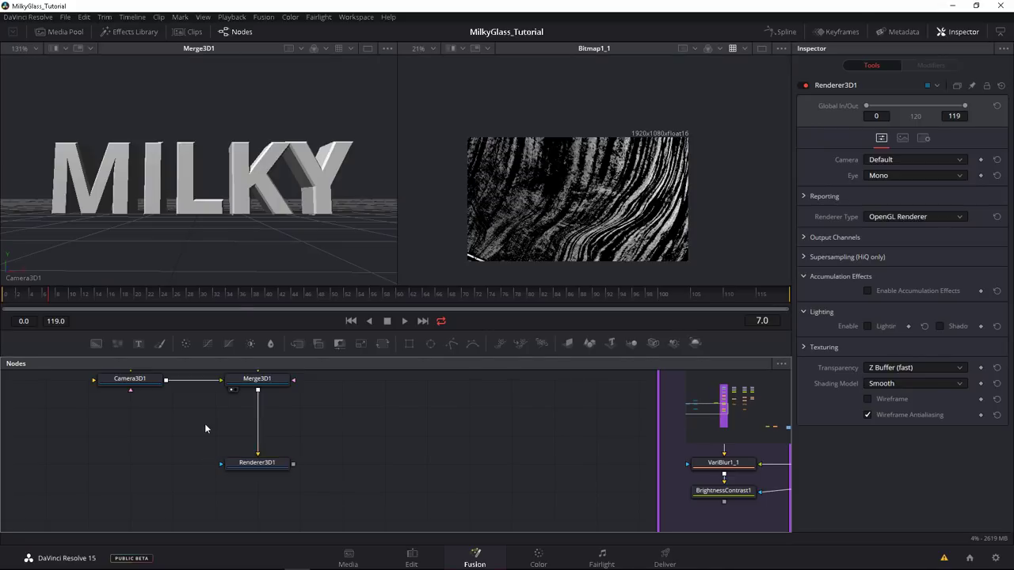
pyautogui.moveTo(271, 463); pyautogui.dragTo(206, 204)
pyautogui.scroll(-2, 147, 222)
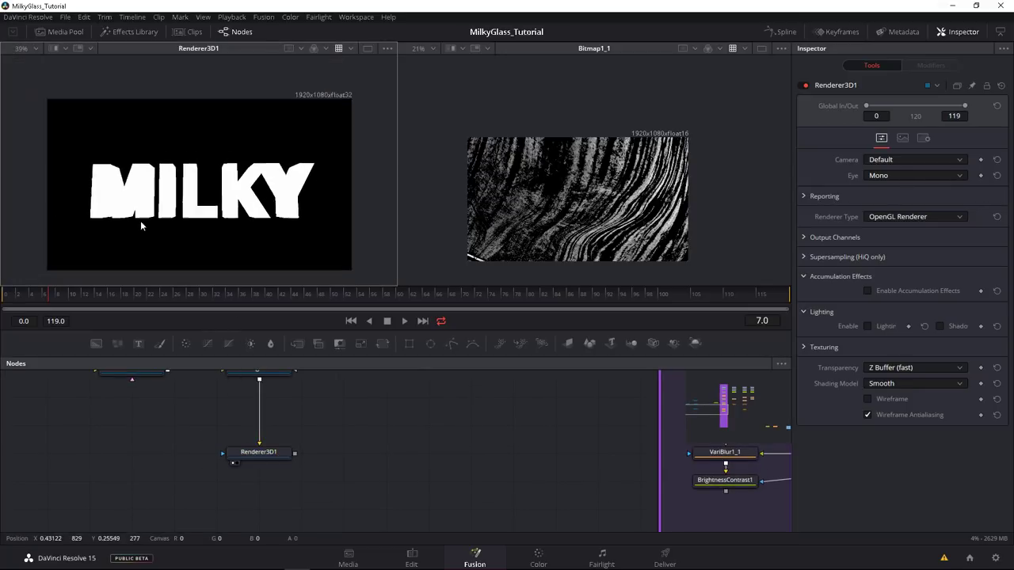
# Step: Move Renderer3D1 farther below Merge3D1 and enable its lighting and shadows
pyautogui.moveTo(258, 452); pyautogui.dragTo(256, 482)
pyautogui.moveTo(220, 420); pyautogui.dragTo(232, 459)
pyautogui.scroll(-1, 228, 427)
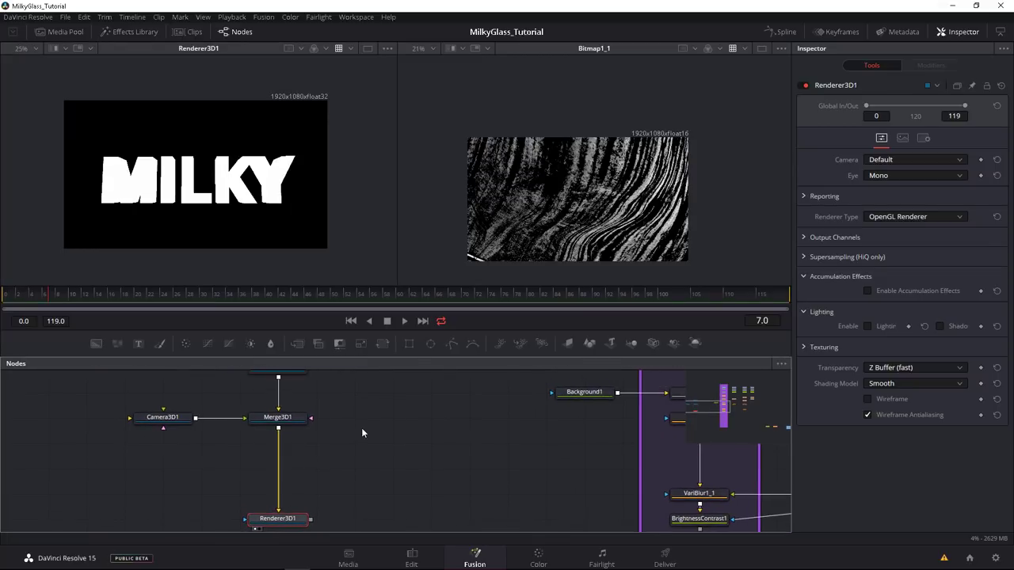
pyautogui.click(869, 325)
pyautogui.click(939, 326)
pyautogui.scroll(1, 225, 411)
# Step: Add a Spot Light node connected to Merge3D1 and place it below Camera3D1
pyautogui.hotkey('shift', 'space')
pyautogui.write('ren')
pyautogui.press('BackSpace')
pyautogui.press('BackSpace')
pyautogui.press('BackSpace')
pyautogui.write('spo')
pyautogui.press('Down')
pyautogui.press('Return')
pyautogui.moveTo(229, 416); pyautogui.dragTo(282, 440)
pyautogui.moveTo(295, 482); pyautogui.dragTo(278, 444)
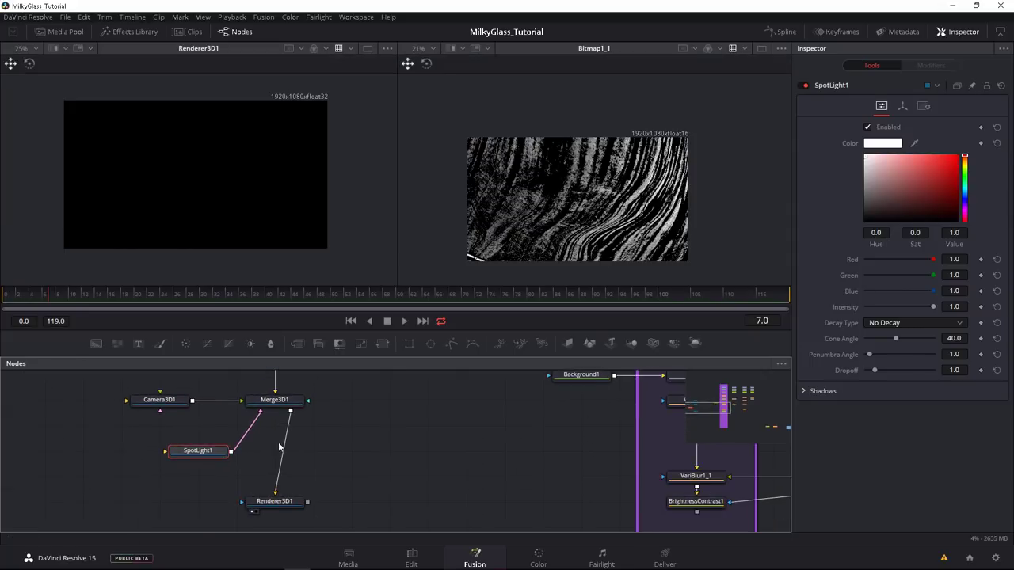
# Step: Show Merge3D1 in the second viewer from the Perspective view with the whole scene in frame
pyautogui.moveTo(275, 400); pyautogui.dragTo(526, 192)
pyautogui.rightClick(414, 277)
pyautogui.click(432, 311)
pyautogui.moveTo(536, 274); pyautogui.dragTo(560, 267)
pyautogui.scroll(-2, 560, 262)
# Step: Move and rotate SpotLight1 beside the camera so that it lights the MILKY text
pyautogui.moveTo(591, 190); pyautogui.dragTo(530, 238)
pyautogui.scroll(-1, 570, 229)
pyautogui.moveTo(598, 214); pyautogui.dragTo(595, 324)
pyautogui.press('w')
pyautogui.scroll(-2, 529, 224)
pyautogui.scroll(-1, 527, 220)
pyautogui.press('q')
pyautogui.moveTo(637, 202); pyautogui.dragTo(618, 254)
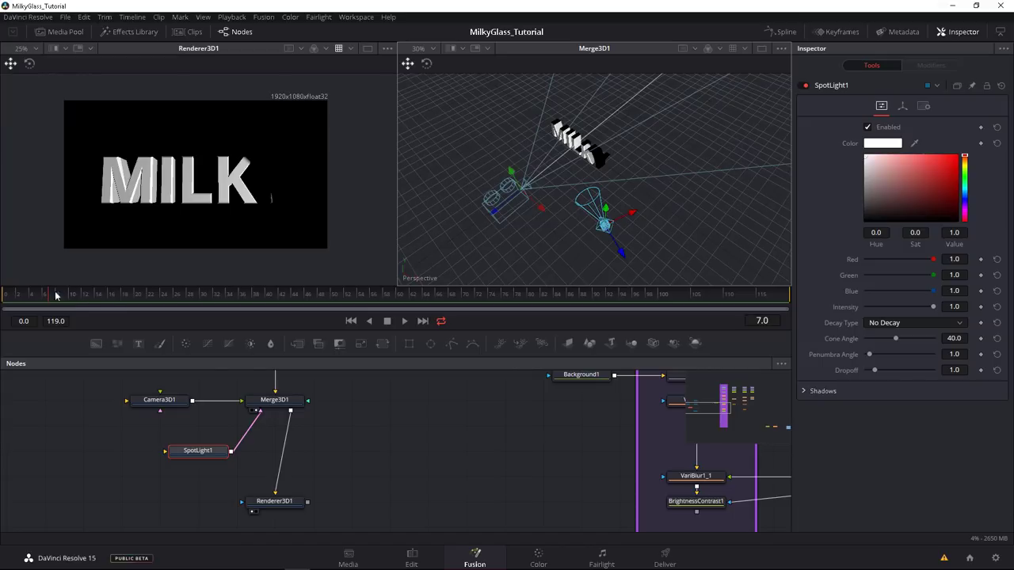
# Step: Insert a Transform 3D node between Text3D1 and Merge3D1
pyautogui.moveTo(23, 298); pyautogui.dragTo(57, 298)
pyautogui.moveTo(231, 446); pyautogui.dragTo(273, 469)
pyautogui.scroll(2, 301, 412)
pyautogui.click(317, 399)
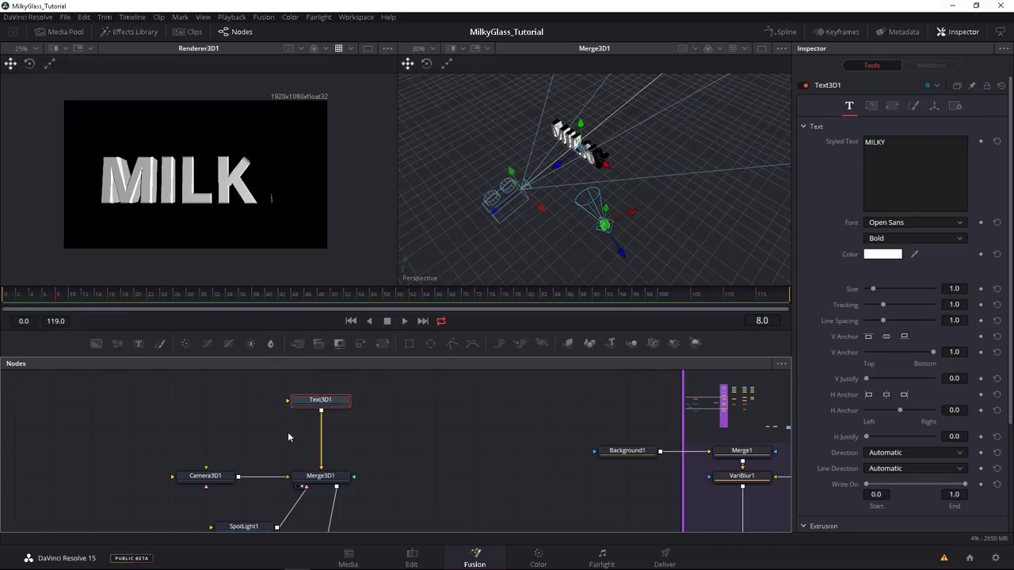
pyautogui.hotkey('shift', 'space')
pyautogui.write('tran')
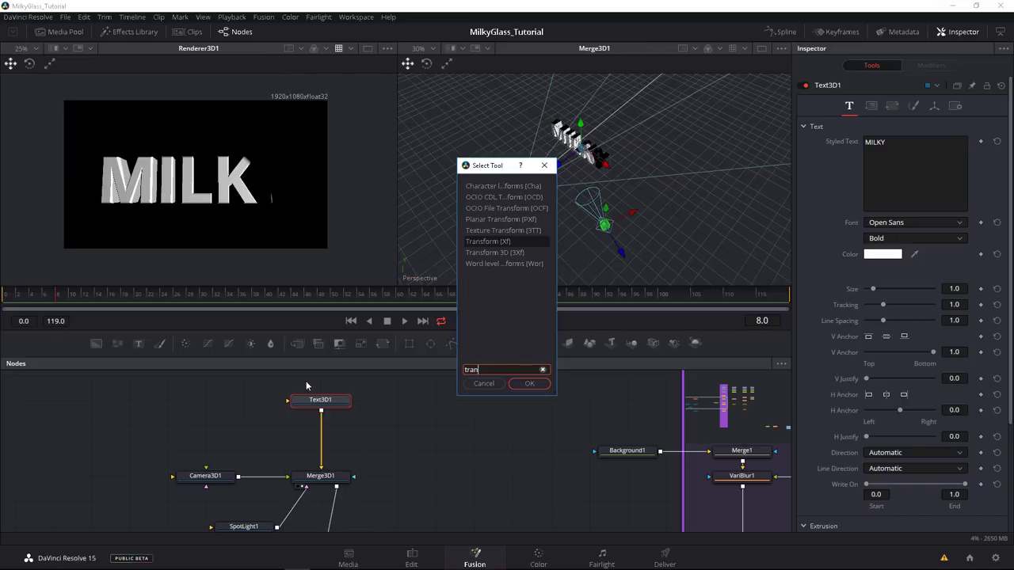
pyautogui.press('Return')
# Step: Animate Transform3D1's Z Offset at frame 0 and push the text back to a Z Offset of -1.7470
pyautogui.click(3, 301)
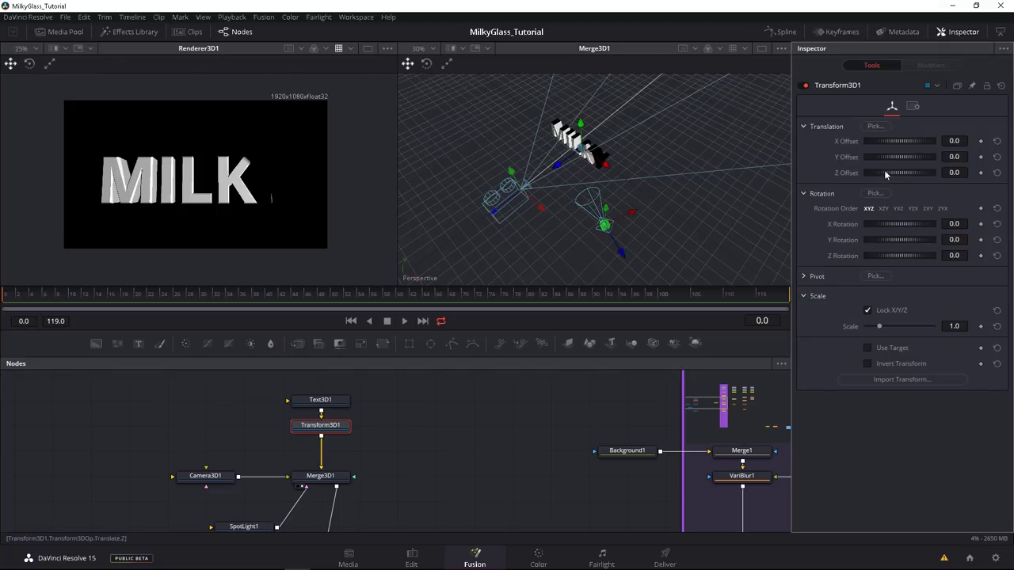
pyautogui.rightClick(884, 171)
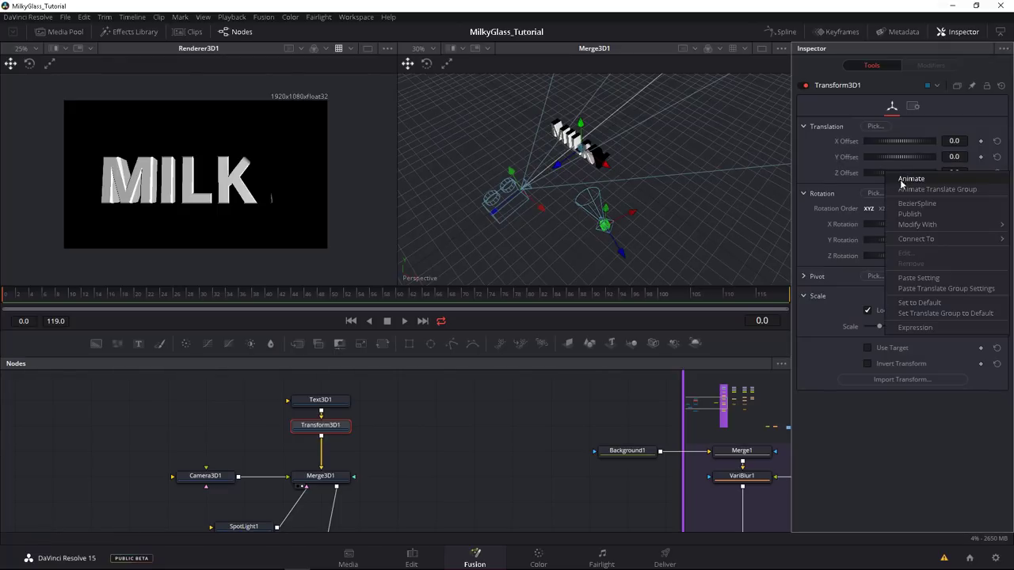
pyautogui.click(906, 180)
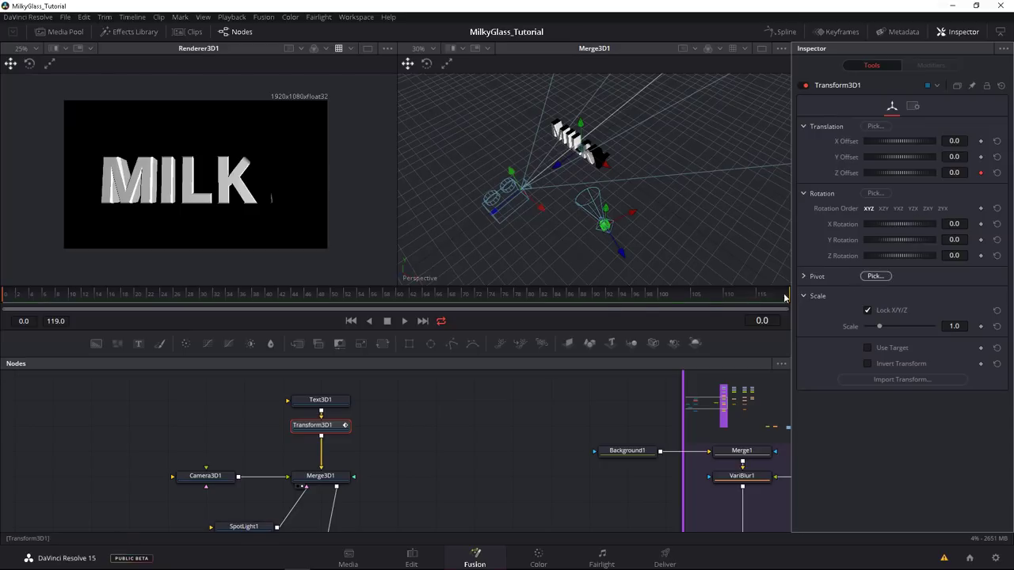
pyautogui.moveTo(558, 171); pyautogui.dragTo(607, 147)
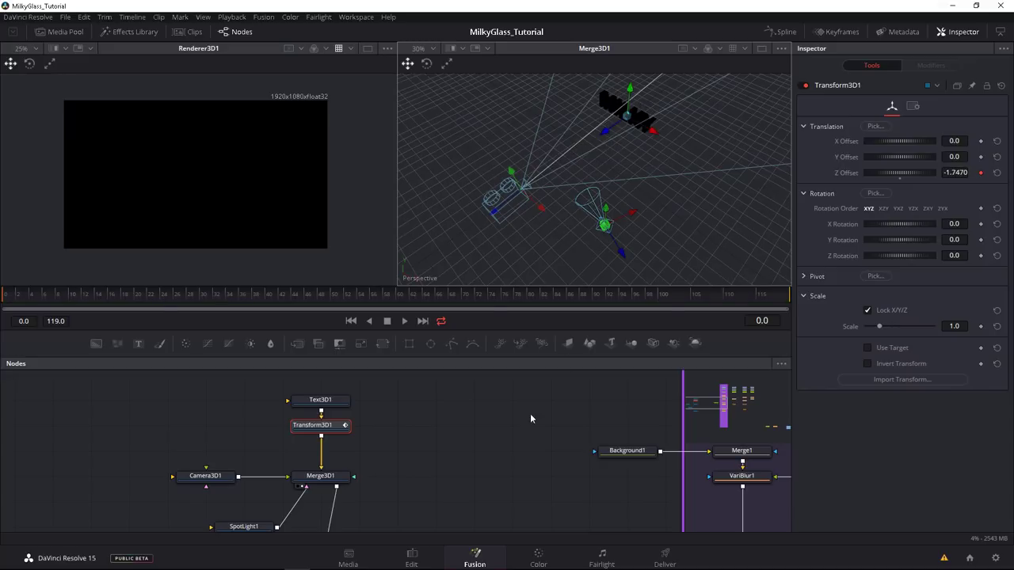
# Step: Keyframe the text's Z Offset at about 0.197 on frame 22 by moving it forward into the light
pyautogui.press('space')
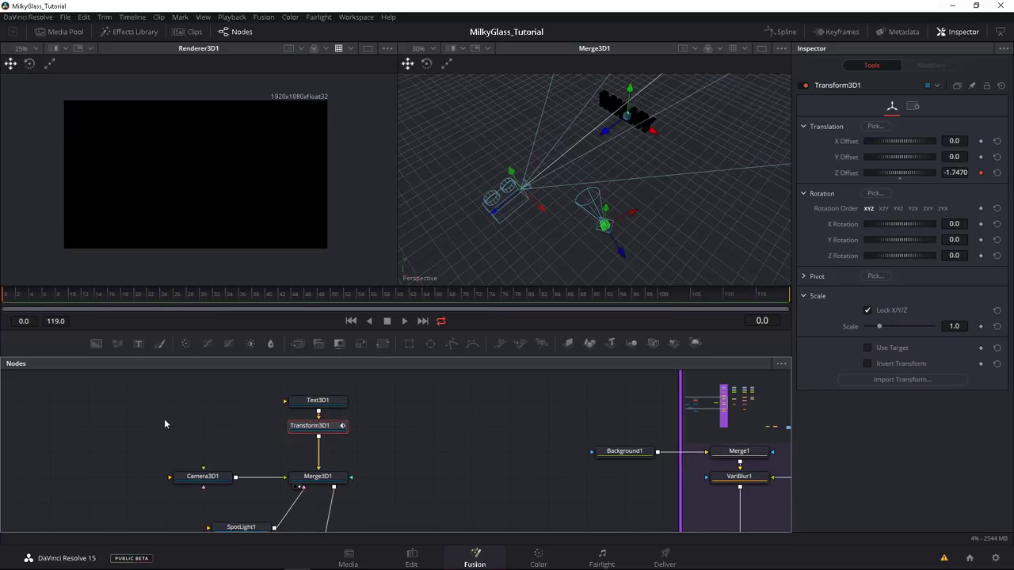
pyautogui.click(2, 294)
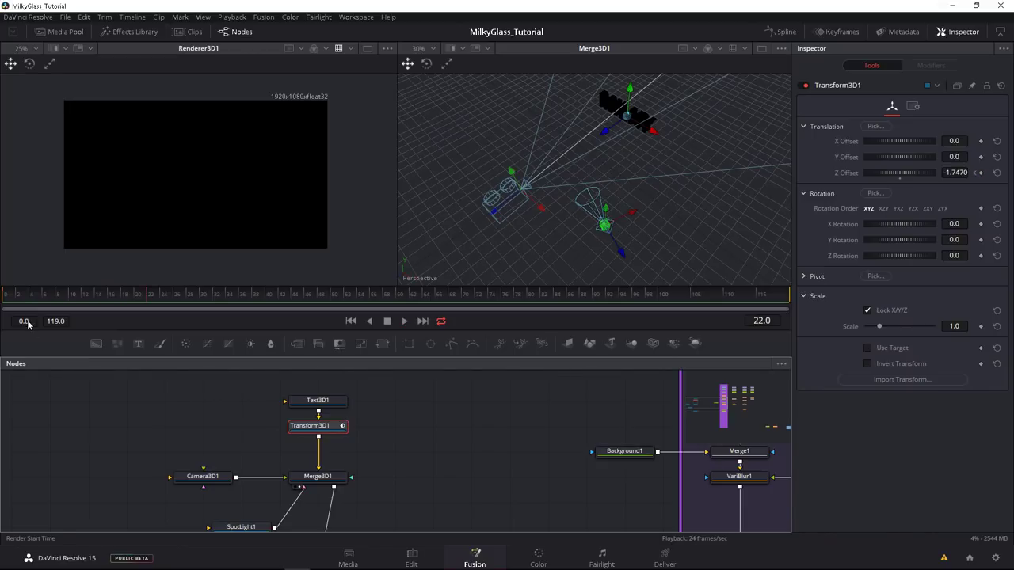
pyautogui.moveTo(605, 130); pyautogui.dragTo(559, 180)
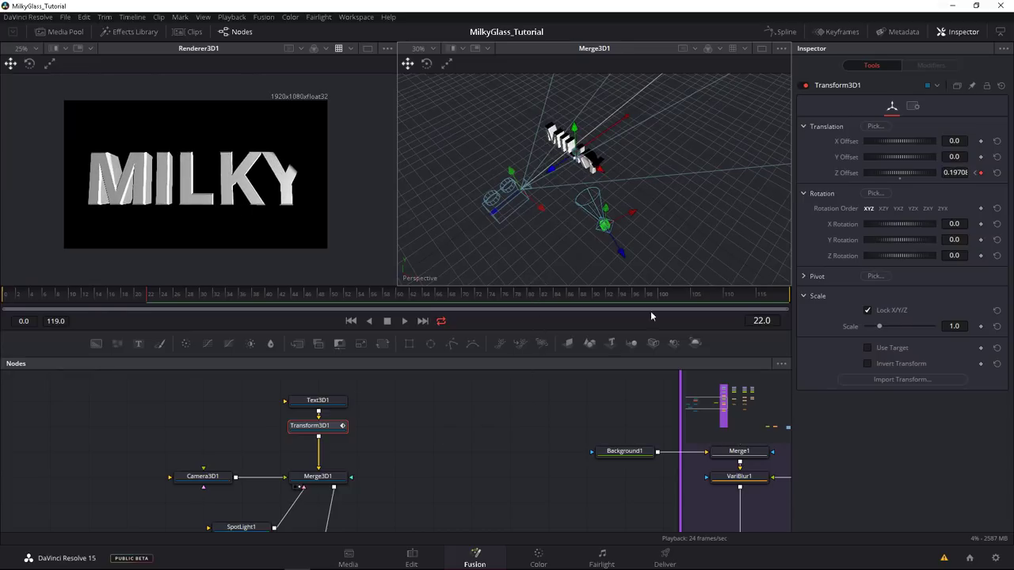
# Step: Open a widened Spline editor and copy the first Z Offset keyframe to about frame 44
pyautogui.click(782, 32)
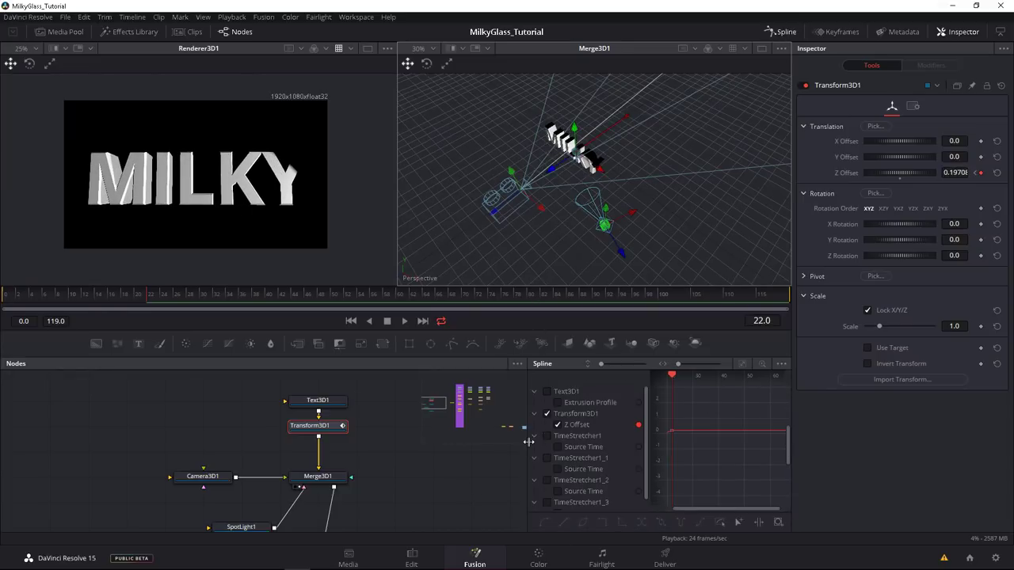
pyautogui.moveTo(528, 442); pyautogui.dragTo(385, 442)
pyautogui.moveTo(607, 432); pyautogui.dragTo(653, 428)
pyautogui.click(587, 450)
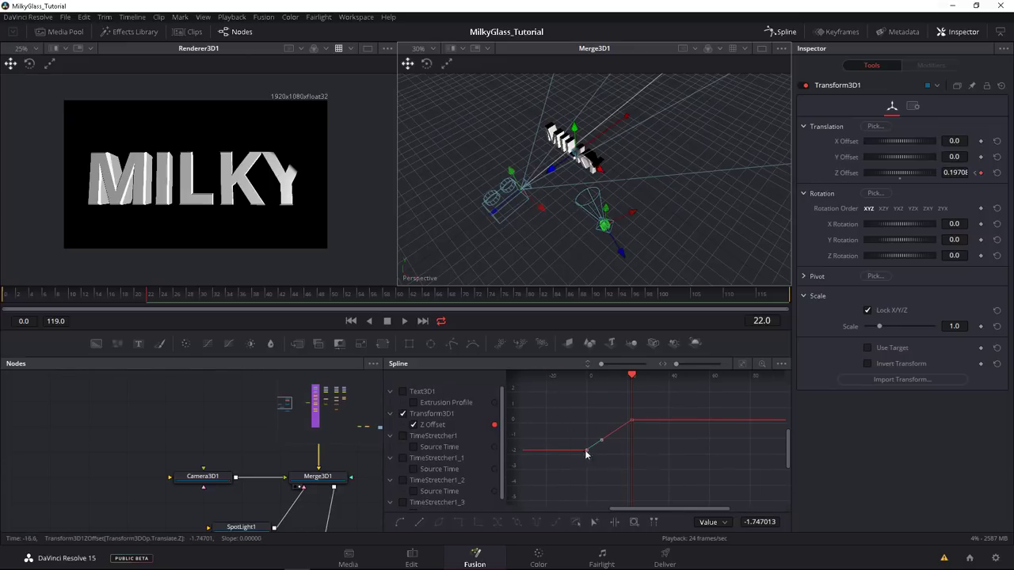
pyautogui.moveTo(601, 459); pyautogui.dragTo(680, 503)
# Step: Smooth all the Z Offset keyframes and set the curve to loop
pyautogui.moveTo(565, 394); pyautogui.dragTo(707, 484)
pyautogui.hotkey('shift', 's')
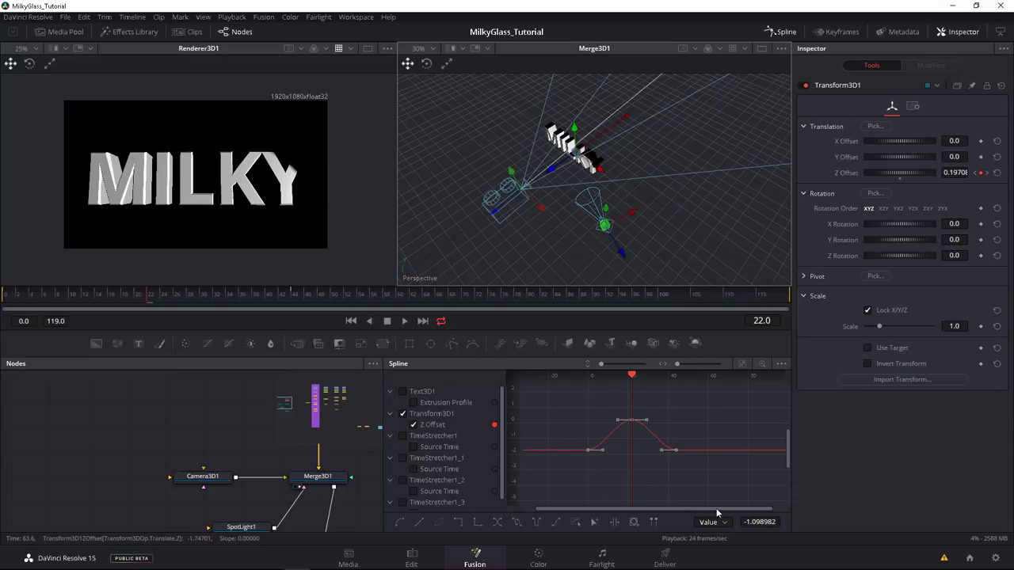
pyautogui.hscroll(1, 602, 489)
pyautogui.rightClick(574, 451)
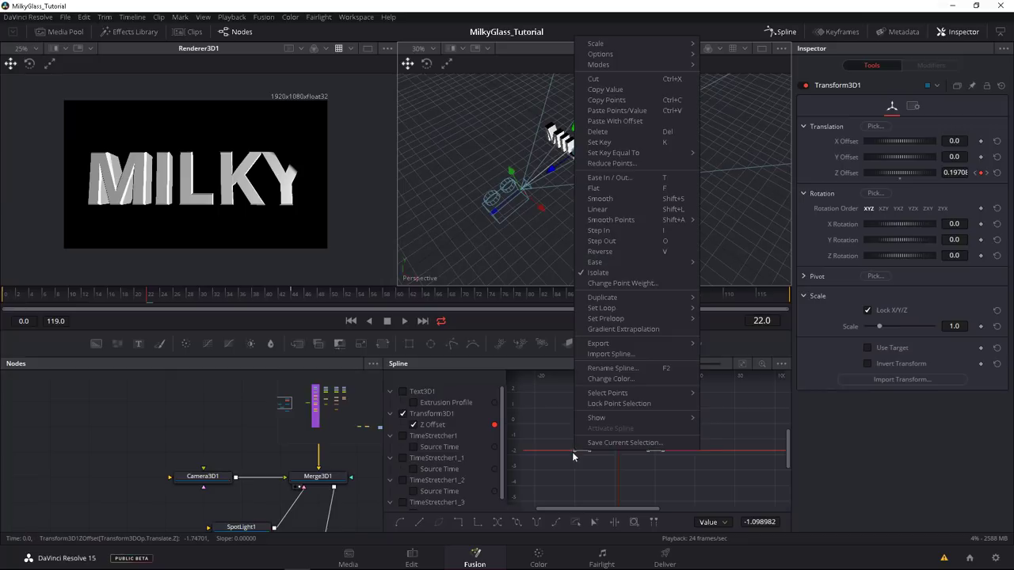
pyautogui.click(721, 309)
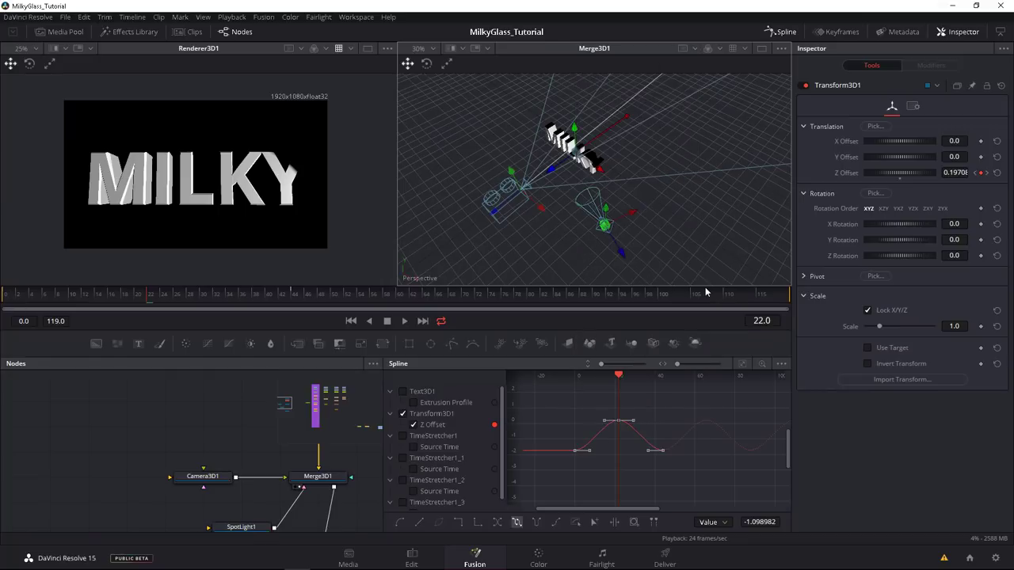
pyautogui.click(555, 412)
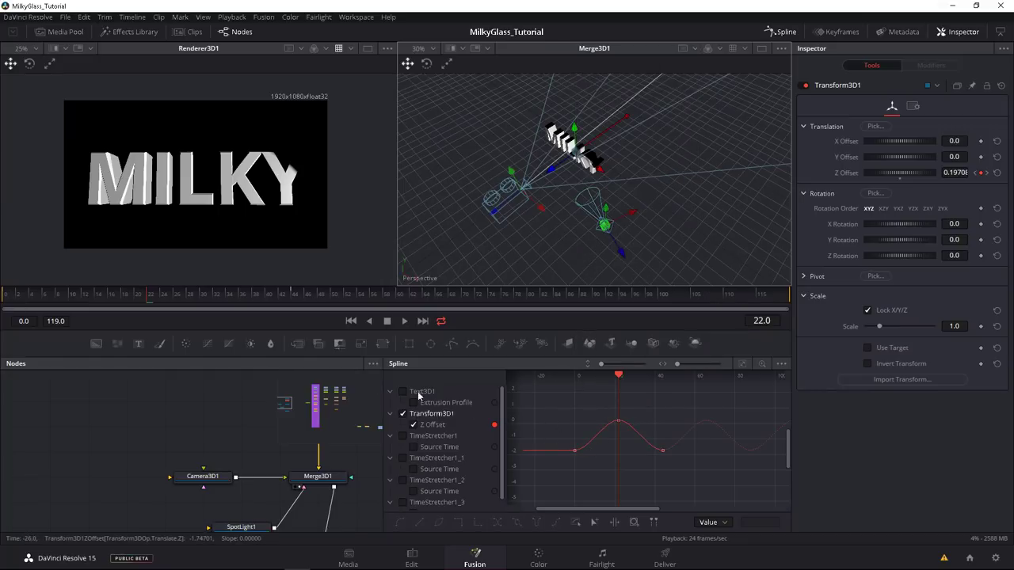
# Step: Play the looping text animation from the first frame
pyautogui.click(2, 297)
pyautogui.press('space')
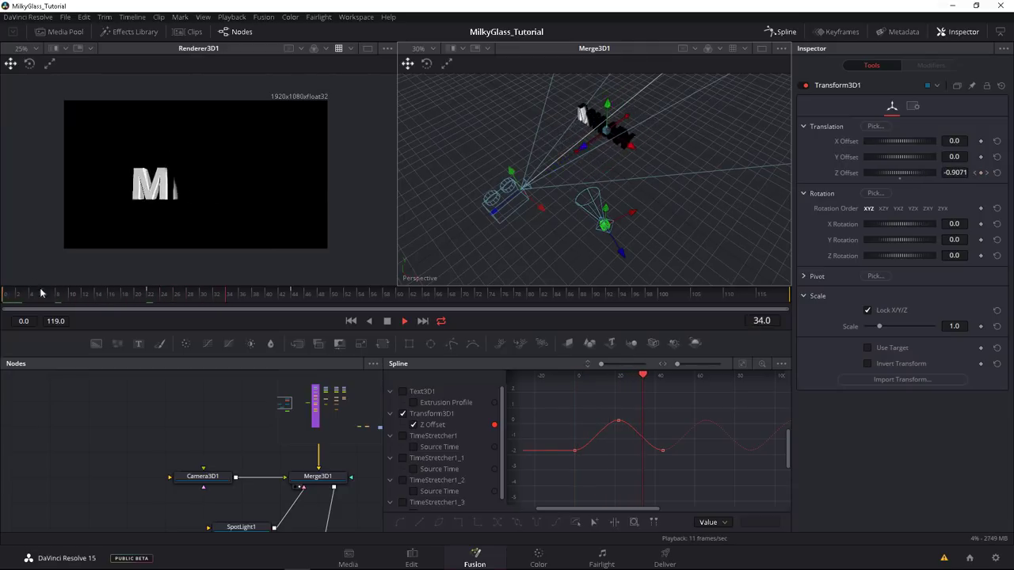
pyautogui.click(1, 293)
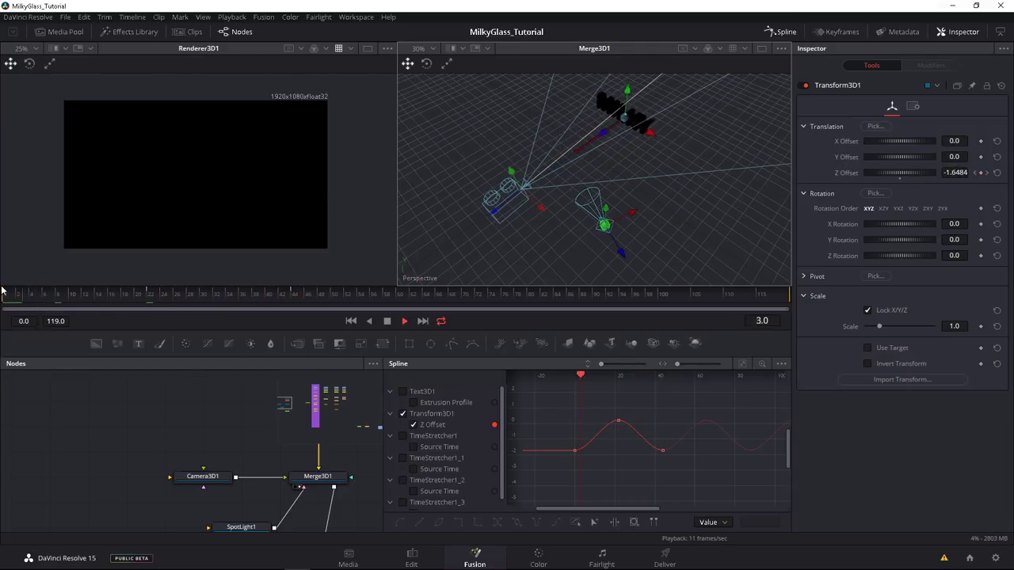
# Step: Lengthen the smoothing handles of the middle Z Offset keyframe to broaden the curve's peak
pyautogui.press('space')
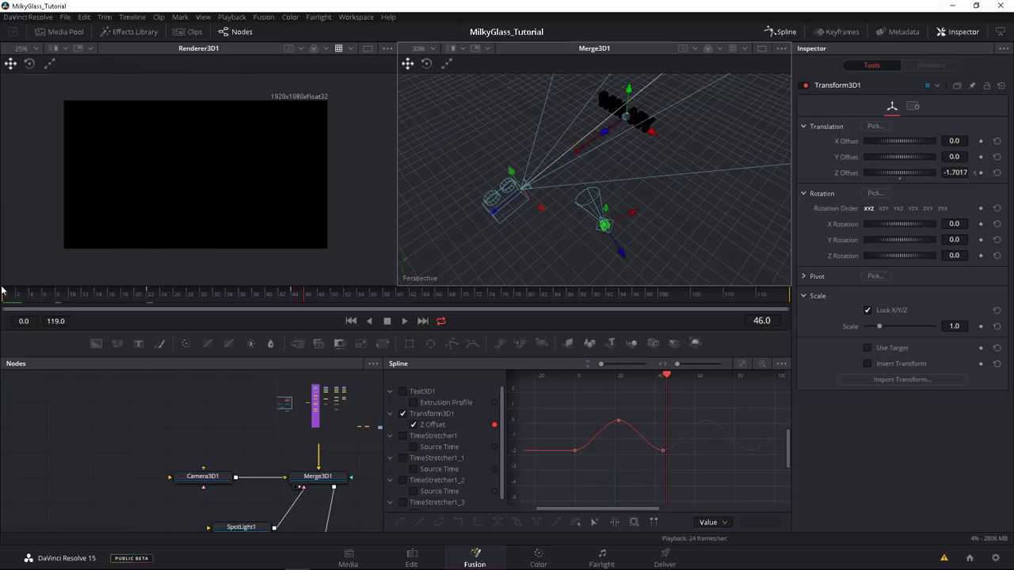
pyautogui.scroll(2, 615, 446)
pyautogui.moveTo(604, 410); pyautogui.dragTo(584, 410)
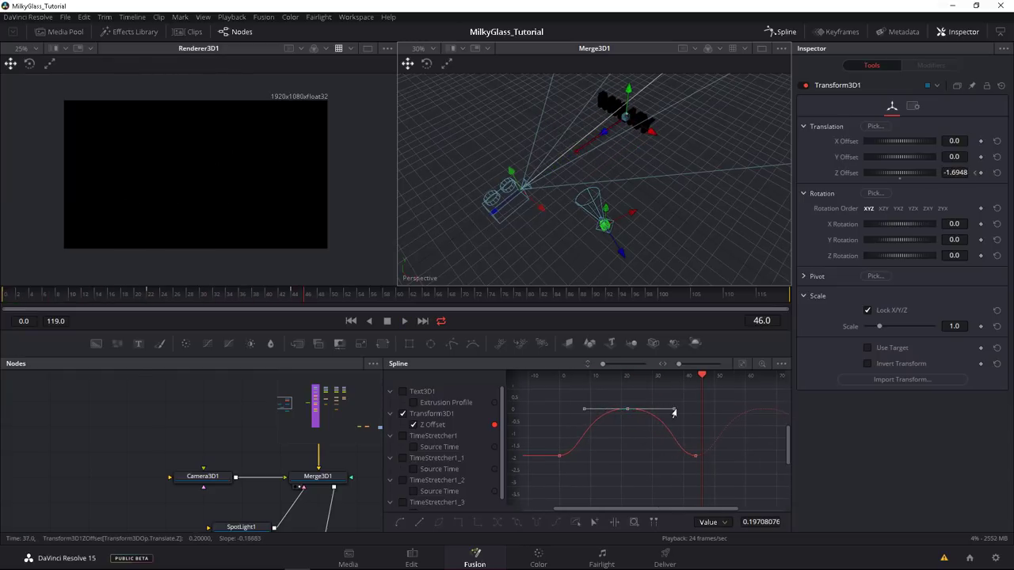
# Step: Replay the looping text animation from the first frame and close the Spline editor
pyautogui.click(1, 293)
pyautogui.press('space')
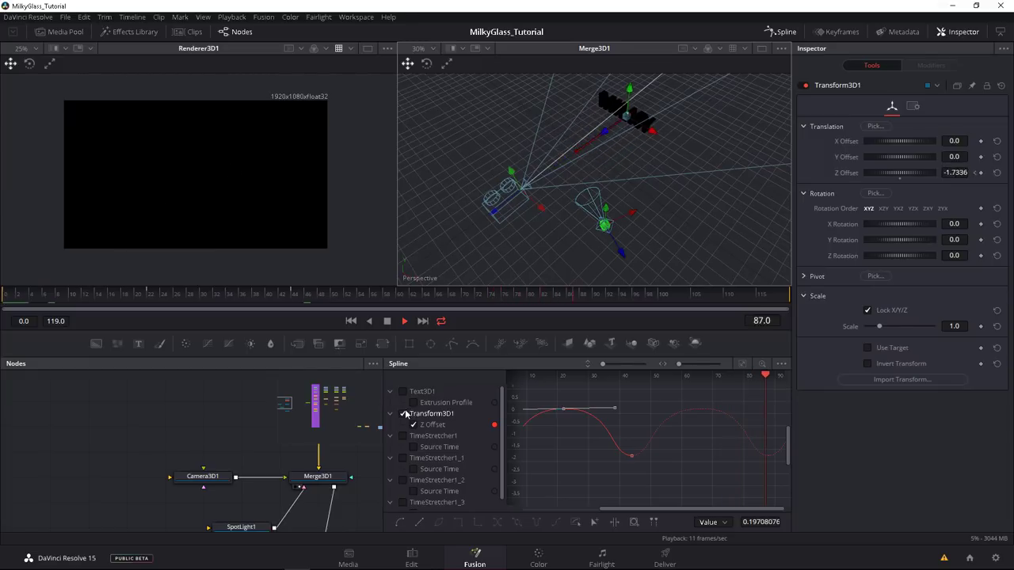
pyautogui.click(783, 33)
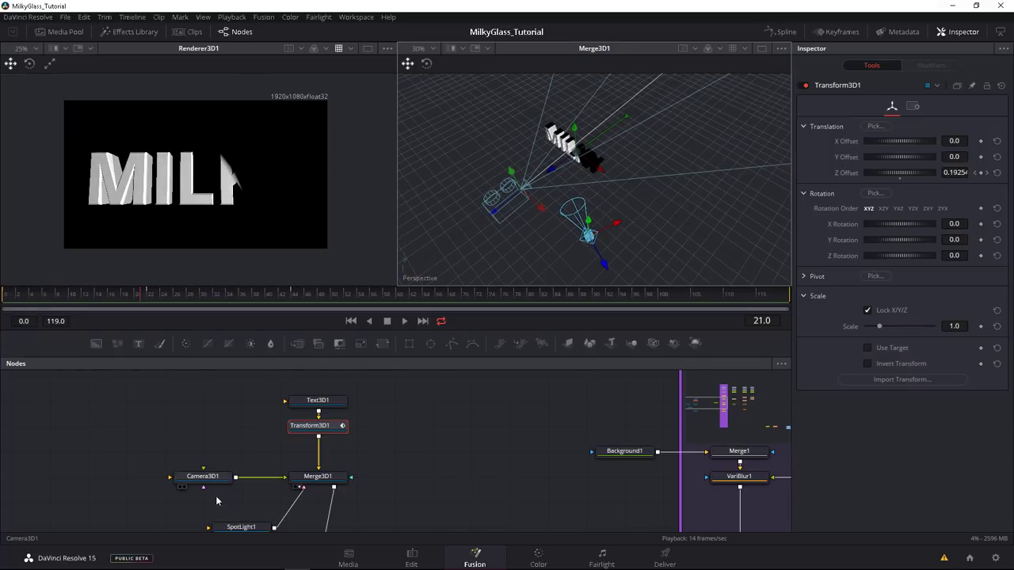
# Step: Set the spotlight's Penumbra Angle to 15.59 and rotate the light slightly in the 3D view
pyautogui.moveTo(250, 495); pyautogui.dragTo(237, 452)
pyautogui.click(236, 483)
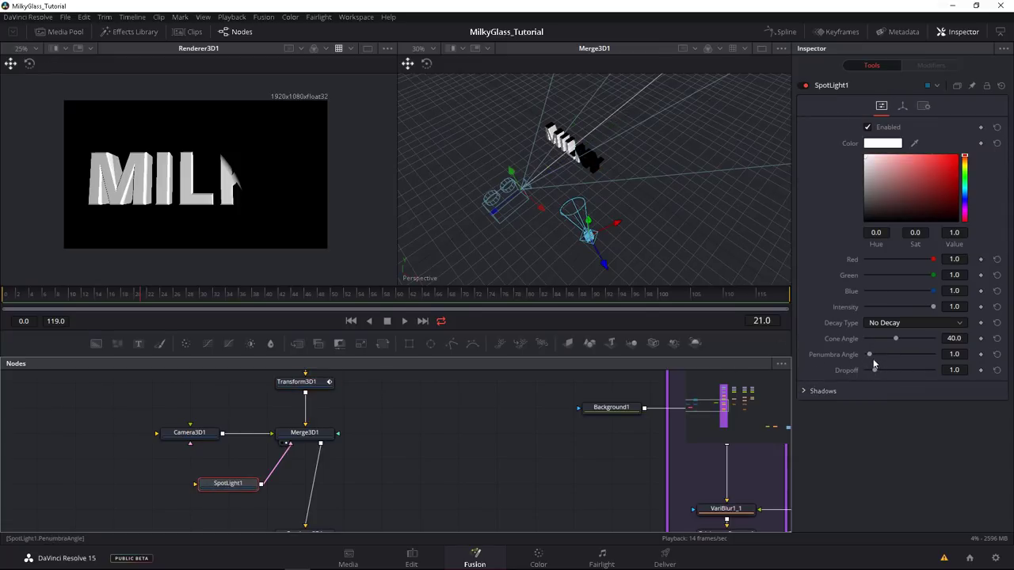
pyautogui.moveTo(869, 357); pyautogui.dragTo(919, 365)
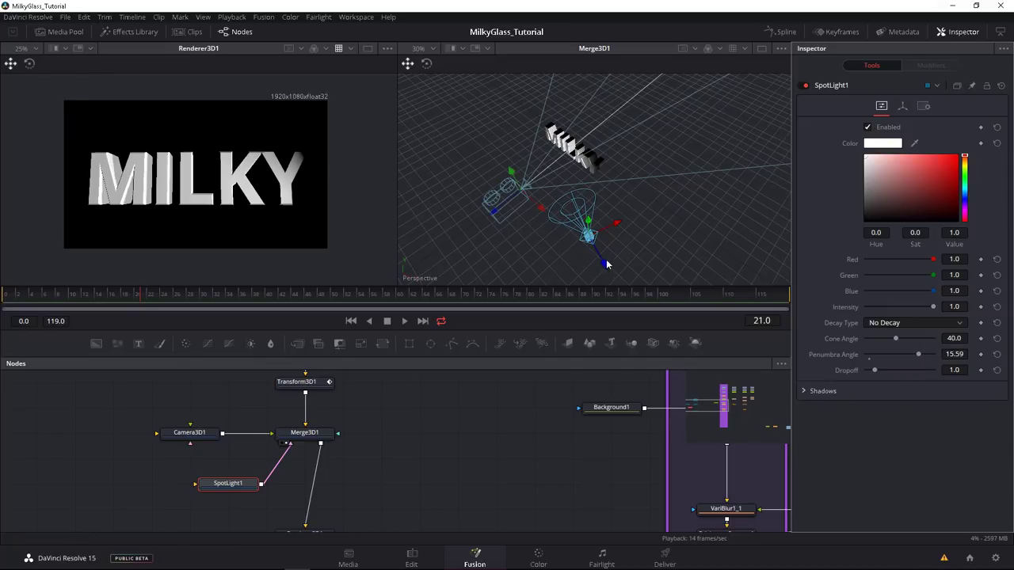
pyautogui.moveTo(549, 228); pyautogui.dragTo(557, 239)
pyautogui.press('w')
pyautogui.moveTo(662, 272)
pyautogui.mouseDown()
pyautogui.moveTo(666, 260)
pyautogui.moveTo(666, 272)
pyautogui.mouseUp()
# Step: Set the spotlight's Decay Type to Linear and its Dropoff to 8.0
pyautogui.moveTo(875, 370); pyautogui.dragTo(892, 373)
pyautogui.click(888, 324)
pyautogui.click(881, 339)
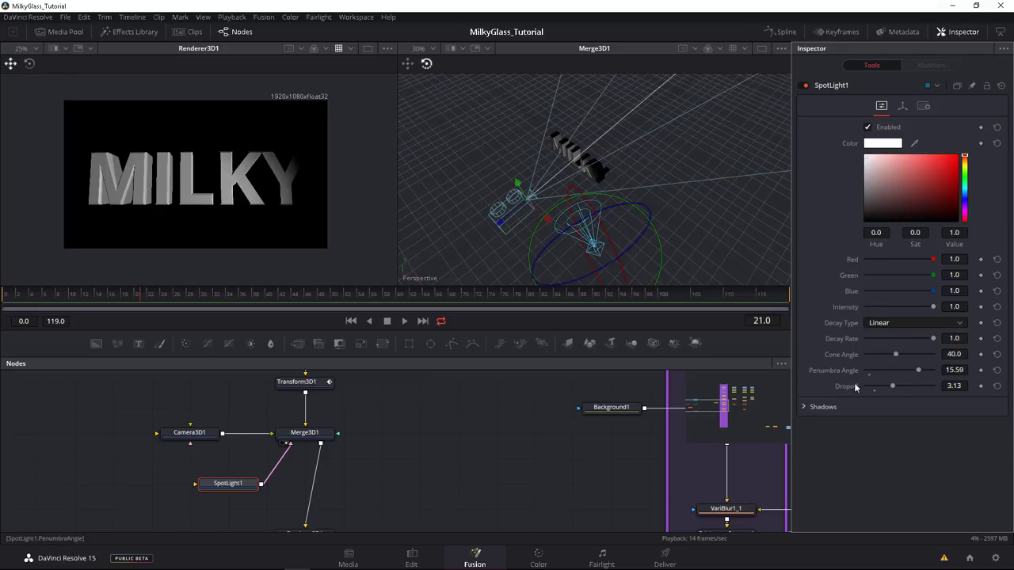
pyautogui.moveTo(897, 387)
pyautogui.mouseDown()
pyautogui.moveTo(914, 387)
pyautogui.moveTo(903, 394)
pyautogui.mouseUp()
pyautogui.click(885, 324)
pyautogui.click(873, 422)
# Step: Play the animation to check how the softened light falls on the moving text
pyautogui.press('space')
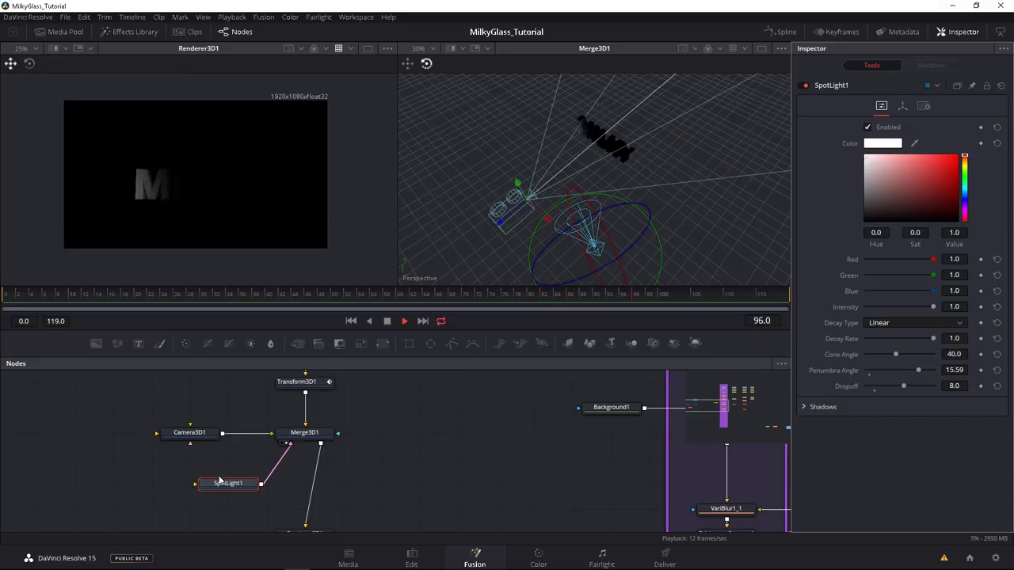
pyautogui.moveTo(212, 453); pyautogui.dragTo(213, 396)
pyautogui.press('space')
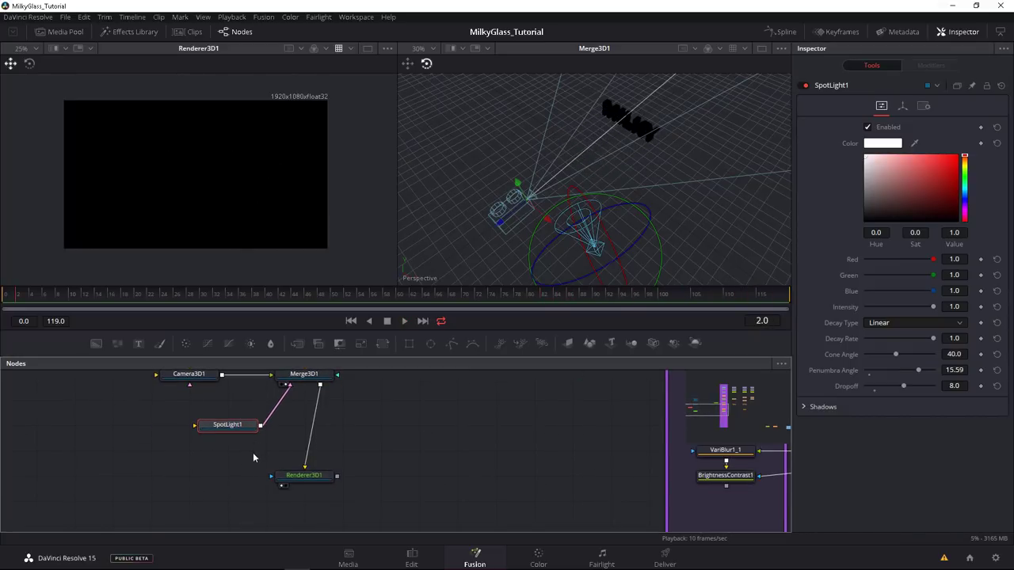
# Step: Set the texture depth of the 3D renderer node to float16
pyautogui.click(305, 472)
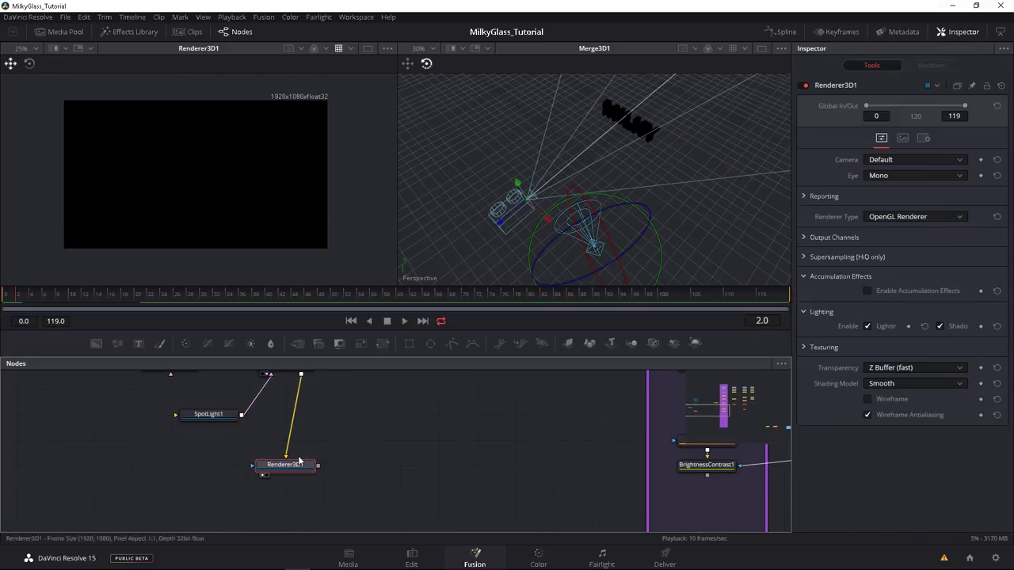
pyautogui.click(820, 349)
pyautogui.click(904, 362)
pyautogui.click(879, 403)
pyautogui.click(823, 350)
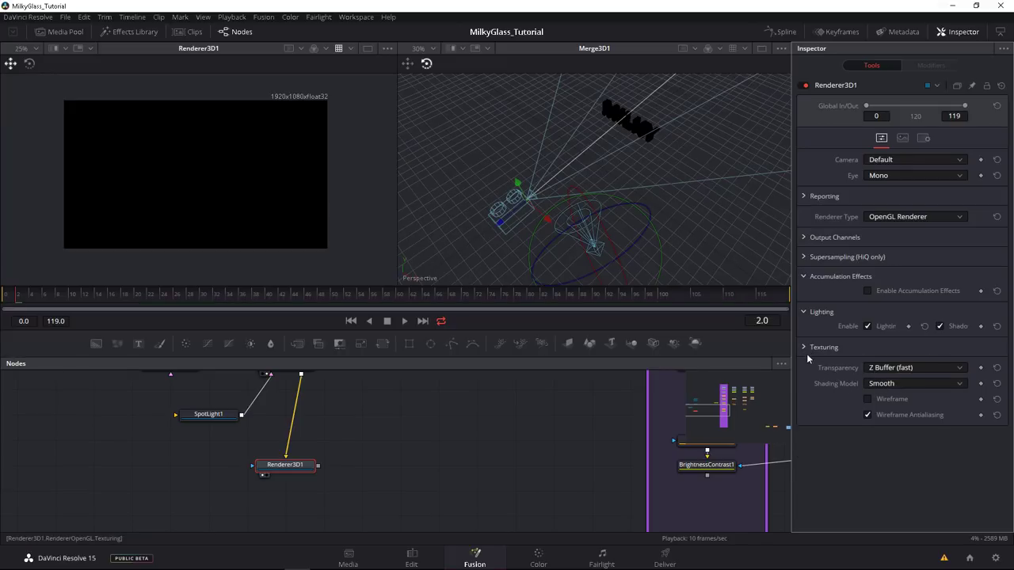
pyautogui.click(805, 348)
pyautogui.click(807, 350)
pyautogui.click(806, 349)
pyautogui.click(875, 364)
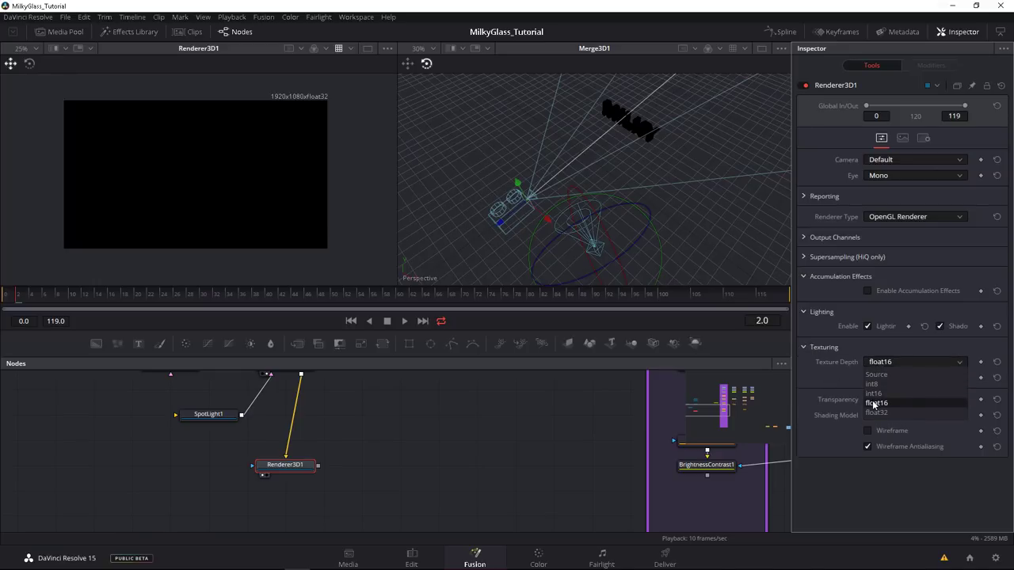
pyautogui.click(874, 405)
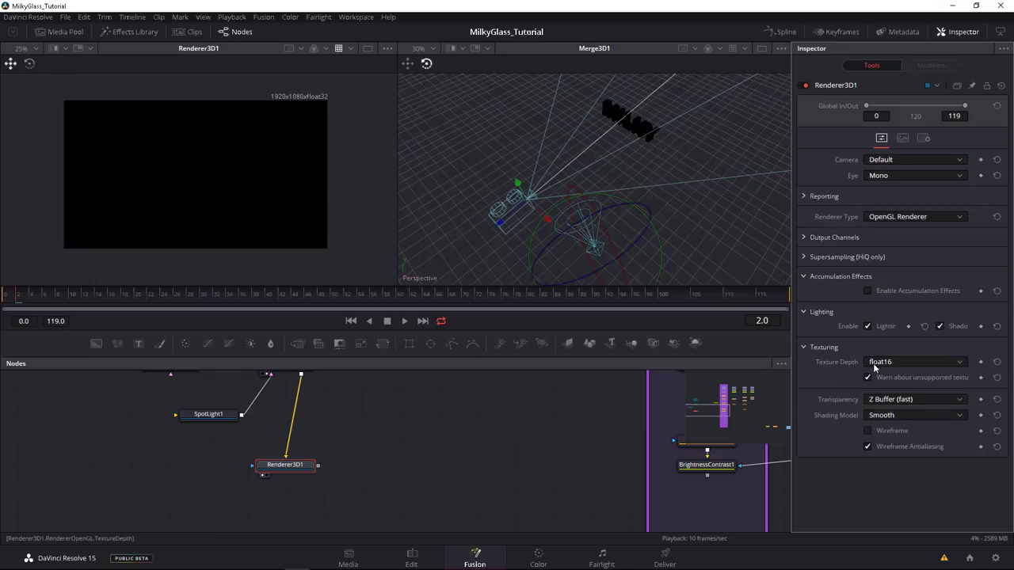
pyautogui.click(877, 364)
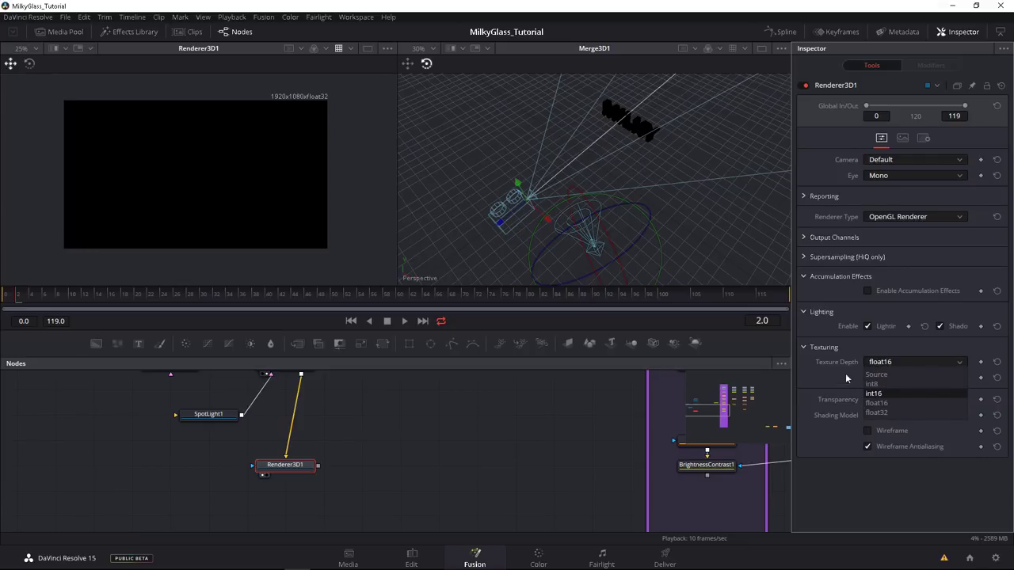
pyautogui.click(859, 388)
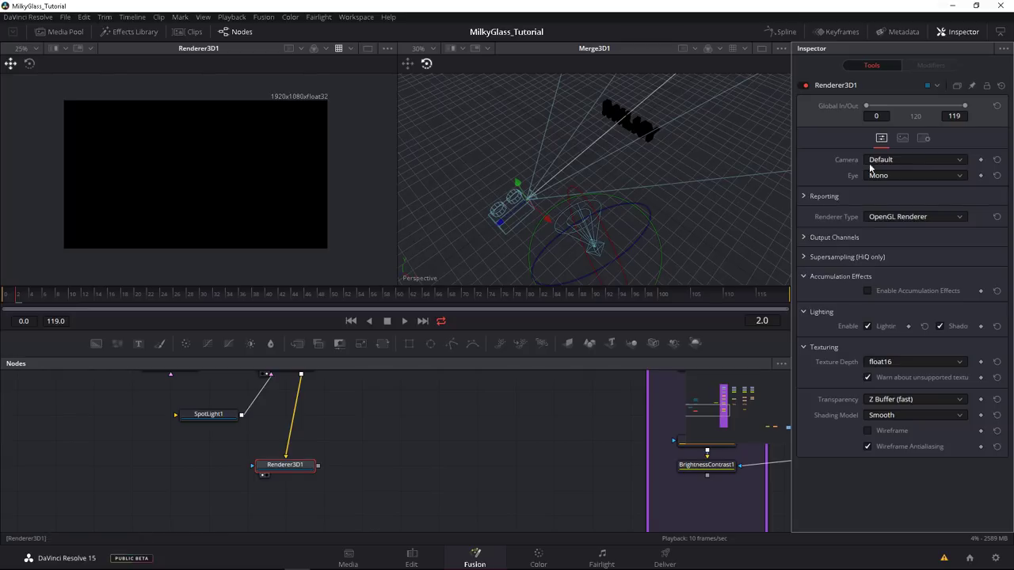
# Step: Set the 3D renderer's output image depth to float16 and shift its node slightly sideways
pyautogui.click(902, 139)
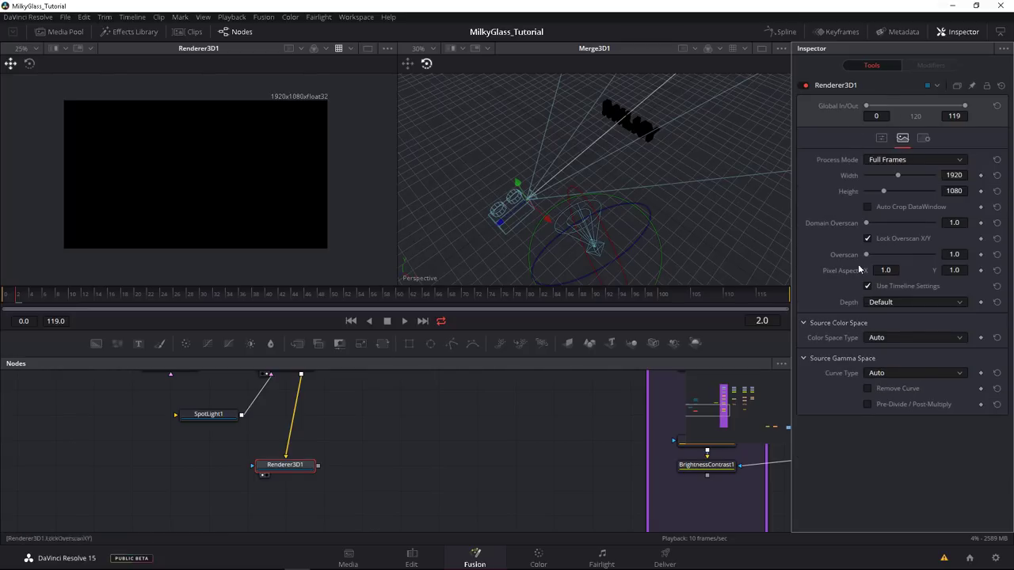
pyautogui.click(883, 303)
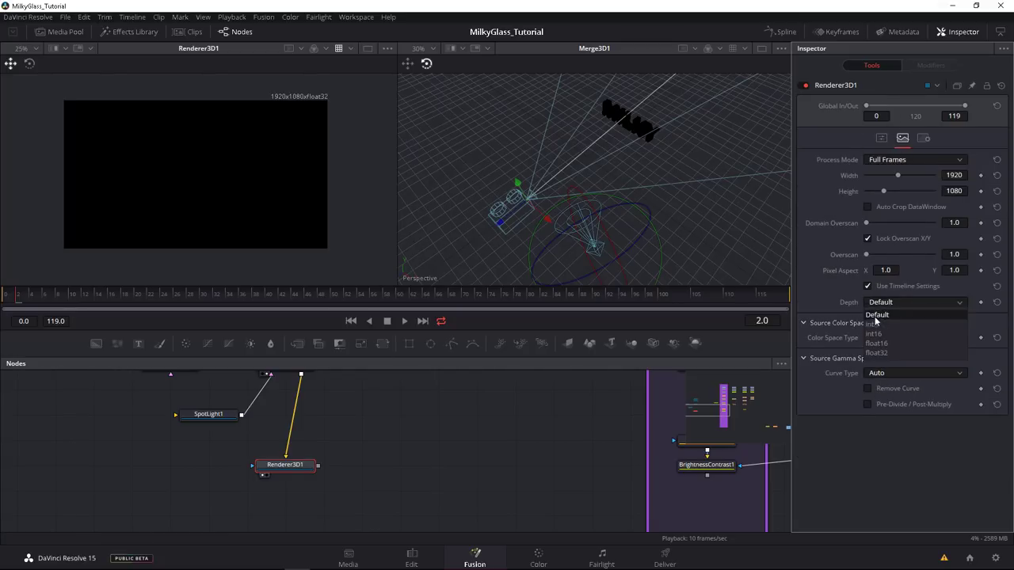
pyautogui.click(877, 344)
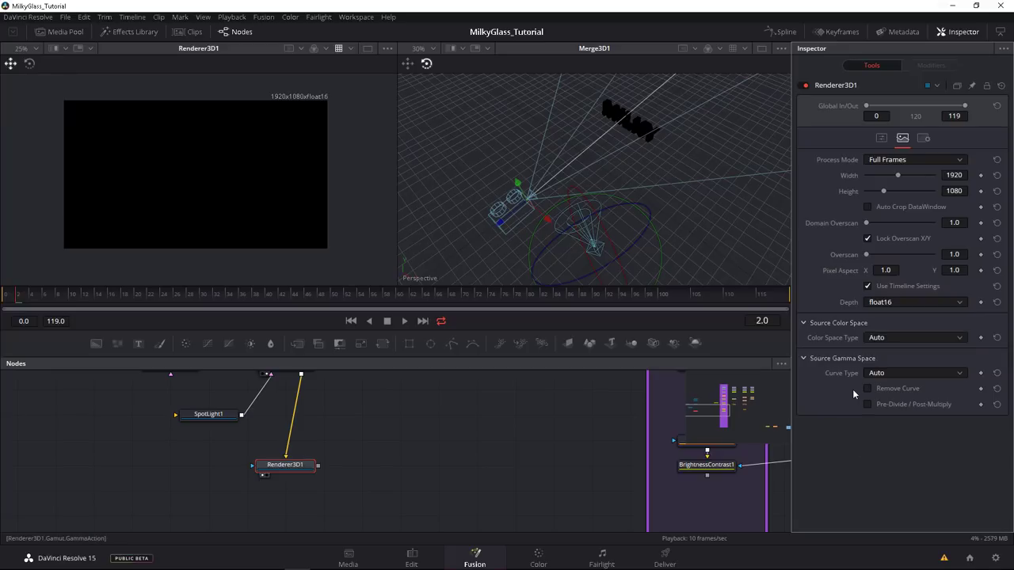
pyautogui.click(881, 138)
pyautogui.moveTo(286, 466); pyautogui.dragTo(328, 472)
pyautogui.moveTo(296, 412); pyautogui.dragTo(297, 381)
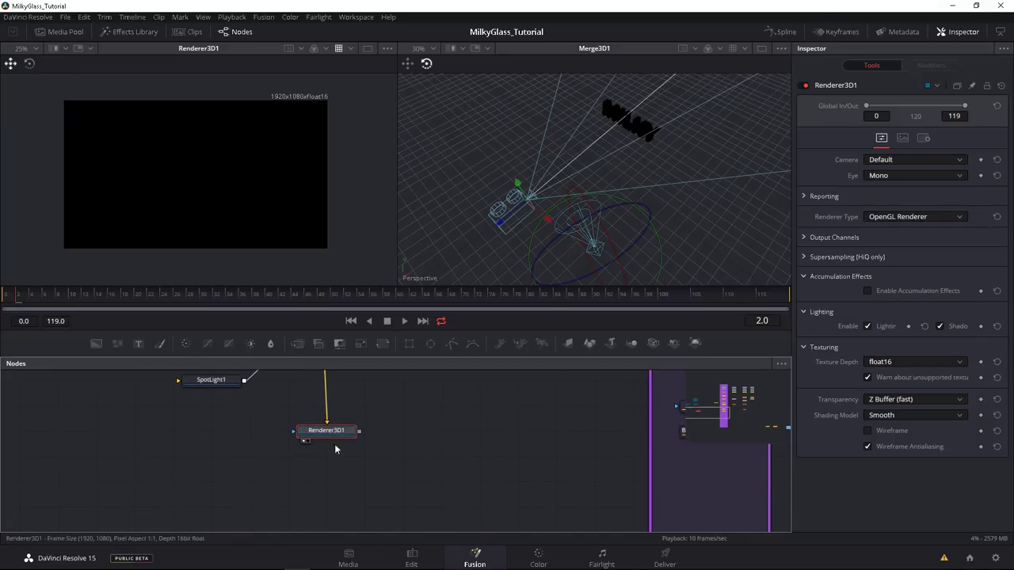
# Step: Play the rendered title animation and stop it at frame 14
pyautogui.scroll(1, 218, 242)
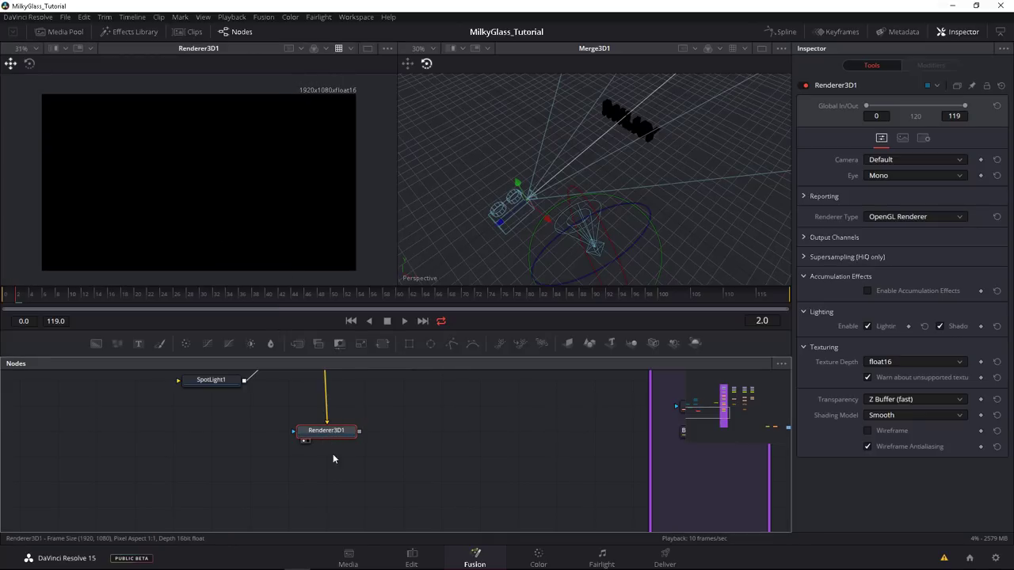
pyautogui.scroll(-1, 331, 444)
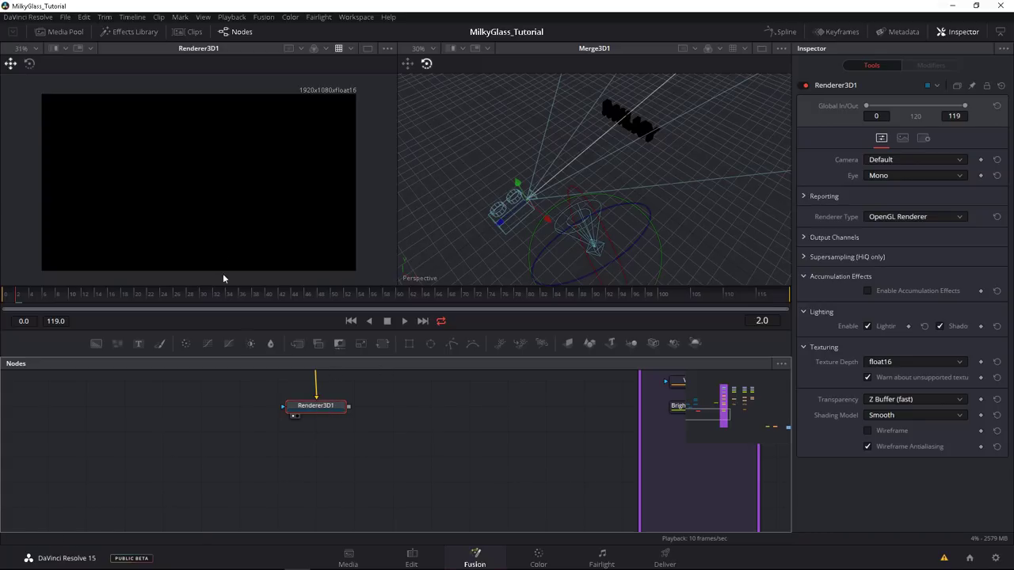
pyautogui.scroll(-2, 223, 266)
pyautogui.moveTo(310, 444); pyautogui.dragTo(290, 448)
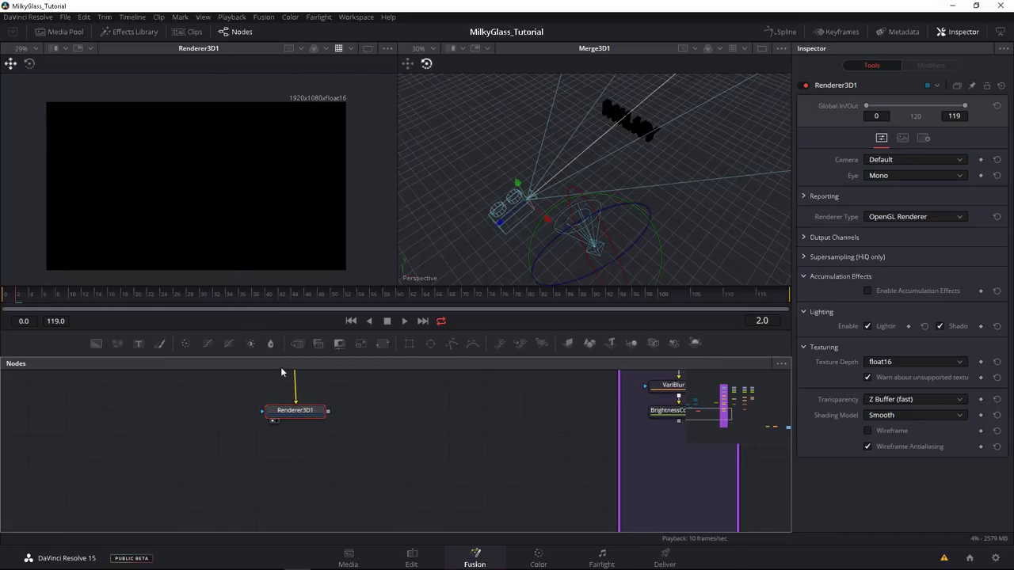
pyautogui.press('space')
pyautogui.press('space')
# Step: Give the 3D text's material a very dark brown colour with hue 0.032, saturation 0.571 and value 0.094
pyautogui.scroll(-3, 167, 415)
pyautogui.moveTo(168, 414); pyautogui.dragTo(222, 505)
pyautogui.scroll(3, 222, 427)
pyautogui.moveTo(253, 475); pyautogui.dragTo(248, 461)
pyautogui.moveTo(280, 386); pyautogui.dragTo(259, 369)
pyautogui.click(276, 431)
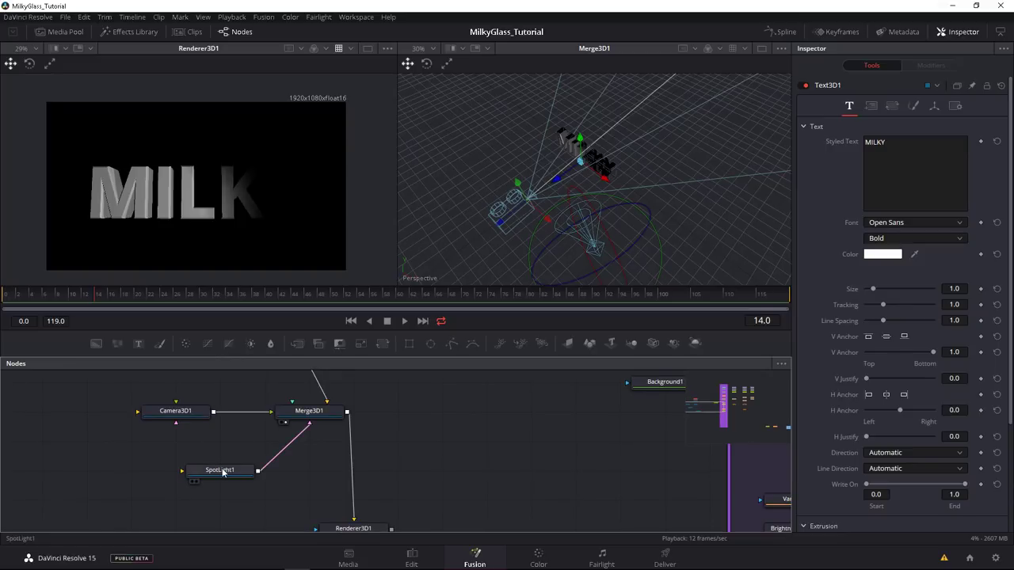
pyautogui.scroll(3, 269, 440)
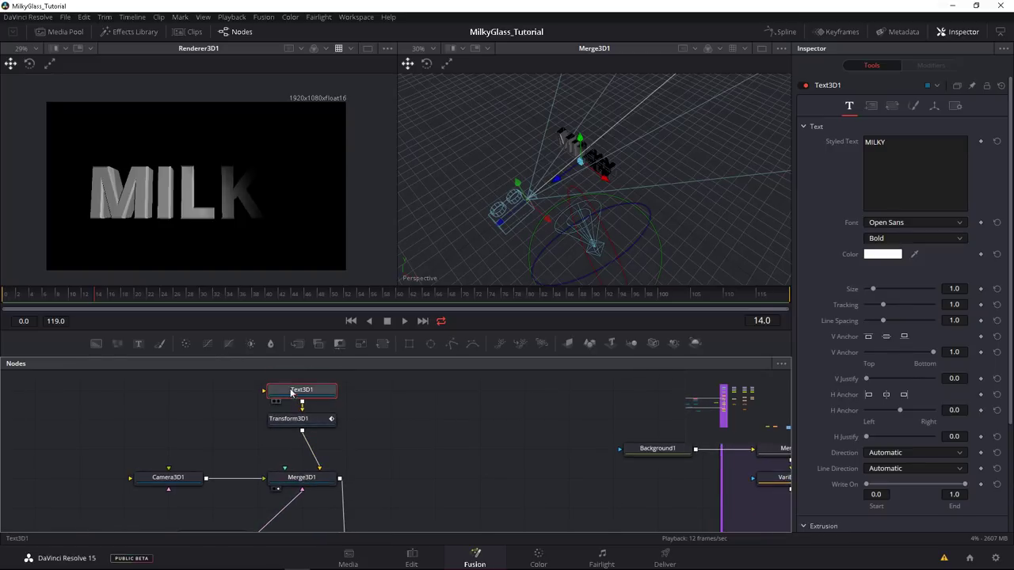
pyautogui.click(913, 105)
pyautogui.click(944, 248)
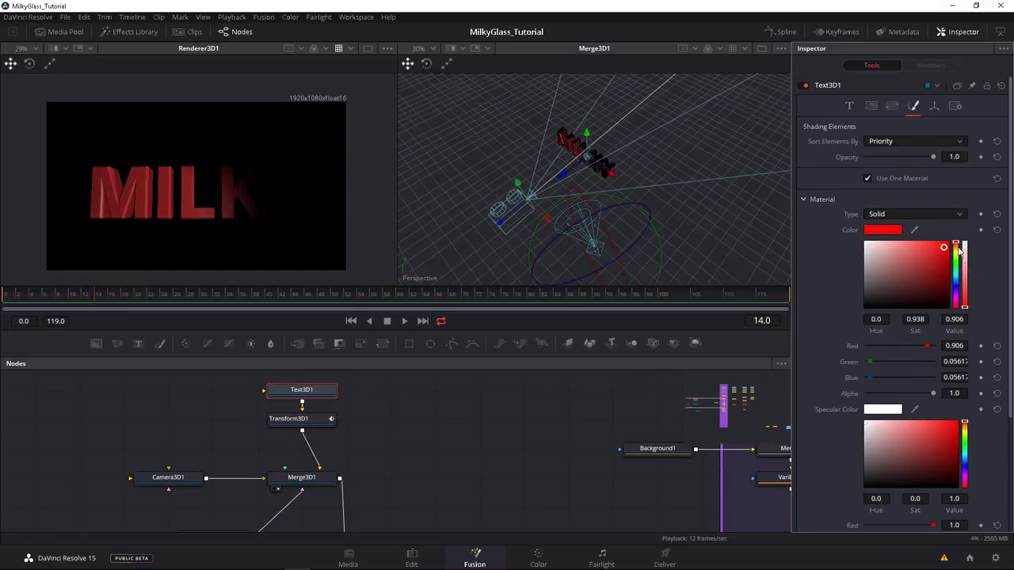
pyautogui.click(956, 249)
pyautogui.moveTo(886, 243)
pyautogui.mouseDown()
pyautogui.moveTo(919, 278)
pyautogui.moveTo(904, 292)
pyautogui.moveTo(911, 304)
pyautogui.mouseUp()
# Step: Set the spotlight's Red value to 5.0 and its Intensity to 5.0
pyautogui.scroll(-3, 220, 410)
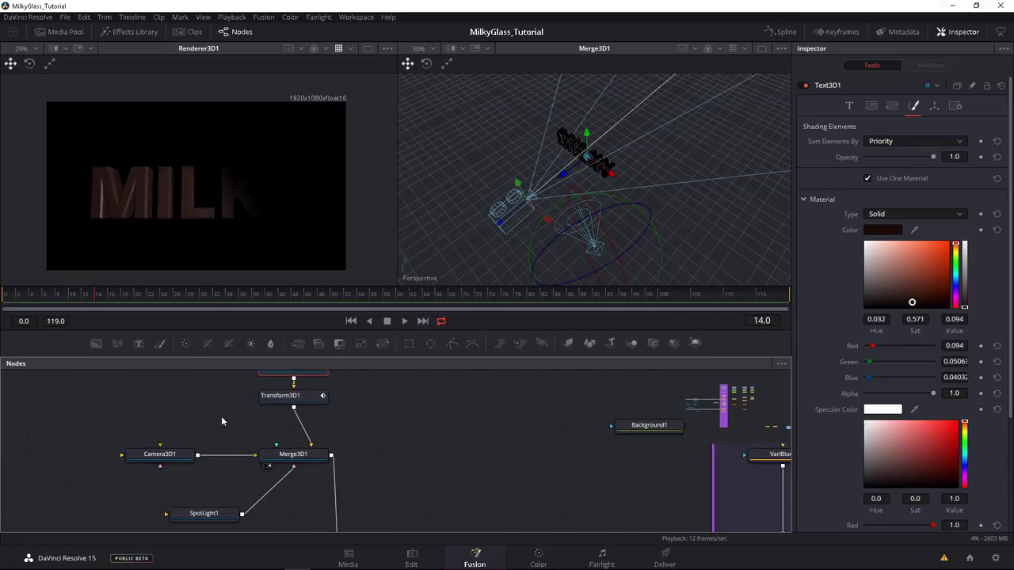
pyautogui.click(228, 457)
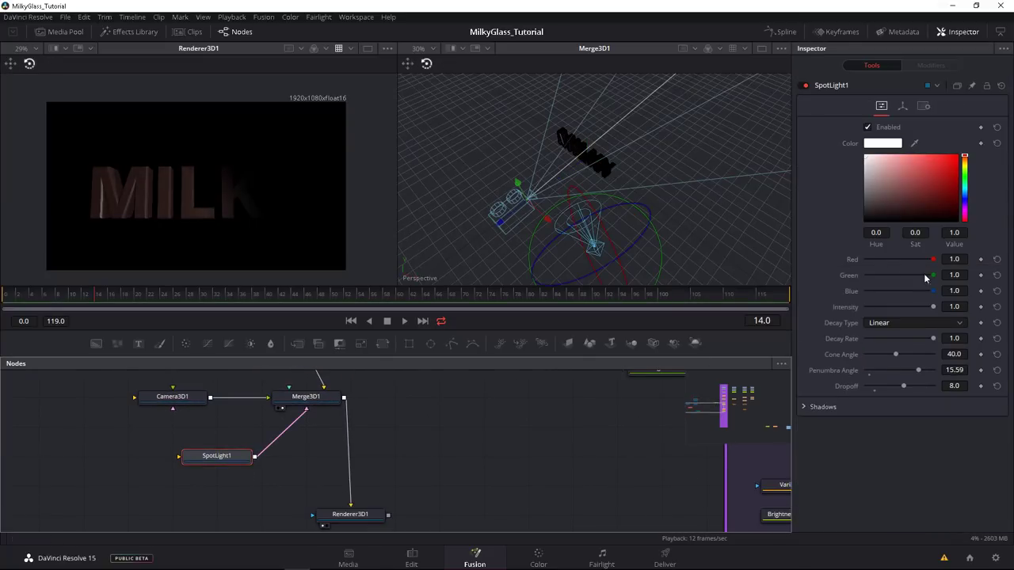
pyautogui.click(956, 259)
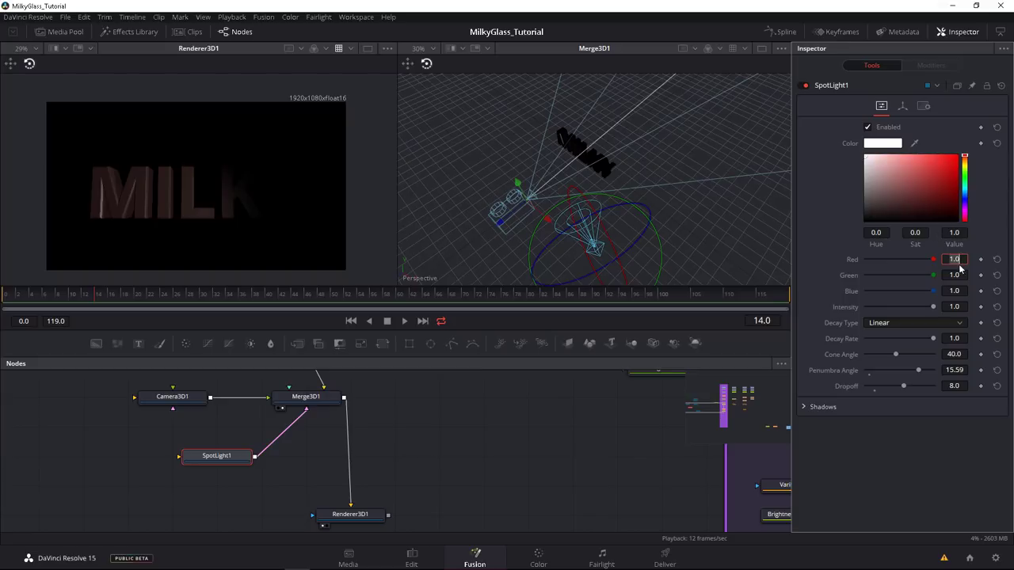
pyautogui.write('5')
pyautogui.press('Tab')
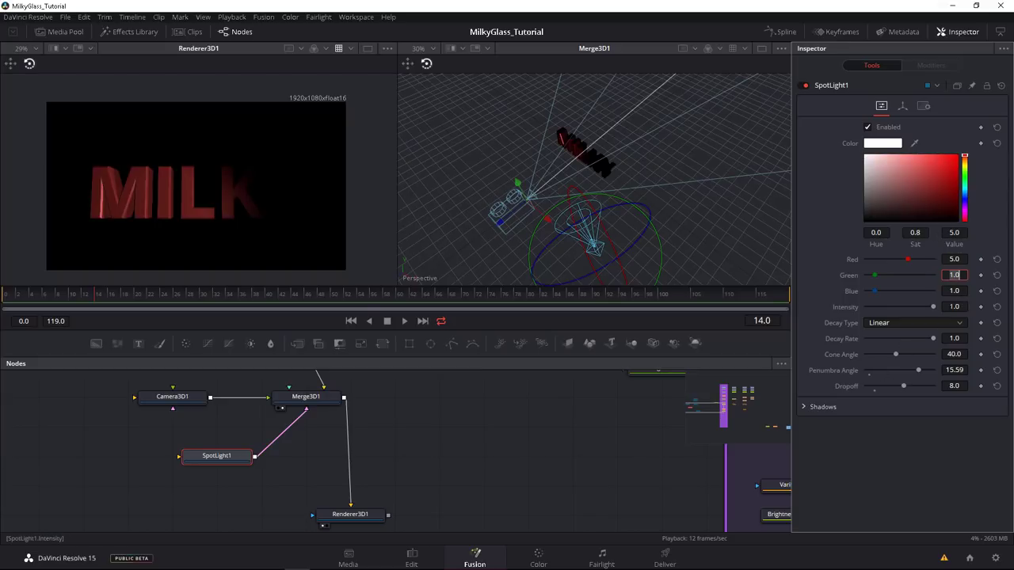
pyautogui.press('Tab')
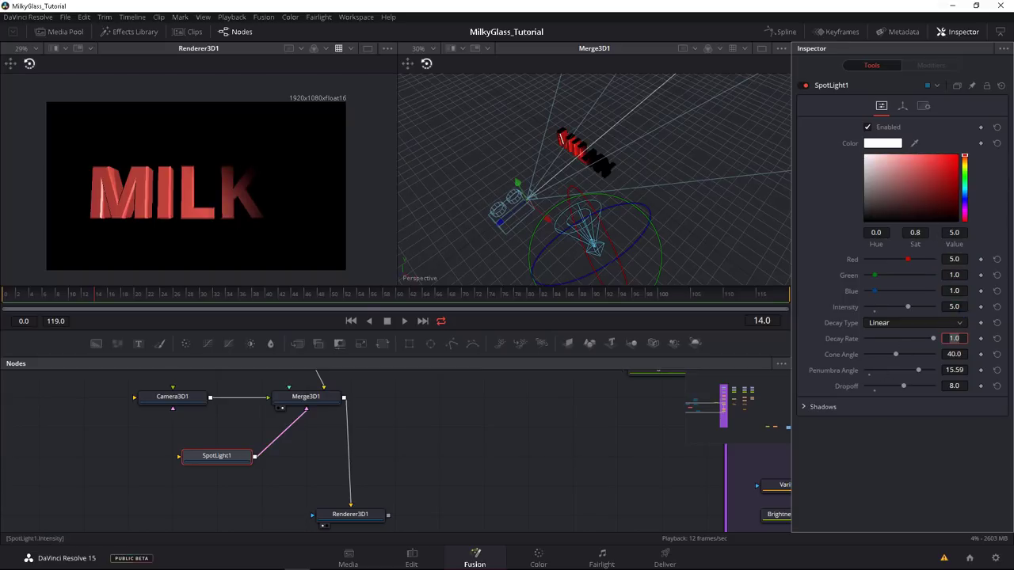
# Step: Tint the spotlight a strong orange with Red 15.0, Blue 0.0 and Green raised slightly above 1.26
pyautogui.moveTo(910, 263); pyautogui.dragTo(945, 270)
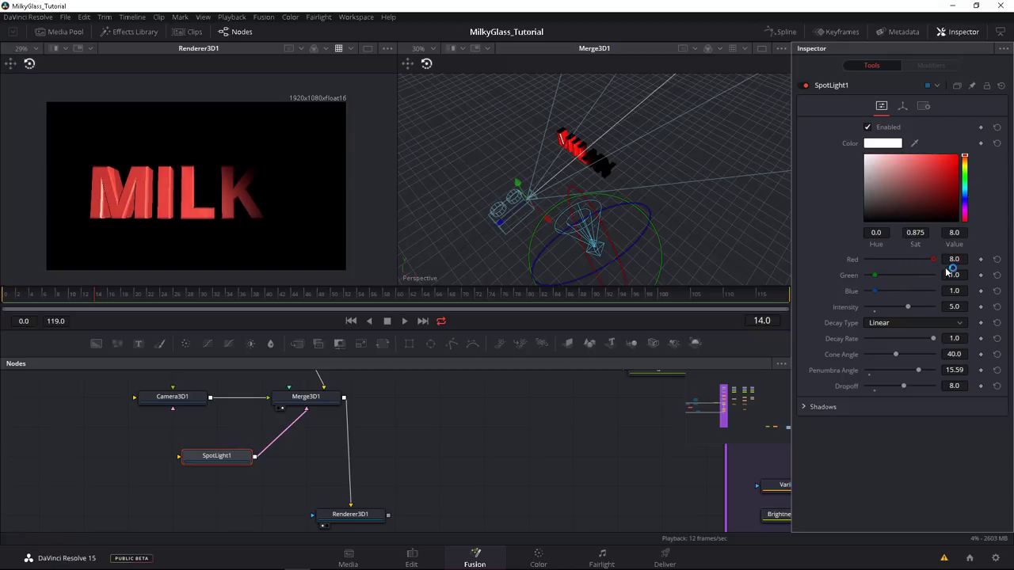
pyautogui.moveTo(877, 274)
pyautogui.mouseDown()
pyautogui.moveTo(865, 294)
pyautogui.moveTo(878, 279)
pyautogui.mouseUp()
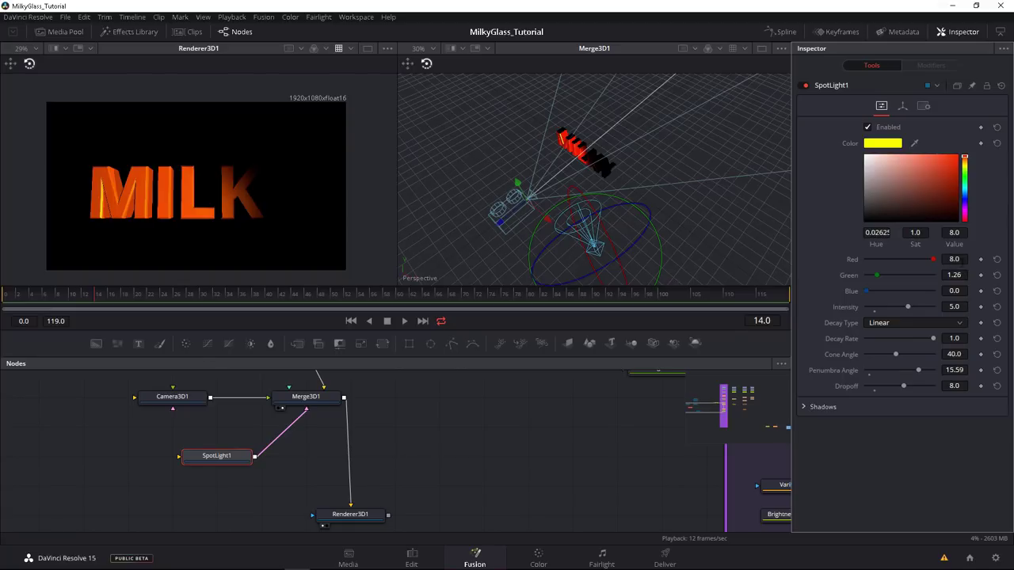
pyautogui.press('Tab')
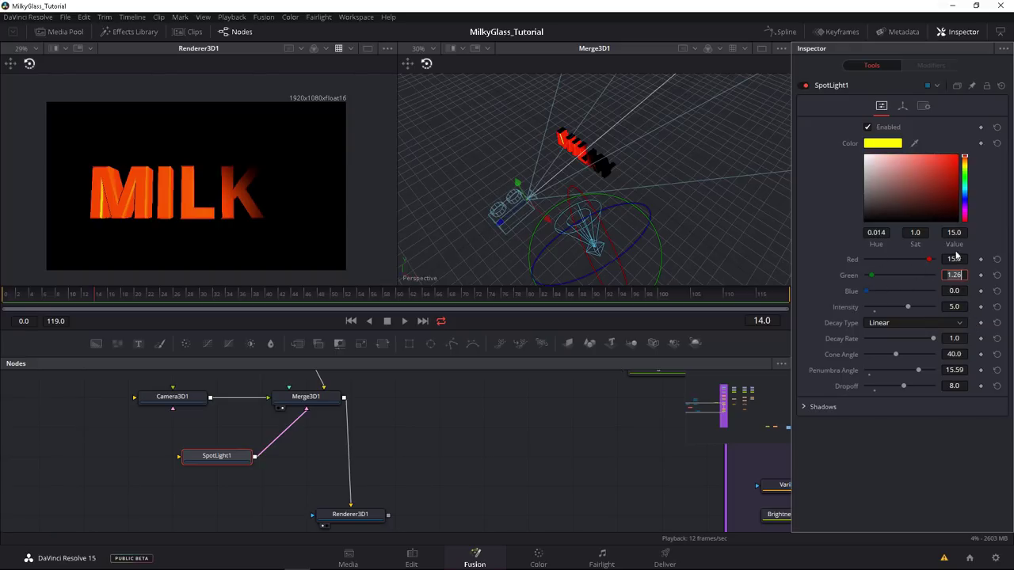
pyautogui.moveTo(871, 279); pyautogui.dragTo(877, 280)
# Step: Add a Soft Glow node after the 3D renderer
pyautogui.moveTo(389, 484); pyautogui.dragTo(369, 413)
pyautogui.hotkey('shift', 'space')
pyautogui.write('sof')
pyautogui.press('Return')
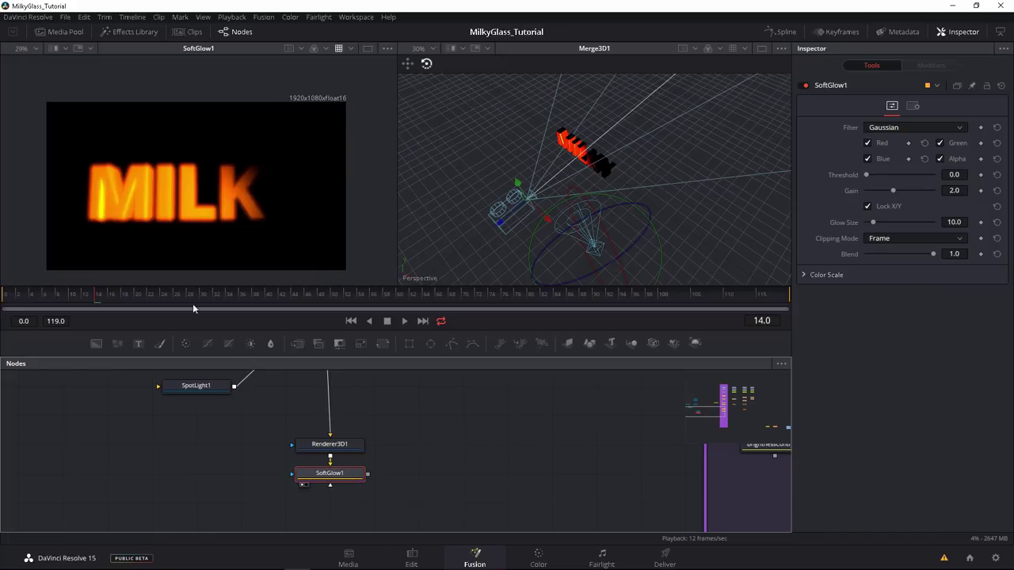
# Step: Set SpotLight1's colour to red 1.0 and green 1.0
pyautogui.moveTo(290, 433); pyautogui.dragTo(344, 552)
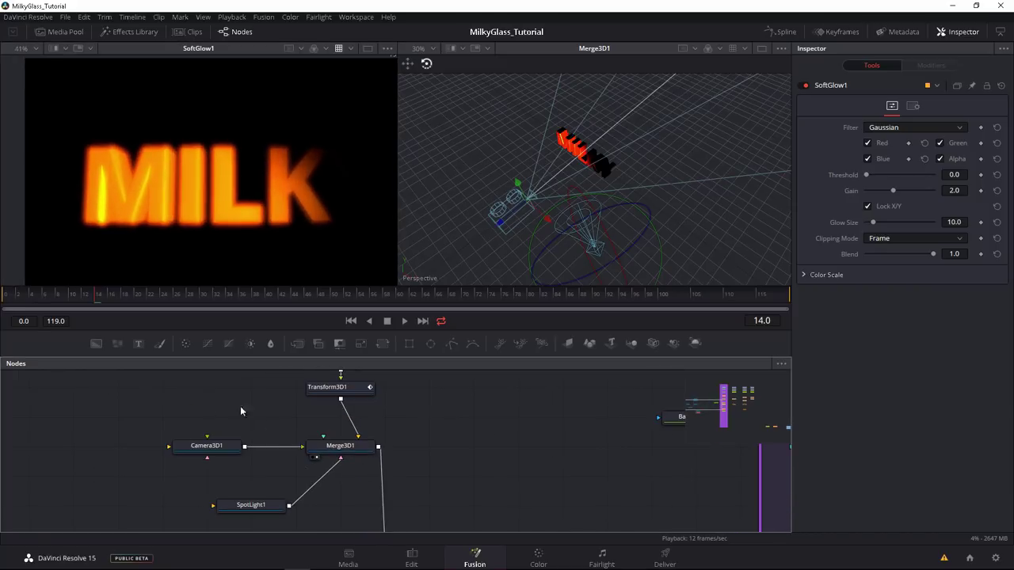
pyautogui.click(272, 503)
pyautogui.click(954, 259)
pyautogui.write('1')
pyautogui.press('Tab')
pyautogui.write('1')
pyautogui.press('Tab')
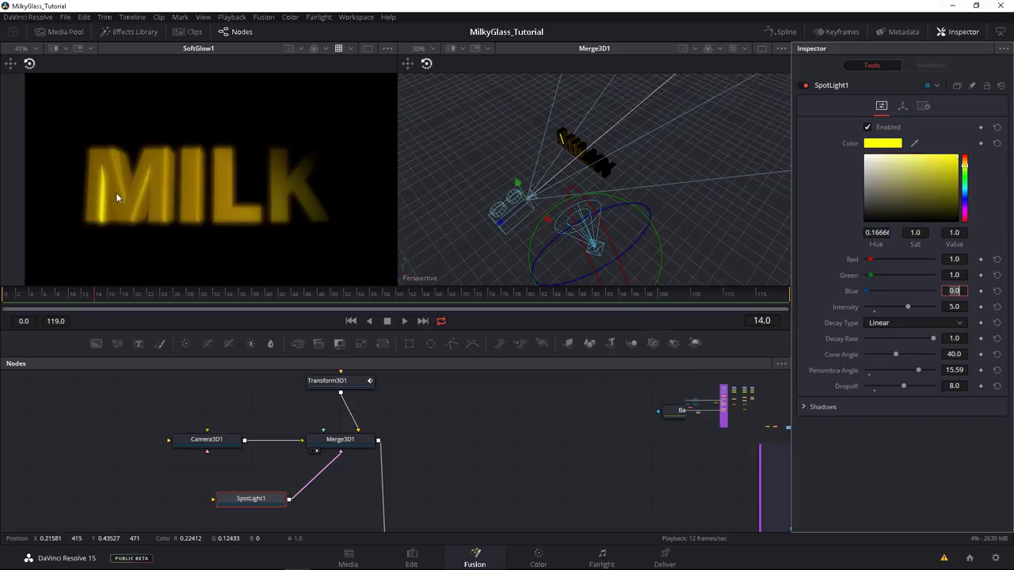
# Step: Set SoftGlow1's gain to about 3.15 and its colour scale to red 2.0, green about 0.378 and blue 0.0
pyautogui.scroll(-3, 200, 492)
pyautogui.click(380, 467)
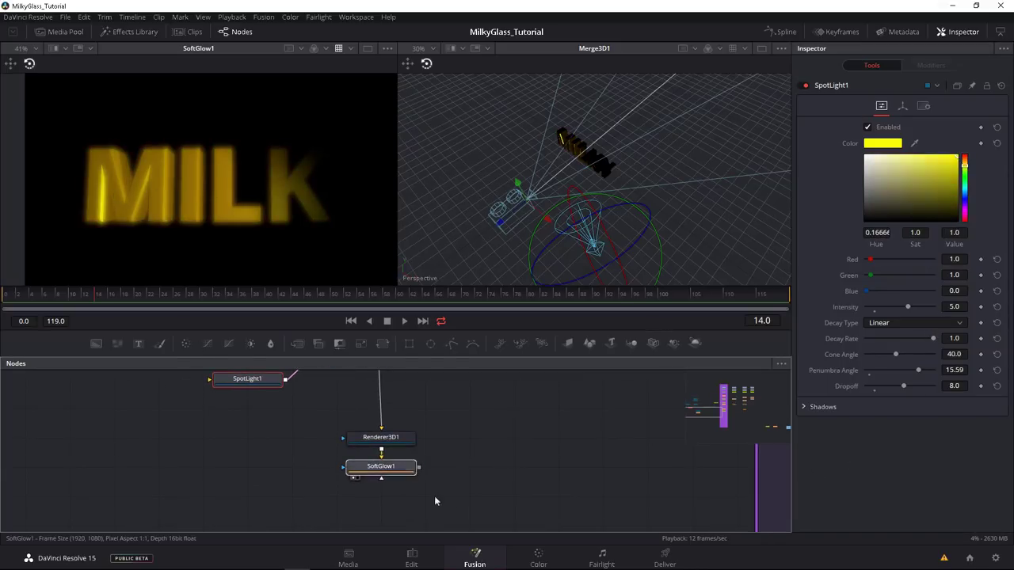
pyautogui.moveTo(897, 192); pyautogui.dragTo(911, 199)
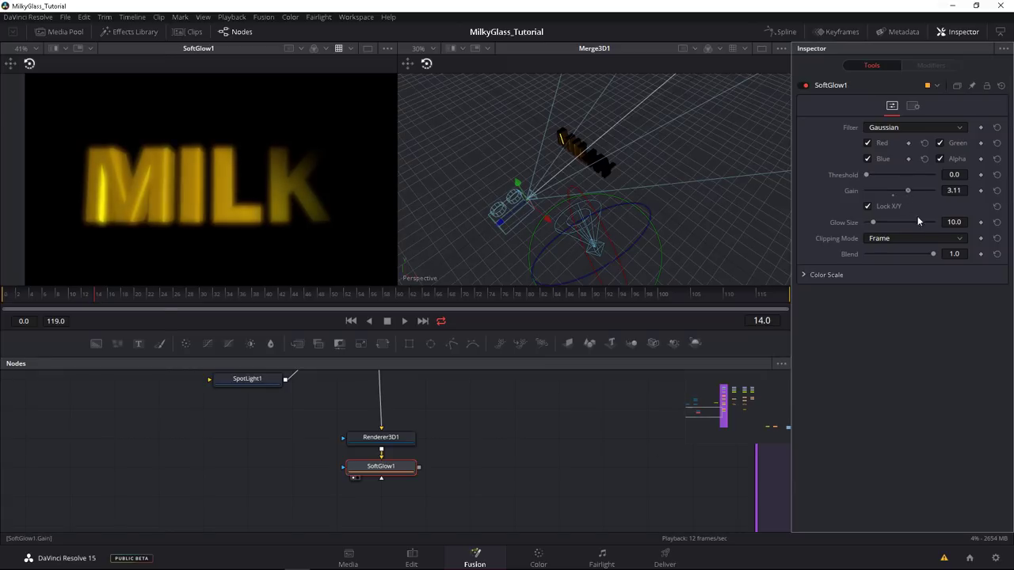
pyautogui.click(805, 276)
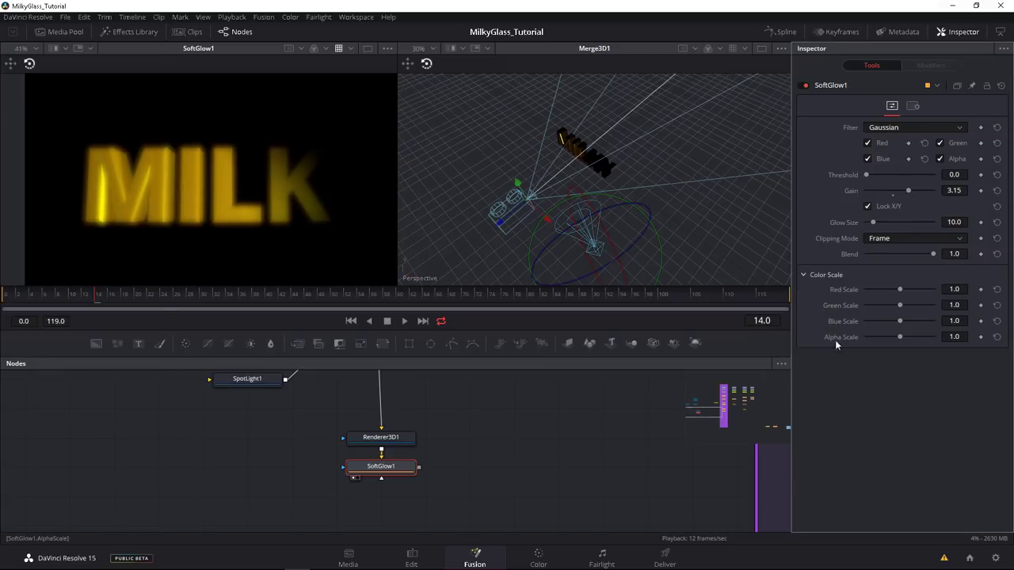
pyautogui.moveTo(898, 290); pyautogui.dragTo(933, 290)
pyautogui.moveTo(900, 321); pyautogui.dragTo(874, 306)
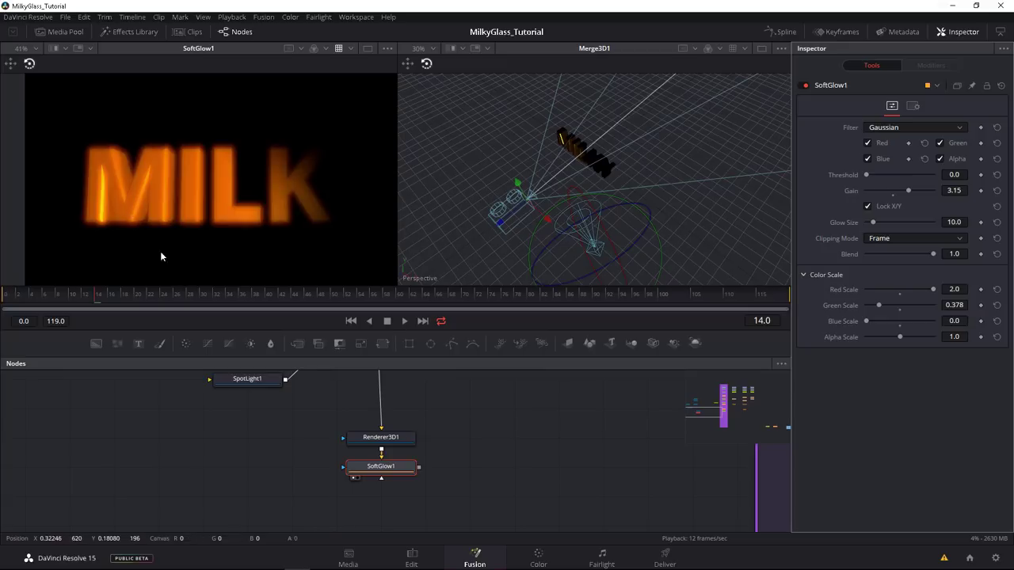
# Step: Undo the glow's colour scale changes and delete the SoftGlow1 node
pyautogui.moveTo(293, 426); pyautogui.dragTo(283, 423)
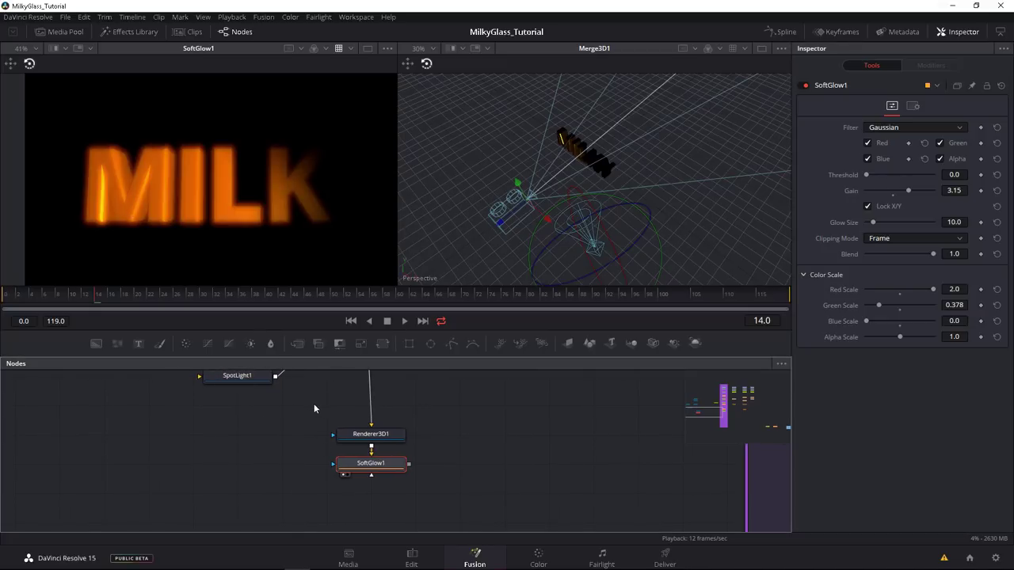
pyautogui.hotkey('ctrl', 'z')
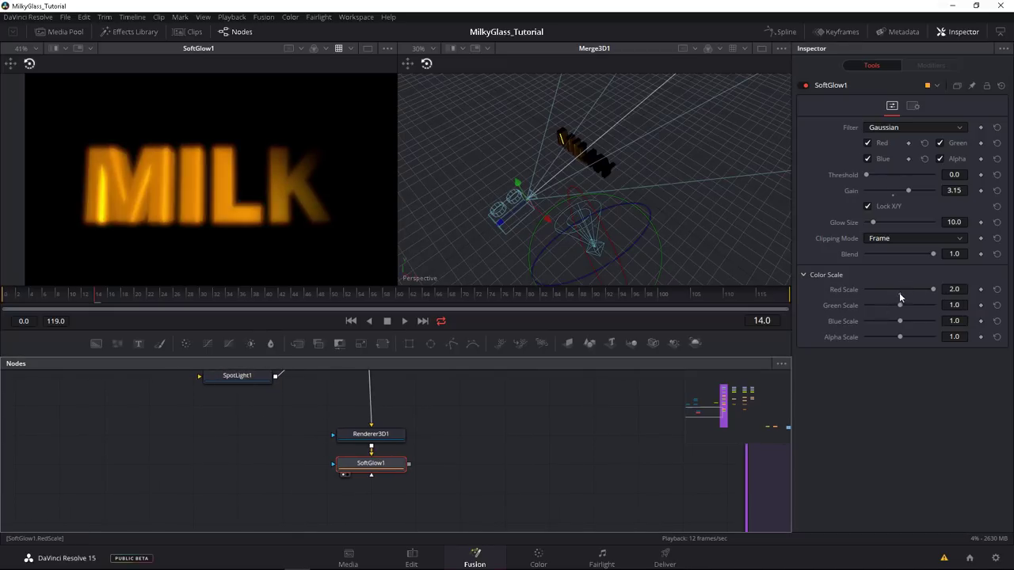
pyautogui.click(899, 295)
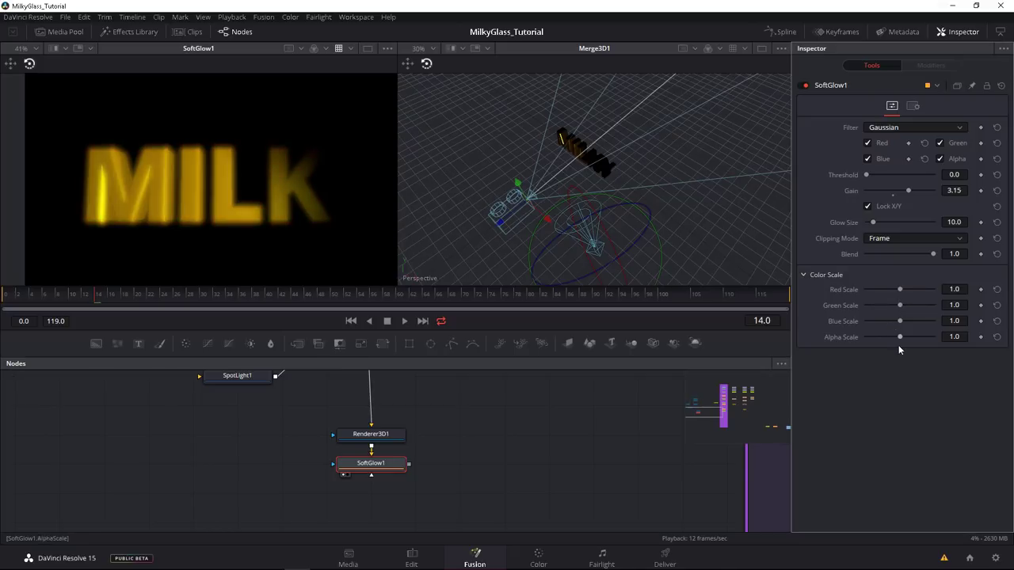
pyautogui.press('Delete')
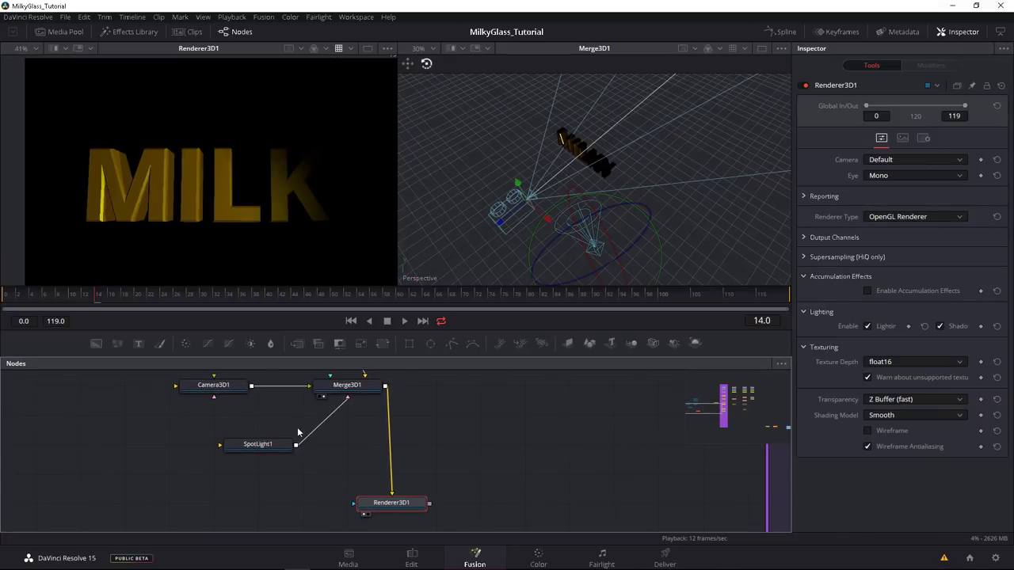
# Step: Set SpotLight1's colour to red 8.0 and green 2.0
pyautogui.click(278, 452)
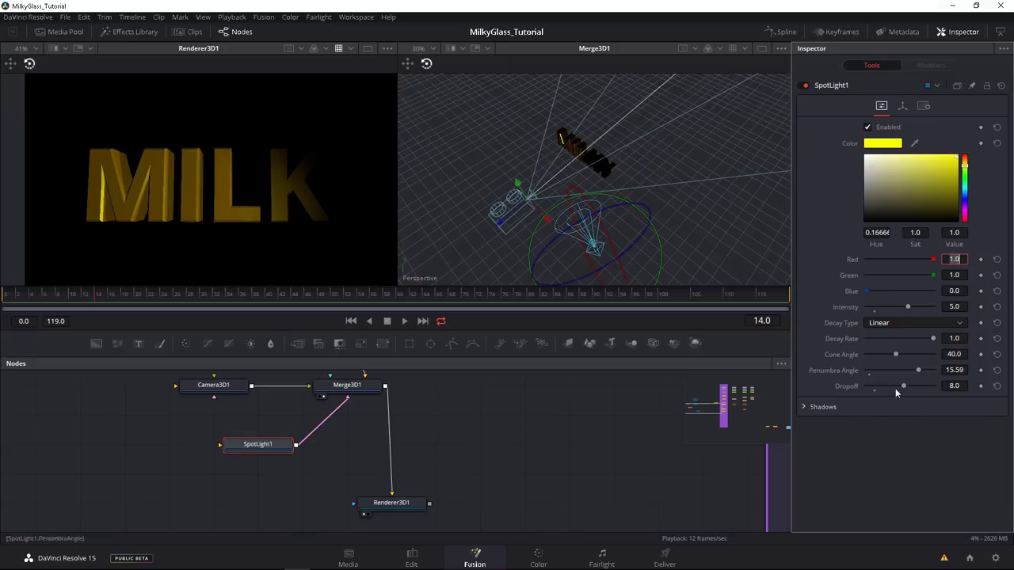
pyautogui.press('Tab')
pyautogui.press('Tab')
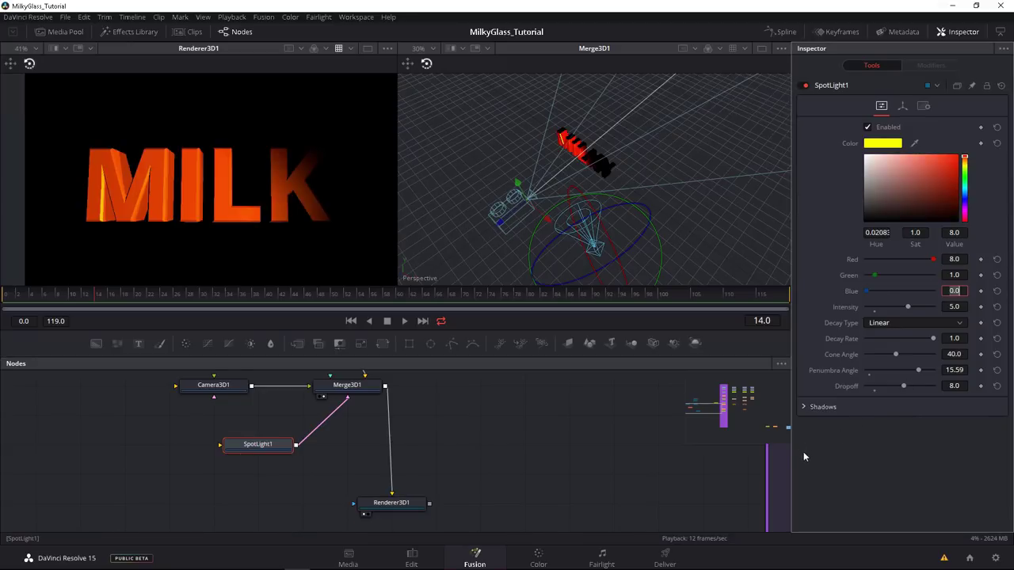
pyautogui.moveTo(955, 275)
pyautogui.mouseDown()
pyautogui.moveTo(940, 275)
pyautogui.moveTo(950, 275)
pyautogui.mouseUp()
pyautogui.moveTo(946, 275); pyautogui.dragTo(966, 277)
pyautogui.write('2')
pyautogui.press('Tab')
# Step: Select Renderer3D1 and play back the animation to check the light on the moving text
pyautogui.moveTo(380, 514); pyautogui.dragTo(295, 479)
pyautogui.click(301, 469)
pyautogui.press('space')
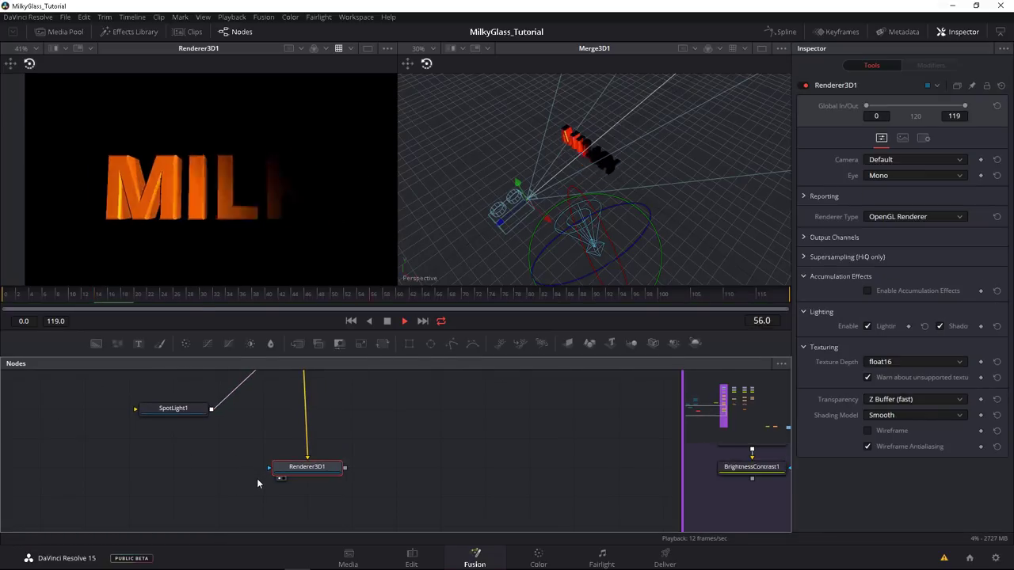
pyautogui.press('space')
pyautogui.moveTo(226, 457); pyautogui.dragTo(226, 466)
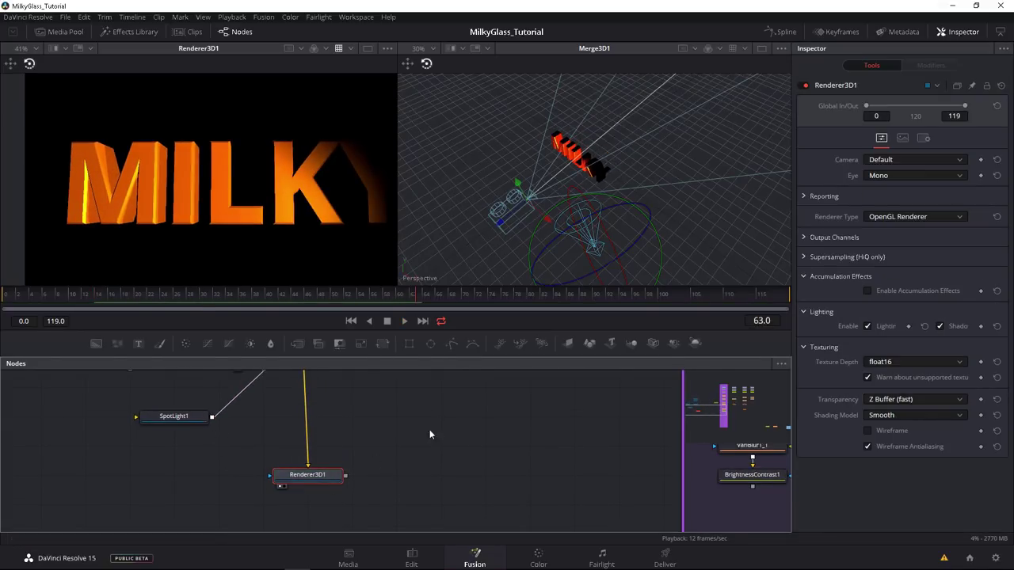
# Step: Enable Accumulation Effects on Renderer3D1 and raise the depth of field quality, trying 32 before settling on 64
pyautogui.click(804, 277)
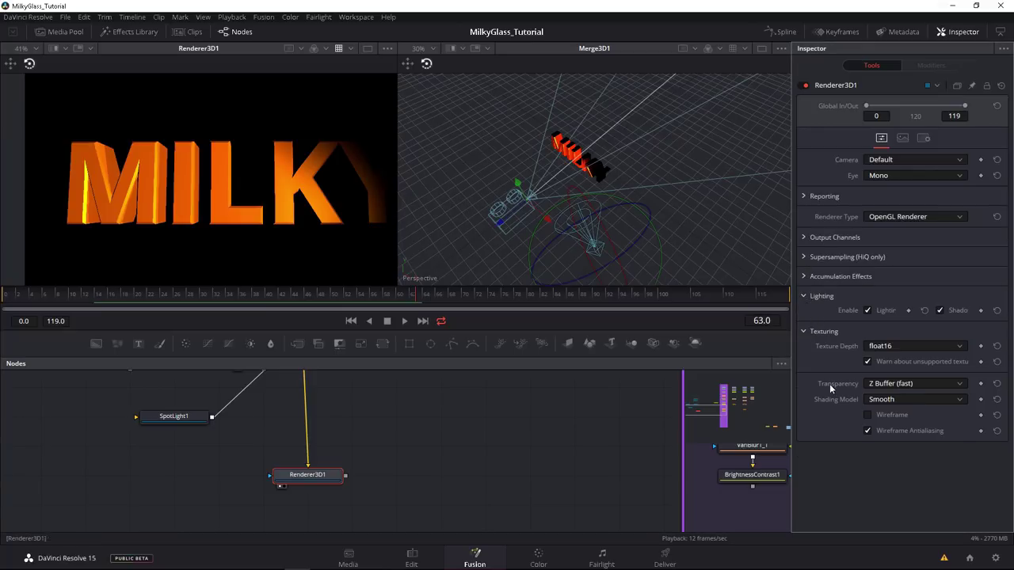
pyautogui.click(804, 275)
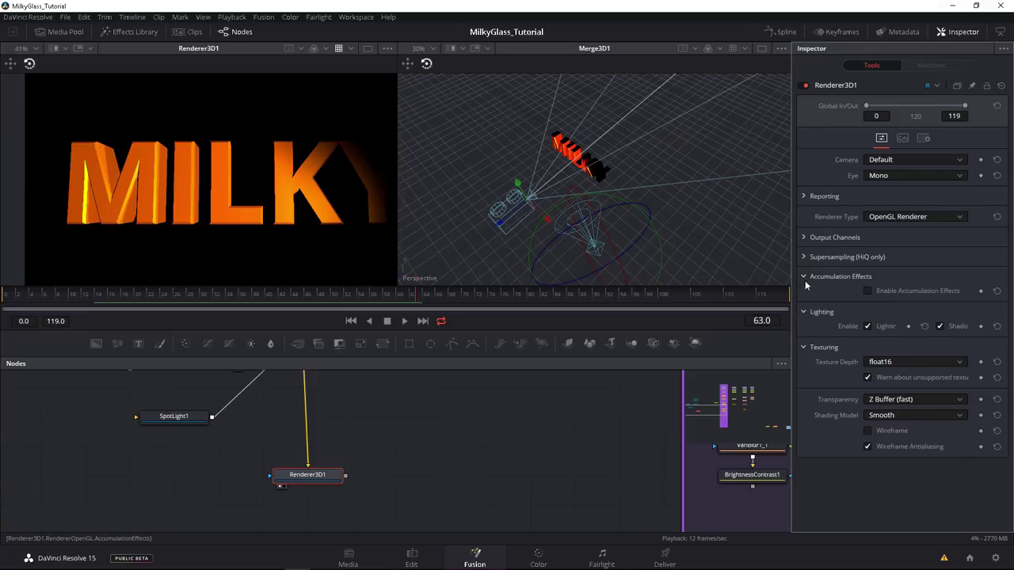
pyautogui.click(868, 291)
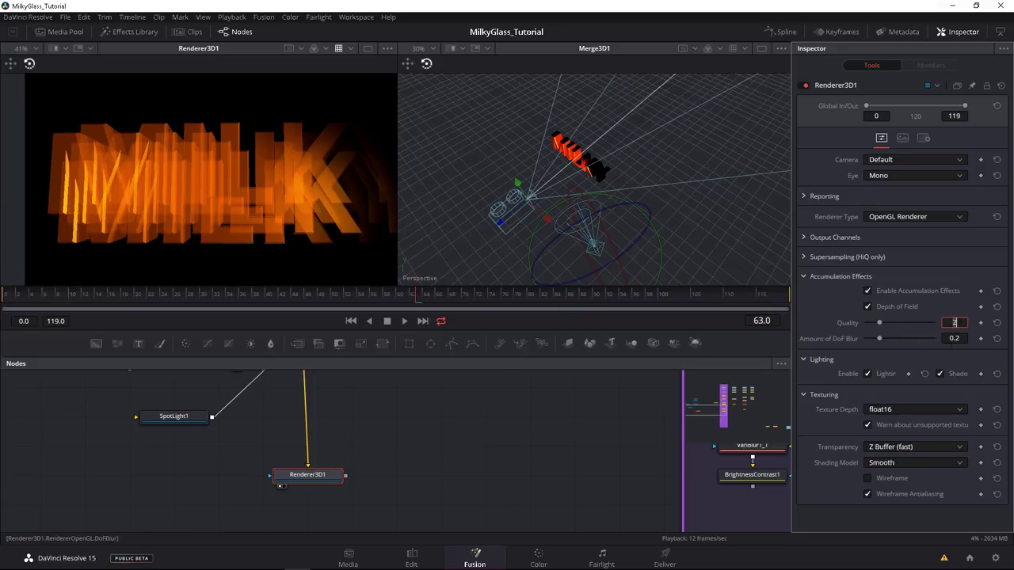
pyautogui.press('BackSpace')
pyautogui.write('32')
pyautogui.press('Tab')
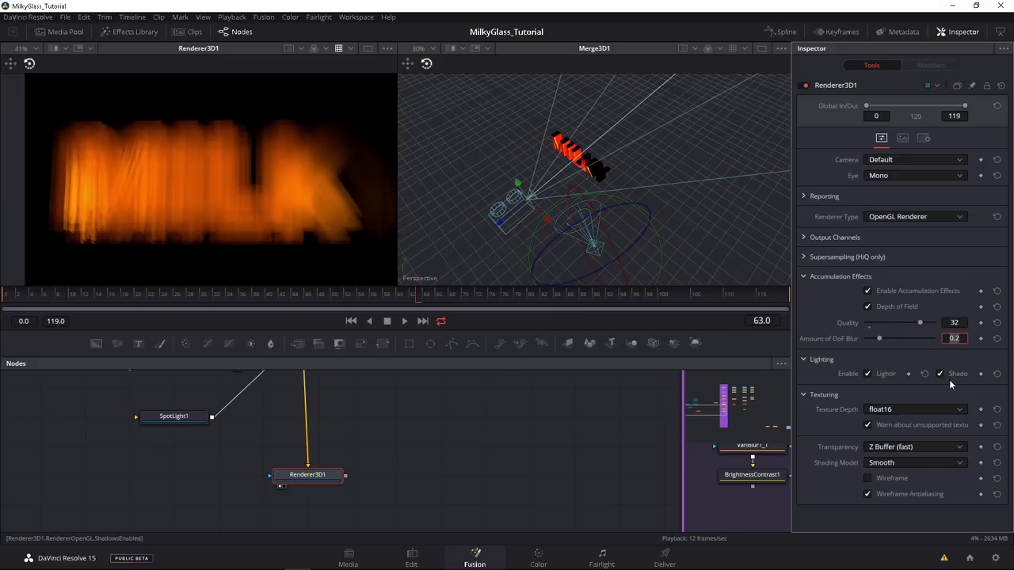
pyautogui.click(962, 323)
pyautogui.write('64')
pyautogui.press('Tab')
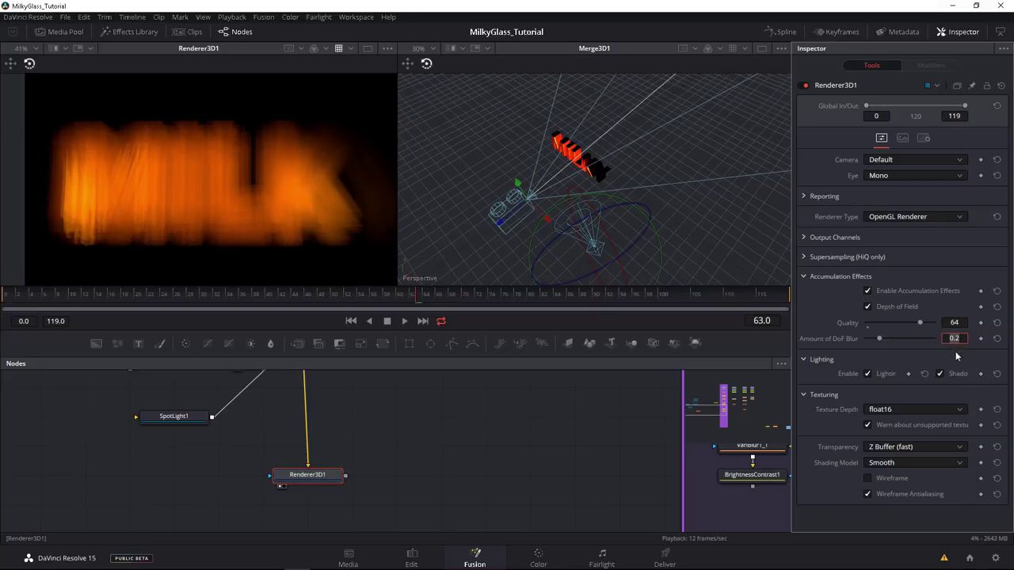
# Step: Make Camera3D1's focal plane visible in the 3D view through its control visibility options
pyautogui.moveTo(242, 440); pyautogui.dragTo(247, 504)
pyautogui.click(195, 467)
pyautogui.click(514, 187)
pyautogui.moveTo(514, 187); pyautogui.dragTo(538, 209)
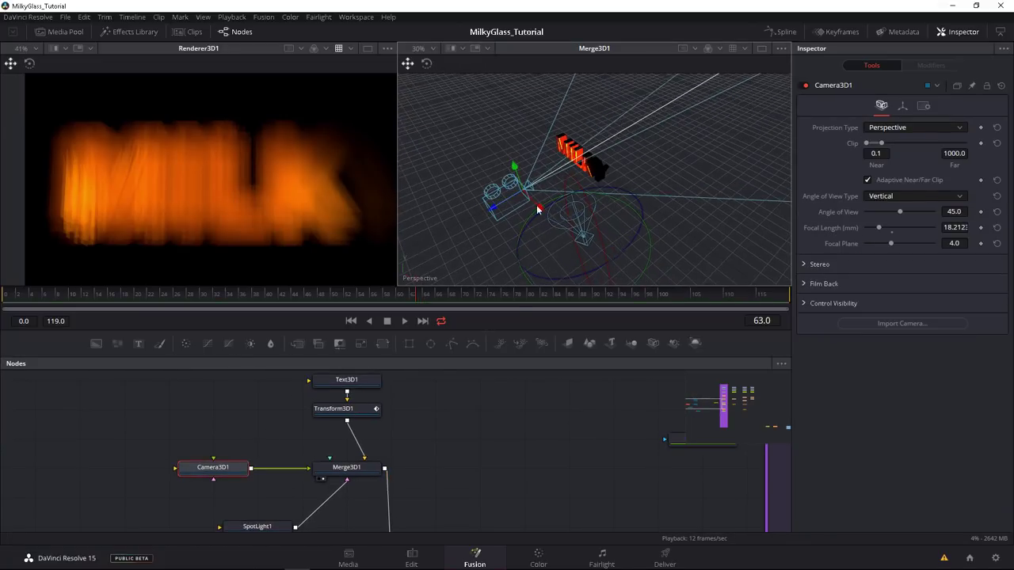
pyautogui.click(808, 284)
pyautogui.click(804, 283)
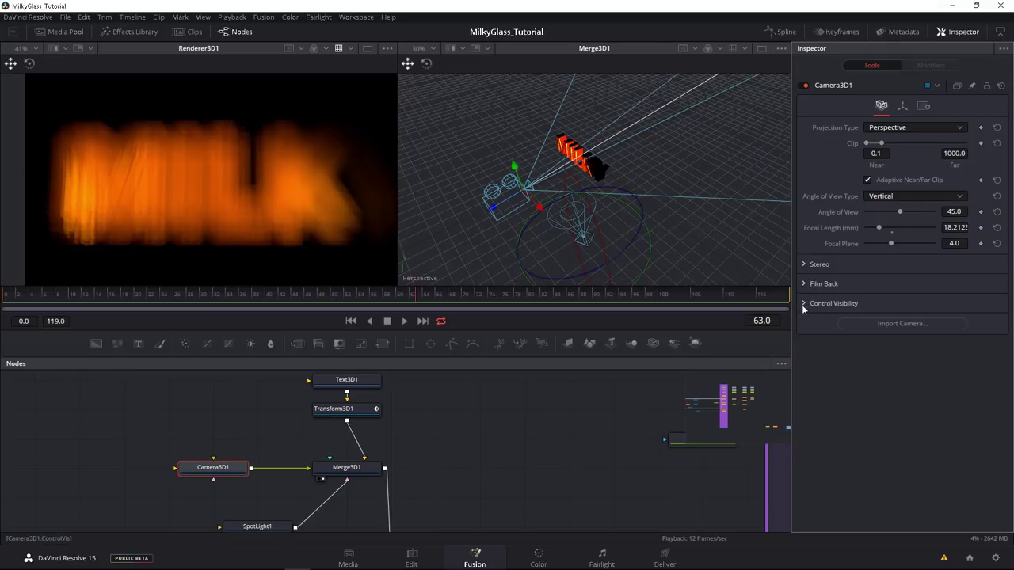
pyautogui.click(803, 303)
pyautogui.click(867, 365)
pyautogui.click(867, 365)
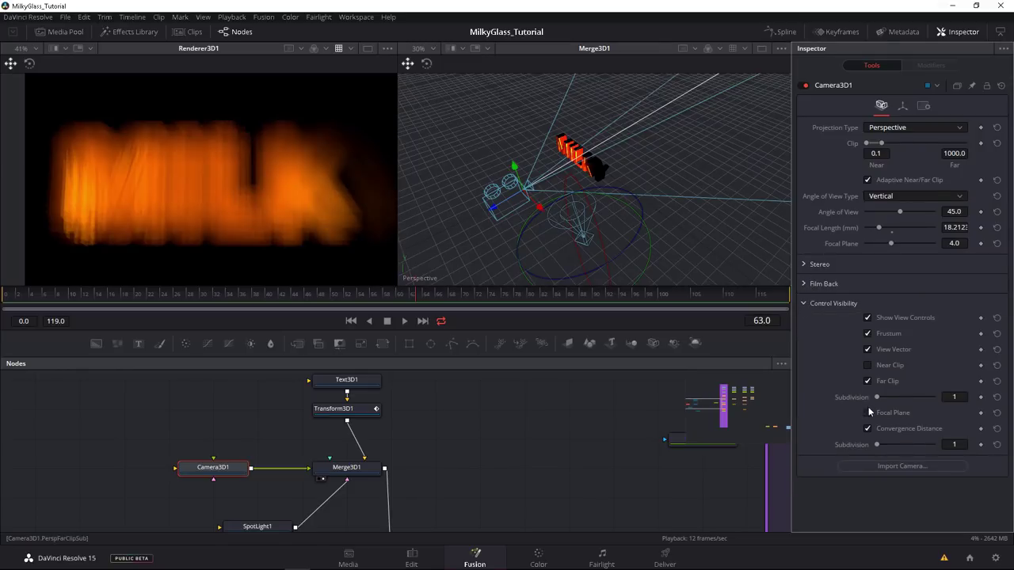
pyautogui.click(869, 412)
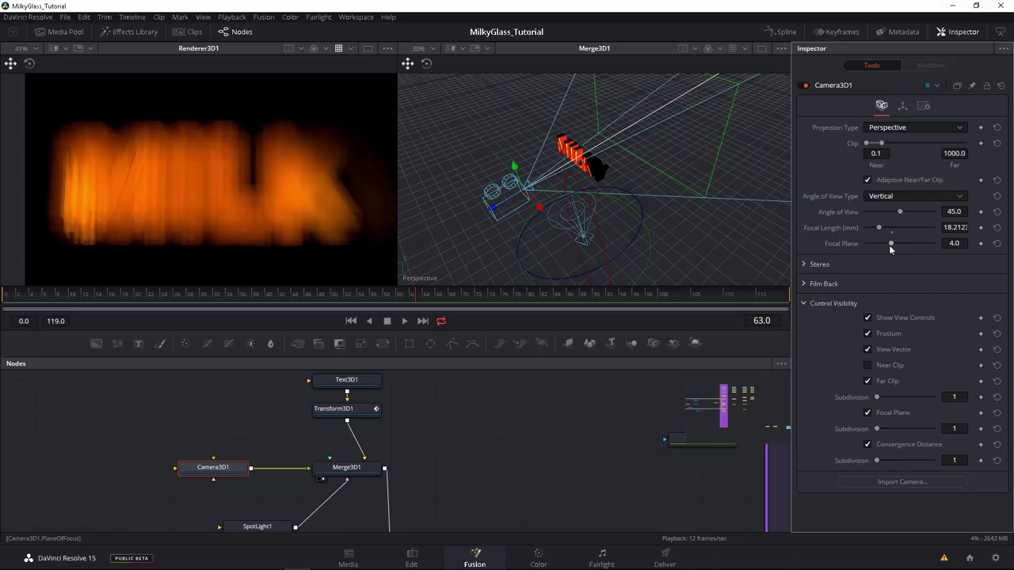
# Step: Bring Camera3D1's focal plane onto the front of the text by setting it to about 1.51
pyautogui.moveTo(891, 246); pyautogui.dragTo(879, 245)
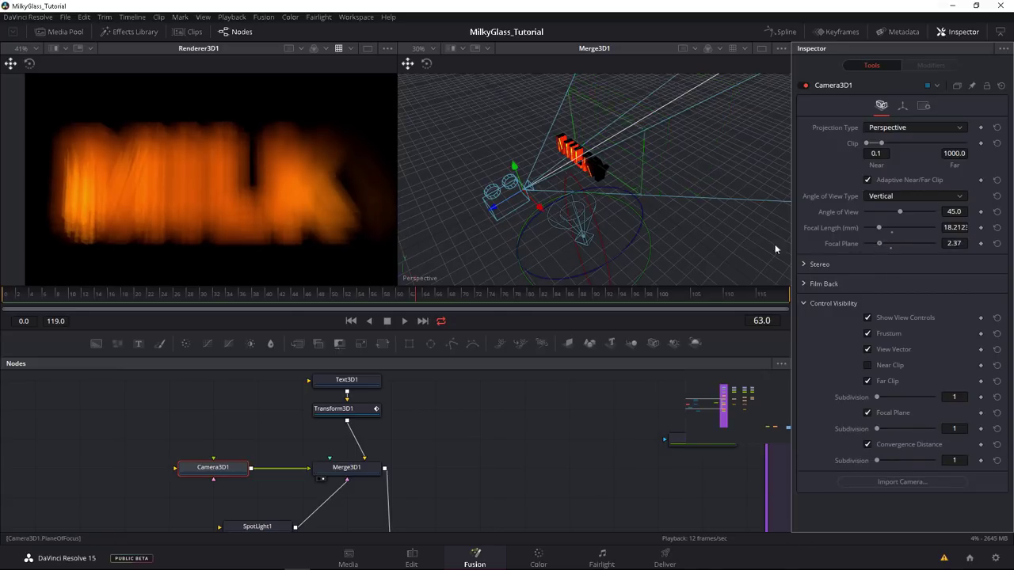
pyautogui.moveTo(552, 187); pyautogui.dragTo(504, 140)
pyautogui.moveTo(878, 247); pyautogui.dragTo(862, 246)
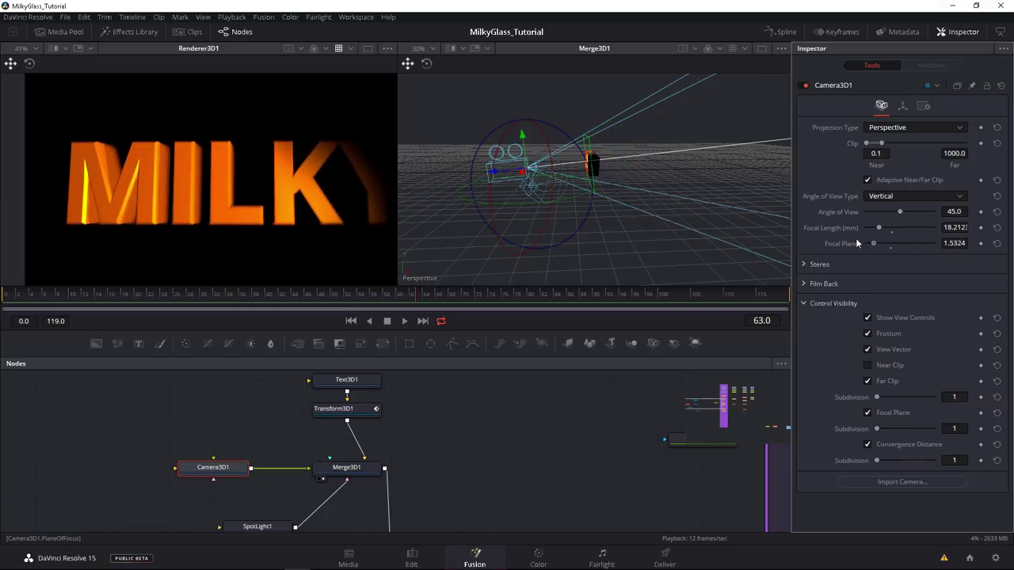
pyautogui.scroll(3, 170, 119)
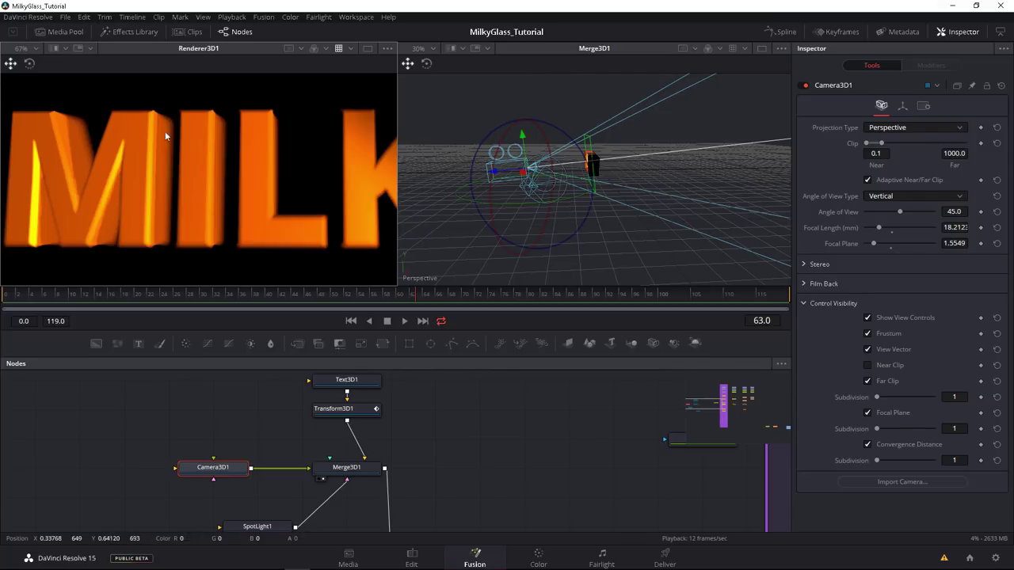
pyautogui.moveTo(871, 241); pyautogui.dragTo(869, 244)
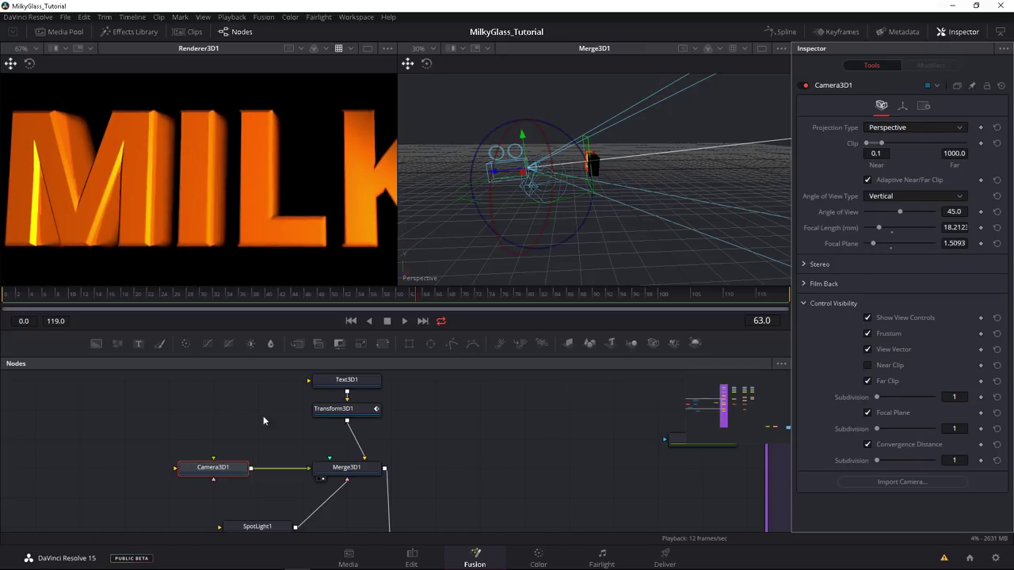
# Step: Scrub through the early frames up to frame 20 to check how the text moves into focus
pyautogui.click(89, 294)
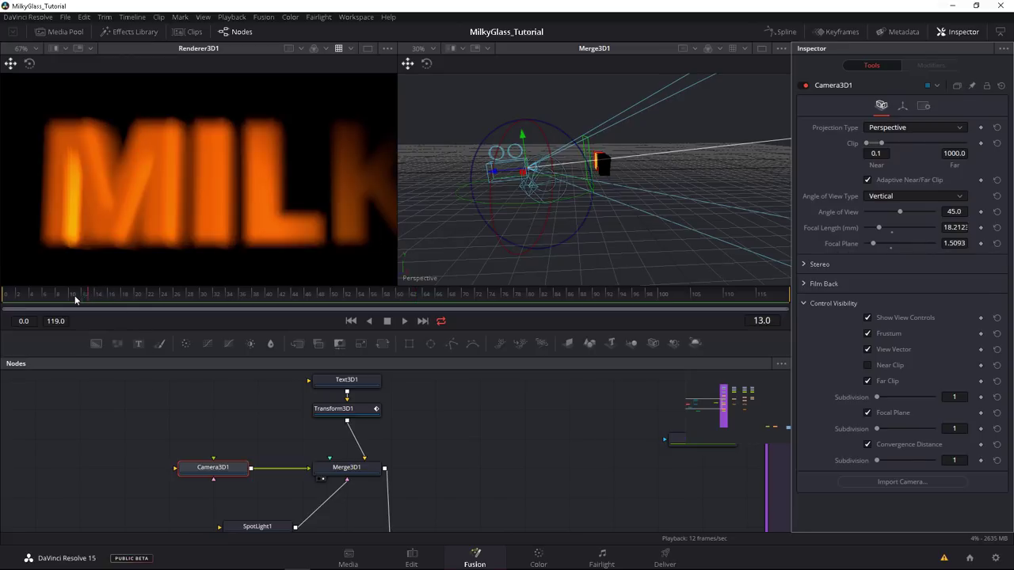
pyautogui.click(50, 296)
pyautogui.click(93, 298)
pyautogui.moveTo(101, 295); pyautogui.dragTo(138, 297)
pyautogui.scroll(-2, 107, 231)
# Step: View the output of BrightnessContrast1 at the end of the glass background chain in place of Renderer3D1's
pyautogui.moveTo(312, 515); pyautogui.dragTo(279, 414)
pyautogui.moveTo(360, 469); pyautogui.dragTo(267, 458)
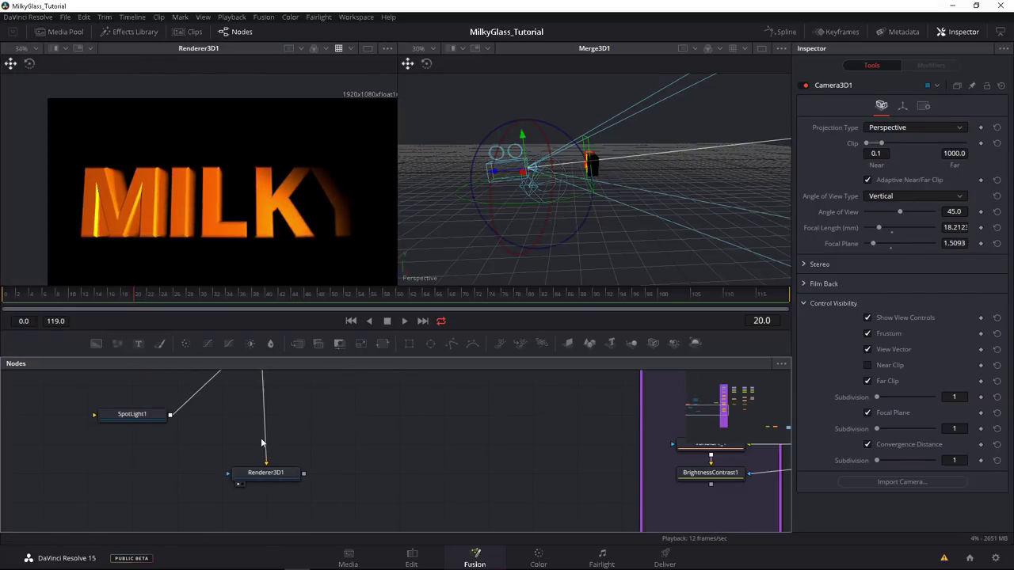
pyautogui.scroll(-5, 272, 477)
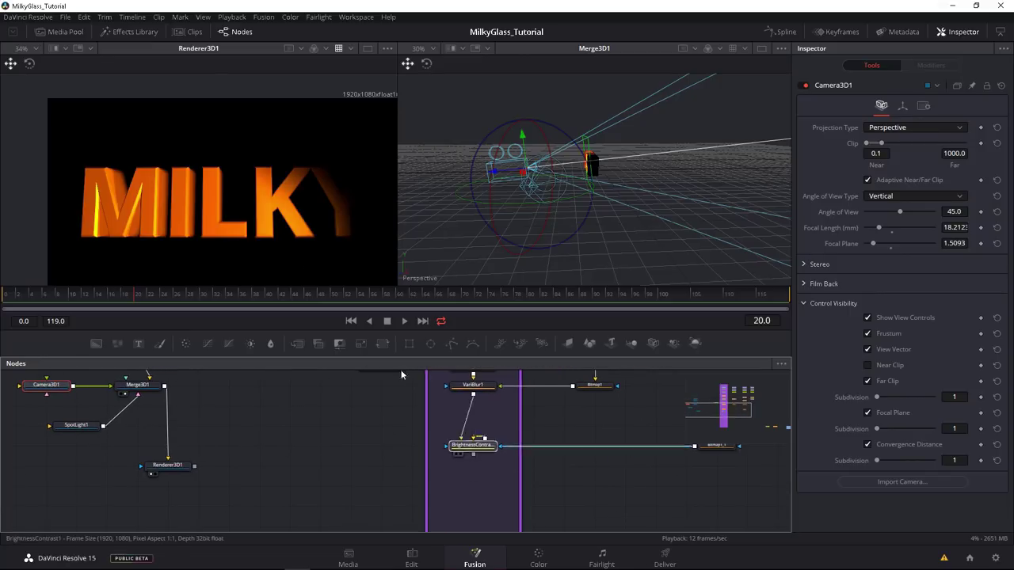
pyautogui.click(455, 474)
pyautogui.moveTo(250, 253); pyautogui.dragTo(236, 238)
pyautogui.moveTo(236, 425); pyautogui.dragTo(216, 391)
pyautogui.moveTo(153, 440); pyautogui.dragTo(154, 459)
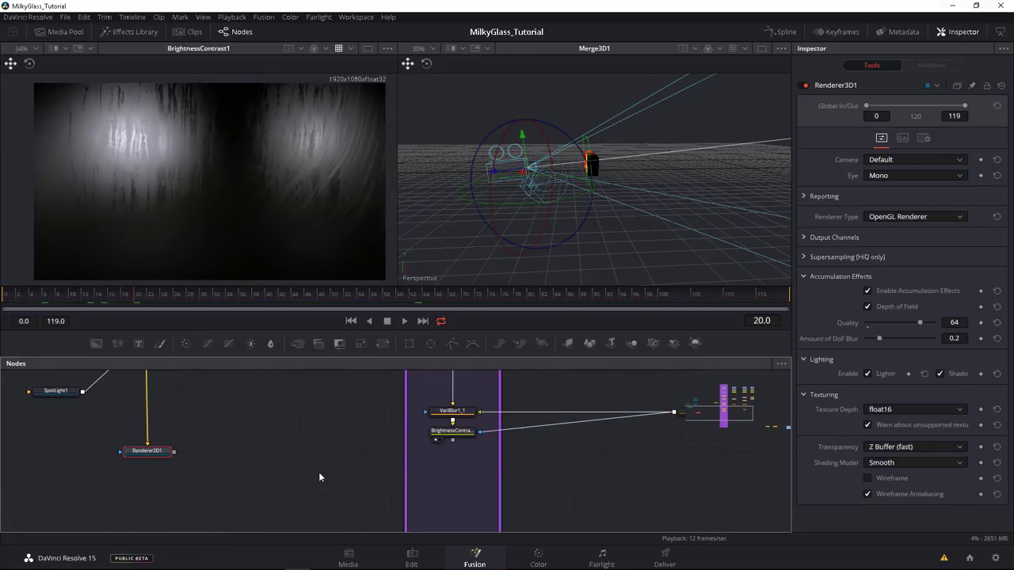
# Step: Add a Blur node fed by Renderer3D1 and show its output in the viewer
pyautogui.click(258, 433)
pyautogui.hotkey('shift', 'space')
pyautogui.write('blu')
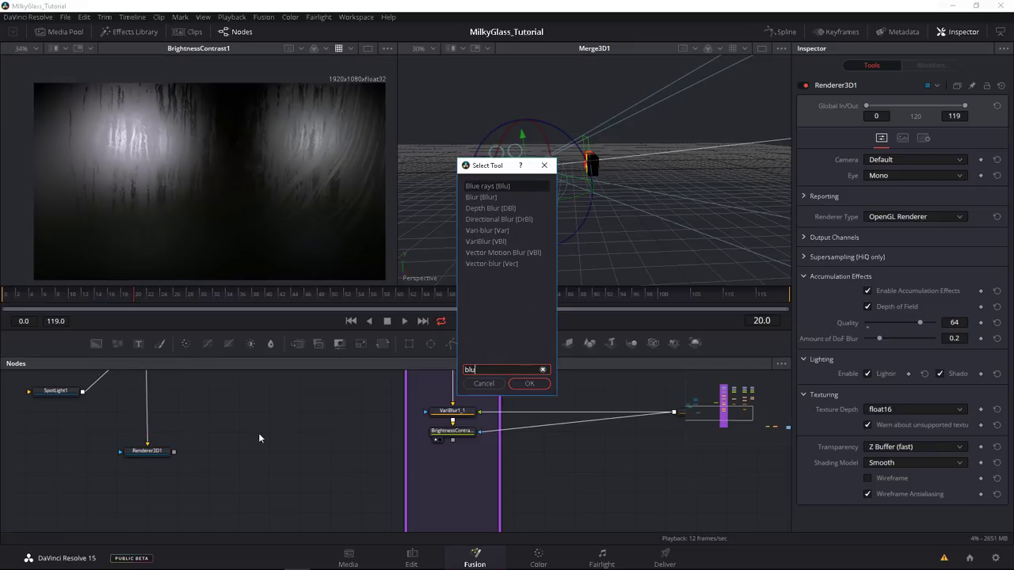
pyautogui.press('Down')
pyautogui.press('Return')
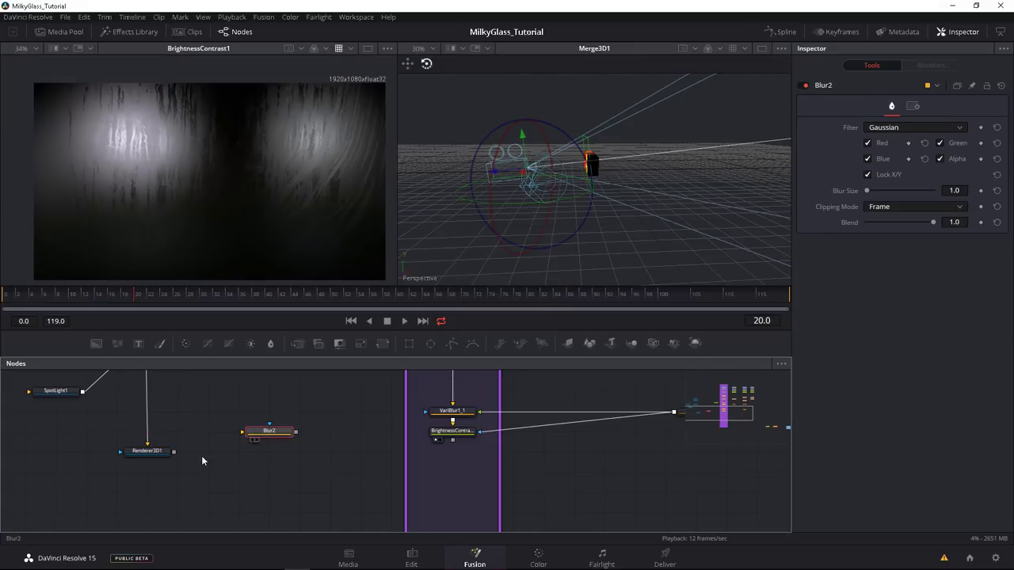
pyautogui.moveTo(174, 452); pyautogui.dragTo(242, 432)
pyautogui.press('1')
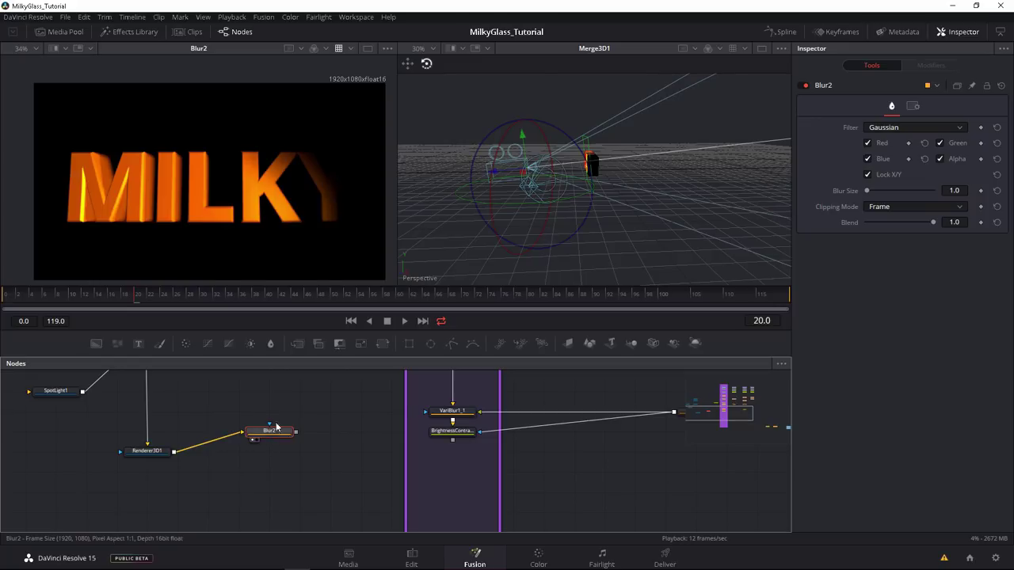
# Step: Set the new Blur's size to about 69.3 and merge its output over BrightnessContrast1
pyautogui.moveTo(867, 190); pyautogui.dragTo(911, 193)
pyautogui.moveTo(296, 432); pyautogui.dragTo(279, 453)
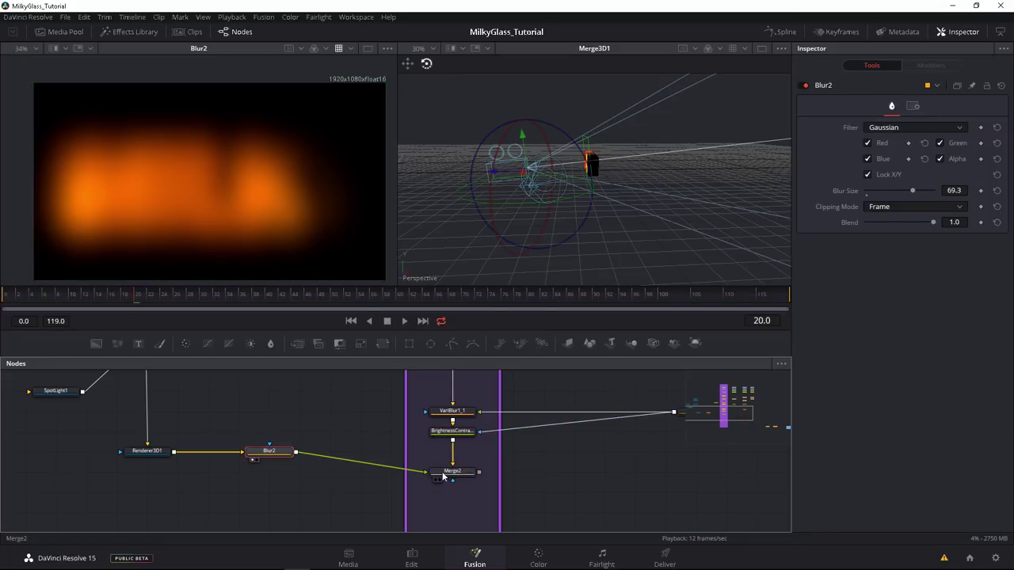
# Step: Place Merge2 directly beneath BrightnessContrast1, set its alpha gain to 0 and show its output in the viewer
pyautogui.moveTo(444, 475); pyautogui.dragTo(444, 454)
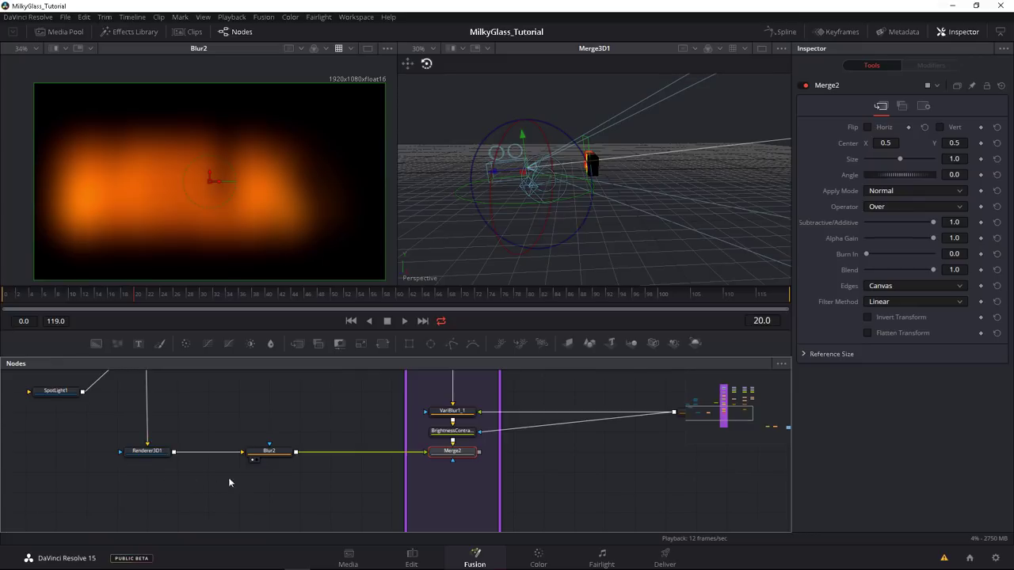
pyautogui.click(270, 451)
pyautogui.click(453, 453)
pyautogui.moveTo(934, 237); pyautogui.dragTo(921, 242)
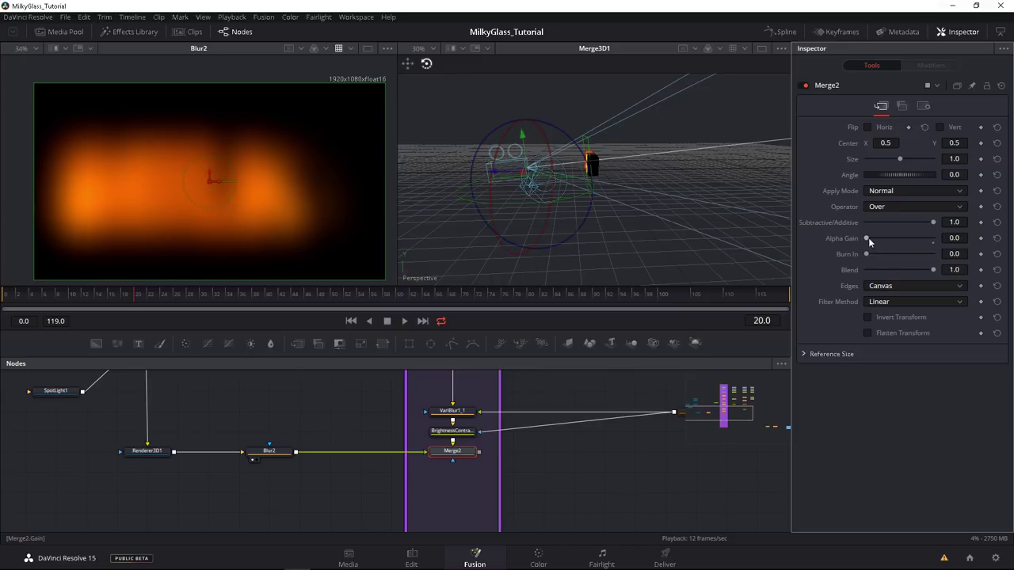
pyautogui.click(879, 193)
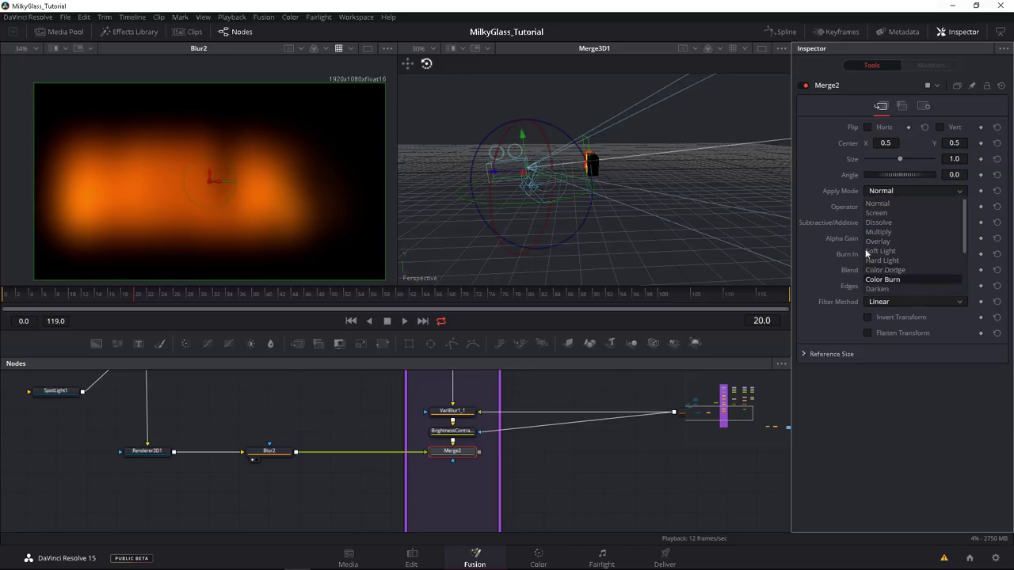
pyautogui.click(860, 274)
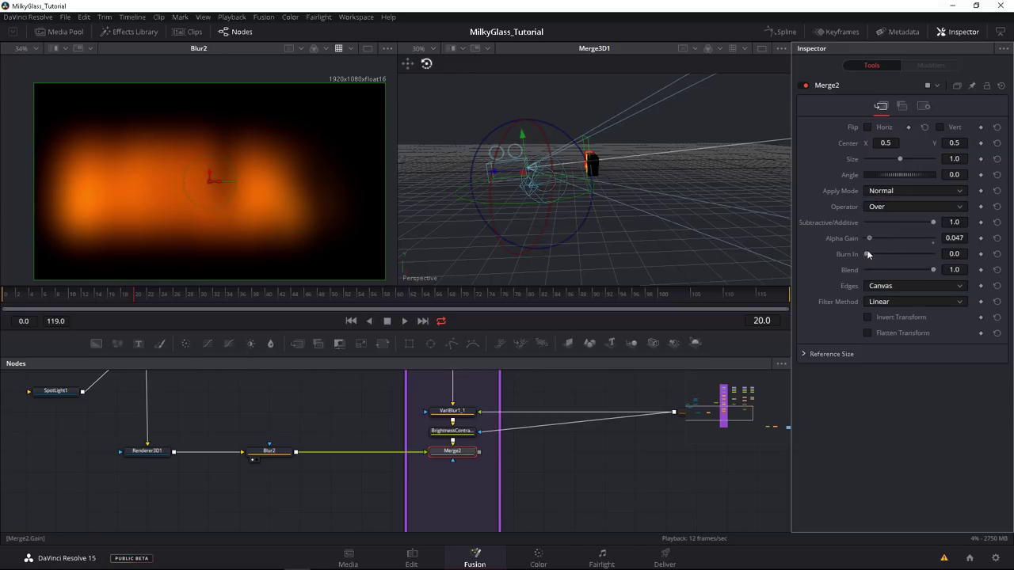
pyautogui.press('1')
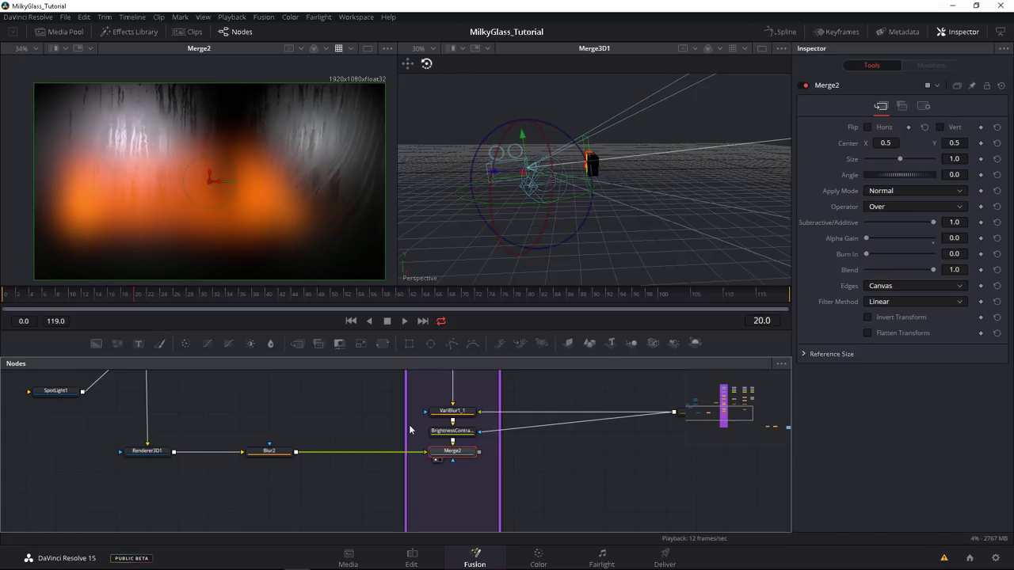
# Step: Pull Merge2 out of the end of the glass chain and reinsert it ahead of VariBlur1
pyautogui.moveTo(397, 449); pyautogui.dragTo(423, 450)
pyautogui.moveTo(423, 412); pyautogui.dragTo(577, 395)
pyautogui.click(540, 414)
pyautogui.scroll(-2, 475, 444)
pyautogui.moveTo(565, 399); pyautogui.dragTo(558, 447)
pyautogui.moveTo(302, 467); pyautogui.dragTo(277, 417)
pyautogui.scroll(2, 277, 418)
pyautogui.moveTo(345, 414); pyautogui.dragTo(345, 466)
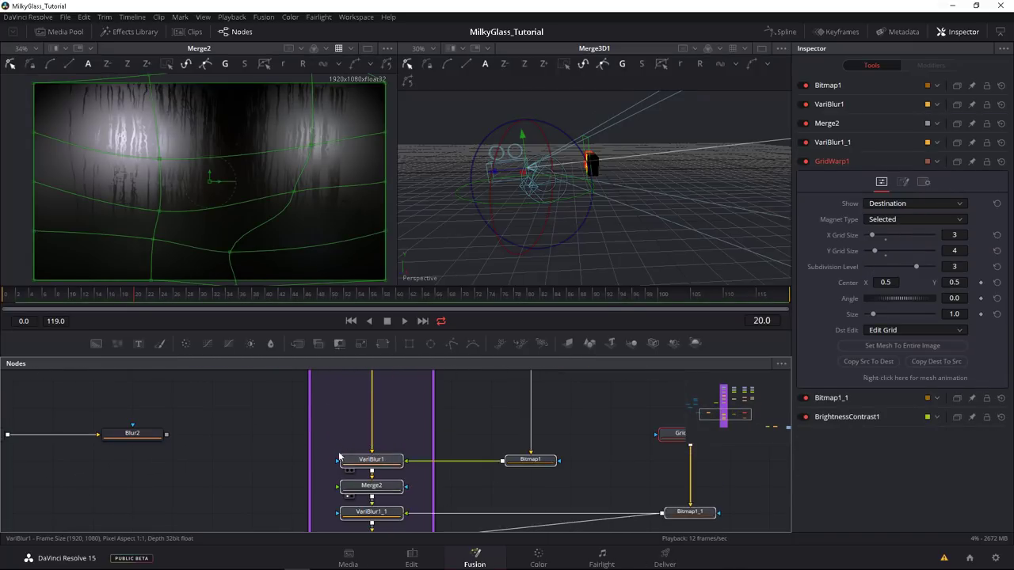
pyautogui.click(277, 466)
pyautogui.moveTo(272, 467); pyautogui.dragTo(289, 449)
pyautogui.moveTo(372, 472); pyautogui.dragTo(373, 419)
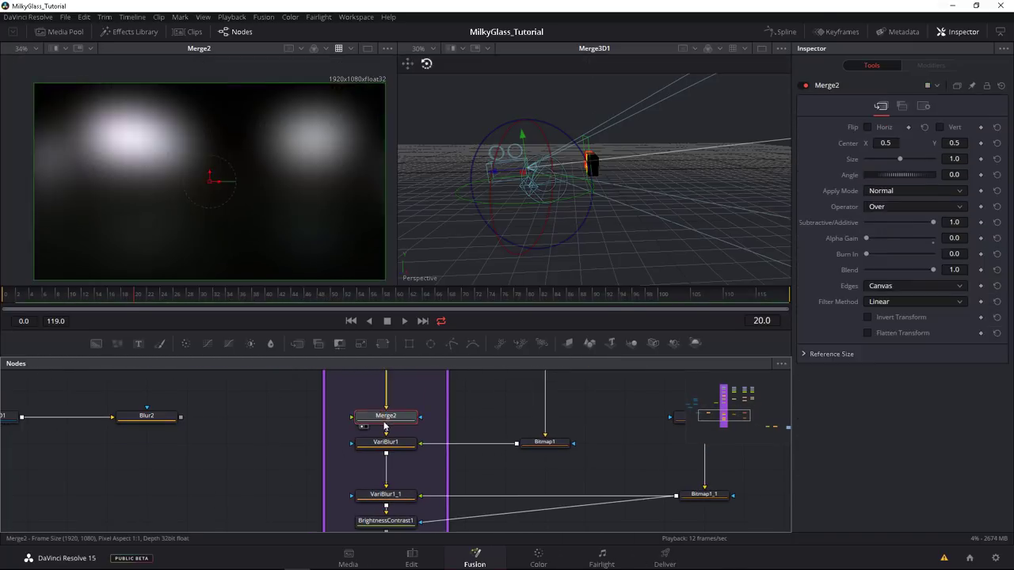
# Step: View the output of BrightnessContrast1 at the end of the chain to check the text behind the glass
pyautogui.moveTo(297, 433)
pyautogui.mouseDown()
pyautogui.moveTo(372, 422)
pyautogui.moveTo(328, 385)
pyautogui.moveTo(279, 249)
pyautogui.mouseUp()
pyautogui.moveTo(348, 438); pyautogui.dragTo(314, 261)
pyautogui.moveTo(360, 469); pyautogui.dragTo(261, 262)
pyautogui.moveTo(248, 449); pyautogui.dragTo(289, 455)
pyautogui.scroll(-1, 274, 476)
pyautogui.scroll(-3, 289, 454)
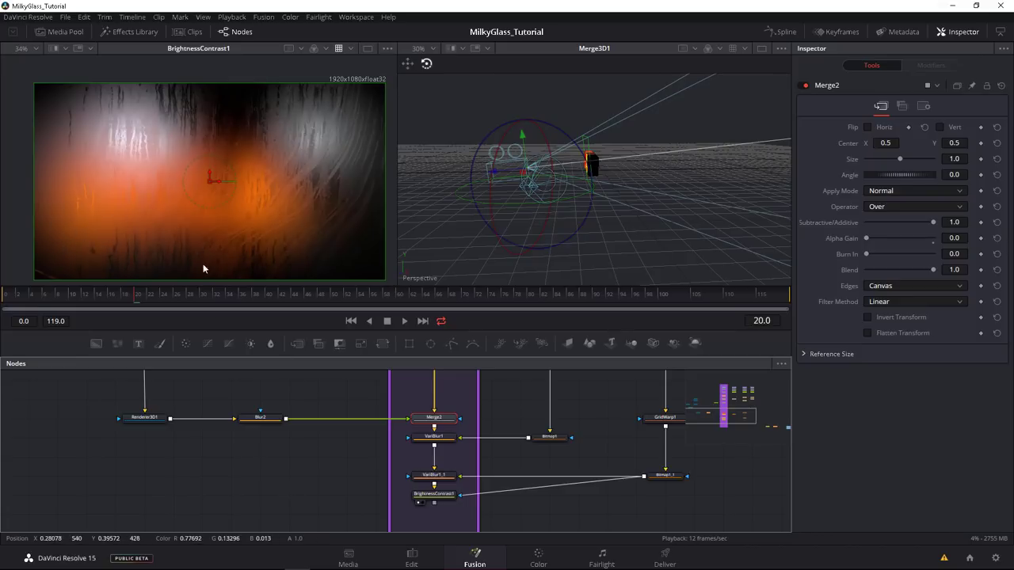
# Step: Show Renderer3D1's sharp text in the second viewer to compare it with the glass composite
pyautogui.moveTo(249, 475); pyautogui.dragTo(271, 447)
pyautogui.scroll(1, 270, 451)
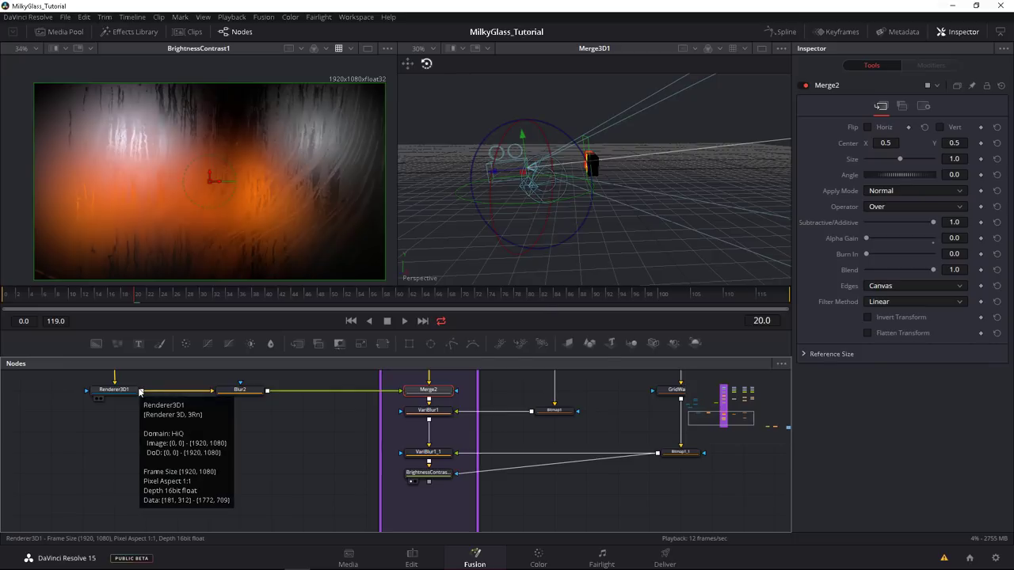
pyautogui.click(266, 457)
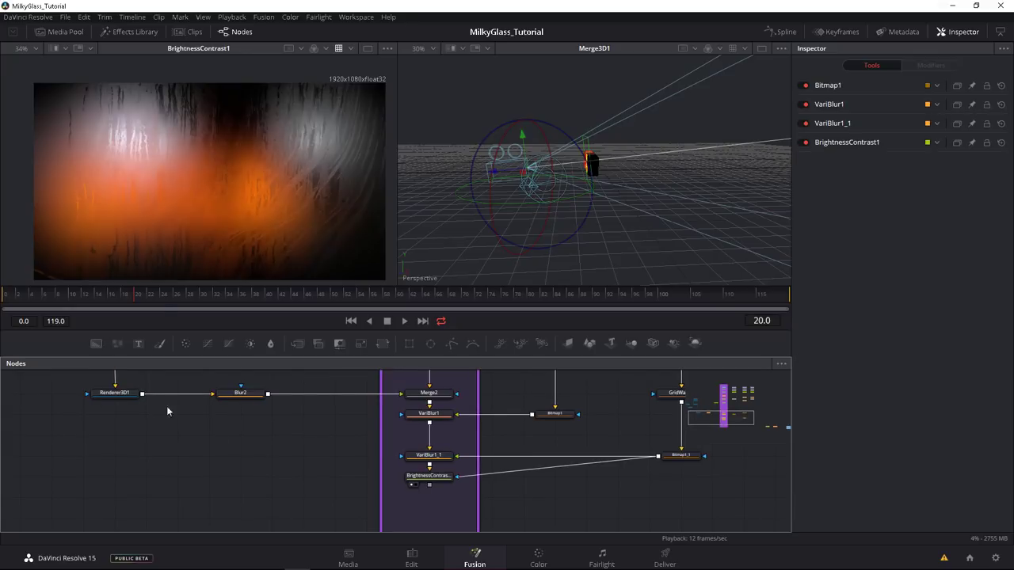
pyautogui.moveTo(330, 276); pyautogui.dragTo(475, 240)
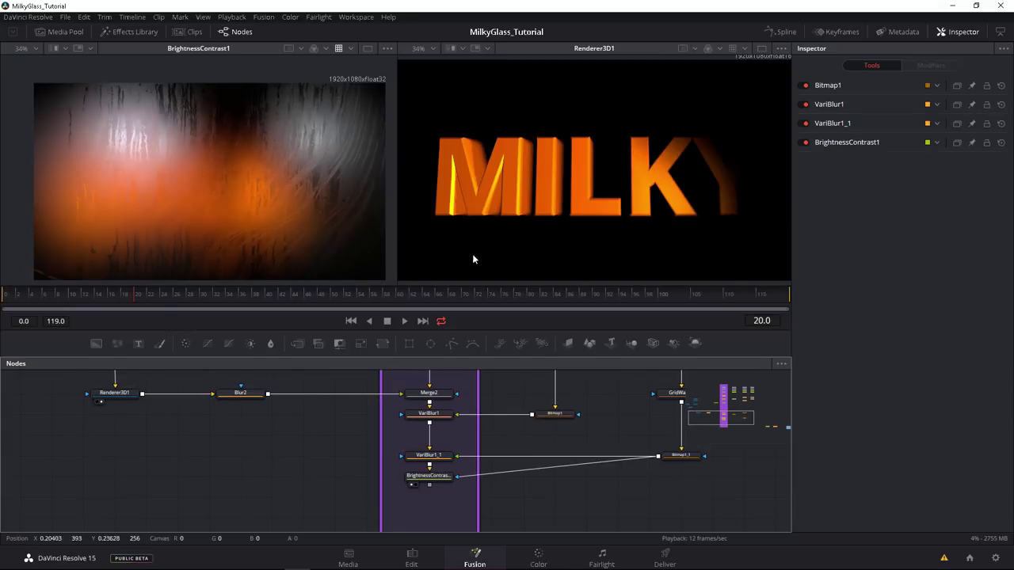
pyautogui.moveTo(267, 455); pyautogui.dragTo(246, 460)
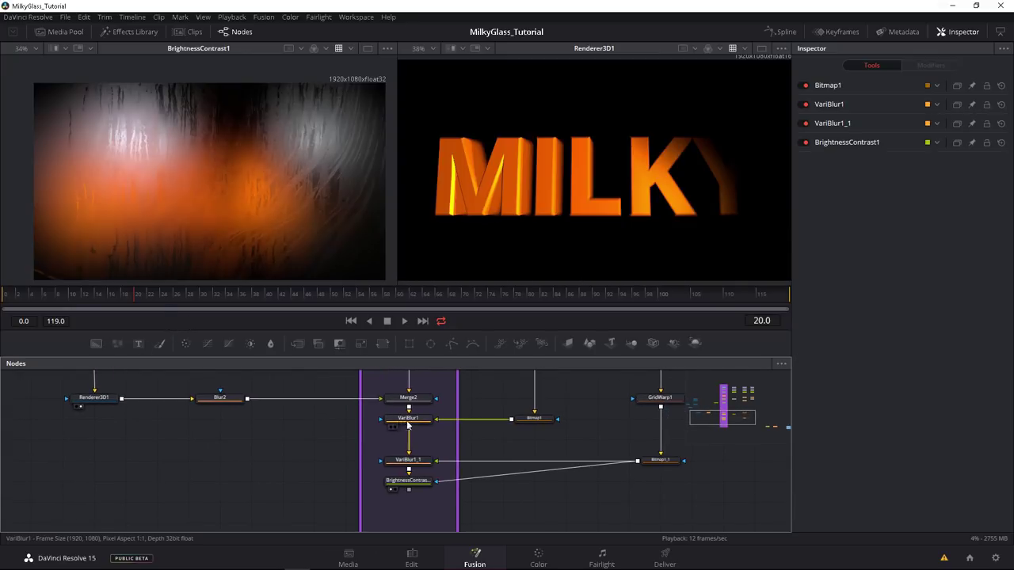
pyautogui.moveTo(411, 426); pyautogui.dragTo(419, 446)
pyautogui.moveTo(121, 399); pyautogui.dragTo(403, 426)
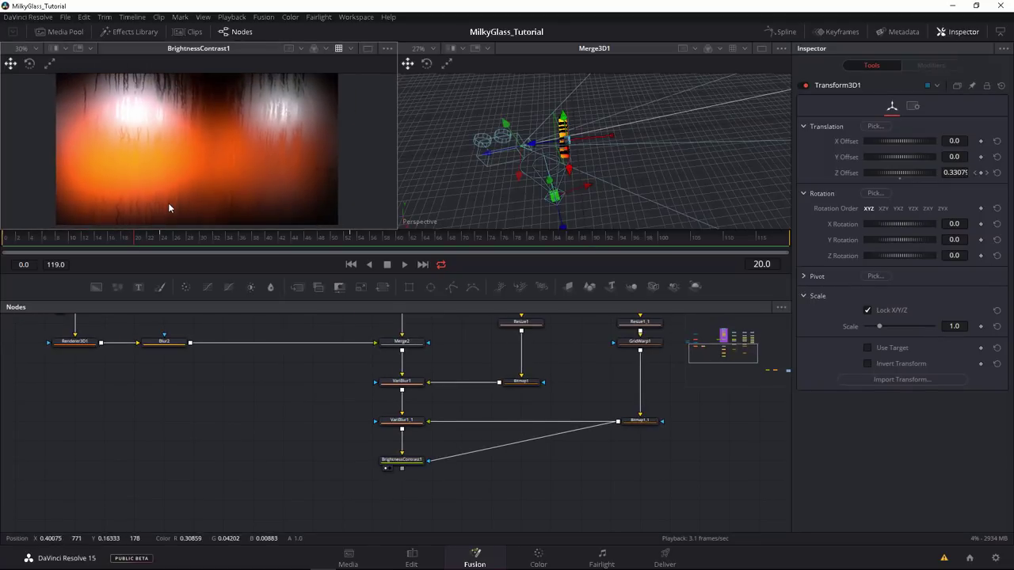
# Step: Show Renderer3D1 in the second viewer and move the VariBlur, Bitmap and BrightnessContrast nodes down to make room below Merge2
pyautogui.moveTo(249, 386); pyautogui.dragTo(320, 448)
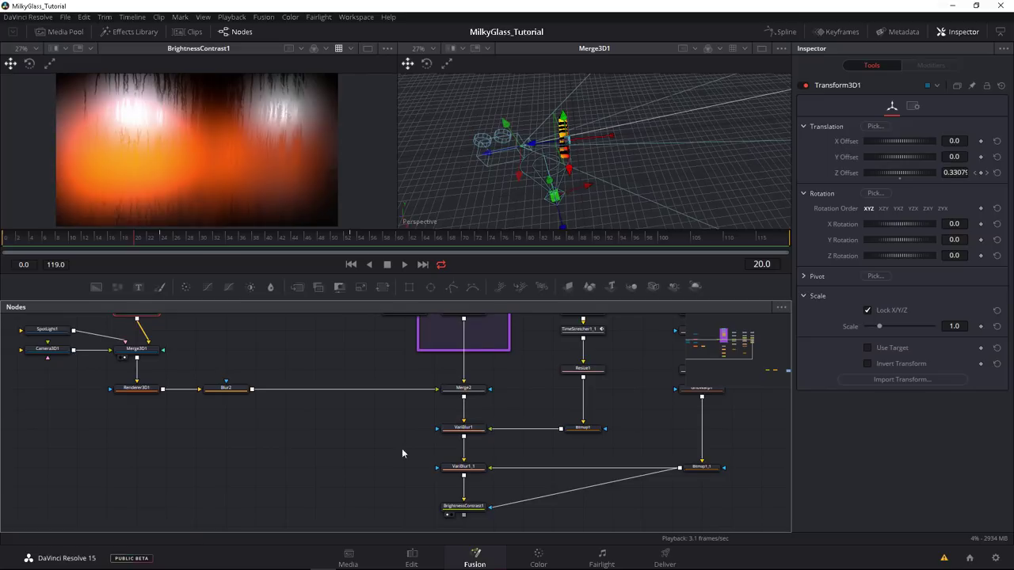
pyautogui.moveTo(226, 389); pyautogui.dragTo(539, 190)
pyautogui.moveTo(138, 389); pyautogui.dragTo(553, 200)
pyautogui.press('2')
pyautogui.moveTo(319, 503); pyautogui.dragTo(586, 389)
pyautogui.click(230, 418)
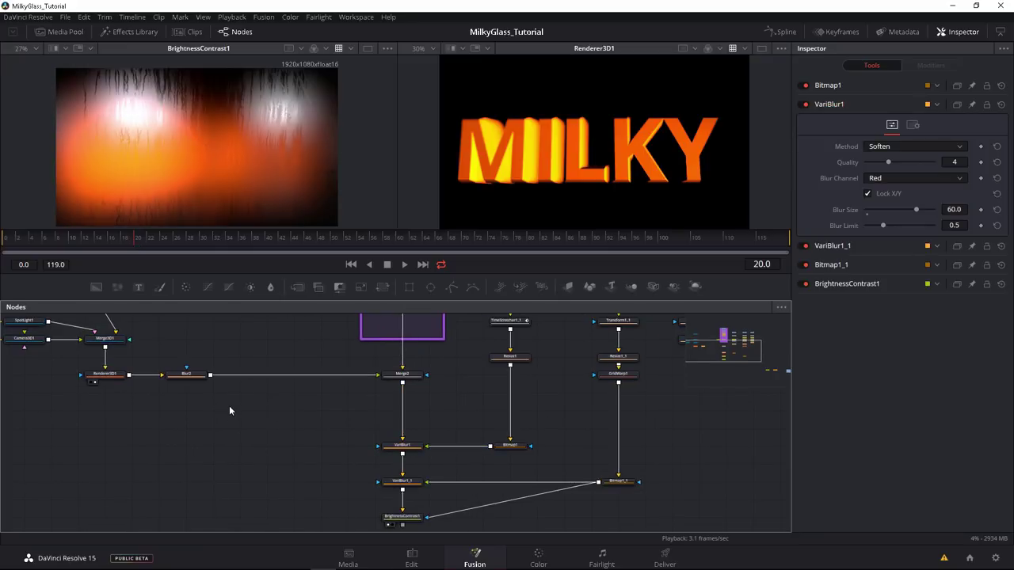
# Step: Paste a copy of the black Background1 node, mask it with Renderer3D1's output and show it in the second viewer
pyautogui.moveTo(287, 322); pyautogui.dragTo(364, 401)
pyautogui.click(425, 381)
pyautogui.moveTo(330, 503); pyautogui.dragTo(299, 456)
pyautogui.scroll(1, 277, 456)
pyautogui.hotkey('ctrl', 'v')
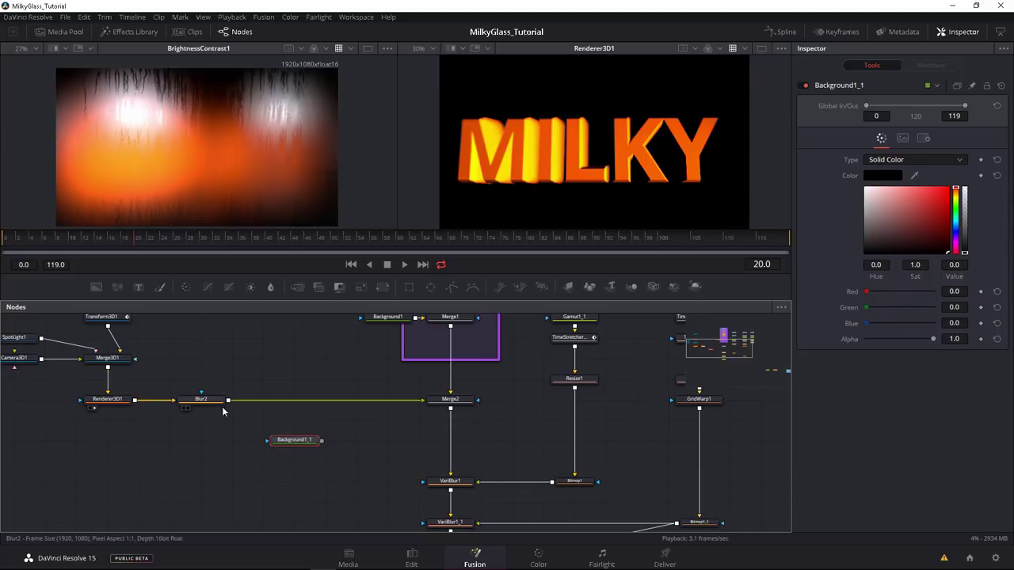
pyautogui.moveTo(135, 400); pyautogui.dragTo(511, 151)
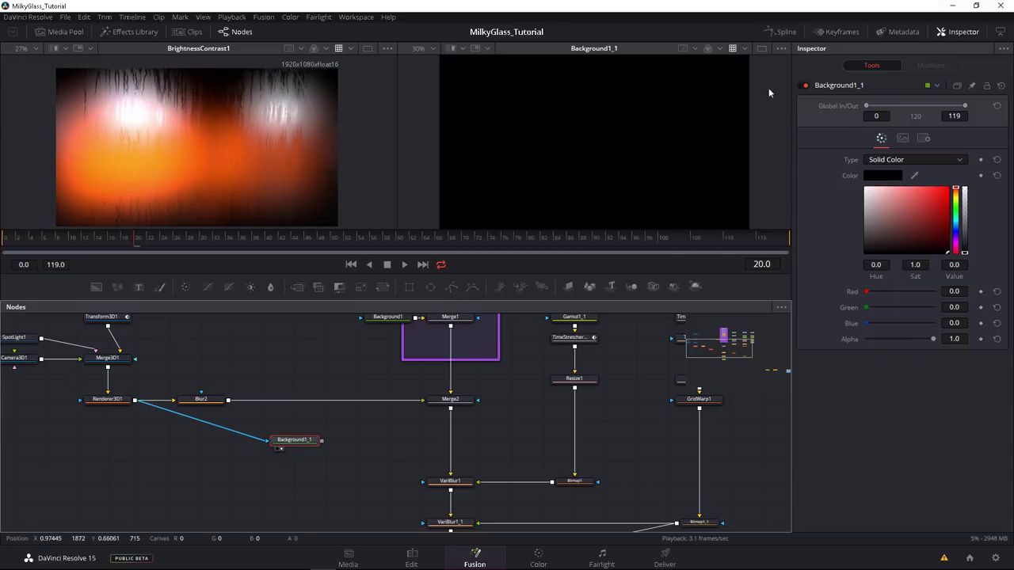
# Step: Turn on the checker underlay in the viewer showing the masked black background
pyautogui.click(781, 50)
pyautogui.click(781, 51)
pyautogui.click(735, 92)
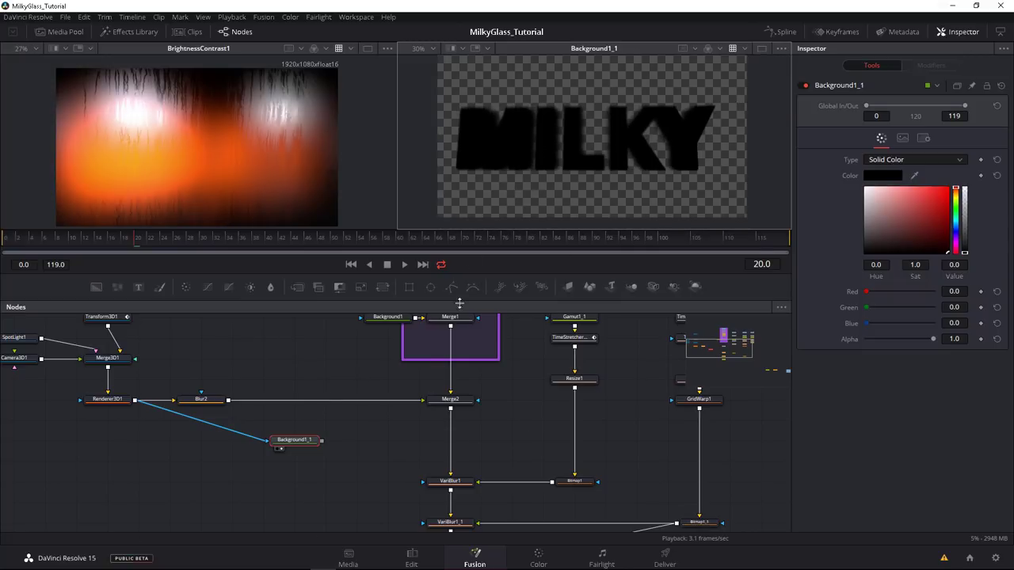
pyautogui.moveTo(914, 225); pyautogui.dragTo(962, 349)
pyautogui.moveTo(934, 244); pyautogui.dragTo(951, 265)
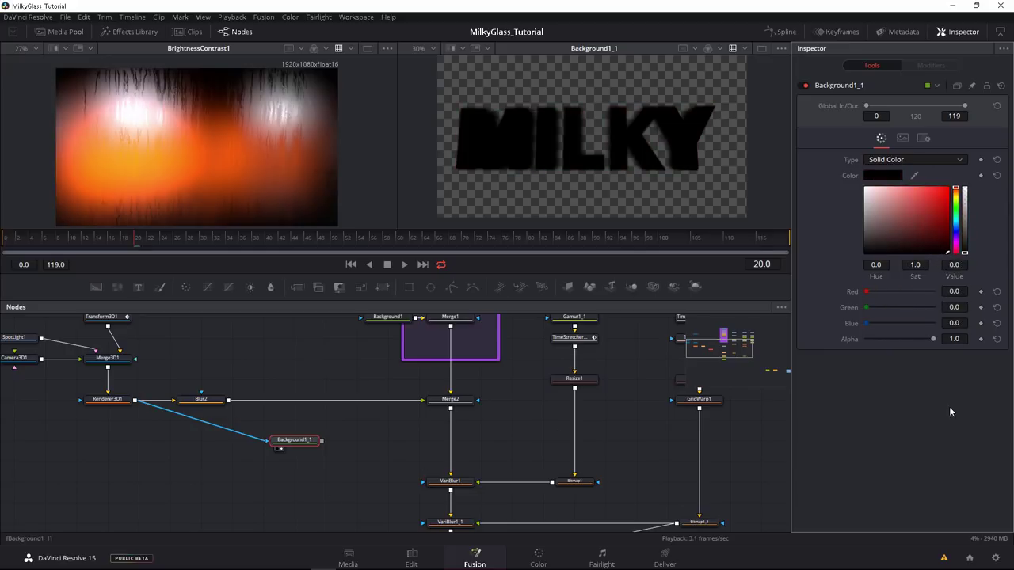
# Step: Place Background1_1 below Blur2, merge its output into the chain after Merge2 and view the new merge
pyautogui.moveTo(314, 440); pyautogui.dragTo(217, 440)
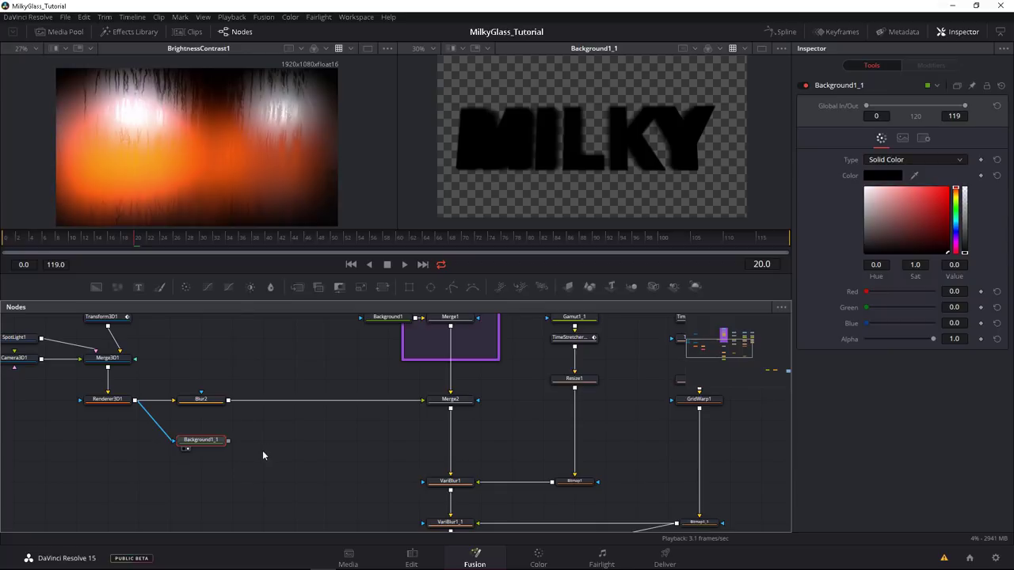
pyautogui.moveTo(280, 471); pyautogui.dragTo(269, 498)
pyautogui.scroll(-1, 271, 498)
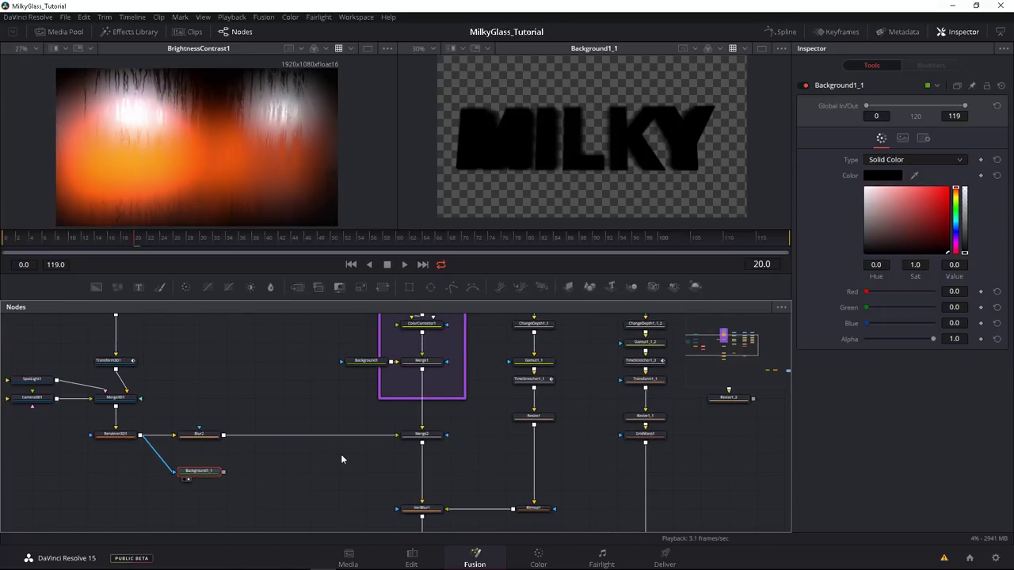
pyautogui.scroll(1, 371, 476)
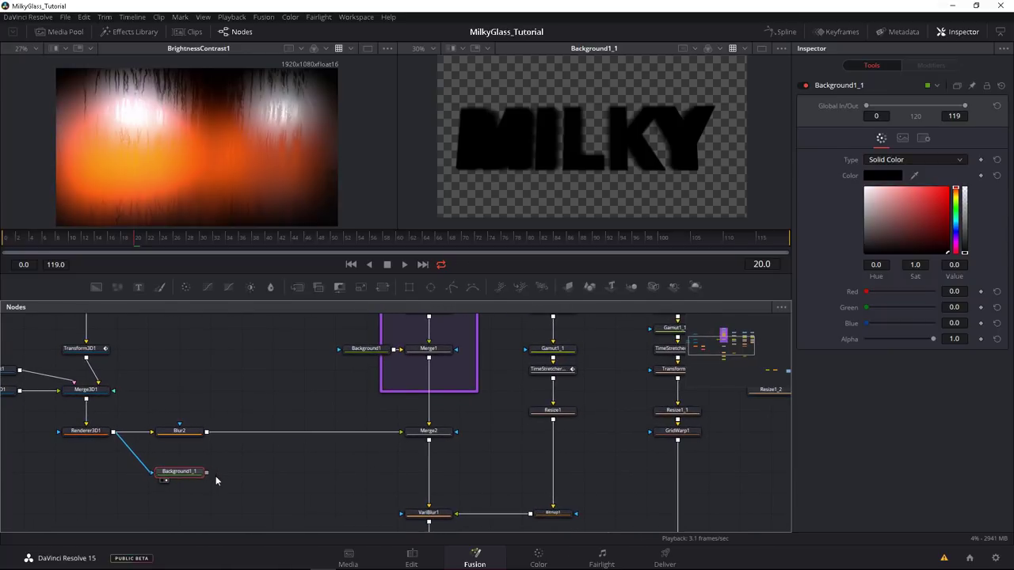
pyautogui.moveTo(207, 472); pyautogui.dragTo(429, 441)
pyautogui.press('1')
pyautogui.moveTo(359, 495); pyautogui.dragTo(323, 452)
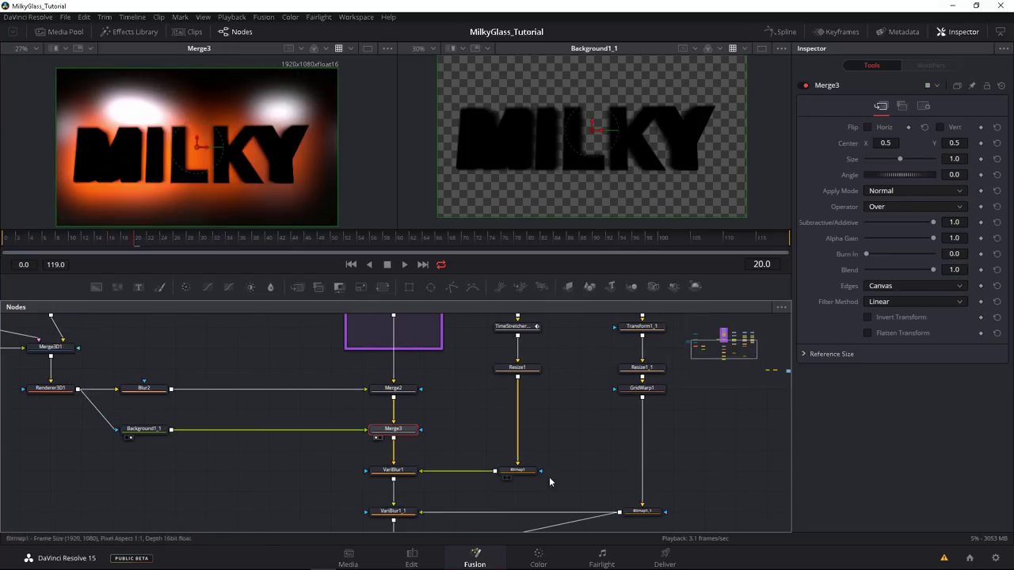
# Step: Set Merge3's apply mode to Multiply and its gain to about 0.866
pyautogui.click(915, 191)
pyautogui.click(919, 230)
pyautogui.moveTo(933, 206); pyautogui.dragTo(925, 208)
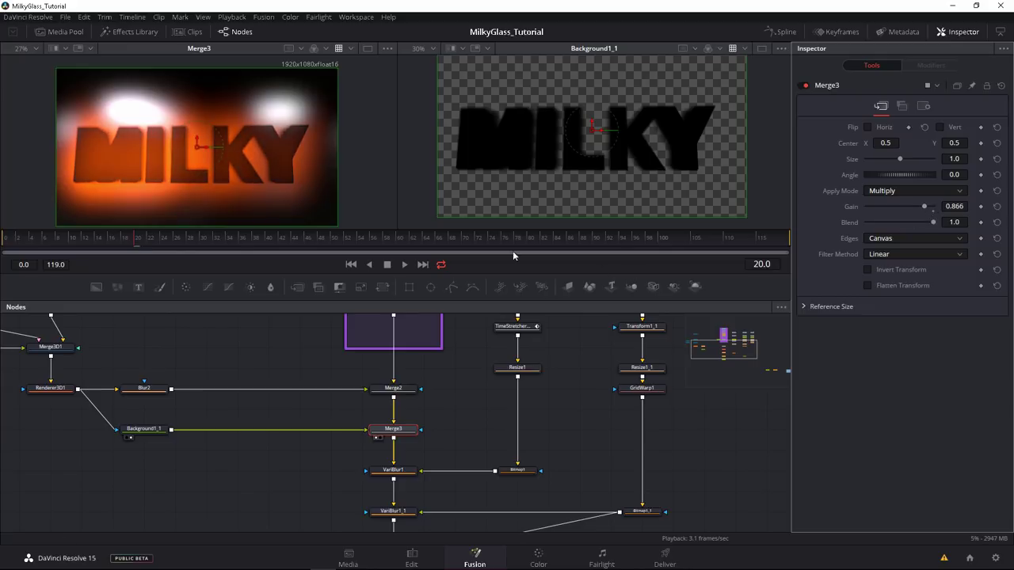
# Step: View the nodes downstream of Merge3 through BrightnessContrast1 to check the darkened text behind the glass
pyautogui.scroll(2, 184, 189)
pyautogui.moveTo(177, 192); pyautogui.dragTo(170, 192)
pyautogui.moveTo(404, 471); pyautogui.dragTo(254, 198)
pyautogui.moveTo(305, 435); pyautogui.dragTo(267, 361)
pyautogui.moveTo(350, 437); pyautogui.dragTo(206, 198)
pyautogui.moveTo(351, 480); pyautogui.dragTo(183, 195)
pyautogui.moveTo(88, 393); pyautogui.dragTo(181, 430)
pyautogui.moveTo(281, 470); pyautogui.dragTo(191, 427)
# Step: Move VariBlur1 and the nodes after it down, and merge Renderer3D1's output into the chain after Merge3
pyautogui.moveTo(304, 504); pyautogui.dragTo(648, 373)
pyautogui.moveTo(347, 393)
pyautogui.mouseDown()
pyautogui.moveTo(347, 434)
pyautogui.moveTo(347, 396)
pyautogui.mouseUp()
pyautogui.moveTo(305, 405); pyautogui.dragTo(298, 392)
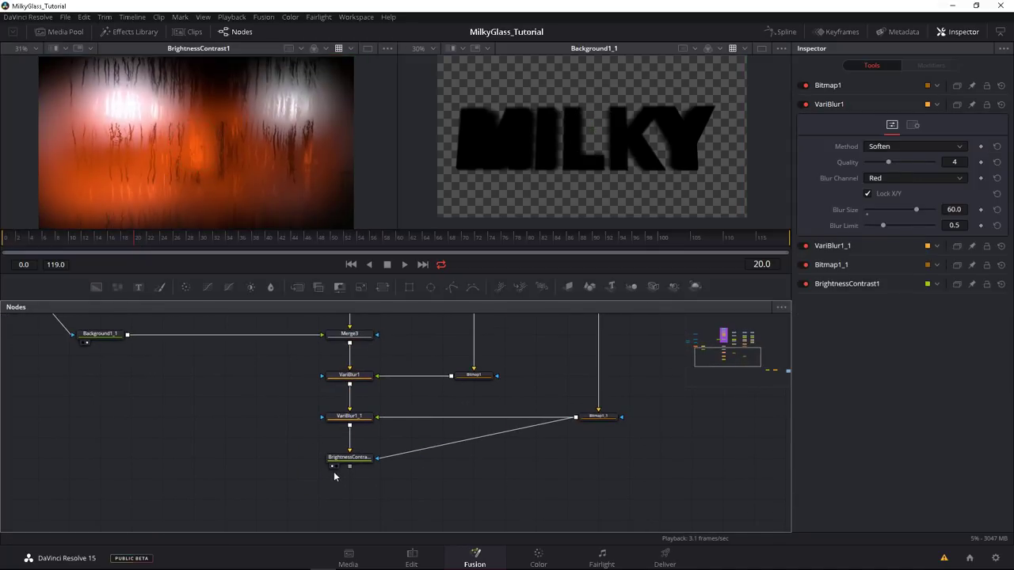
pyautogui.moveTo(333, 493); pyautogui.dragTo(628, 363)
pyautogui.moveTo(349, 376); pyautogui.dragTo(339, 458)
pyautogui.click(278, 430)
pyautogui.moveTo(187, 426); pyautogui.dragTo(330, 498)
pyautogui.moveTo(178, 369); pyautogui.dragTo(495, 454)
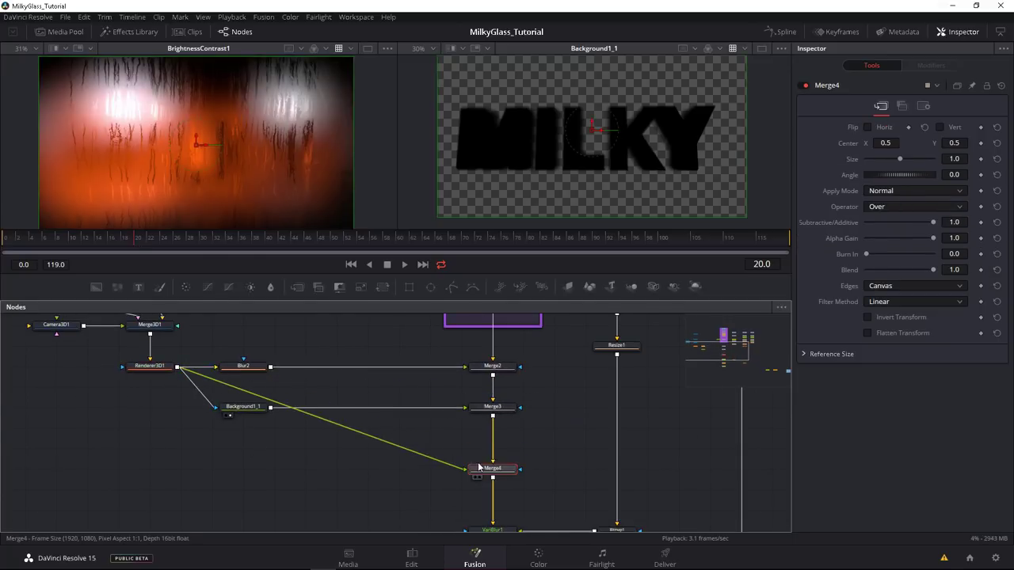
# Step: Insert a pipe router on the connection from Renderer3D1 to Merge4 and place it below Background1_1
pyautogui.moveTo(411, 452); pyautogui.dragTo(195, 470)
pyautogui.keyDown('alt'); pyautogui.click(386, 445); pyautogui.keyUp('alt')
pyautogui.scroll(-2, 203, 492)
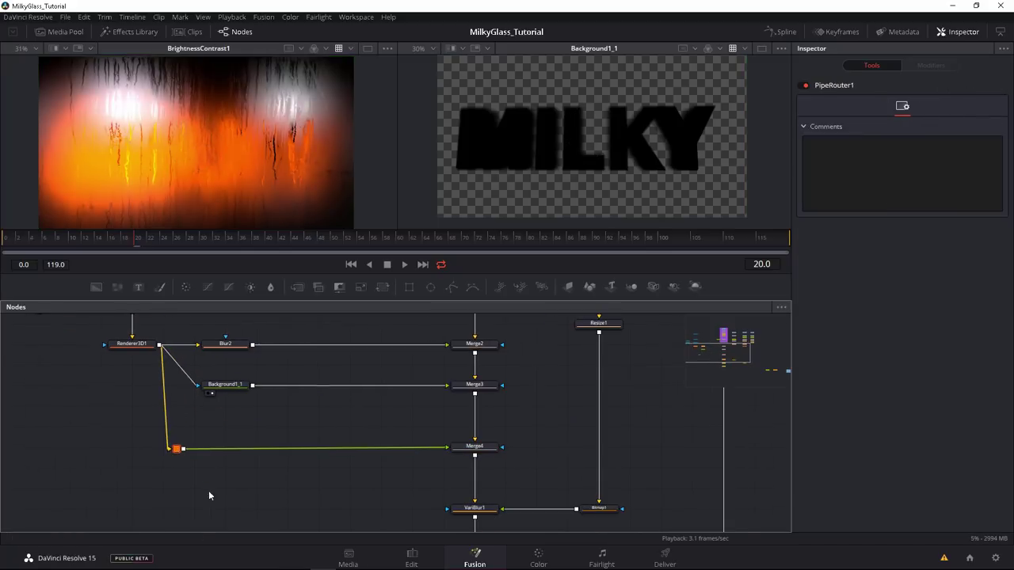
# Step: Align Merge4 with the pipe router, show its output in the viewer and set its alpha gain to 0
pyautogui.click(457, 455)
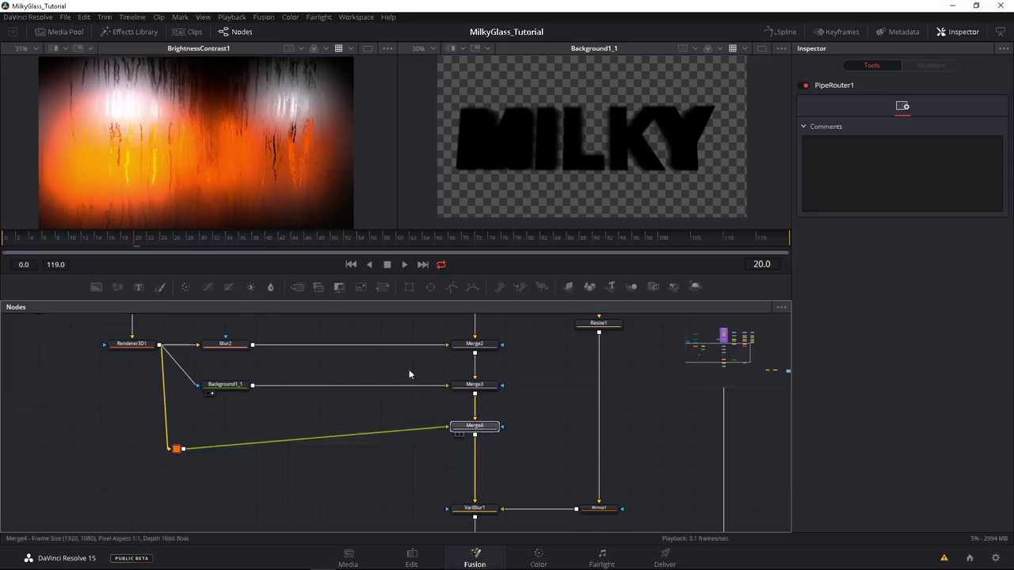
pyautogui.click(474, 446)
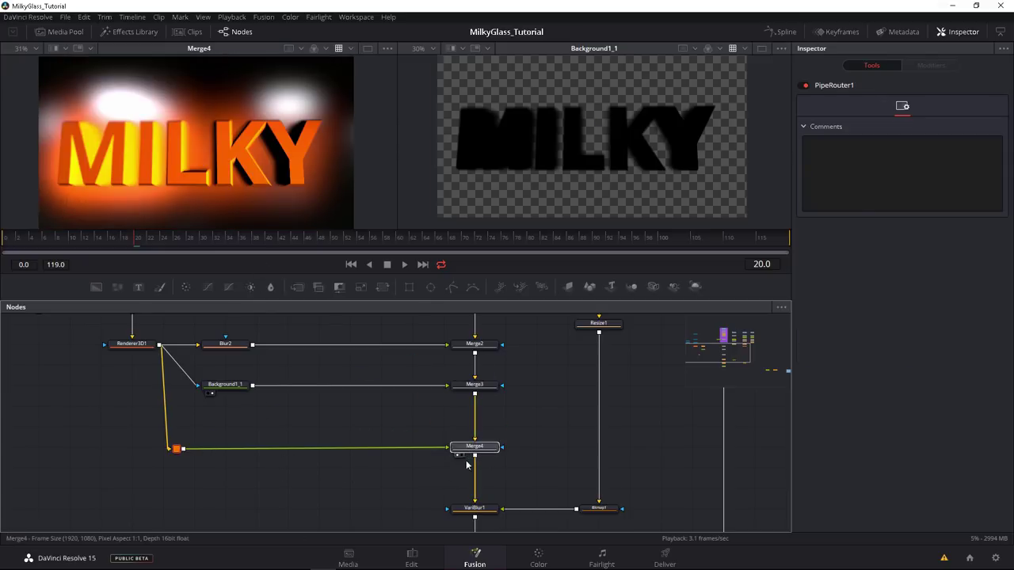
pyautogui.moveTo(933, 238); pyautogui.dragTo(861, 244)
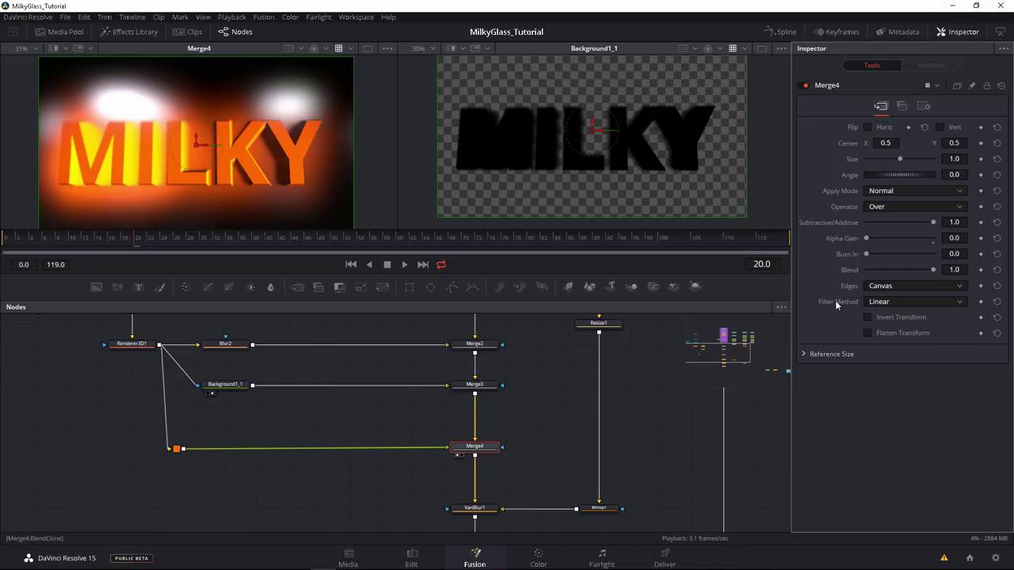
# Step: Toggle Merge3 off and on to compare the composite with and without the black text matte
pyautogui.click(475, 385)
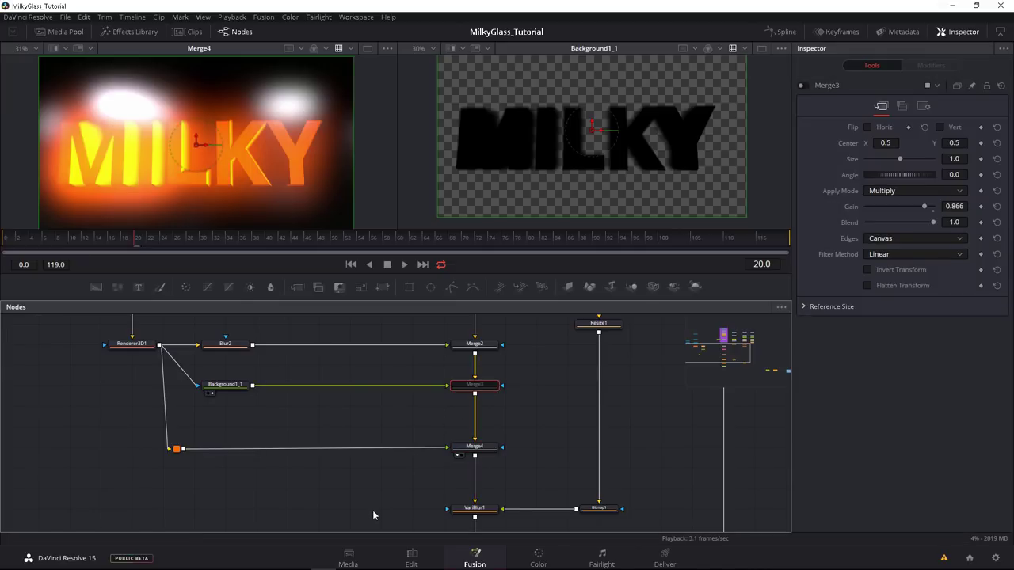
pyautogui.hotkey('ctrl', 'p')
pyautogui.hotkey('ctrl', 'p')
pyautogui.hotkey('ctrl', 'p')
# Step: Add a Blur node and insert it on the connection between the pipe router and Merge4
pyautogui.moveTo(372, 515); pyautogui.dragTo(325, 474)
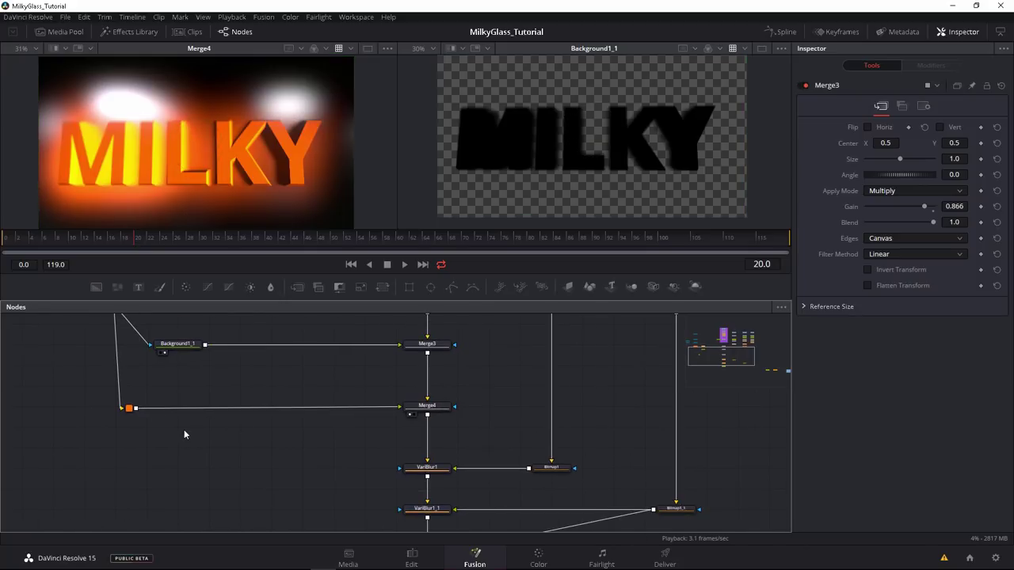
pyautogui.hotkey('shift', 'space')
pyautogui.write('blur')
pyautogui.press('Return')
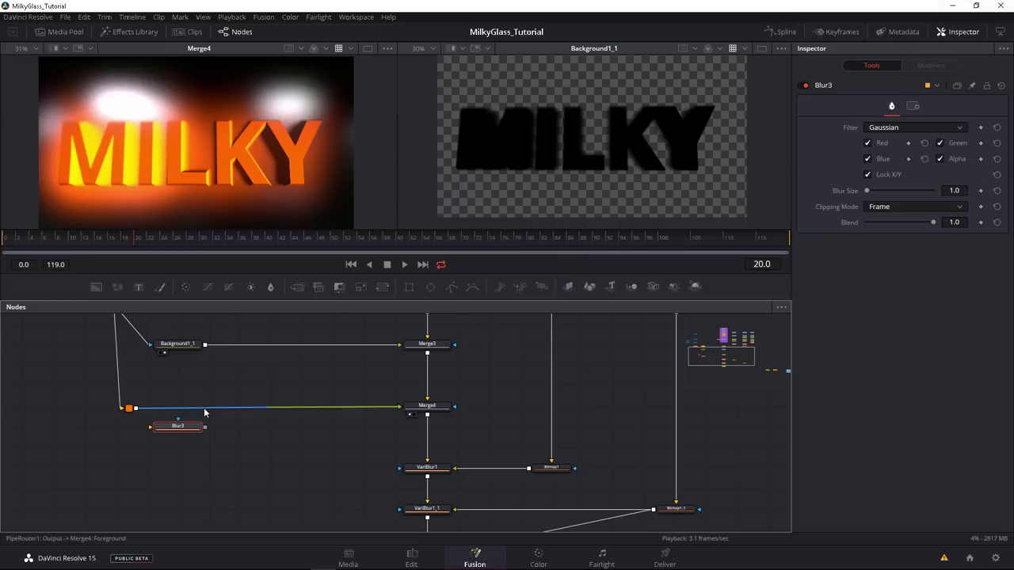
pyautogui.moveTo(182, 424); pyautogui.dragTo(183, 413)
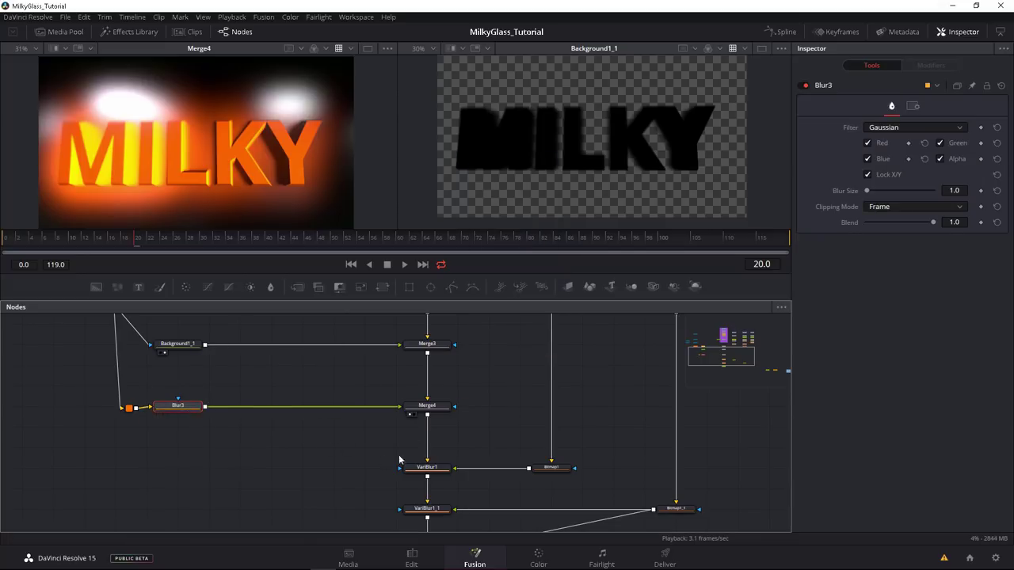
# Step: Show the output of BrightnessContrast1 in the first viewer in place of Merge4's
pyautogui.moveTo(418, 471); pyautogui.dragTo(353, 441)
pyautogui.moveTo(287, 443); pyautogui.dragTo(244, 394)
pyautogui.click(319, 471)
pyautogui.press('1')
pyautogui.click(235, 346)
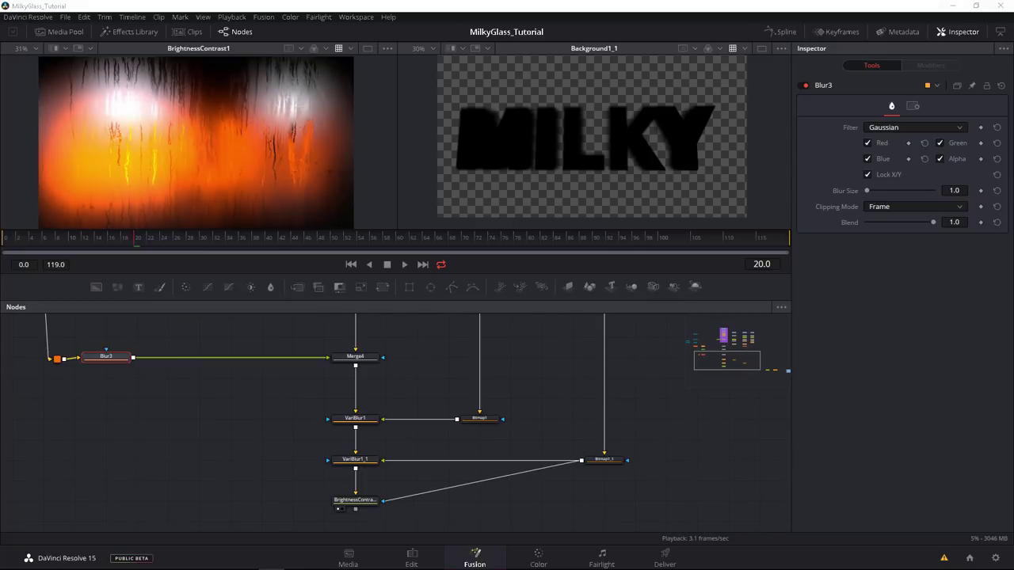
# Step: Check the BrightnessContrast1 composite at frame 12 and return to frame 20
pyautogui.click(94, 239)
pyautogui.press('Left')
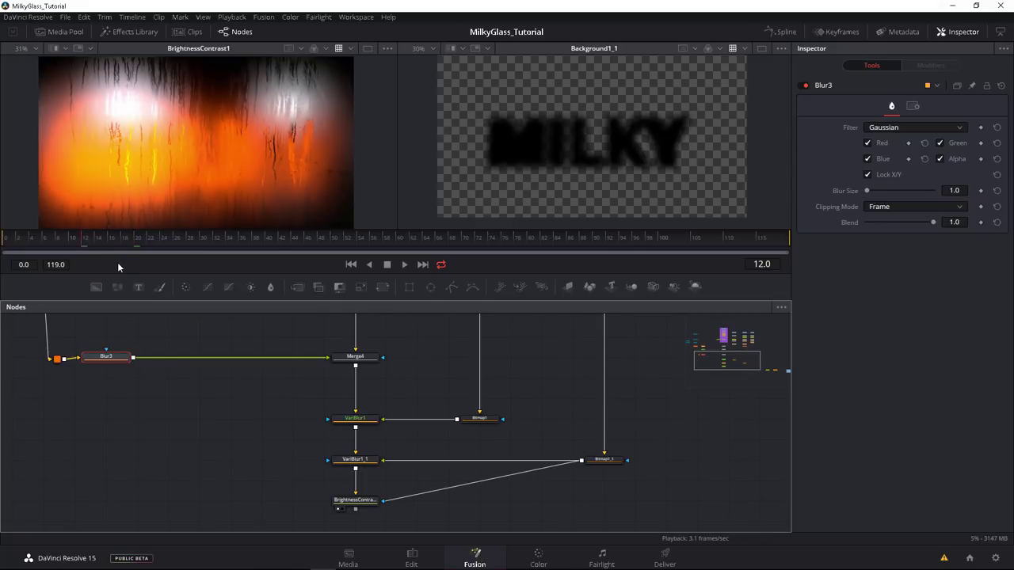
pyautogui.click(139, 245)
# Step: Show VariBlur1's output in the first viewer and lower its blend to 0.882
pyautogui.moveTo(312, 474)
pyautogui.mouseDown()
pyautogui.moveTo(308, 465)
pyautogui.moveTo(319, 472)
pyautogui.mouseUp()
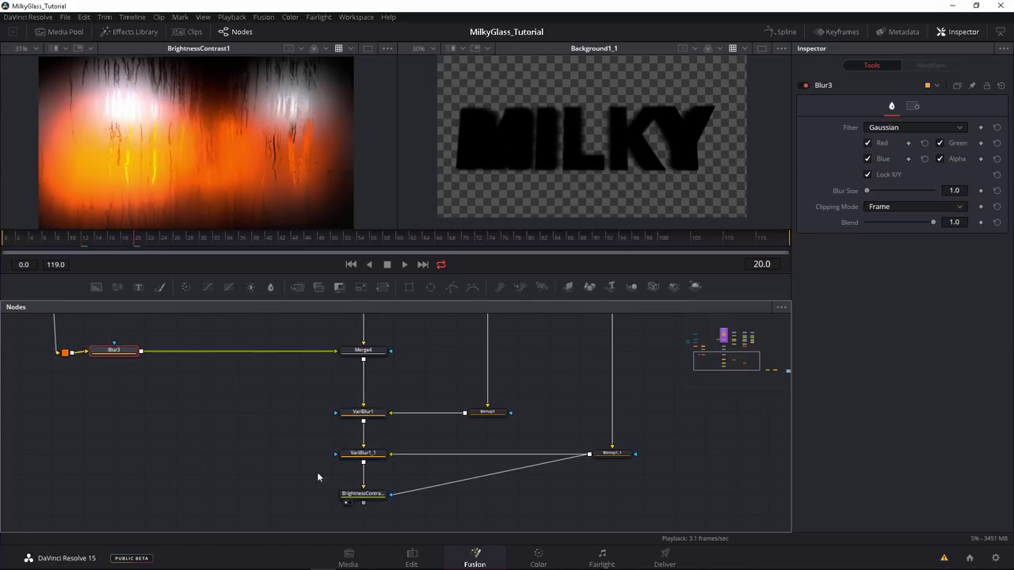
pyautogui.scroll(2, 346, 378)
pyautogui.click(347, 438)
pyautogui.click(361, 430)
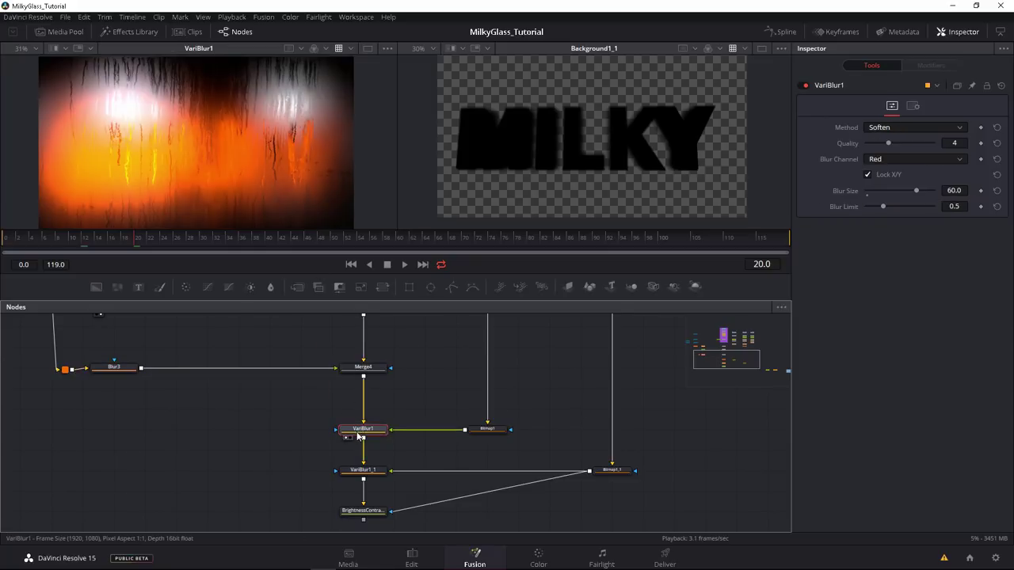
pyautogui.click(913, 106)
pyautogui.moveTo(935, 127); pyautogui.dragTo(924, 133)
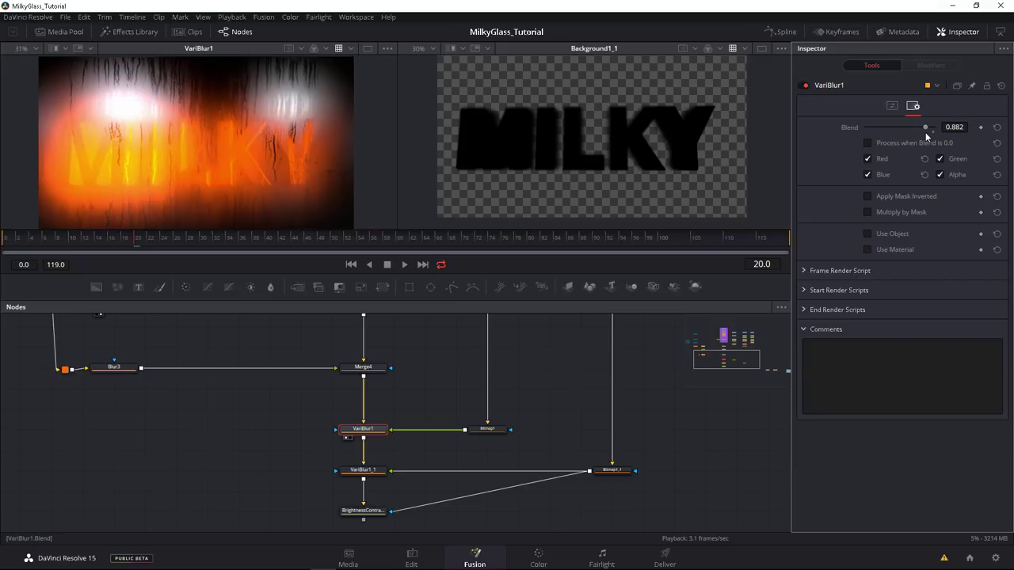
# Step: Show VariBlur1_1's output in the first viewer and toggle the node off and on to compare its effect
pyautogui.moveTo(292, 424); pyautogui.dragTo(285, 406)
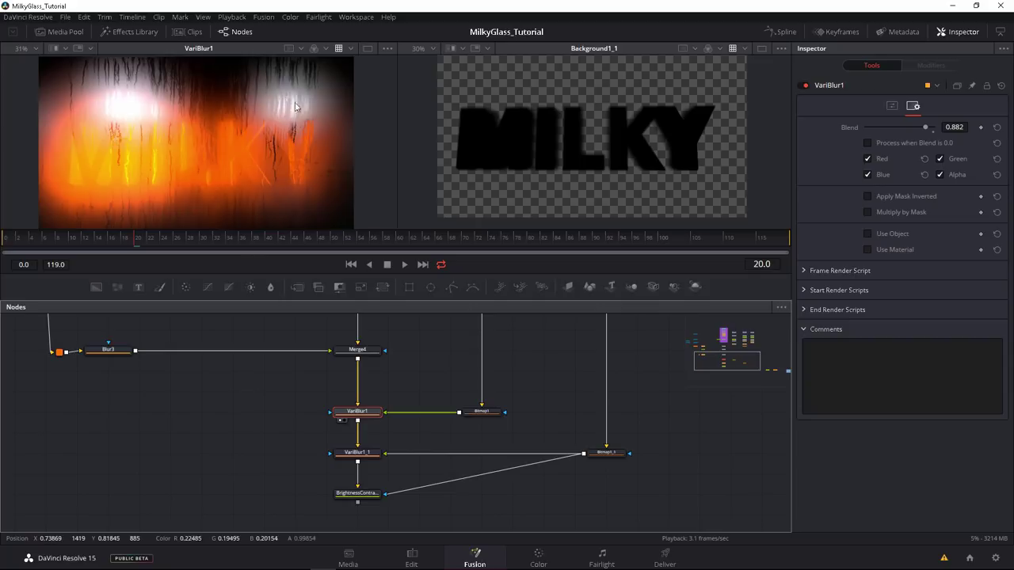
pyautogui.press('1')
pyautogui.click(351, 454)
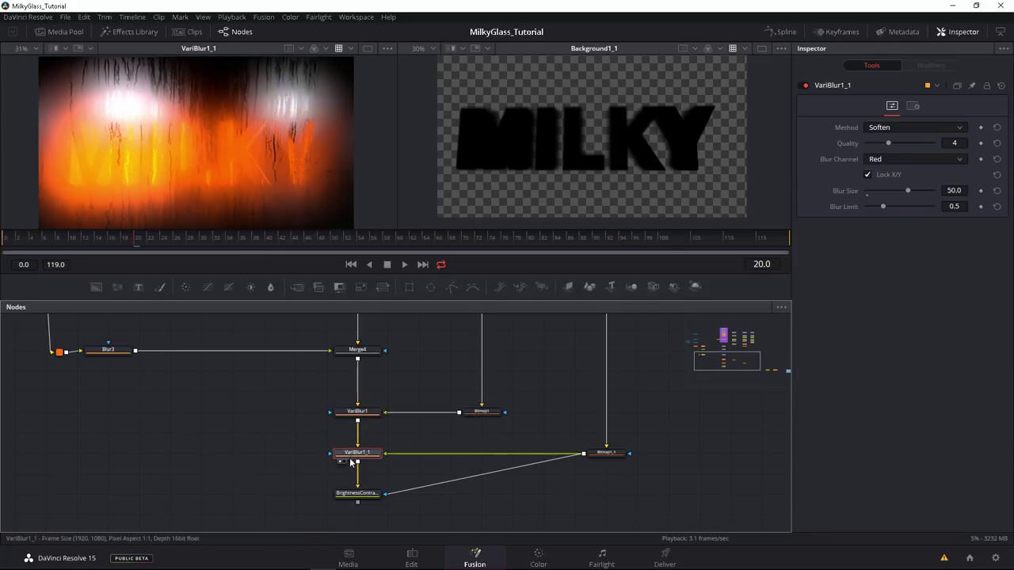
pyautogui.hotkey('ctrl', 'p')
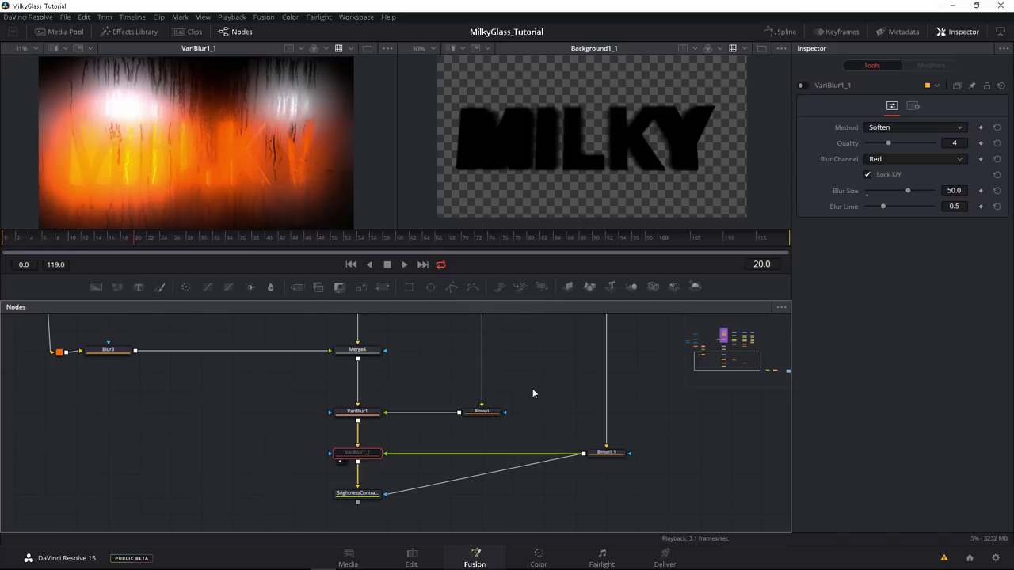
pyautogui.hotkey('ctrl', 'p')
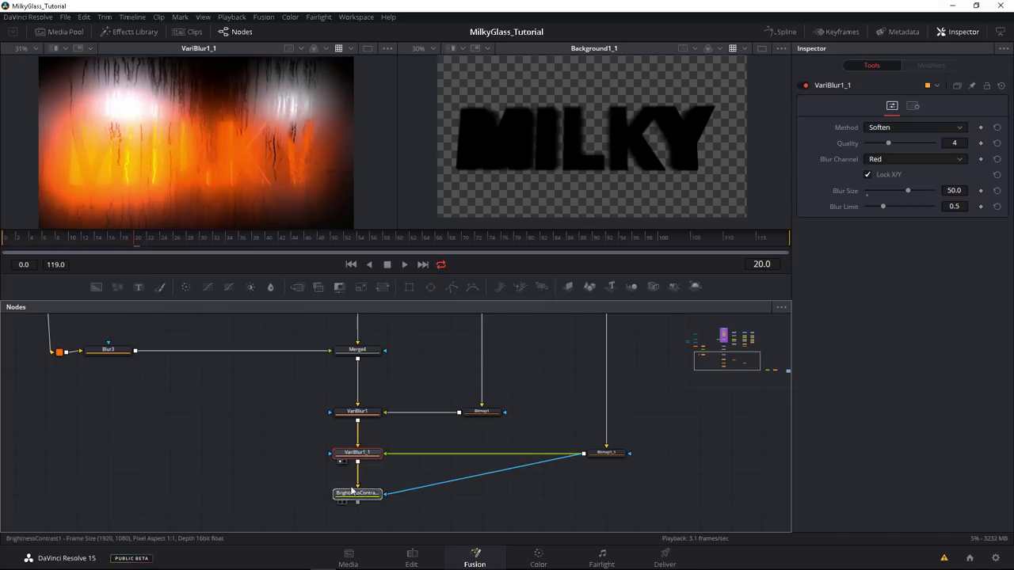
# Step: Show BrightnessContrast1's output in the first viewer and play the animation from the start, stopping at frame 36
pyautogui.press('1')
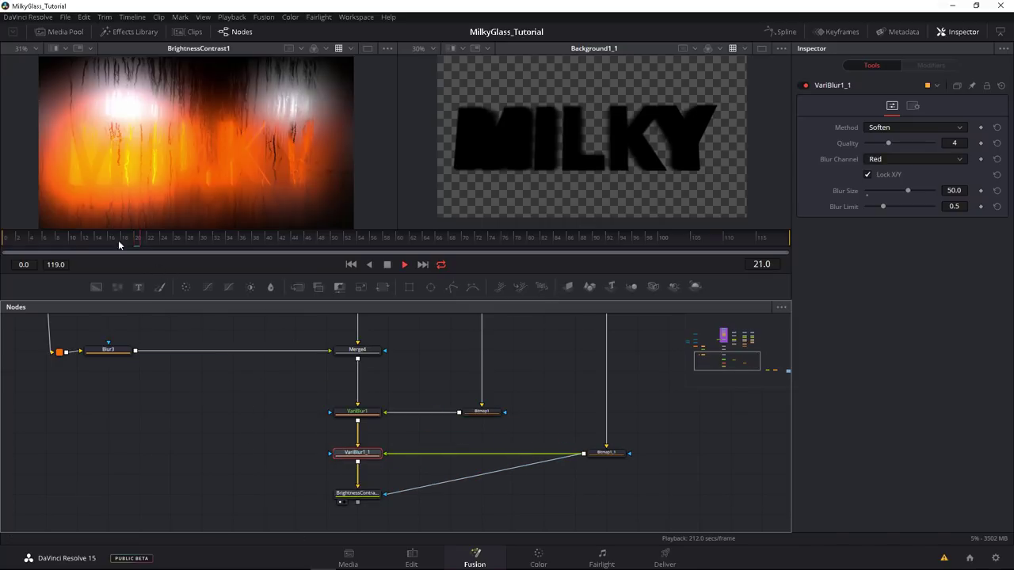
pyautogui.moveTo(126, 245); pyautogui.dragTo(20, 242)
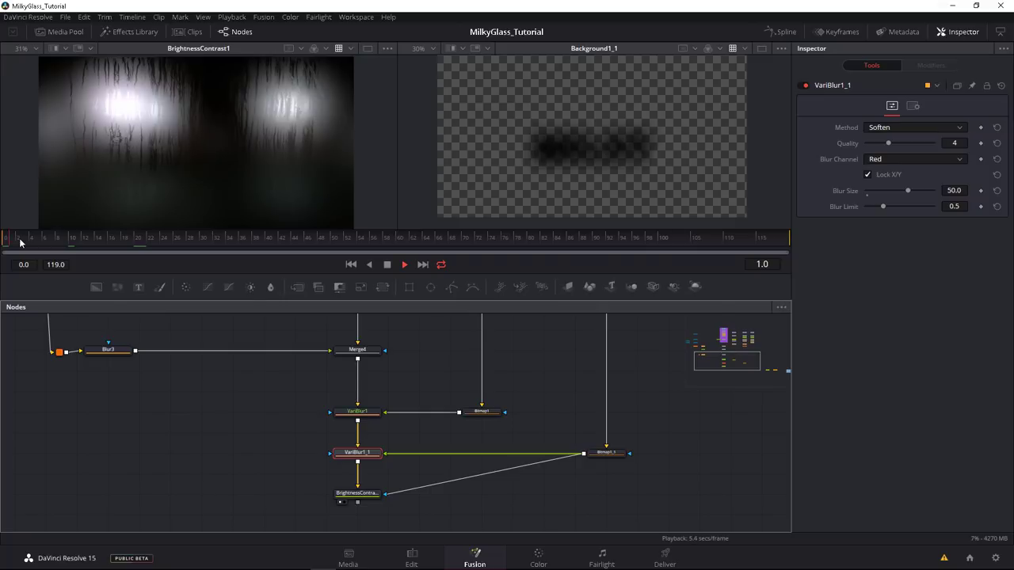
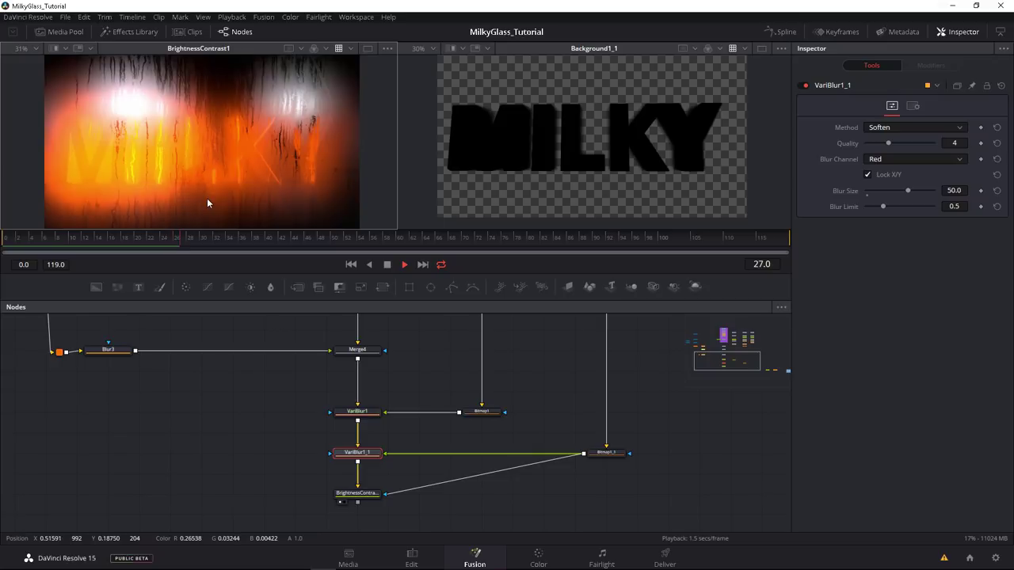
pyautogui.middleClick(281, 400)
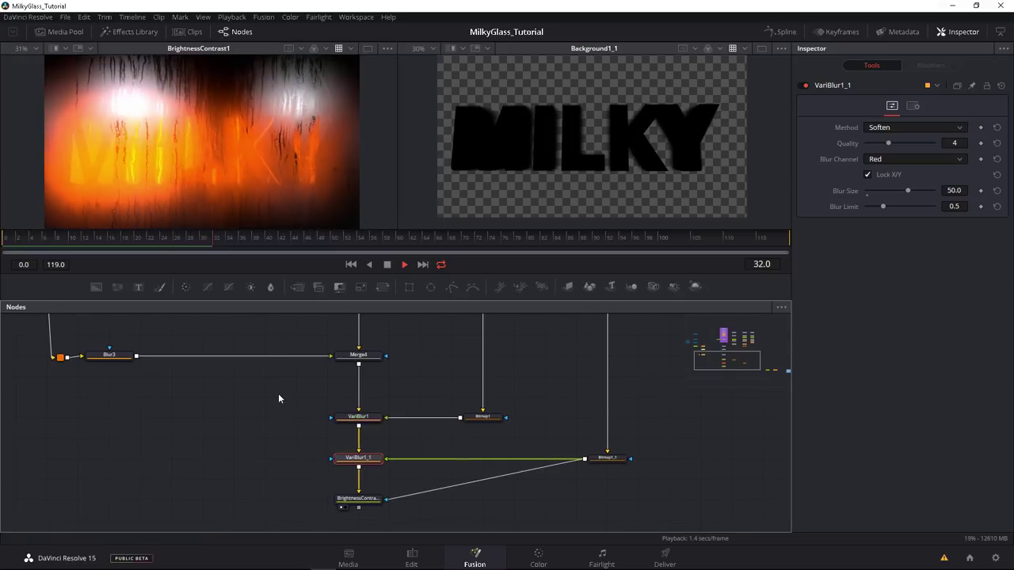
pyautogui.press('space')
# Step: Show Blur3's output in the first viewer and add a VariBlur node between Blur3 and Merge4
pyautogui.moveTo(127, 362); pyautogui.dragTo(130, 406)
pyautogui.click(123, 400)
pyautogui.moveTo(358, 399); pyautogui.dragTo(238, 182)
pyautogui.press('1')
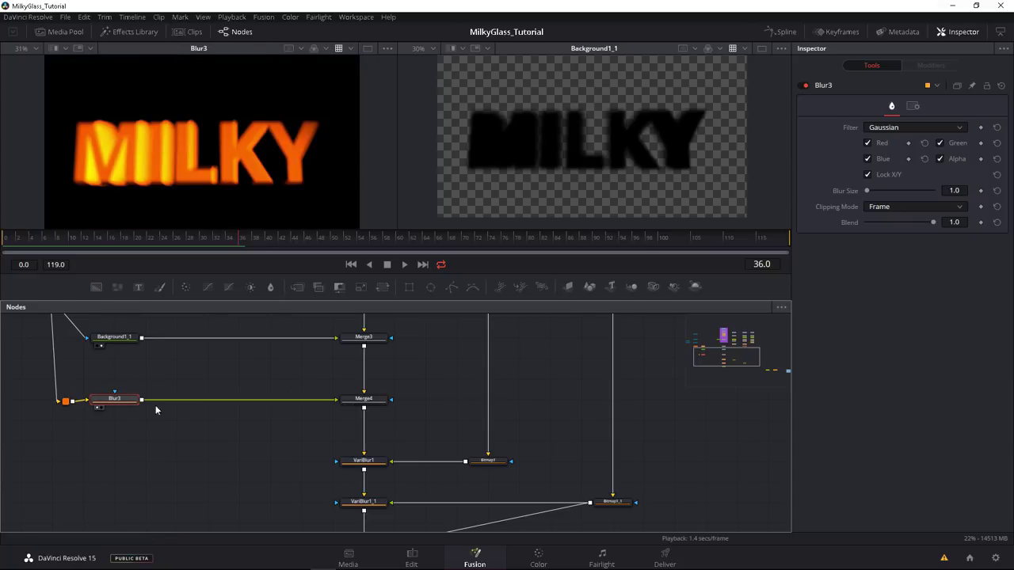
pyautogui.hotkey('shift', 'space')
pyautogui.write('blur')
pyautogui.press('BackSpace')
pyautogui.press('BackSpace')
pyautogui.press('BackSpace')
pyautogui.press('BackSpace')
pyautogui.write('vari')
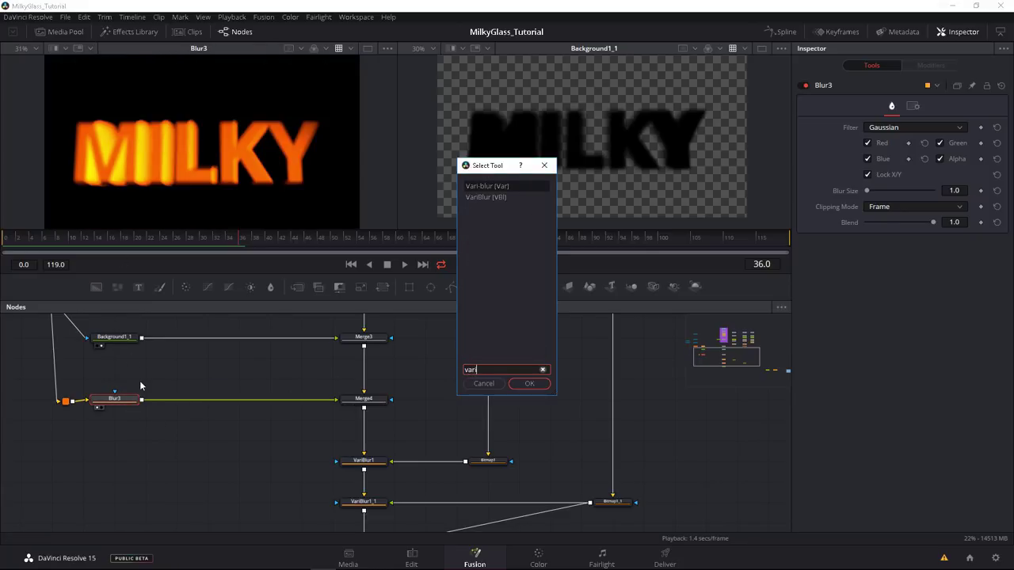
pyautogui.press('Down')
pyautogui.press('Return')
pyautogui.moveTo(192, 404); pyautogui.dragTo(222, 404)
# Step: Connect Bitmap1's output to VariBlur2's blur image input and show VariBlur2 in the first viewer
pyautogui.moveTo(297, 467); pyautogui.dragTo(273, 504)
pyautogui.moveTo(442, 501); pyautogui.dragTo(197, 439)
pyautogui.press('1')
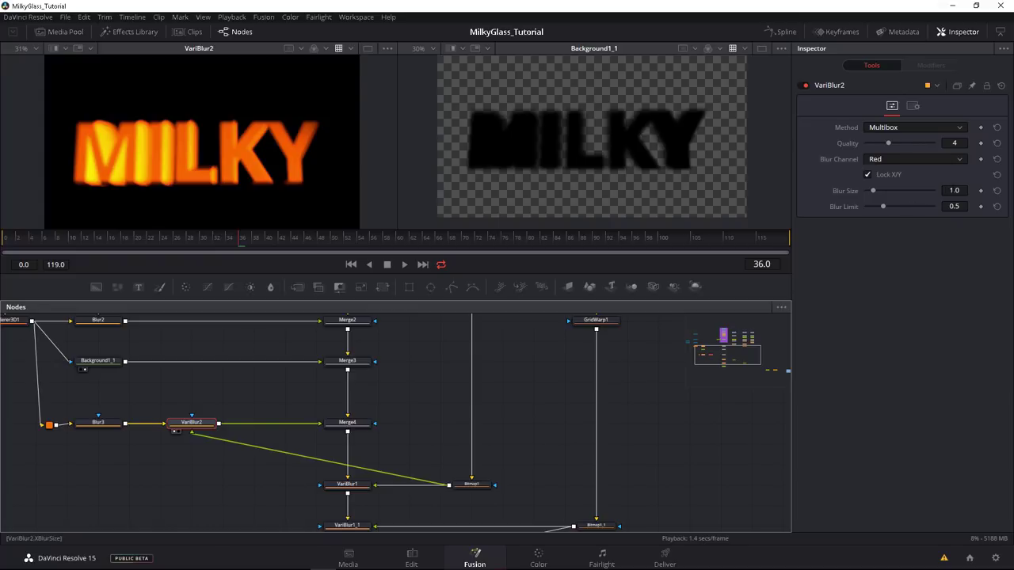
# Step: Set VariBlur2's blur size to 50 and its method to Soften, and widen the first viewer
pyautogui.write('50')
pyautogui.press('Tab')
pyautogui.click(893, 129)
pyautogui.click(883, 141)
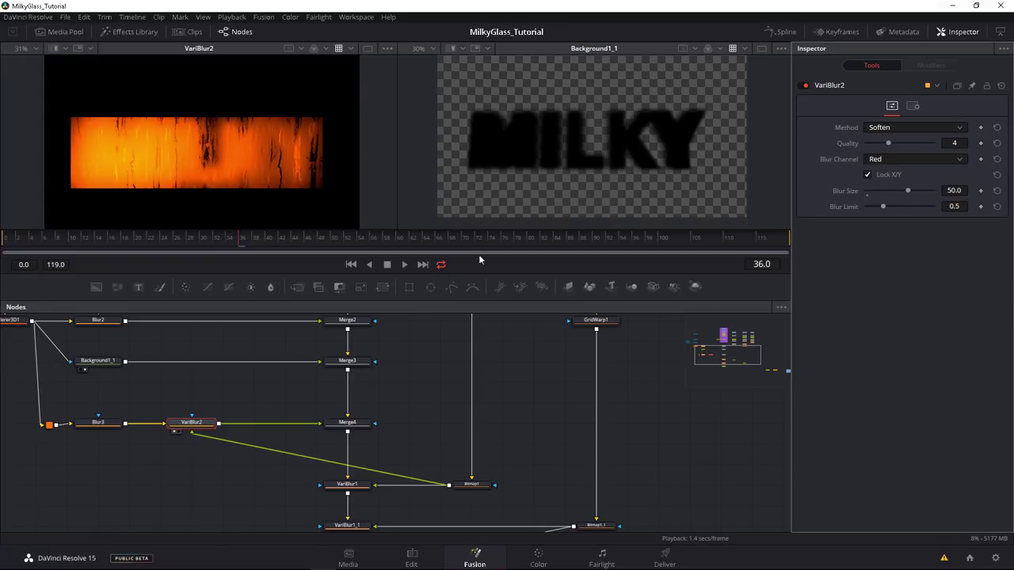
pyautogui.moveTo(399, 204); pyautogui.dragTo(440, 198)
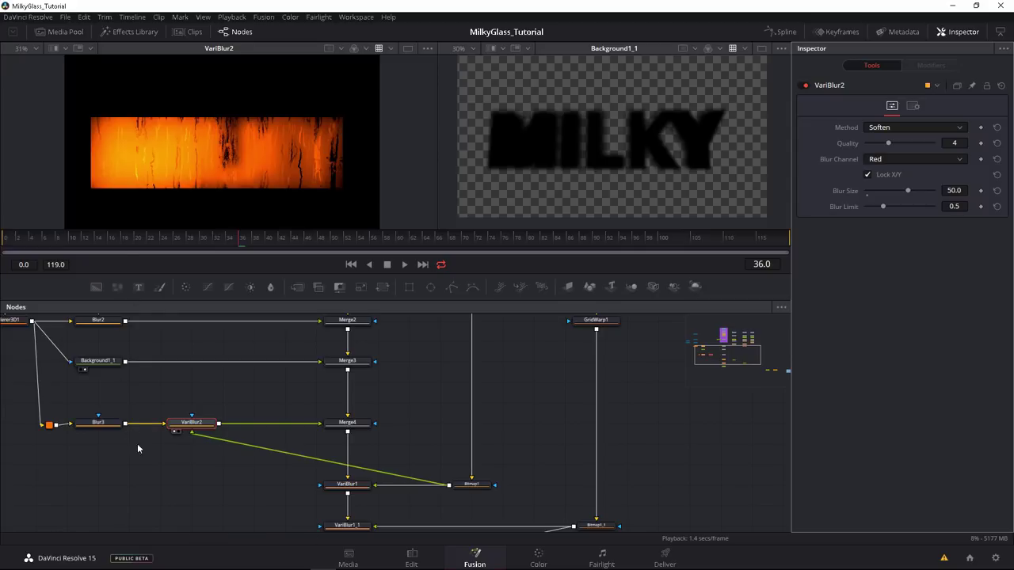
# Step: Turn on Show DoD for the first viewer
pyautogui.moveTo(114, 335); pyautogui.dragTo(167, 353)
pyautogui.rightClick(232, 161)
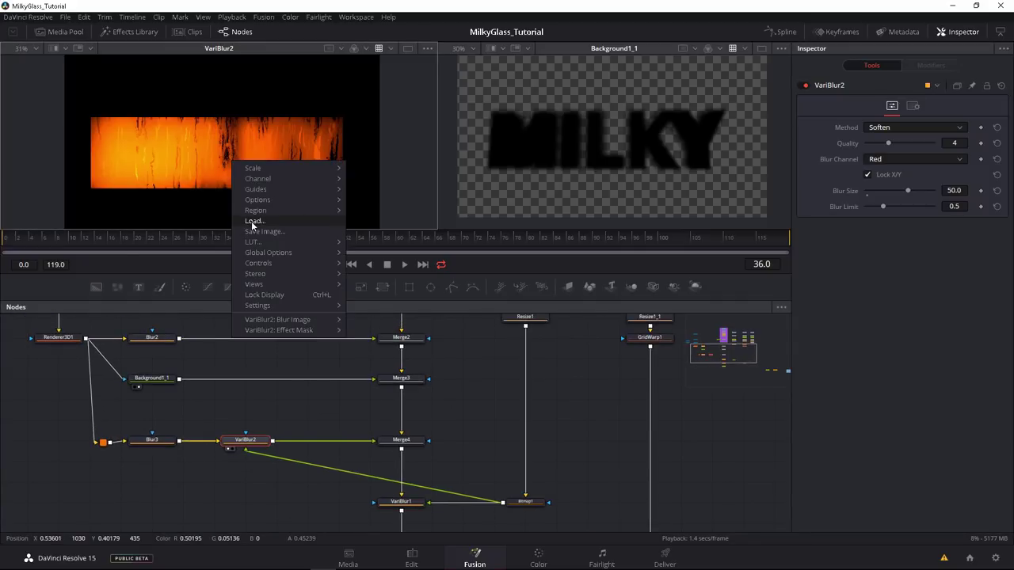
pyautogui.moveTo(256, 212)
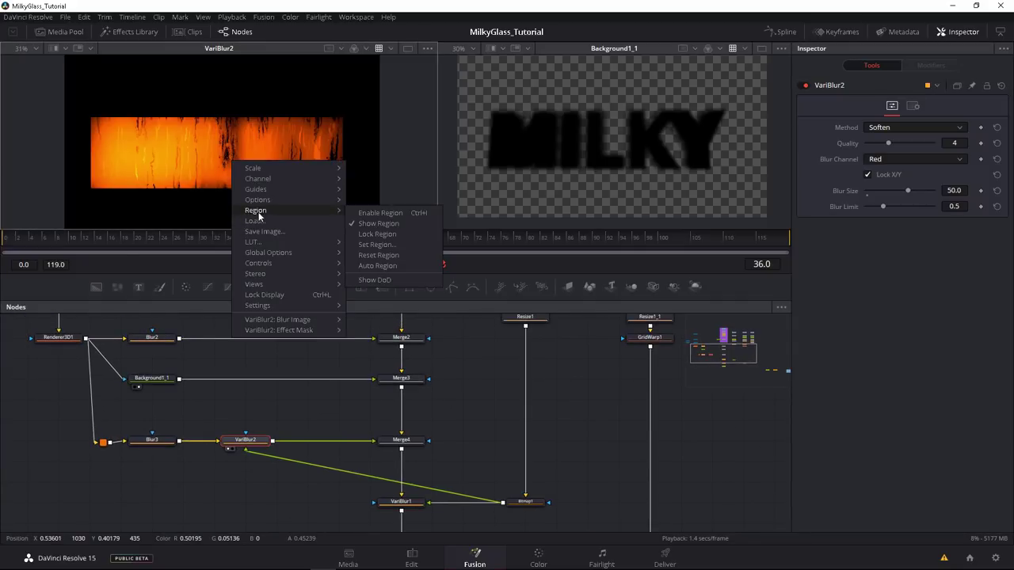
pyautogui.click(368, 281)
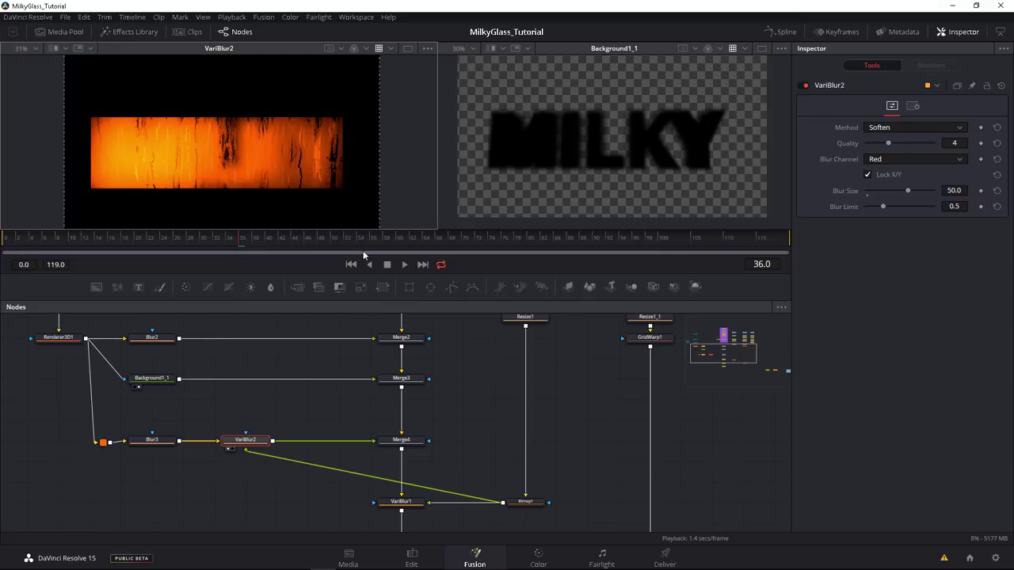
# Step: Compare the domain of definition of Renderer3D1, Blur3 and VariBlur2 in the first viewer
pyautogui.scroll(-1, 164, 170)
pyautogui.click(134, 448)
pyautogui.moveTo(65, 342); pyautogui.dragTo(123, 141)
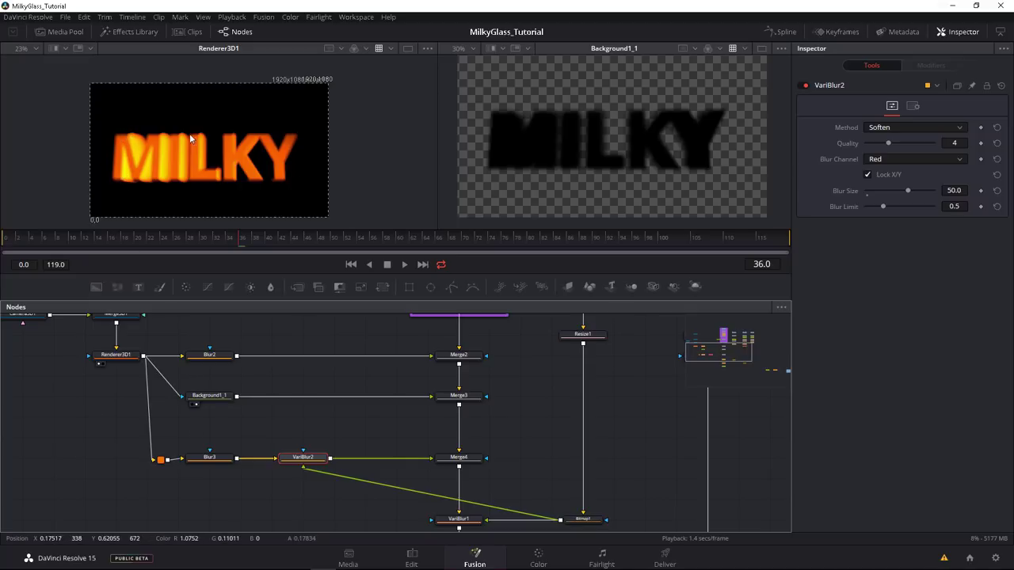
pyautogui.click(128, 423)
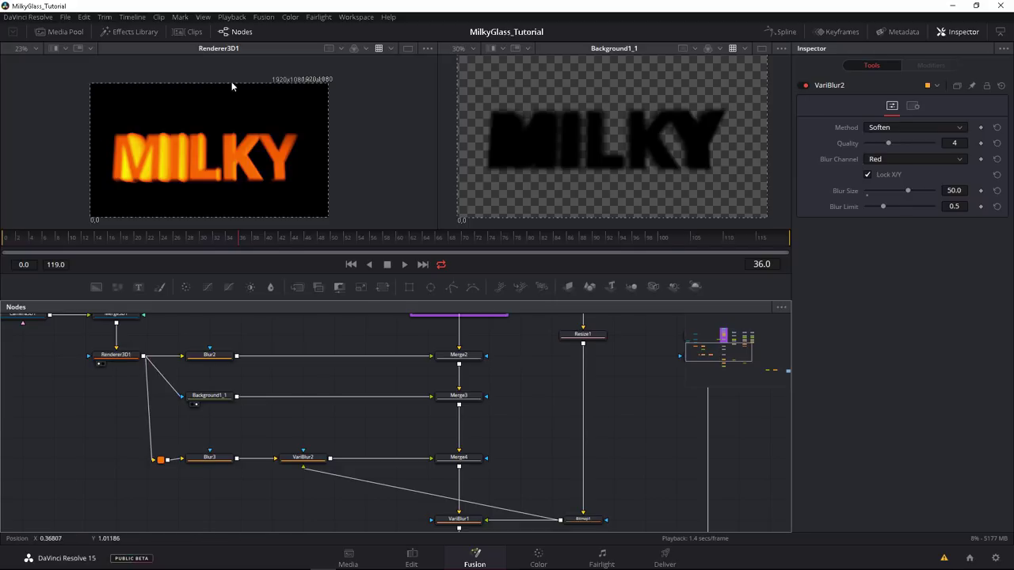
pyautogui.click(192, 466)
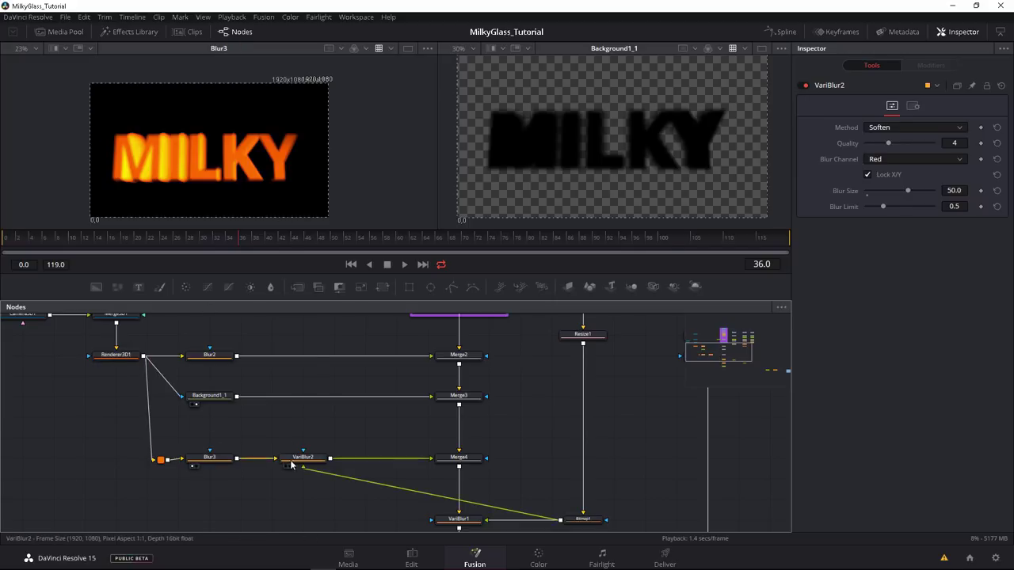
pyautogui.click(286, 466)
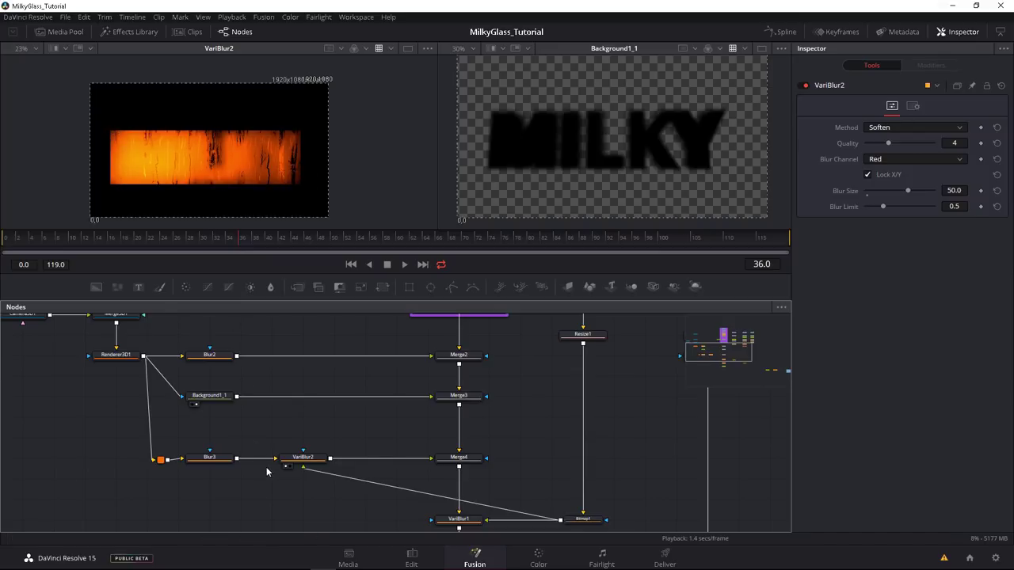
# Step: Make room before VariBlur2 and insert a Set Domain node after Blur3 with its mode on Set
pyautogui.click(317, 460)
pyautogui.click(214, 460)
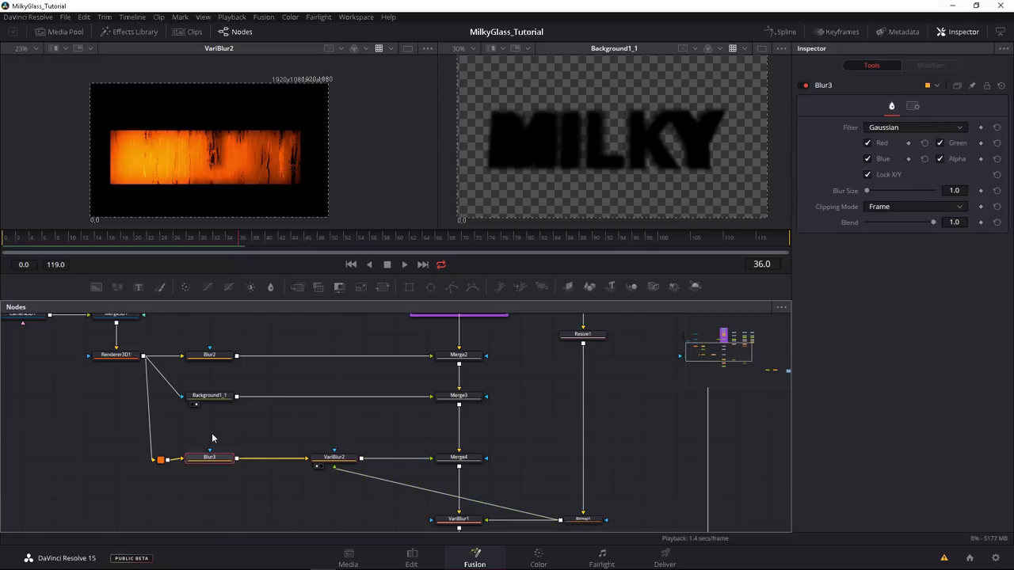
pyautogui.hotkey('shift', 'space')
pyautogui.write('set')
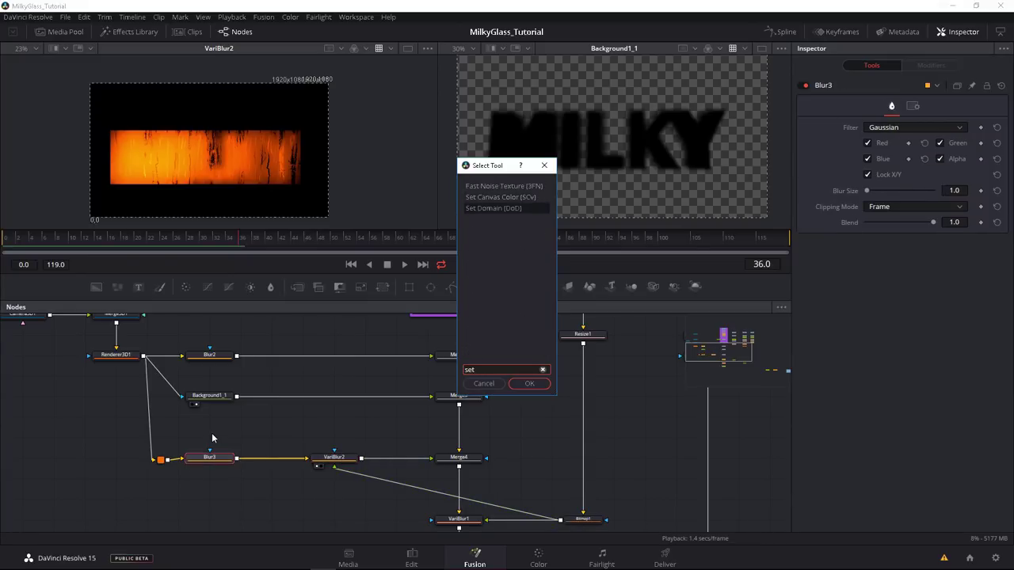
pyautogui.press('Return')
pyautogui.click(873, 127)
pyautogui.click(871, 151)
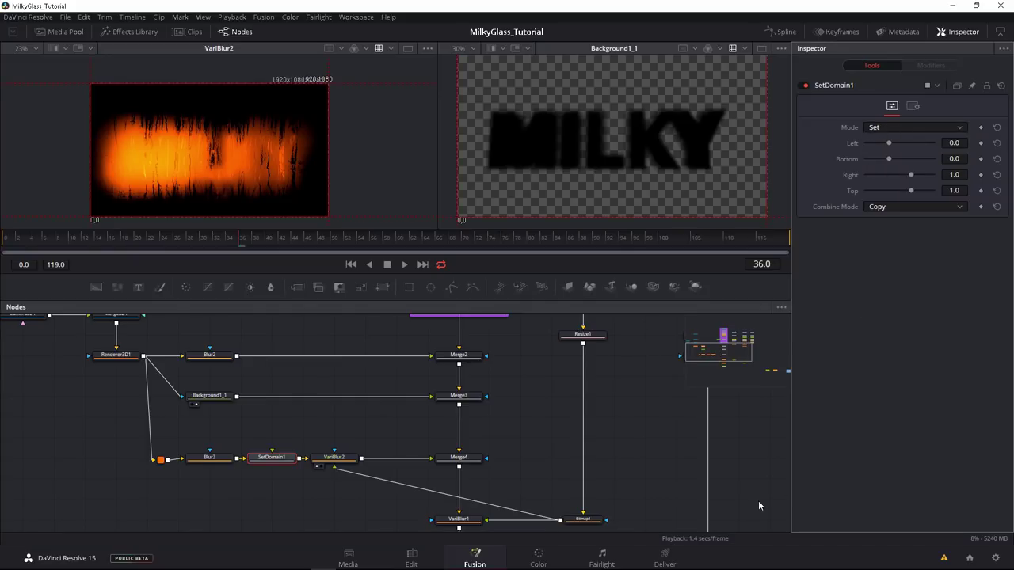
# Step: Lower VariBlur2's blend to 0.48 and its blur size to 18.9
pyautogui.click(334, 457)
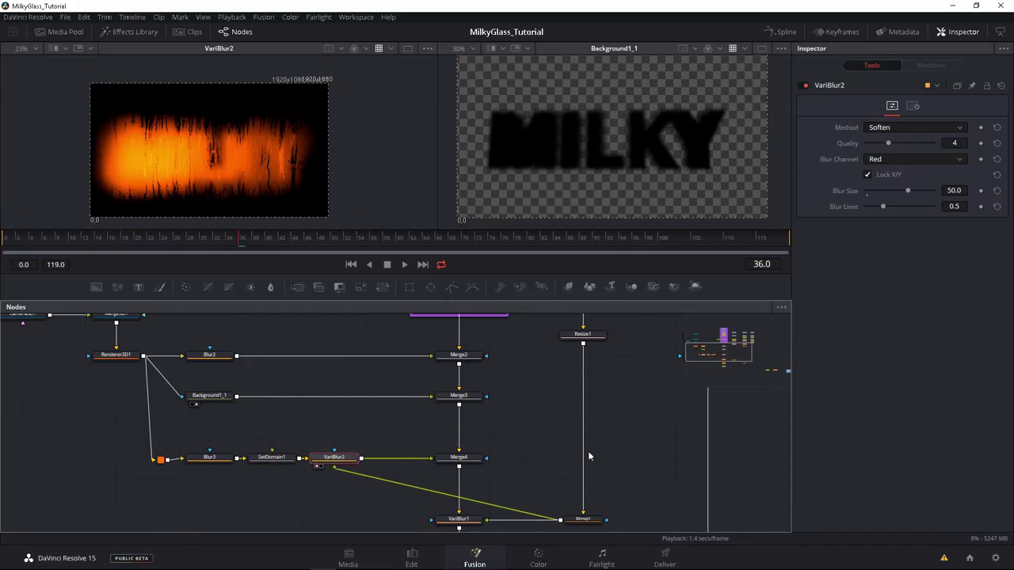
pyautogui.click(913, 105)
pyautogui.moveTo(919, 138); pyautogui.dragTo(897, 136)
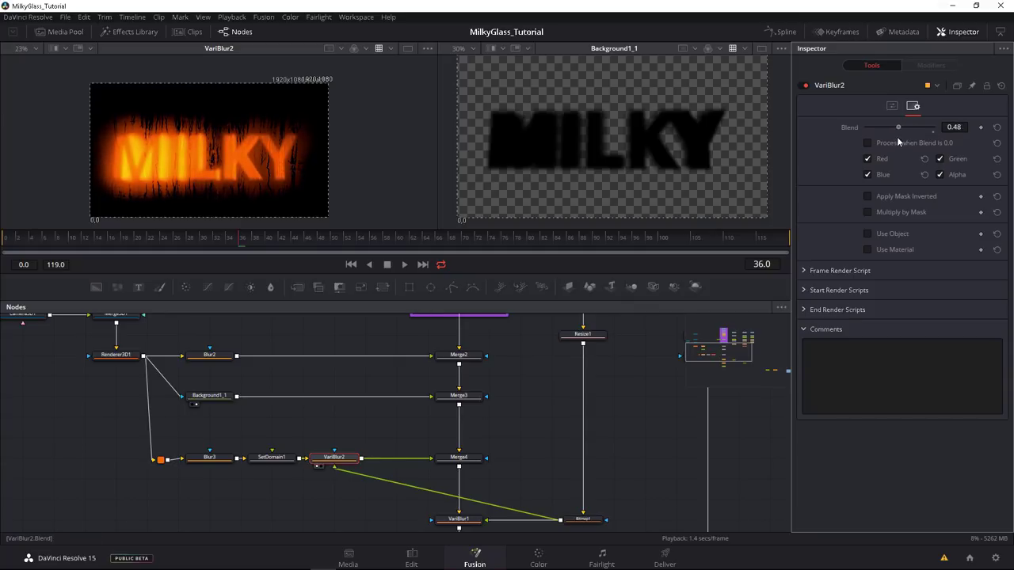
pyautogui.click(272, 458)
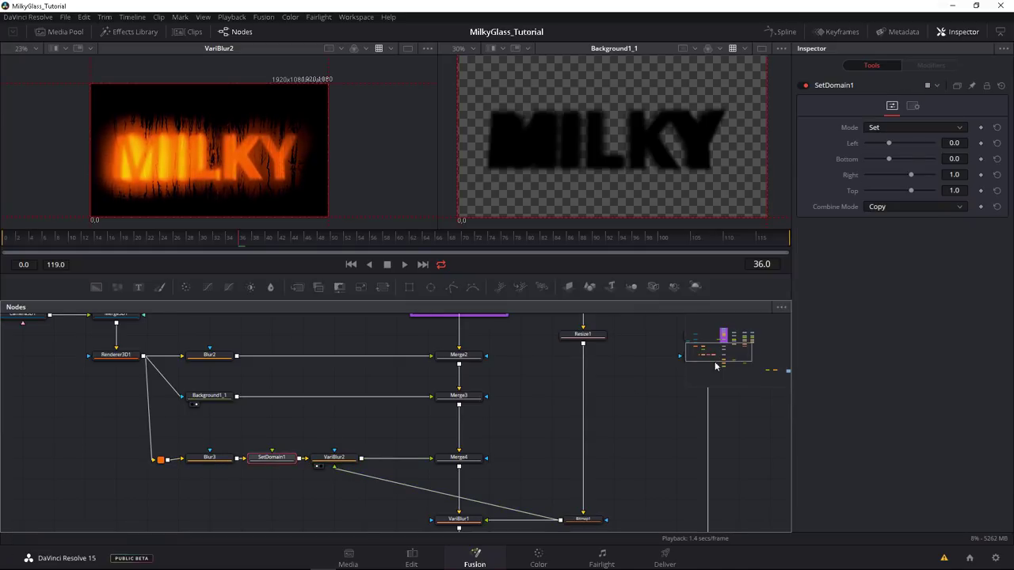
pyautogui.click(333, 457)
pyautogui.click(892, 105)
pyautogui.moveTo(911, 191); pyautogui.dragTo(886, 191)
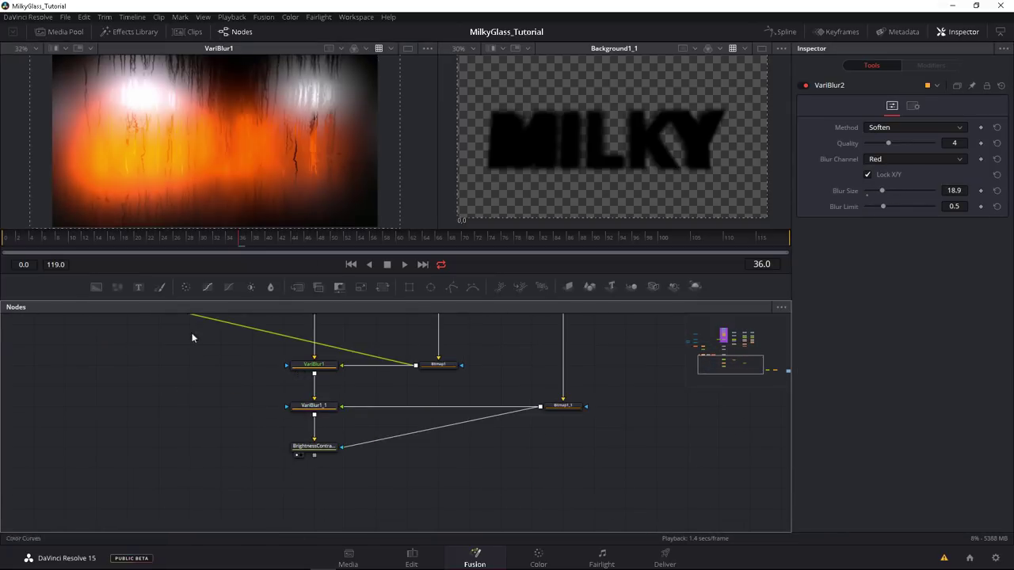
# Step: Lower VariBlur2's blend to 0.252 while viewing BrightnessContrast1's output, and check the composite at frame 26
pyautogui.moveTo(192, 420); pyautogui.dragTo(230, 487)
pyautogui.click(913, 105)
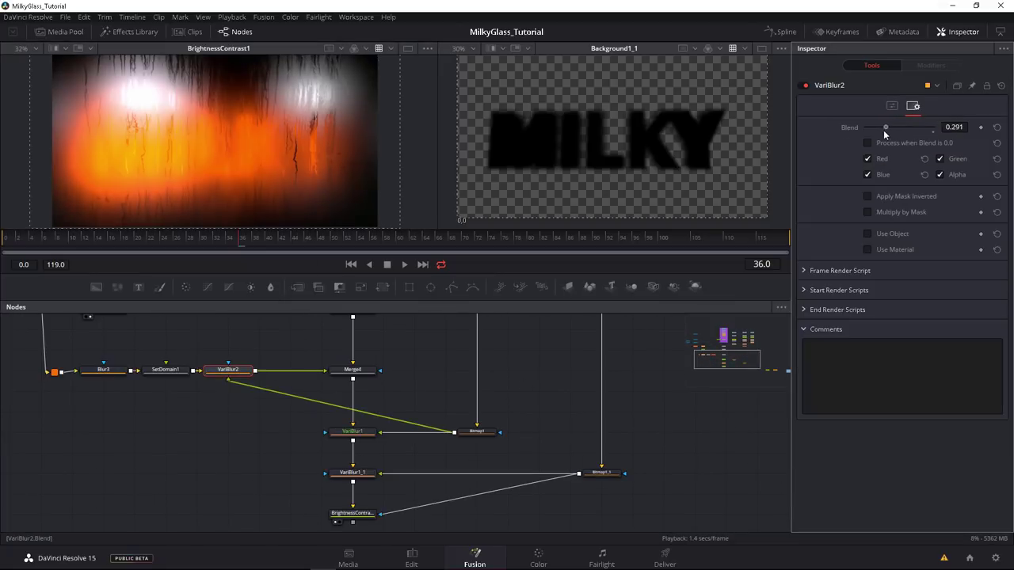
pyautogui.moveTo(878, 130); pyautogui.dragTo(882, 130)
pyautogui.click(115, 373)
pyautogui.moveTo(222, 370); pyautogui.dragTo(191, 198)
pyautogui.click(212, 372)
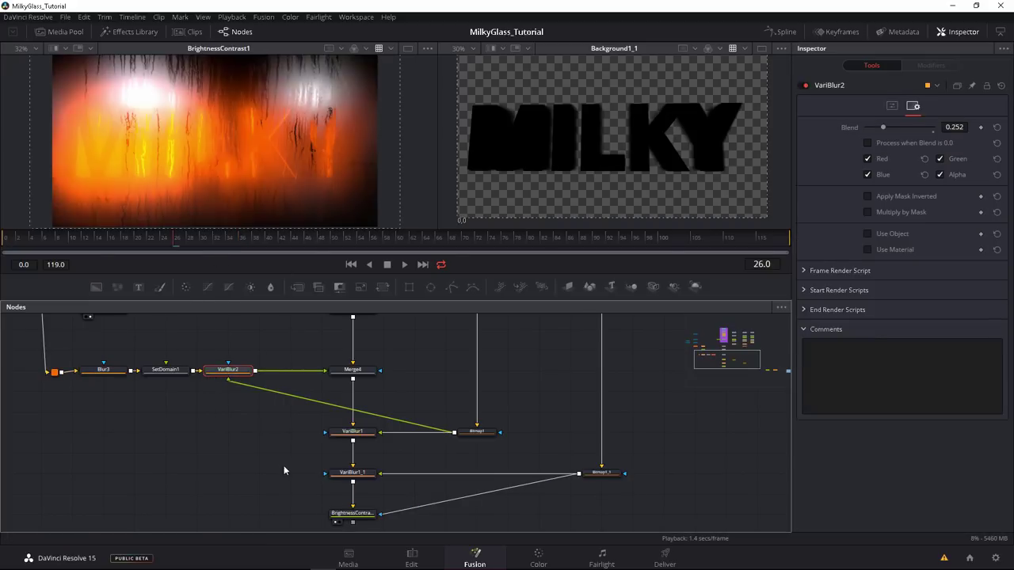
# Step: Raise VariBlur2's blend to 0.614 and check the composite on earlier frames, ending at frame 21
pyautogui.moveTo(884, 128); pyautogui.dragTo(906, 132)
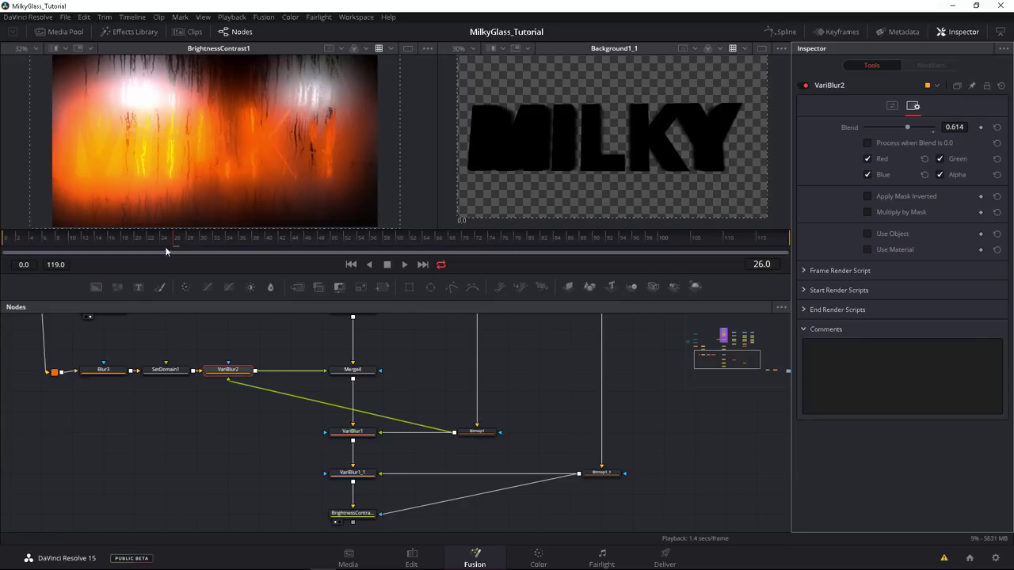
pyautogui.click(87, 238)
pyautogui.click(144, 242)
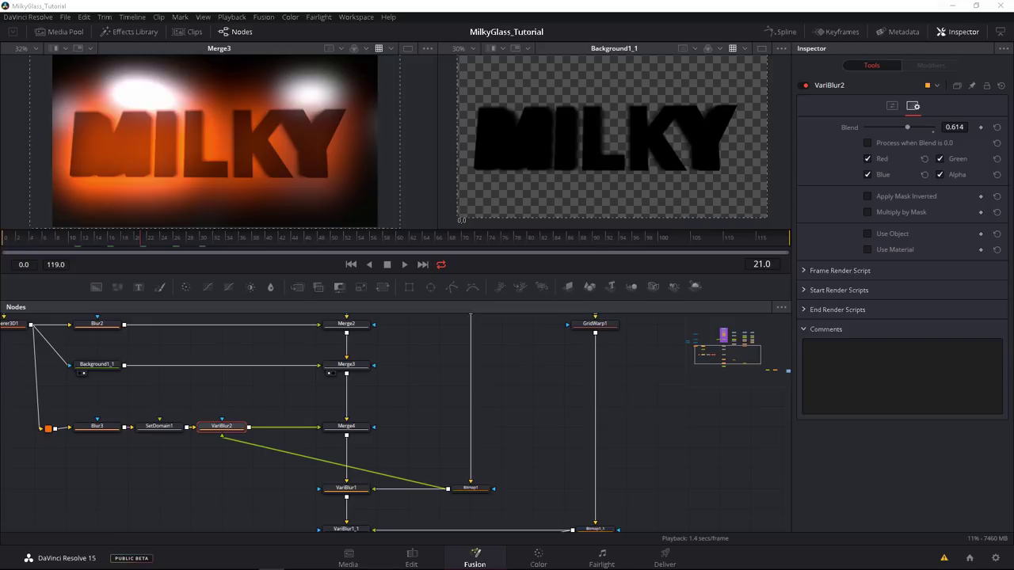
# Step: Check the matte composite at frame 17, then bypass Merge4 and view VariBlur1's output
pyautogui.moveTo(129, 240); pyautogui.dragTo(116, 243)
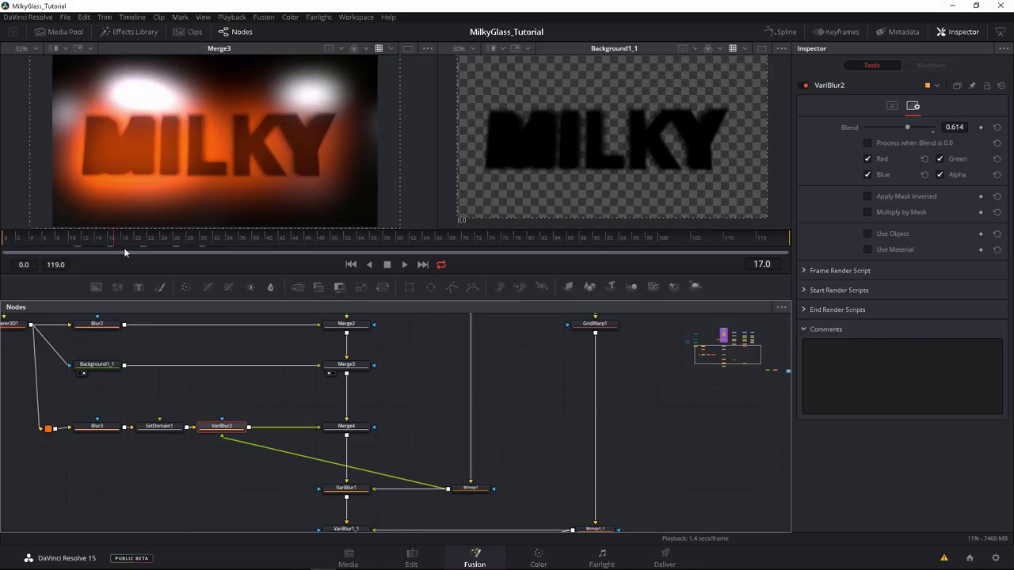
pyautogui.scroll(2, 113, 167)
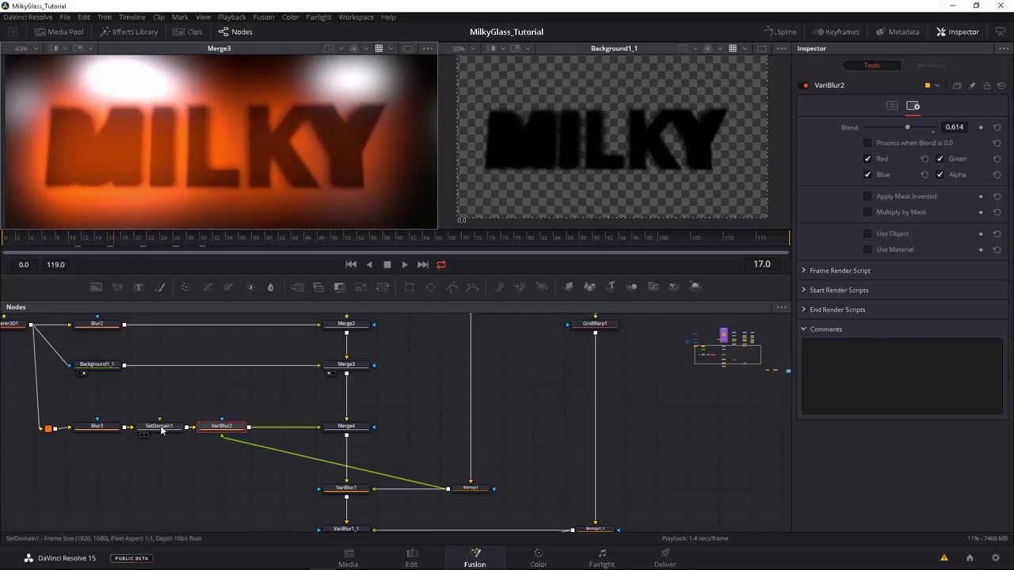
pyautogui.moveTo(328, 430); pyautogui.dragTo(325, 409)
pyautogui.click(337, 405)
pyautogui.hotkey('ctrl', 'p')
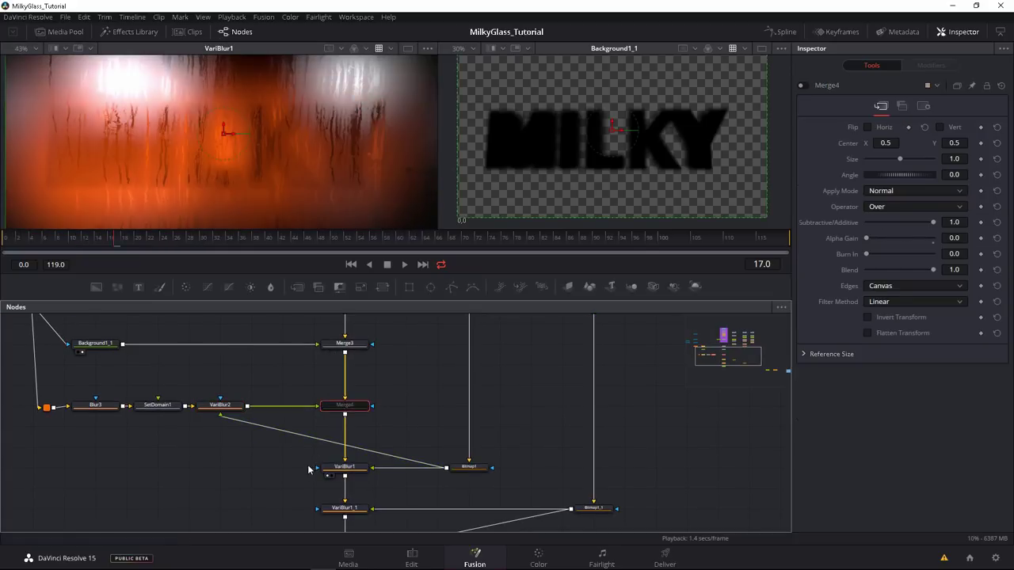
pyautogui.click(323, 467)
pyautogui.moveTo(307, 468); pyautogui.dragTo(261, 493)
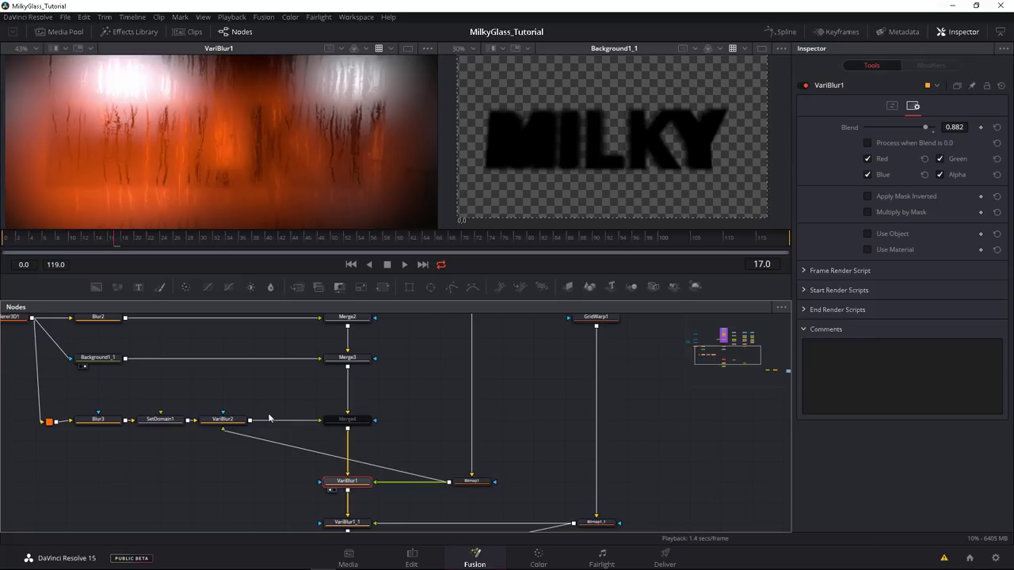
# Step: Add a Bitmap node fed by Background1_1 and connect it as VariBlur1's effect mask
pyautogui.hotkey('shift', 'space')
pyautogui.write('bm')
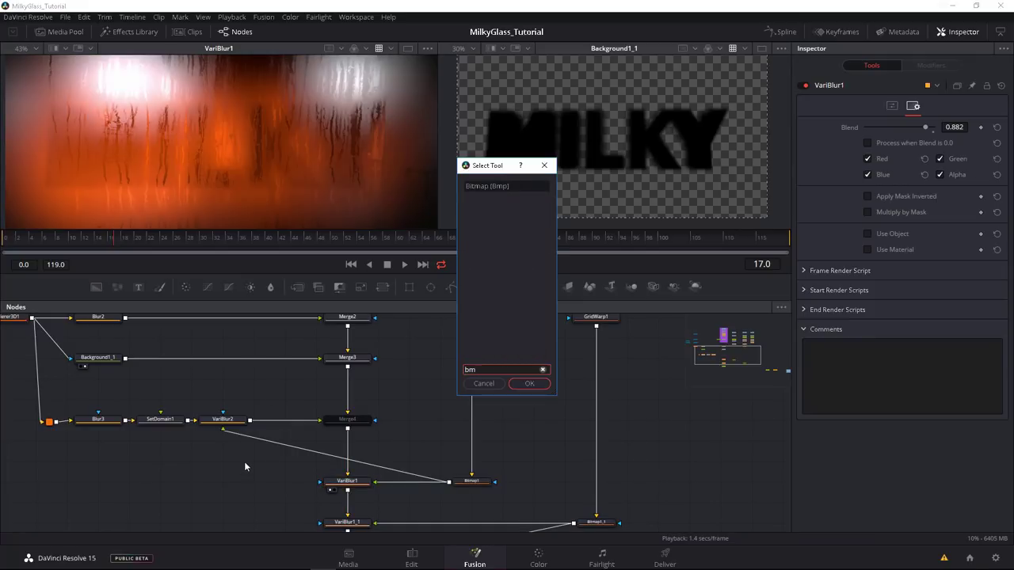
pyautogui.press('Return')
pyautogui.moveTo(237, 477); pyautogui.dragTo(176, 393)
pyautogui.moveTo(125, 358); pyautogui.dragTo(185, 399)
pyautogui.moveTo(190, 399); pyautogui.dragTo(534, 182)
pyautogui.moveTo(192, 398); pyautogui.dragTo(253, 398)
pyautogui.moveTo(347, 481); pyautogui.dragTo(298, 285)
pyautogui.moveTo(278, 400); pyautogui.dragTo(321, 481)
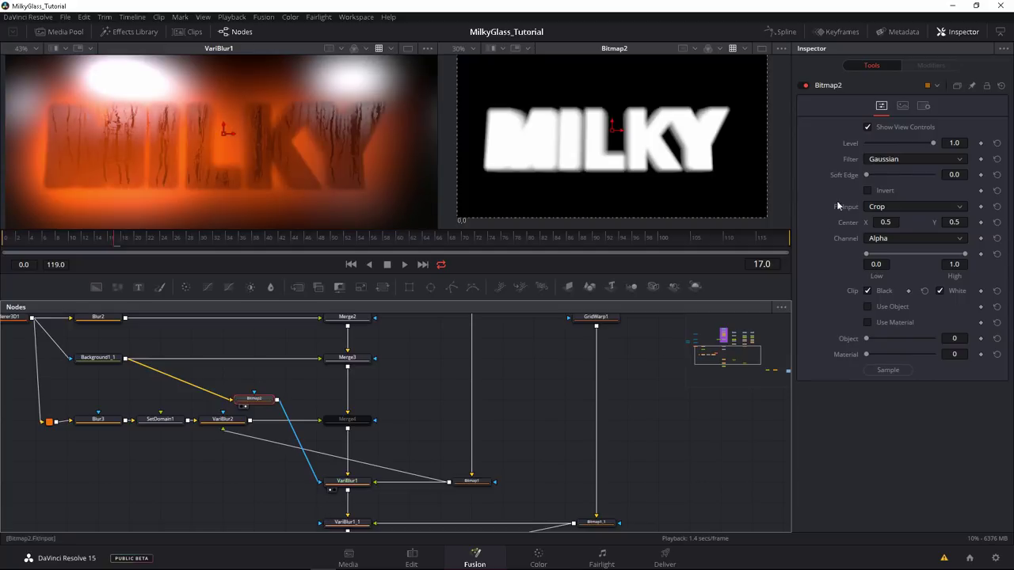
# Step: Invert Bitmap2's mask, raise its soft edge to 0.0583, and align the node beside VariBlur1
pyautogui.click(867, 191)
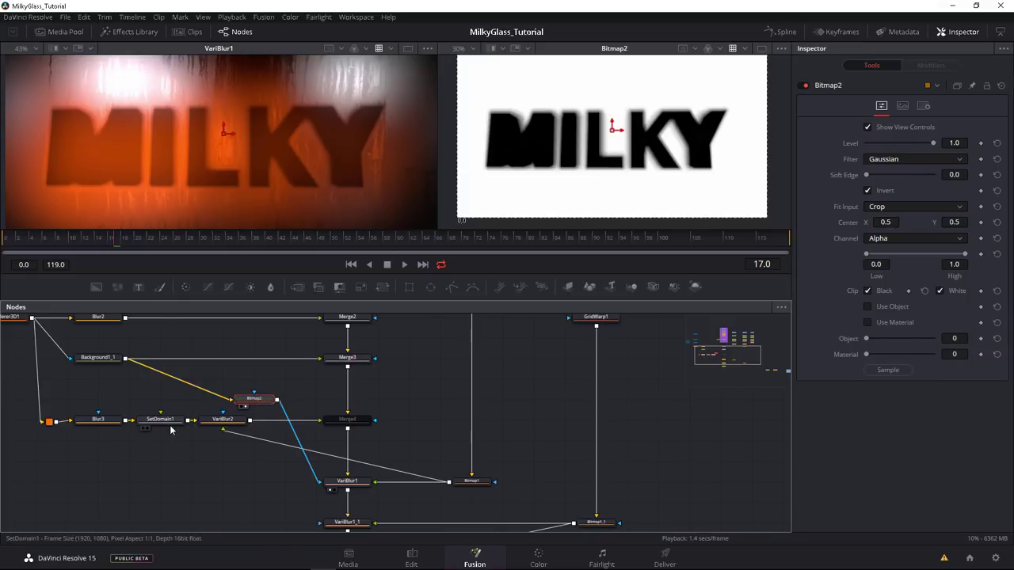
pyautogui.moveTo(867, 176); pyautogui.dragTo(890, 188)
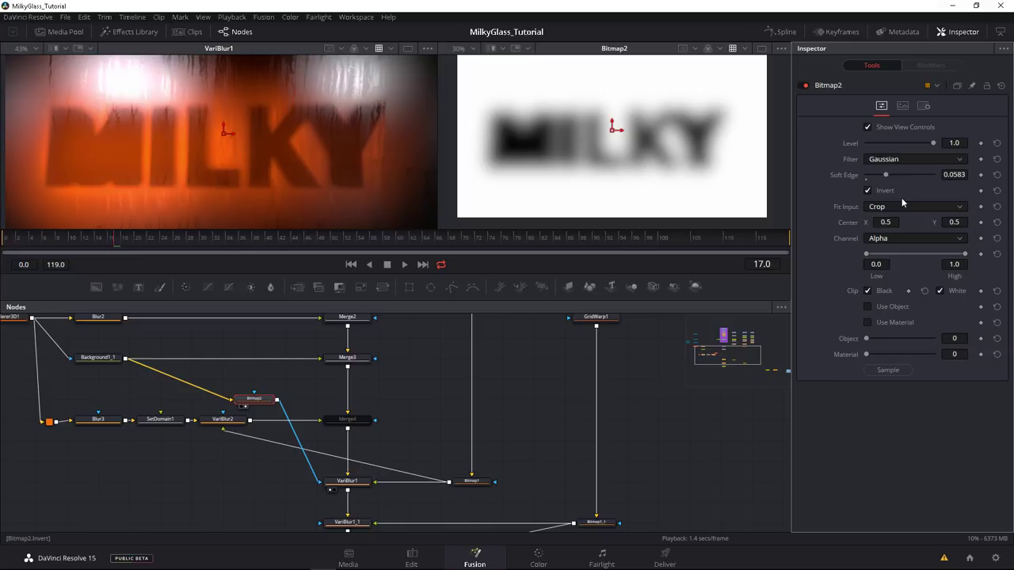
pyautogui.moveTo(258, 400); pyautogui.dragTo(195, 482)
# Step: Re-enable Merge4, view BrightnessContrast1's output and play back the composite, stopping on frame 13
pyautogui.click(330, 422)
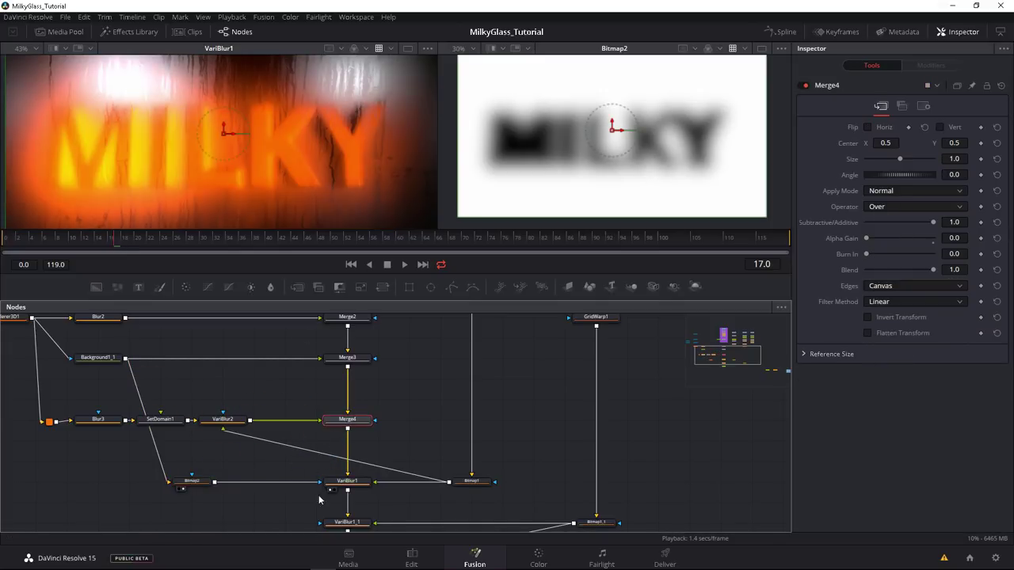
pyautogui.moveTo(274, 429); pyautogui.dragTo(275, 386)
pyautogui.click(332, 488)
pyautogui.moveTo(306, 471); pyautogui.dragTo(298, 420)
pyautogui.click(323, 476)
pyautogui.scroll(-2, 161, 194)
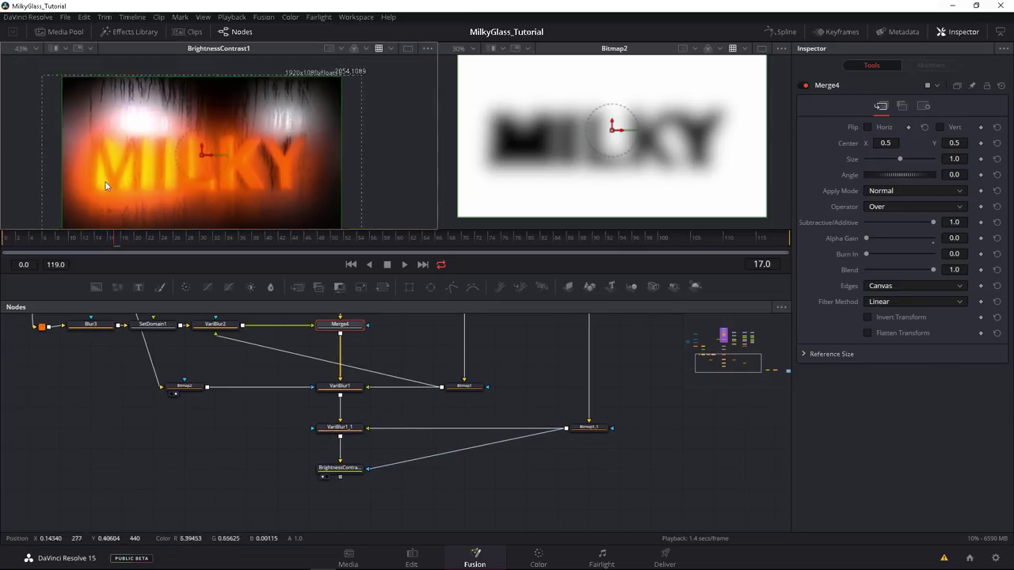
pyautogui.moveTo(102, 175); pyautogui.dragTo(108, 159)
pyautogui.click(6, 242)
pyautogui.press('space')
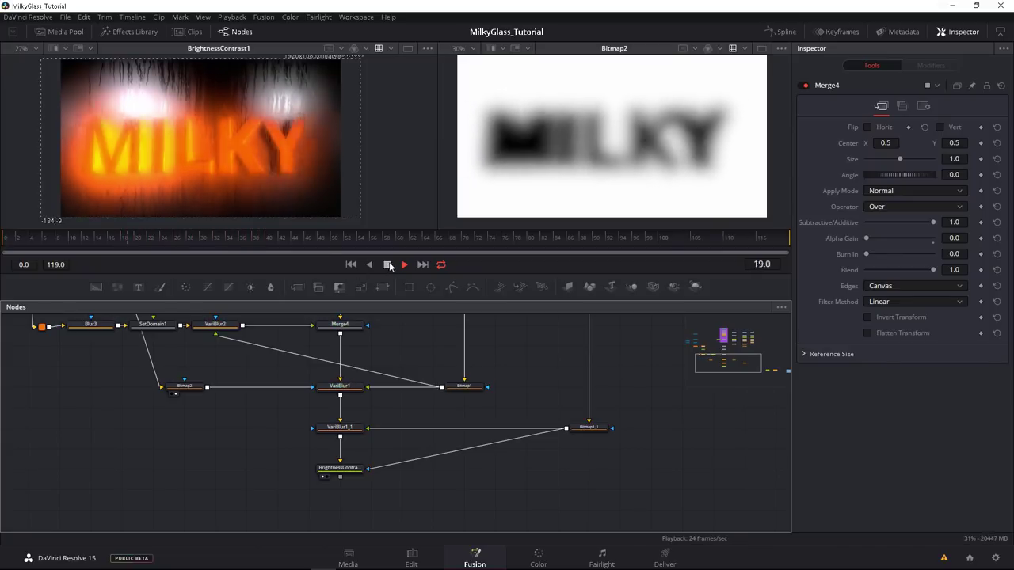
pyautogui.moveTo(89, 237)
pyautogui.mouseDown()
pyautogui.moveTo(70, 239)
pyautogui.moveTo(88, 242)
pyautogui.moveTo(86, 223)
pyautogui.mouseUp()
# Step: Duplicate the Background1_1 node and place the copy below the end of the node chain
pyautogui.moveTo(294, 455); pyautogui.dragTo(284, 447)
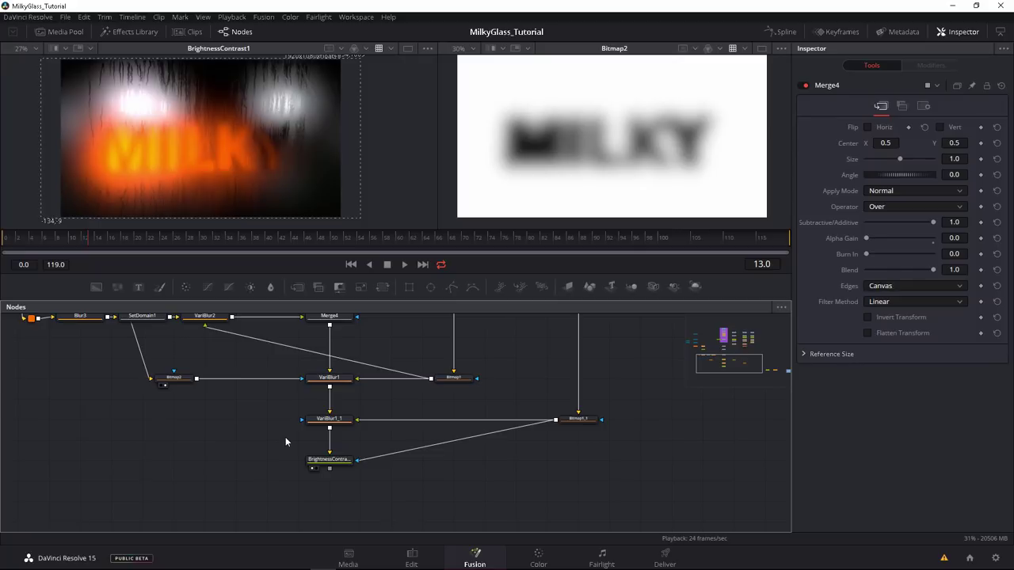
pyautogui.scroll(-3, 296, 439)
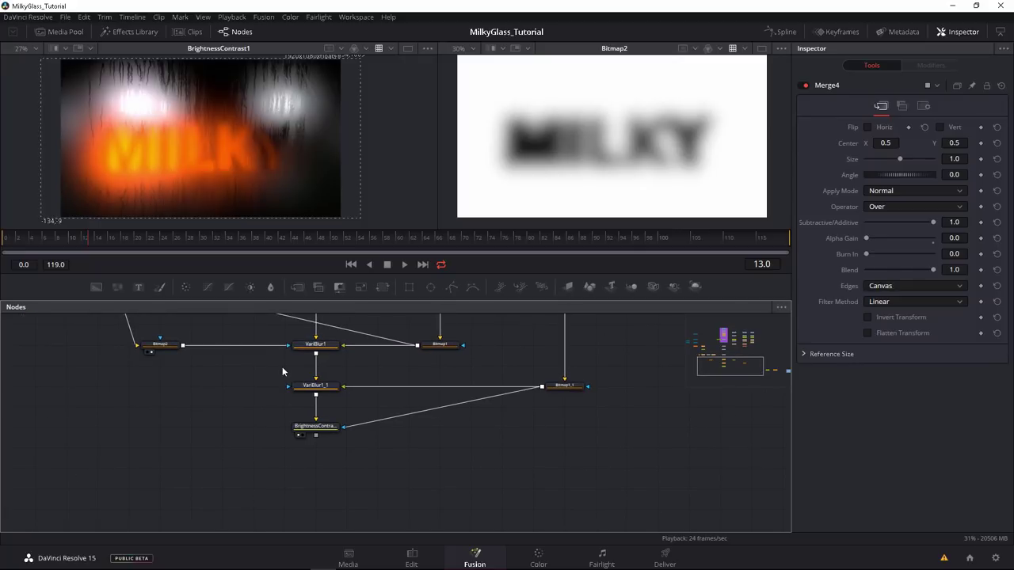
pyautogui.scroll(6, 249, 417)
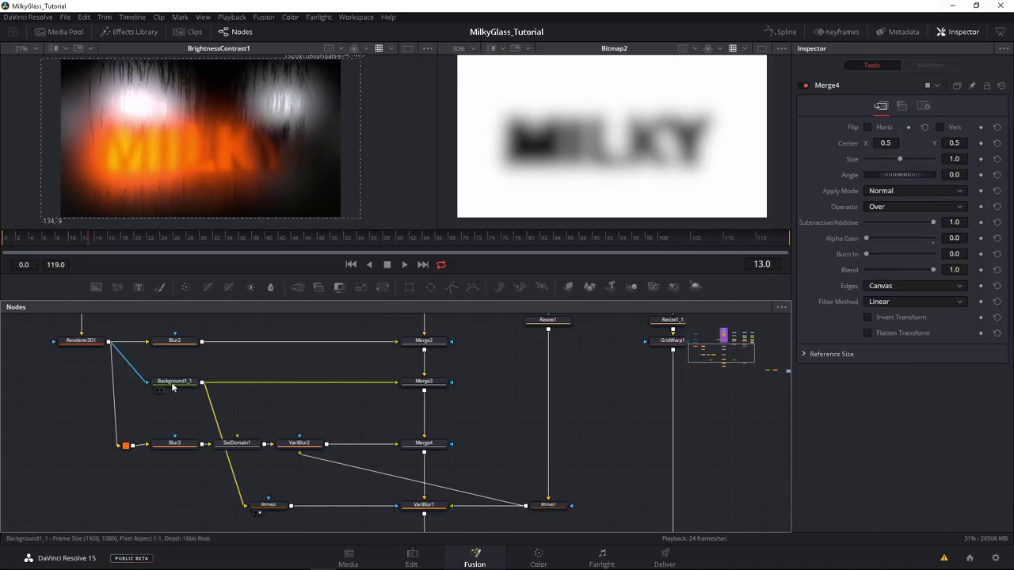
pyautogui.click(174, 386)
pyautogui.scroll(-5, 261, 455)
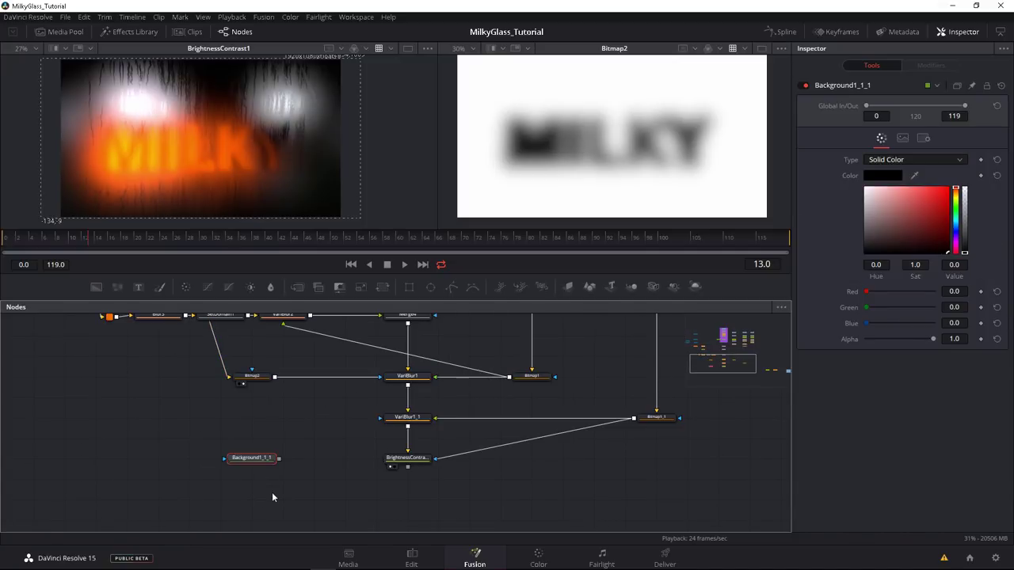
pyautogui.moveTo(276, 459); pyautogui.dragTo(283, 455)
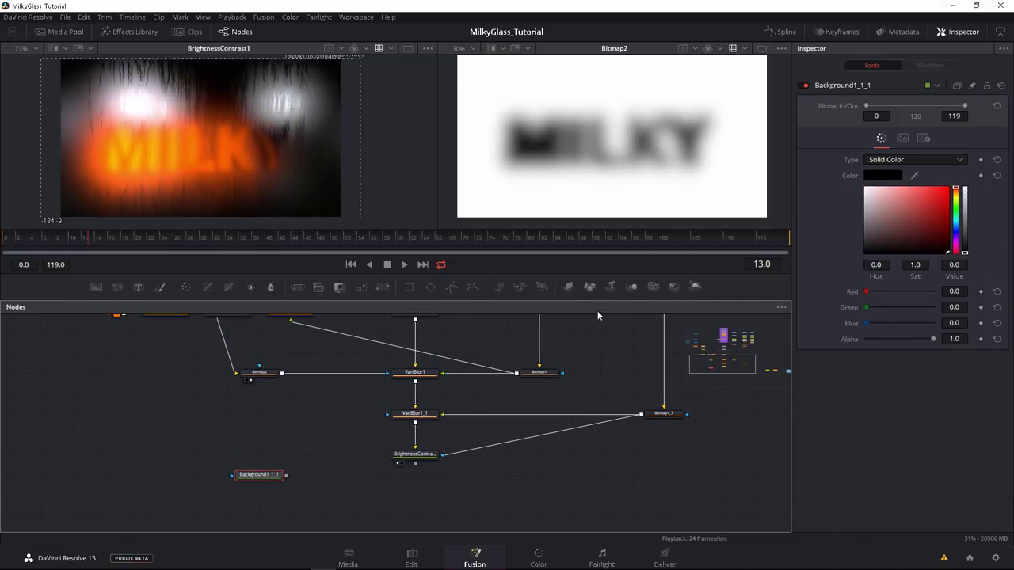
# Step: Add an Ellipse mask to the copied background and view the masked background in the second viewer
pyautogui.moveTo(429, 315); pyautogui.dragTo(283, 474)
pyautogui.moveTo(204, 455); pyautogui.dragTo(206, 476)
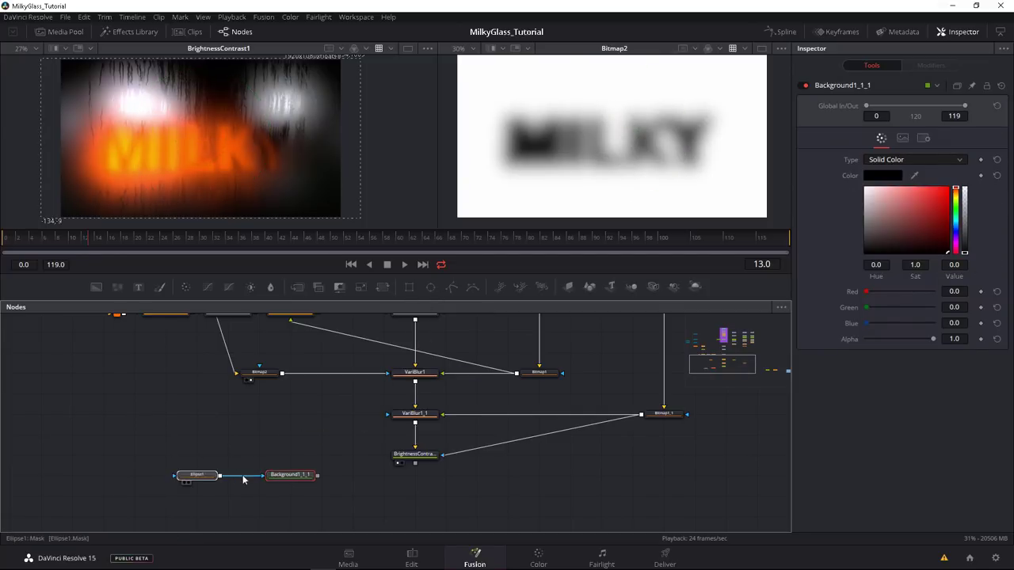
pyautogui.moveTo(284, 478); pyautogui.dragTo(502, 171)
pyautogui.click(290, 475)
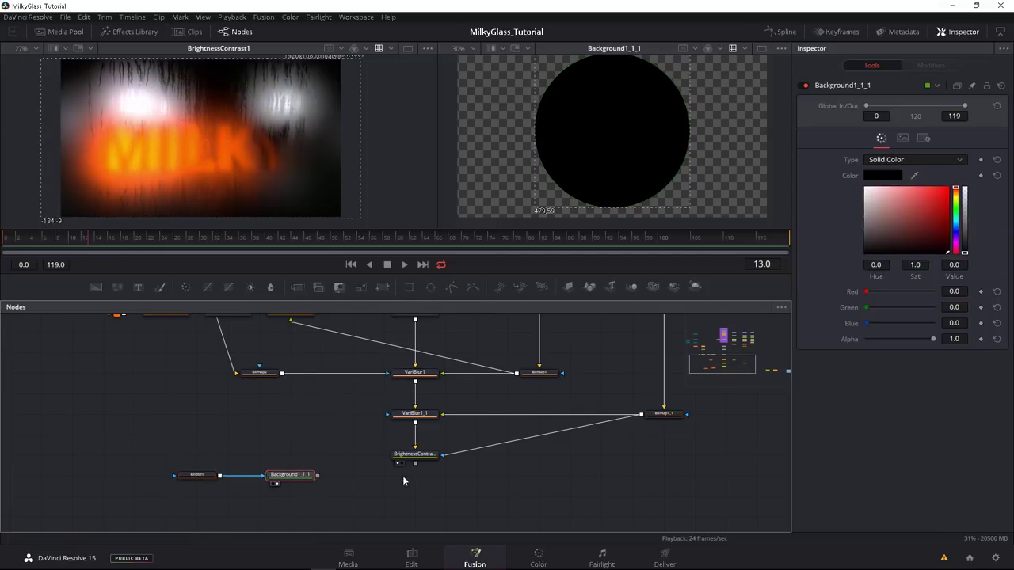
# Step: Sample the text's orange glow as the copied background's color and shift the ellipse and background nodes slightly
pyautogui.moveTo(915, 176); pyautogui.dragTo(190, 288)
pyautogui.moveTo(197, 477); pyautogui.dragTo(228, 485)
pyautogui.moveTo(291, 476); pyautogui.dragTo(322, 478)
pyautogui.moveTo(209, 468); pyautogui.dragTo(322, 497)
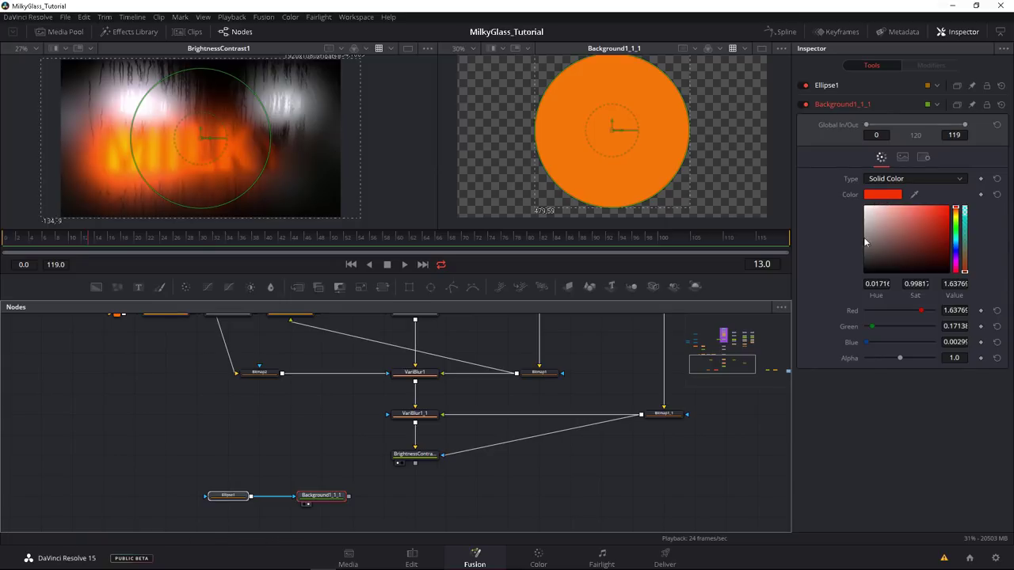
# Step: Compare the BrightnessContrast1 composite with the viewer LUT turned off and on
pyautogui.rightClick(223, 163)
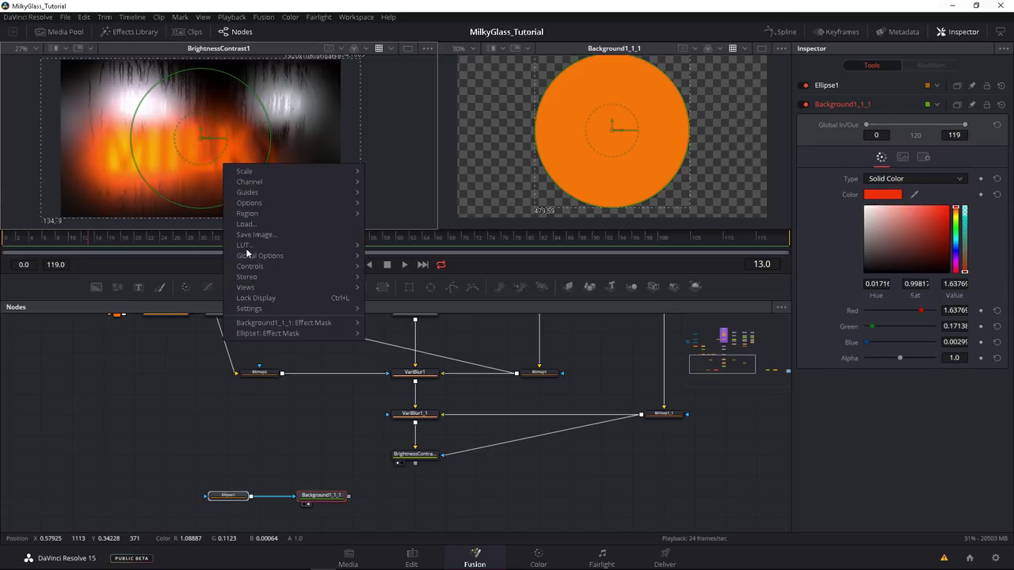
pyautogui.moveTo(261, 248)
pyautogui.click(387, 248)
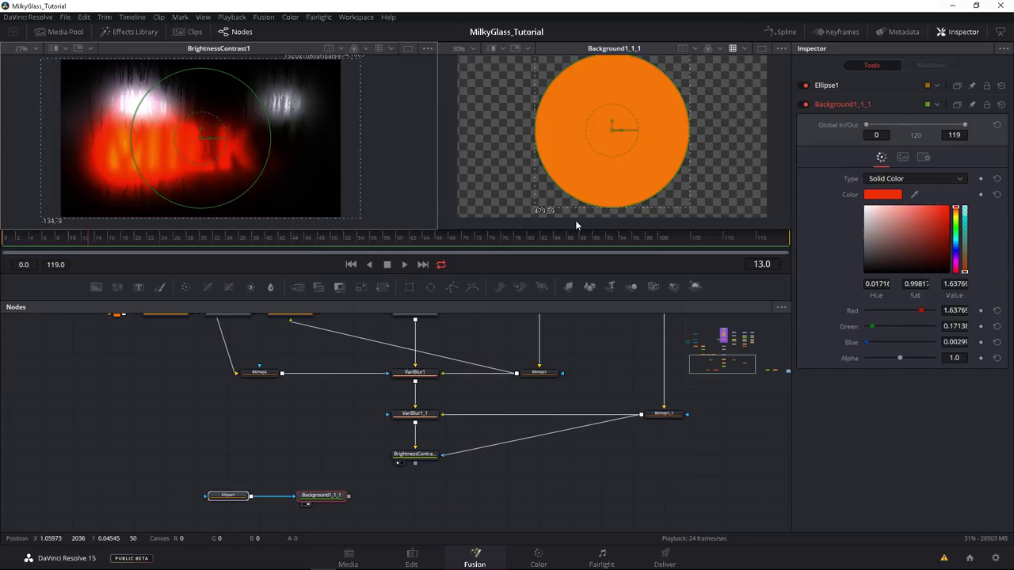
pyautogui.rightClick(228, 160)
pyautogui.moveTo(257, 239)
pyautogui.click(379, 241)
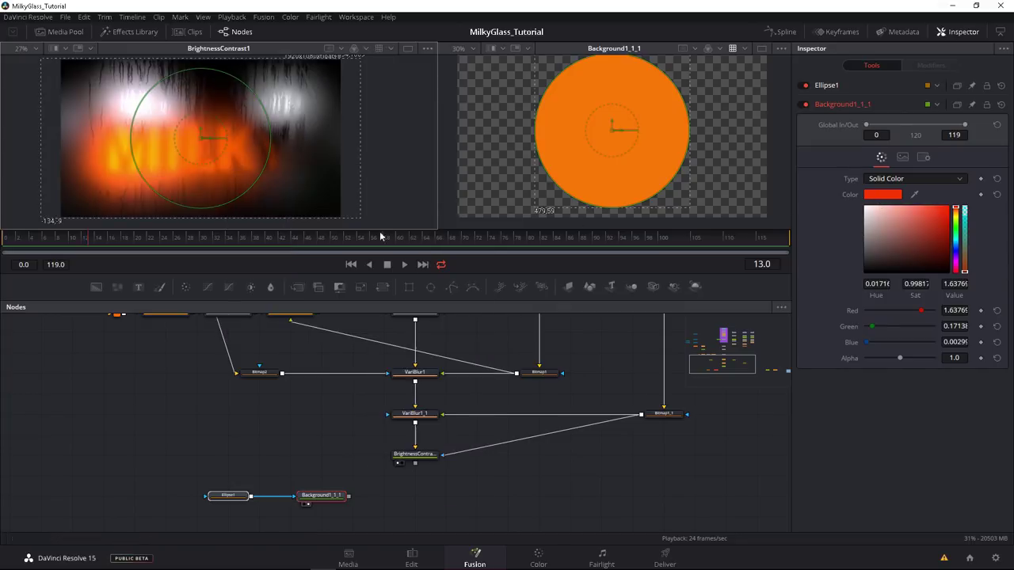
# Step: Merge the orange background over BrightnessContrast1, set the merge's alpha gain to 0.0 and view its result
pyautogui.click(295, 458)
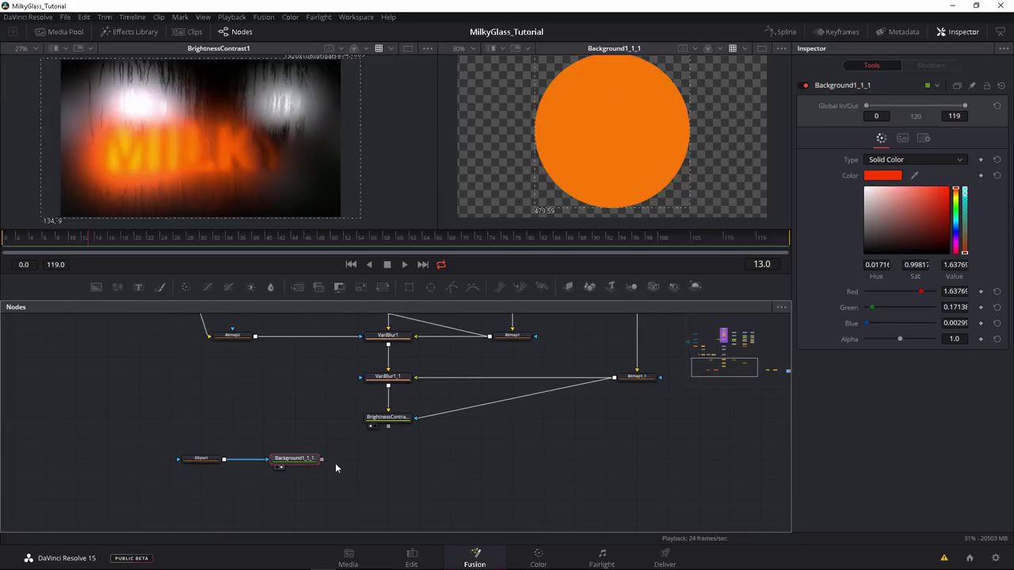
pyautogui.moveTo(378, 451); pyautogui.dragTo(388, 425)
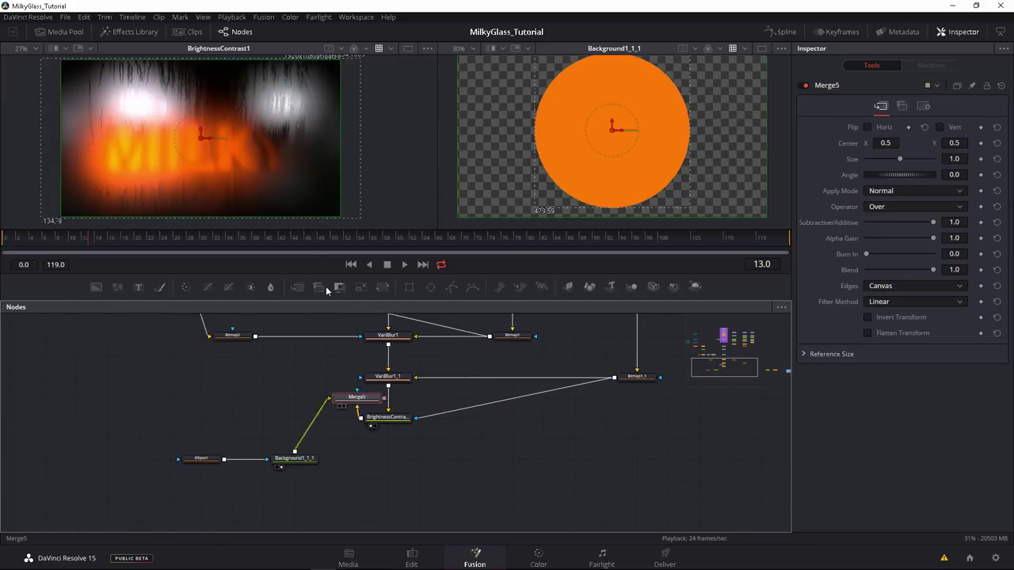
pyautogui.moveTo(932, 238); pyautogui.dragTo(789, 250)
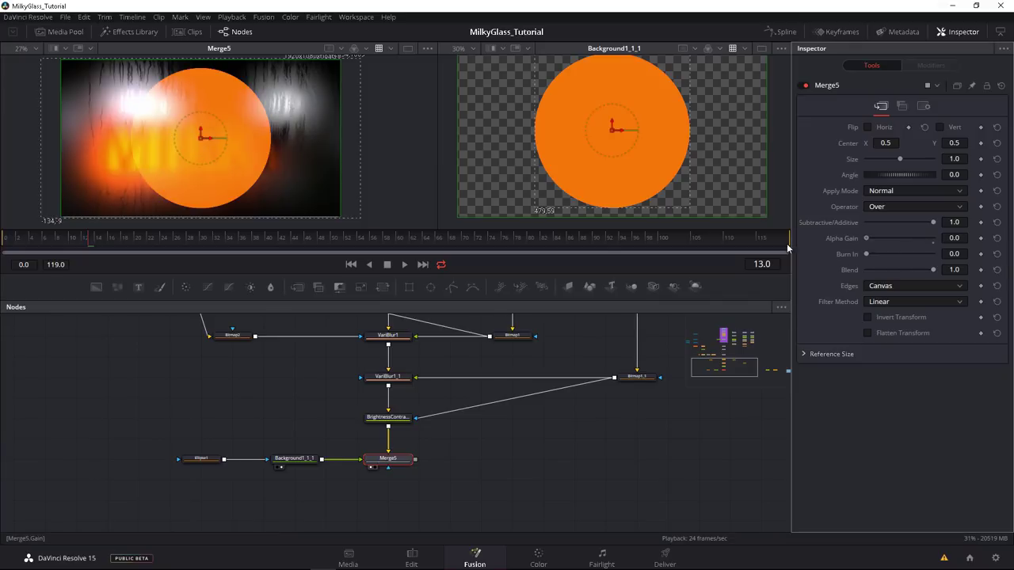
# Step: Set Ellipse1's soft edge to 0.4
pyautogui.click(201, 457)
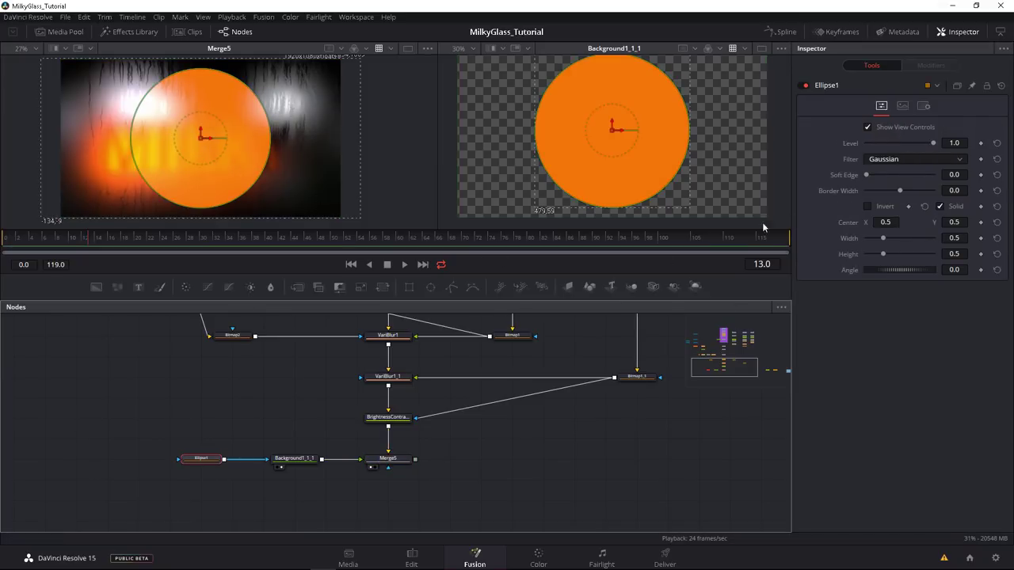
pyautogui.click(955, 174)
pyautogui.write('0.2')
pyautogui.press('Return')
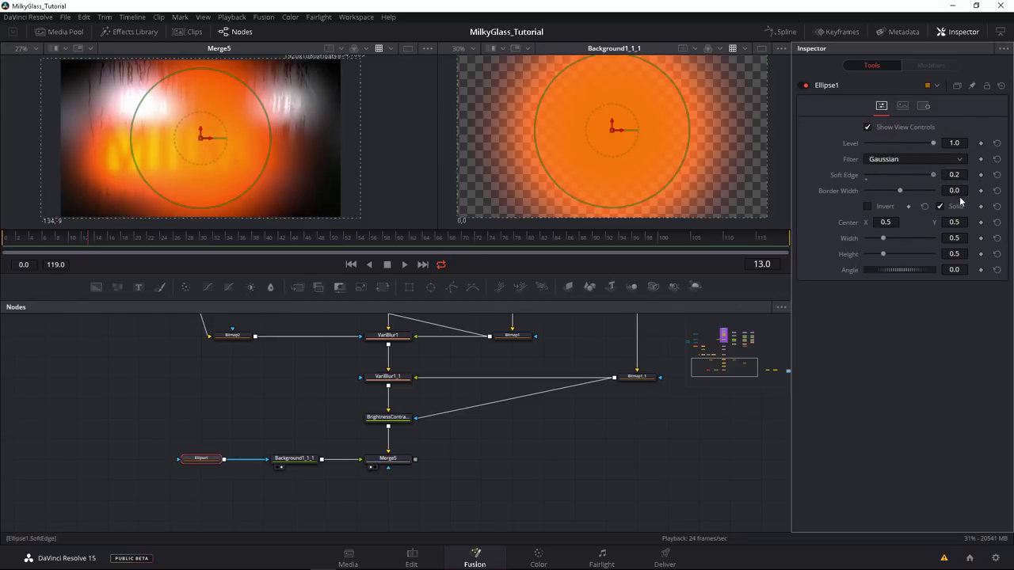
pyautogui.write('4')
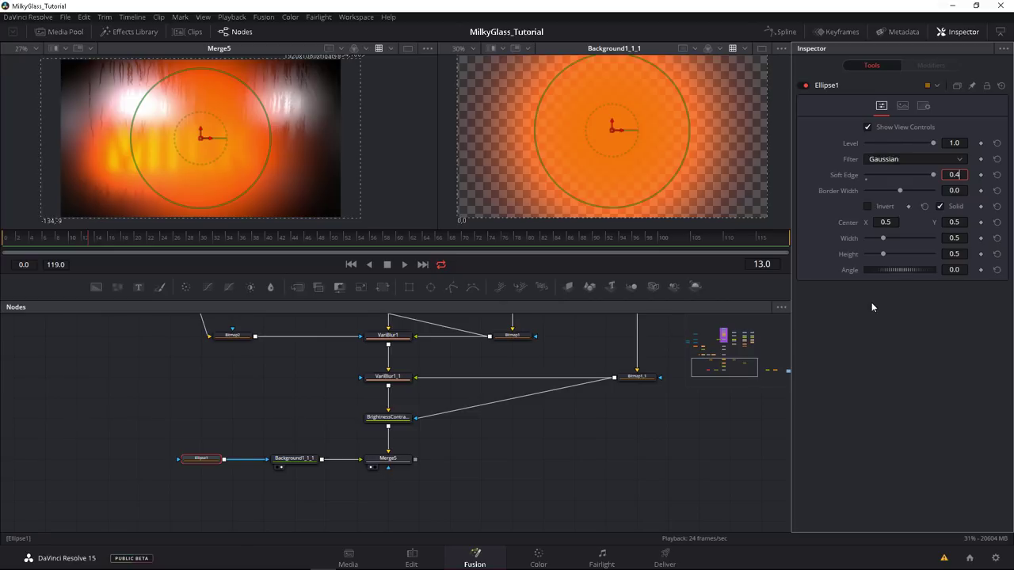
pyautogui.press('Return')
# Step: Move the ellipse mask to the image's lower-left corner, flatten its height to about 0.27, and inspect the glow
pyautogui.moveTo(208, 198); pyautogui.dragTo(112, 201)
pyautogui.scroll(-2, 122, 165)
pyautogui.click(294, 459)
pyautogui.click(193, 466)
pyautogui.click(201, 459)
pyautogui.scroll(2, 176, 206)
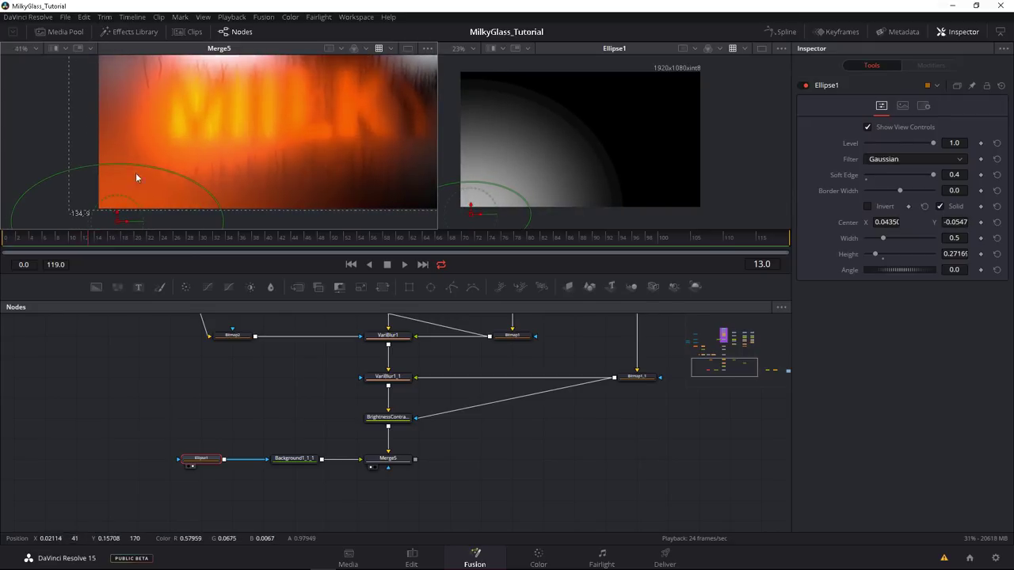
pyautogui.click(134, 215)
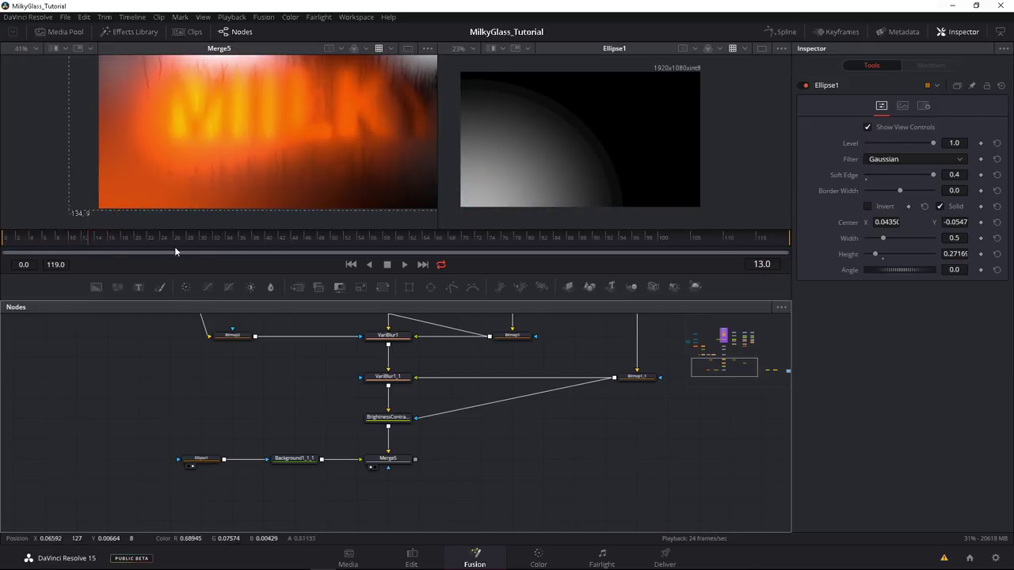
# Step: Move Ellipse1, Background1_1_1 and Merge5 up the node tree and insert Merge5 between Merge4 and VariBlur1
pyautogui.moveTo(178, 432); pyautogui.dragTo(420, 469)
pyautogui.scroll(2, 333, 408)
pyautogui.moveTo(229, 398); pyautogui.dragTo(533, 369)
pyautogui.moveTo(518, 377); pyautogui.dragTo(518, 398)
pyautogui.moveTo(177, 469); pyautogui.dragTo(392, 357)
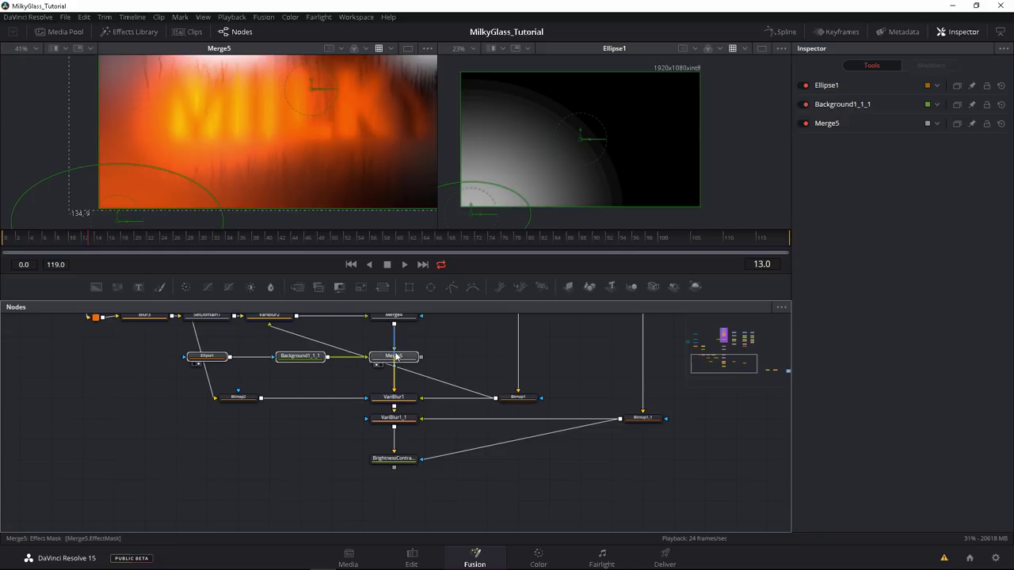
# Step: Realign VariBlur1 and Bitmap2, and add a pipe router on the link from Bitmap1 to VariBlur2
pyautogui.moveTo(395, 393); pyautogui.dragTo(394, 388)
pyautogui.moveTo(239, 399); pyautogui.dragTo(207, 400)
pyautogui.moveTo(417, 390); pyautogui.dragTo(429, 366)
pyautogui.keyDown('alt'); pyautogui.click(424, 410); pyautogui.keyUp('alt')
# Step: Tidy the text layer branches by realigning Background1_1, Blur3 and its router below Renderer3D1
pyautogui.moveTo(138, 397); pyautogui.dragTo(209, 458)
pyautogui.moveTo(105, 394); pyautogui.dragTo(223, 414)
pyautogui.moveTo(192, 405); pyautogui.dragTo(161, 405)
pyautogui.moveTo(118, 362); pyautogui.dragTo(196, 388)
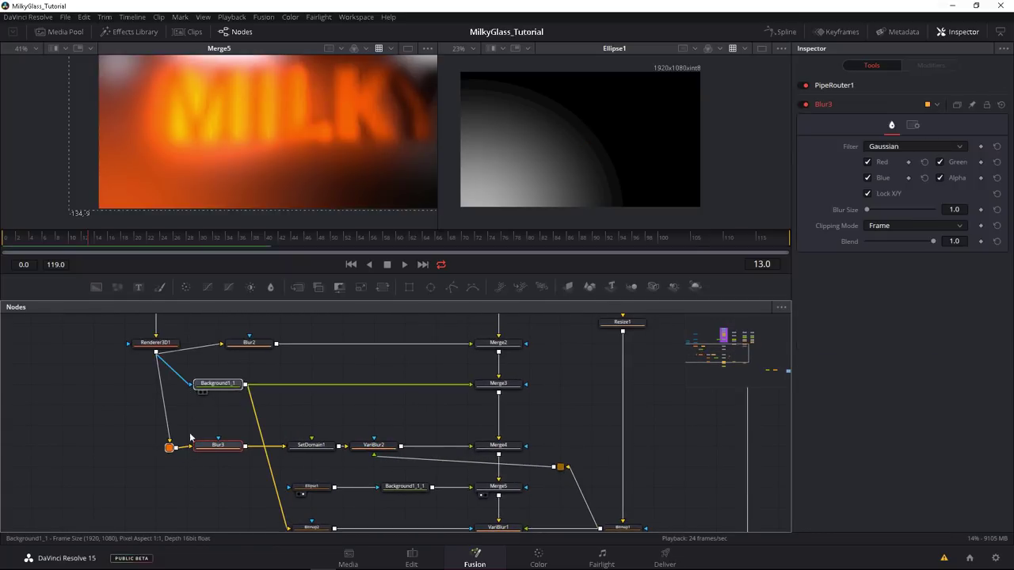
pyautogui.moveTo(252, 440); pyautogui.dragTo(174, 360)
pyautogui.moveTo(273, 450); pyautogui.dragTo(271, 459)
pyautogui.moveTo(126, 200); pyautogui.dragTo(116, 224)
pyautogui.moveTo(307, 477); pyautogui.dragTo(269, 443)
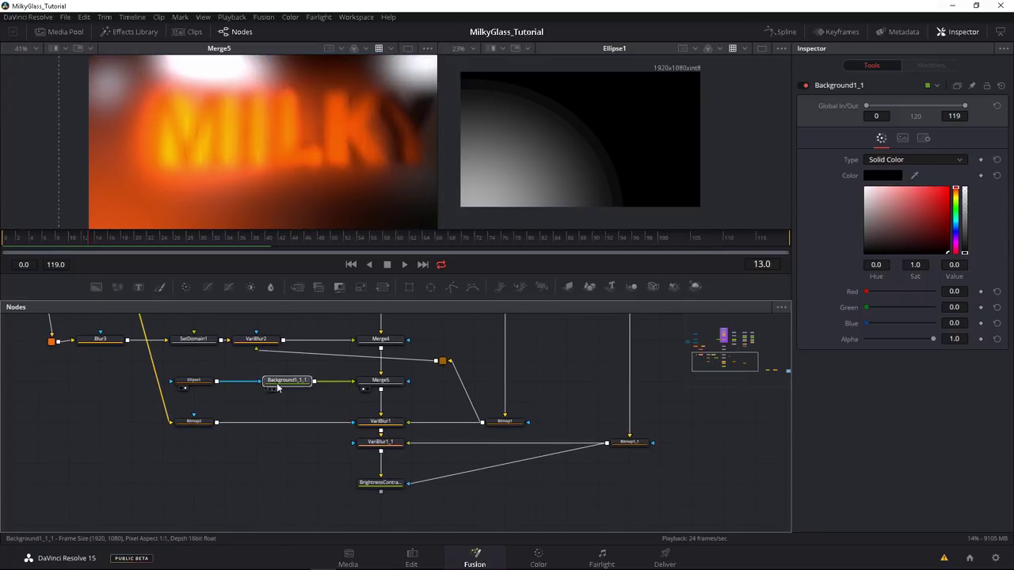
# Step: Insert a Brightness/Contrast node after Background1_1_1, mask it with Bitmap1, and lower its gain to 0.63
pyautogui.moveTo(287, 381); pyautogui.dragTo(256, 381)
pyautogui.hotkey('shift', 'space')
pyautogui.write('bmbc')
pyautogui.press('Return')
pyautogui.moveTo(482, 424); pyautogui.dragTo(320, 382)
pyautogui.moveTo(901, 159); pyautogui.dragTo(886, 162)
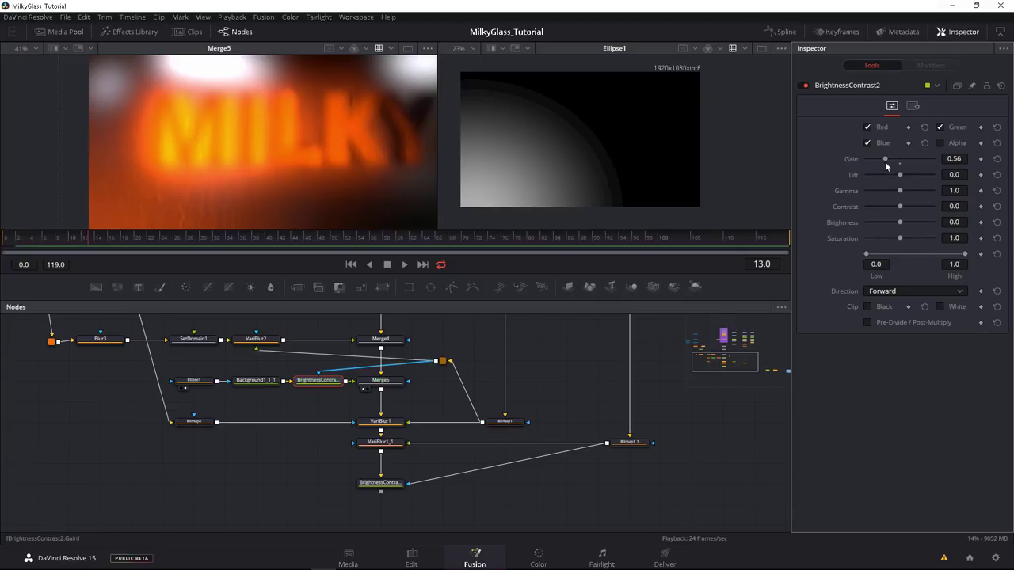
pyautogui.click(222, 398)
pyautogui.scroll(-2, 63, 203)
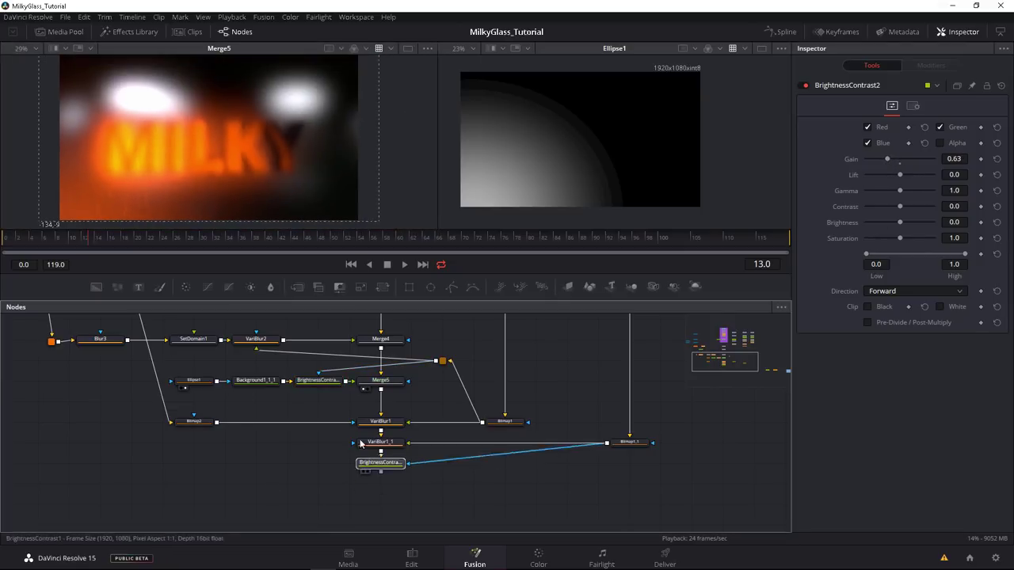
# Step: Show the BrightnessContrast1 composite in the first viewer and fit the image to it
pyautogui.click(365, 491)
pyautogui.click(102, 179)
pyautogui.hotkey('ctrl', 'f')
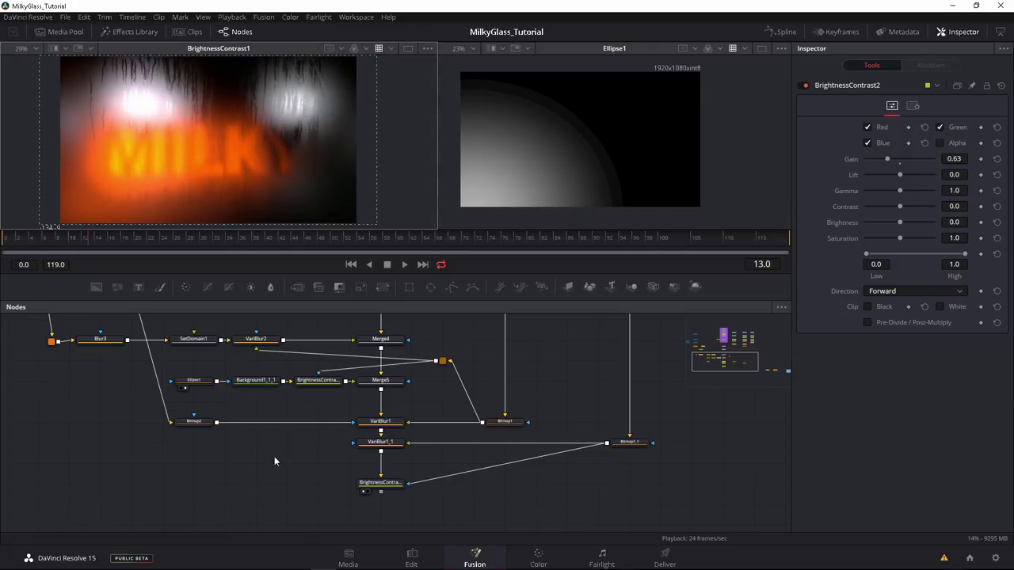
pyautogui.moveTo(289, 482); pyautogui.dragTo(266, 475)
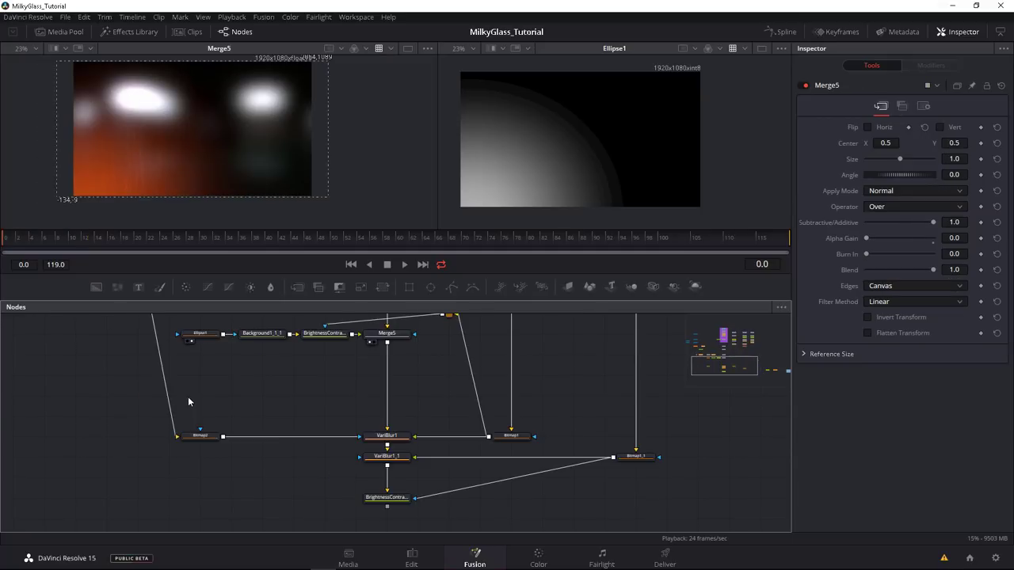
# Step: Apply a Perturb modifier to each of Camera3D1's X, Y and Z rotation values
pyautogui.hscroll(-10, 196, 400)
pyautogui.click(237, 395)
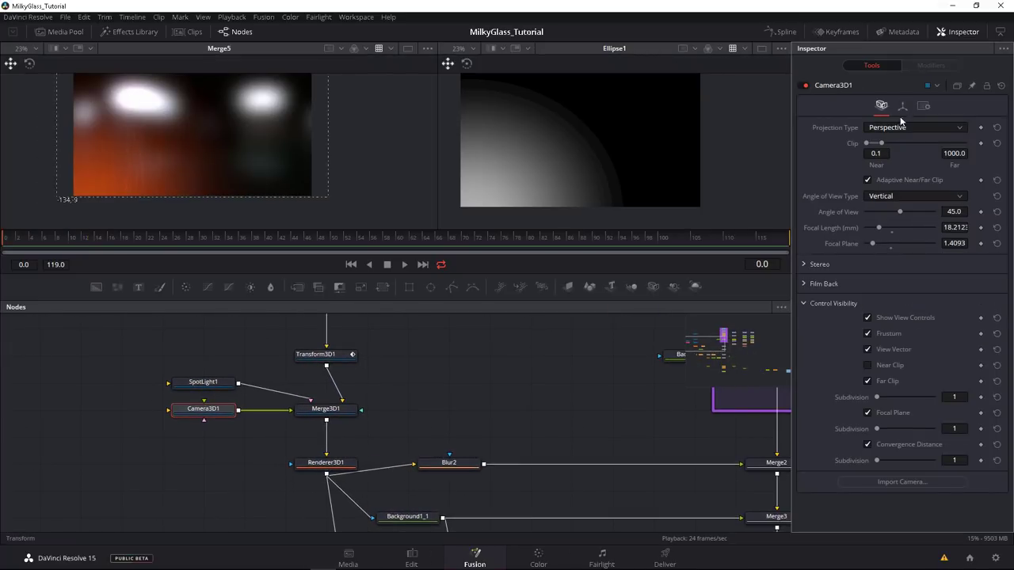
pyautogui.click(903, 109)
pyautogui.rightClick(878, 225)
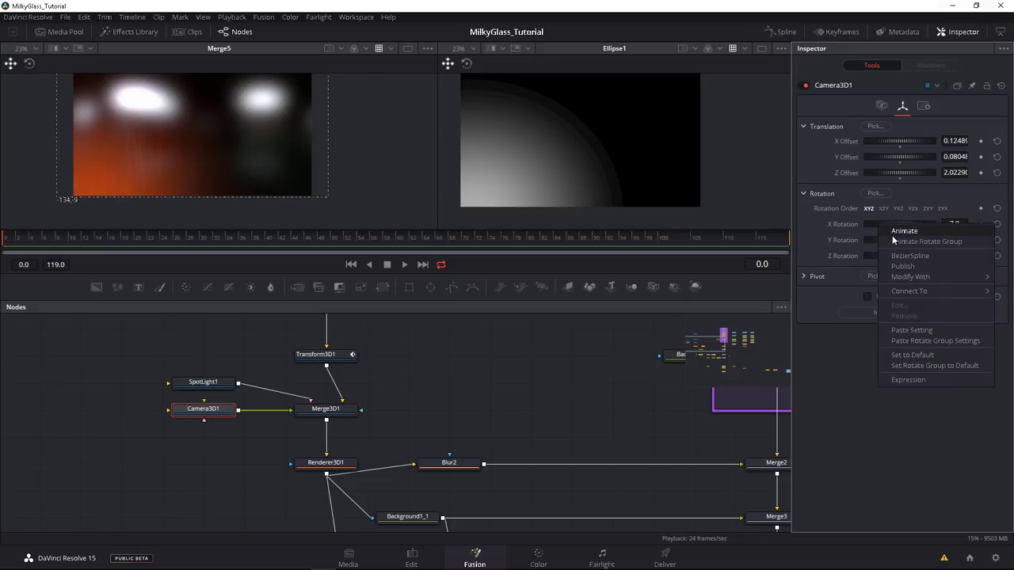
pyautogui.moveTo(895, 279)
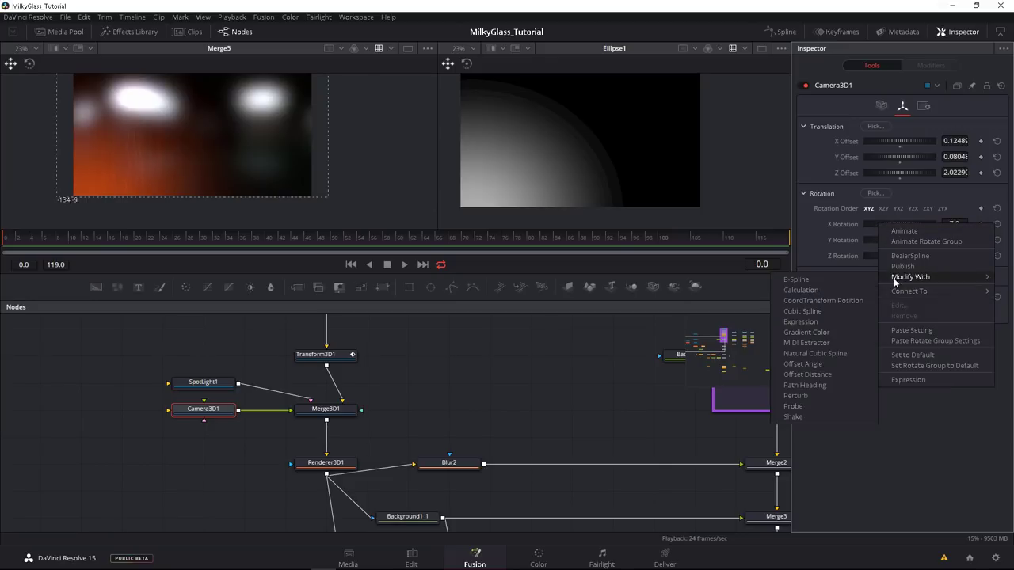
pyautogui.click(801, 363)
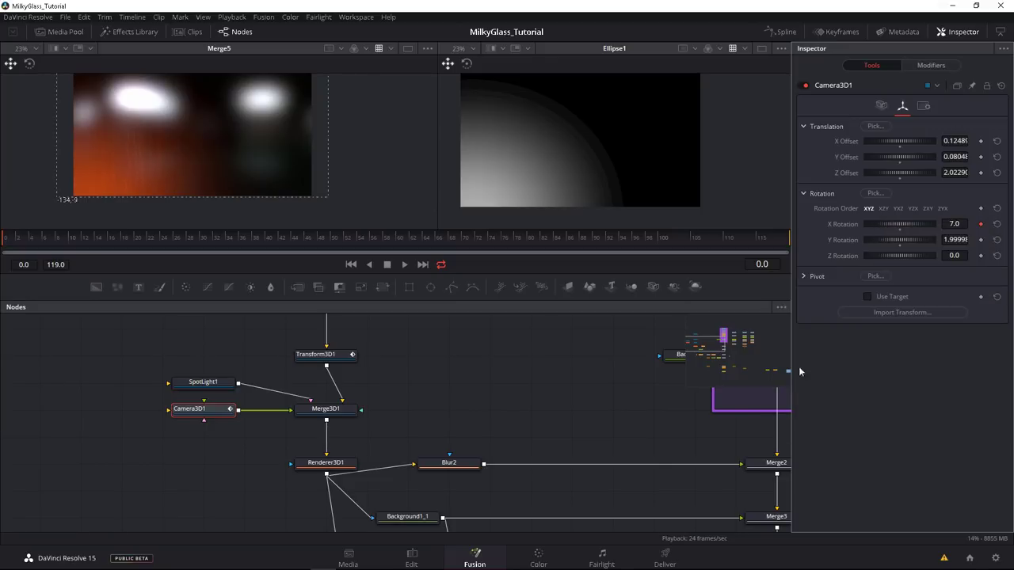
pyautogui.rightClick(878, 239)
pyautogui.moveTo(903, 294)
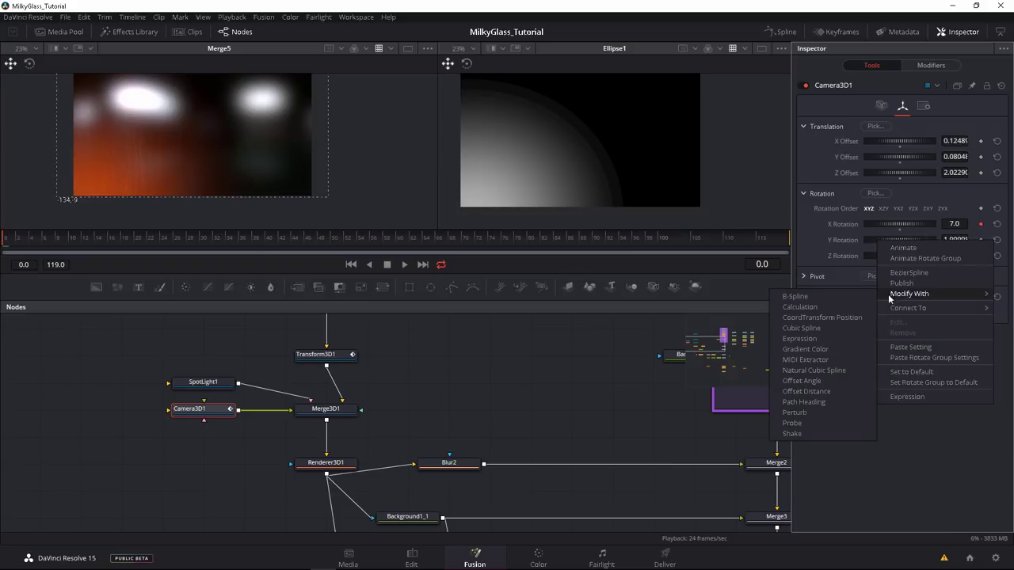
pyautogui.click(793, 414)
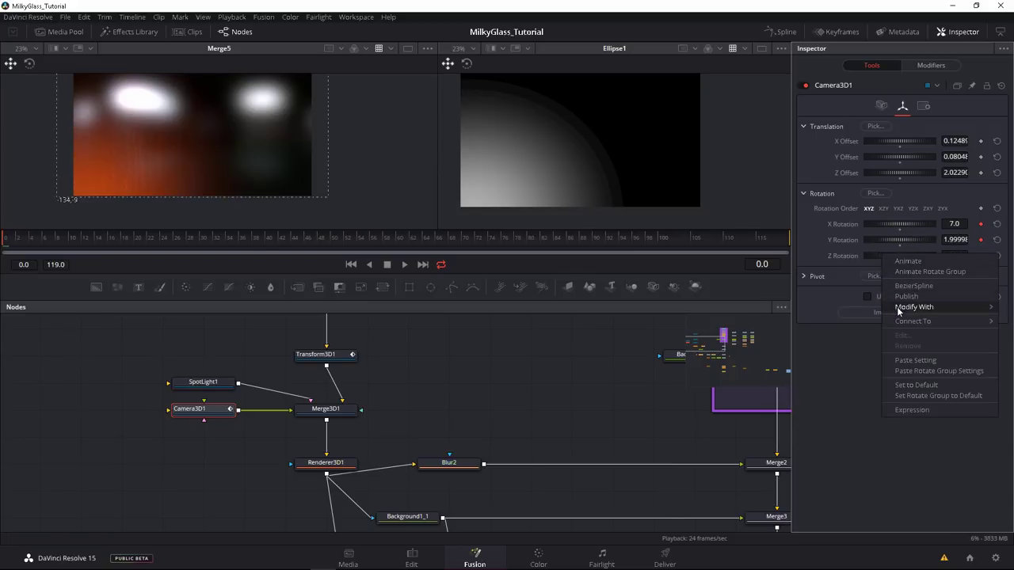
pyautogui.moveTo(864, 307)
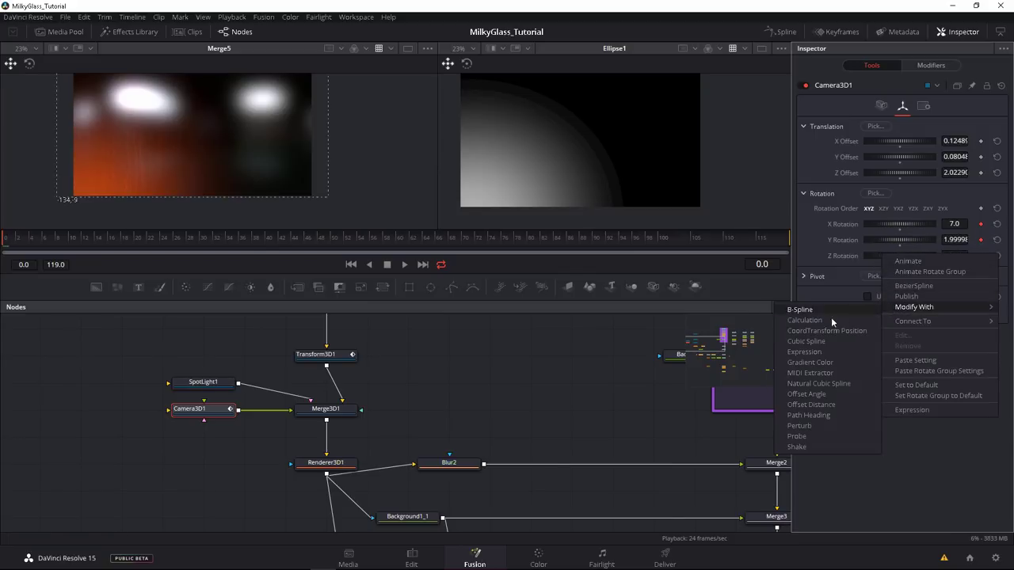
pyautogui.click(798, 427)
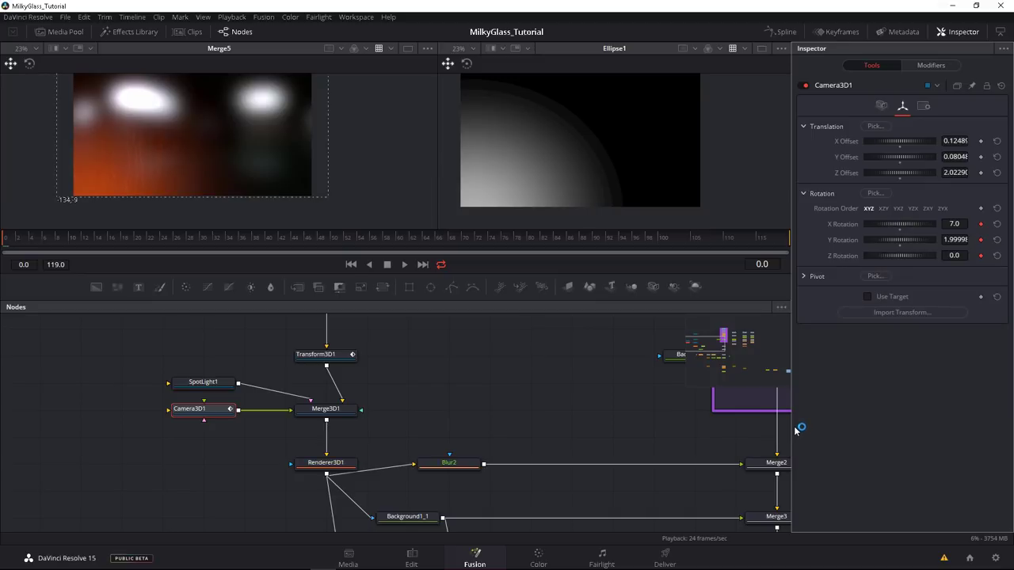
# Step: Show Merge3D1 through Camera3D1 in the first viewer and play back the camera motion
pyautogui.moveTo(237, 468); pyautogui.dragTo(222, 454)
pyautogui.moveTo(477, 263); pyautogui.dragTo(231, 213)
pyautogui.rightClick(28, 224)
pyautogui.click(49, 233)
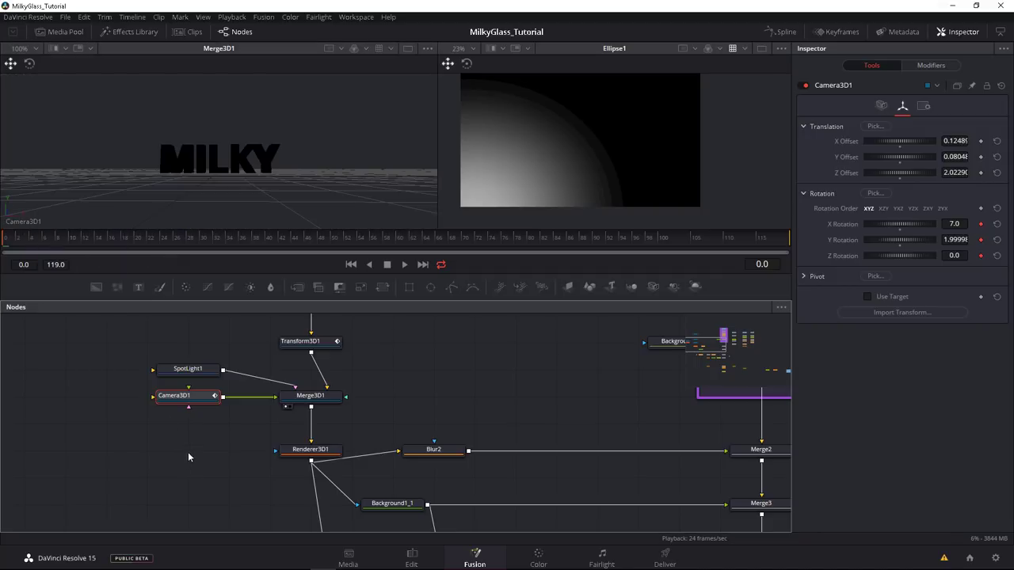
pyautogui.click(248, 491)
pyautogui.press('space')
# Step: Reseed Camera3D1's three Perturb modifiers and set their speeds to 2.44, 2.91 and 2.6
pyautogui.click(178, 396)
pyautogui.click(928, 66)
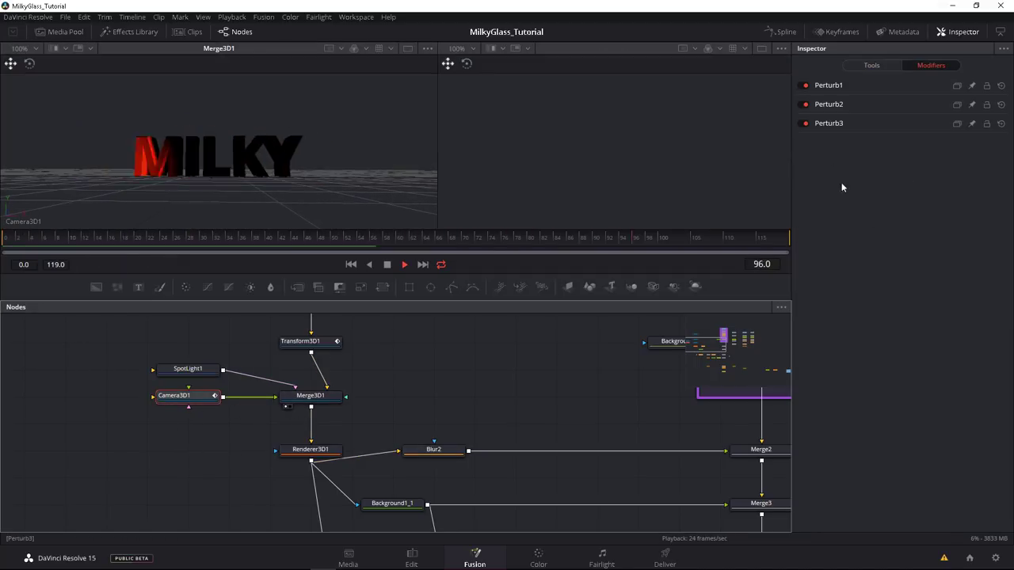
pyautogui.click(824, 85)
pyautogui.click(827, 227)
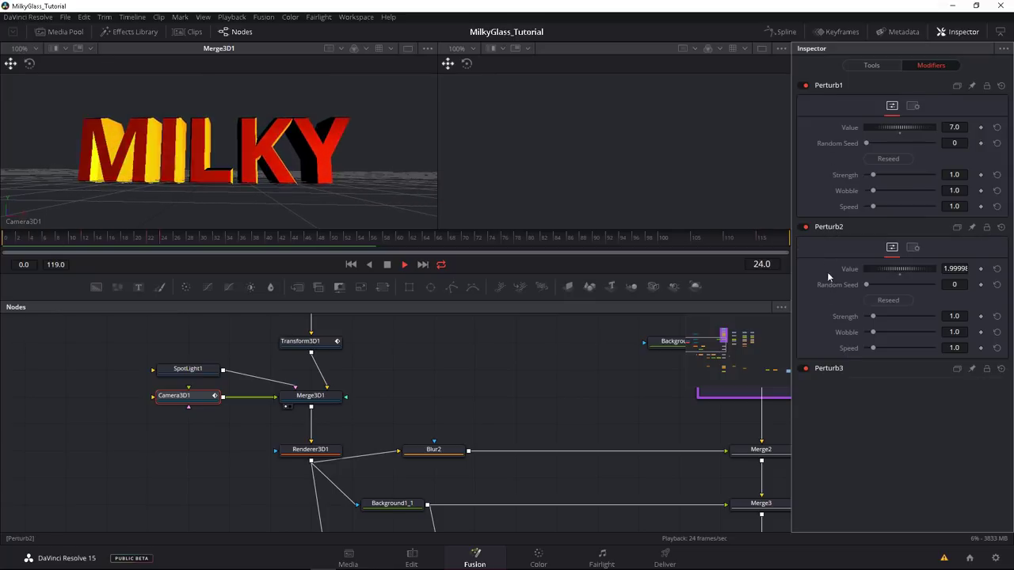
pyautogui.click(828, 368)
pyautogui.click(888, 158)
pyautogui.click(888, 300)
pyautogui.click(888, 442)
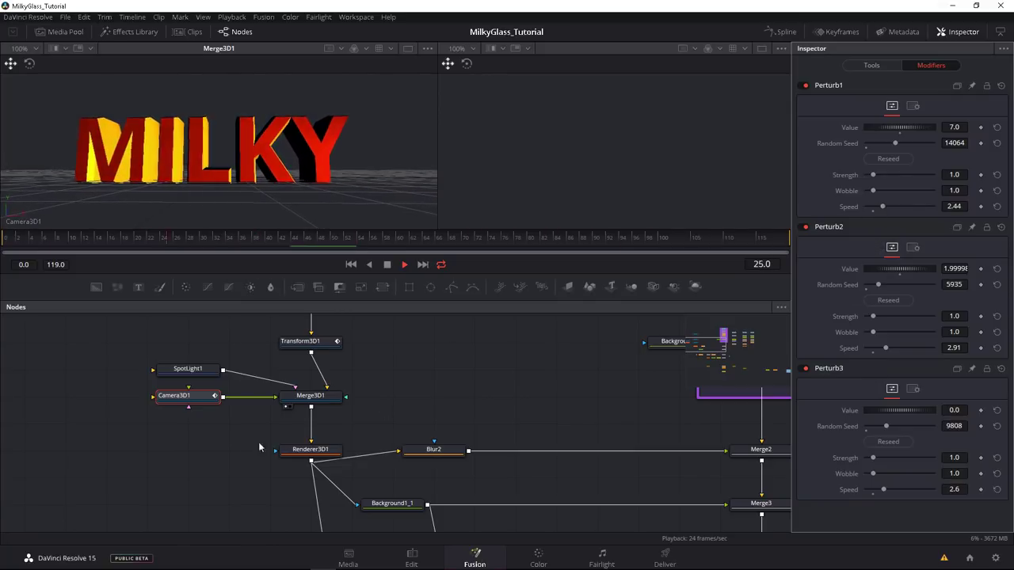
# Step: Stop the playback and check BrightnessContrast1 and Resize1 in the two viewers
pyautogui.click(245, 467)
pyautogui.moveTo(230, 440); pyautogui.dragTo(198, 409)
pyautogui.moveTo(226, 470); pyautogui.dragTo(154, 443)
pyautogui.scroll(-1, 154, 443)
pyautogui.press('space')
pyautogui.moveTo(436, 523); pyautogui.dragTo(190, 451)
pyautogui.scroll(-1, 190, 451)
pyautogui.moveTo(356, 527); pyautogui.dragTo(301, 492)
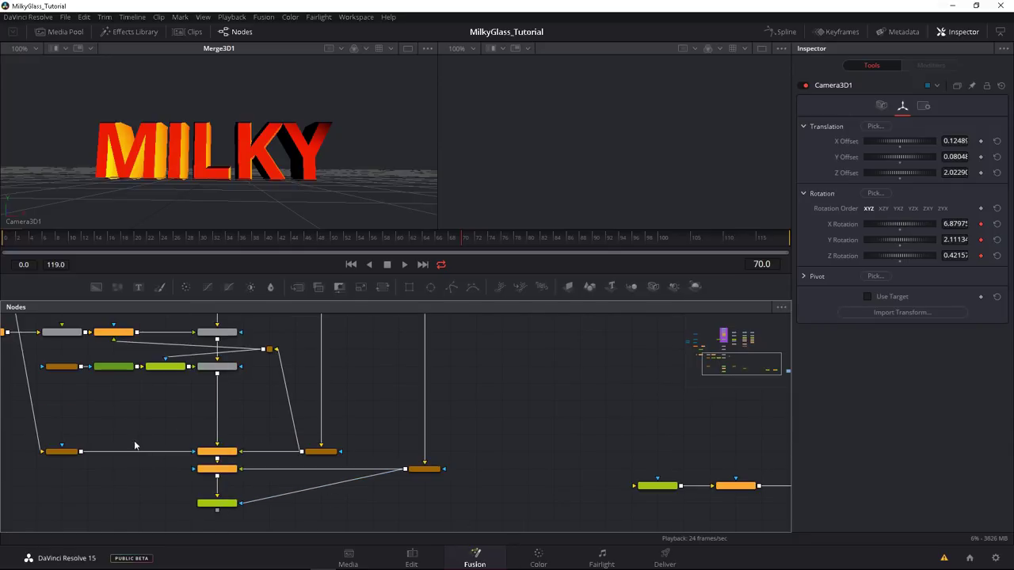
pyautogui.moveTo(136, 394); pyautogui.dragTo(174, 452)
pyautogui.moveTo(231, 319); pyautogui.dragTo(299, 495)
pyautogui.moveTo(324, 415)
pyautogui.mouseDown()
pyautogui.moveTo(331, 365)
pyautogui.moveTo(471, 227)
pyautogui.mouseUp()
pyautogui.moveTo(428, 467); pyautogui.dragTo(526, 131)
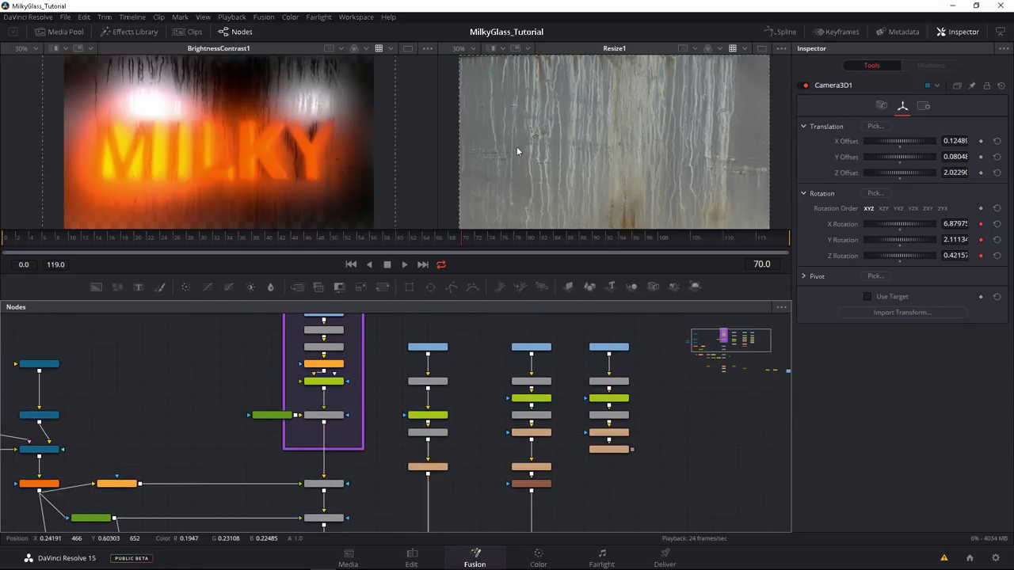
pyautogui.moveTo(324, 419)
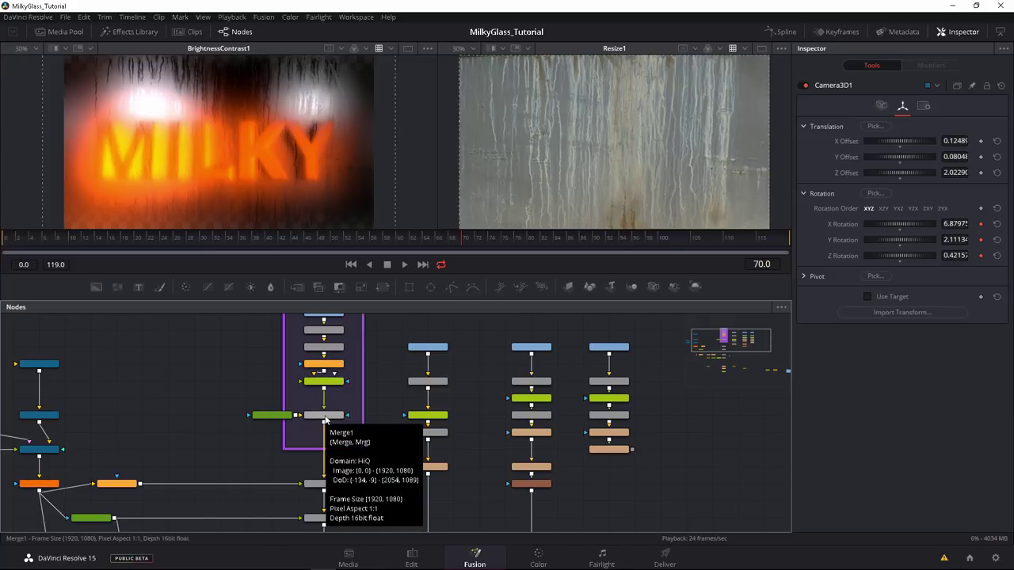
# Step: Move the background group and the Glass, Glass_drain and Metal source branches up the node tree to make room below
pyautogui.scroll(-3, 184, 393)
pyautogui.moveTo(189, 354); pyautogui.dragTo(345, 508)
pyautogui.moveTo(308, 472); pyautogui.dragTo(308, 370)
pyautogui.moveTo(361, 389); pyautogui.dragTo(401, 524)
pyautogui.scroll(-2, 368, 385)
pyautogui.moveTo(360, 326); pyautogui.dragTo(607, 503)
pyautogui.moveTo(394, 449); pyautogui.dragTo(395, 347)
pyautogui.click(212, 387)
pyautogui.scroll(3, 297, 465)
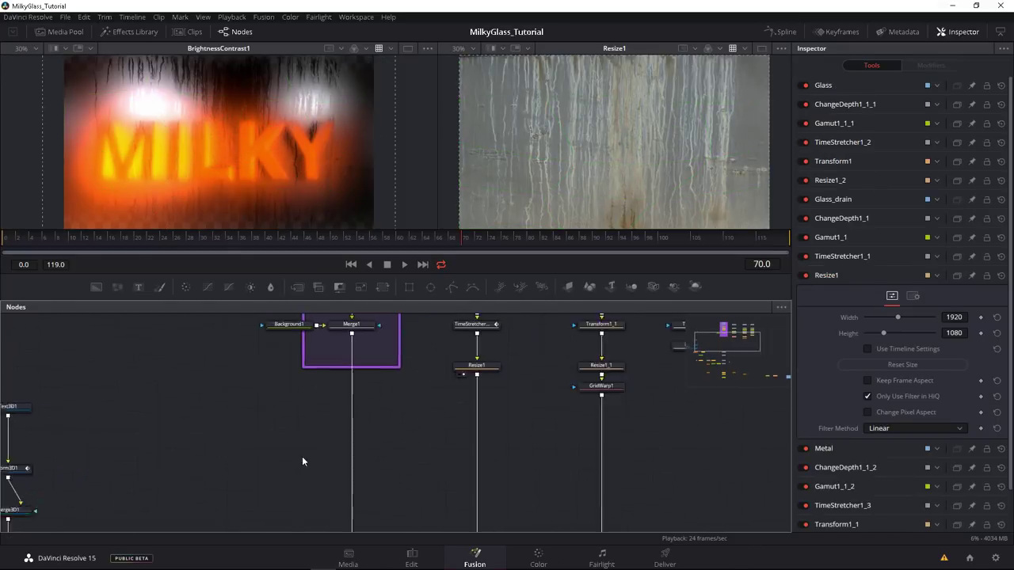
# Step: Add an Image Plane 3D node and feed it with the output of Merge1
pyautogui.hotkey('shift', 'space')
pyautogui.write('ima')
pyautogui.press('Return')
pyautogui.moveTo(301, 346); pyautogui.dragTo(305, 513)
pyautogui.click(355, 412)
pyautogui.moveTo(300, 464); pyautogui.dragTo(322, 419)
pyautogui.moveTo(339, 467); pyautogui.dragTo(340, 446)
pyautogui.moveTo(296, 444); pyautogui.dragTo(354, 400)
# Step: Add a Merge 3D node after ImagePlane3D1 and place it directly below
pyautogui.hotkey('shift', 'space')
pyautogui.write('merge3d')
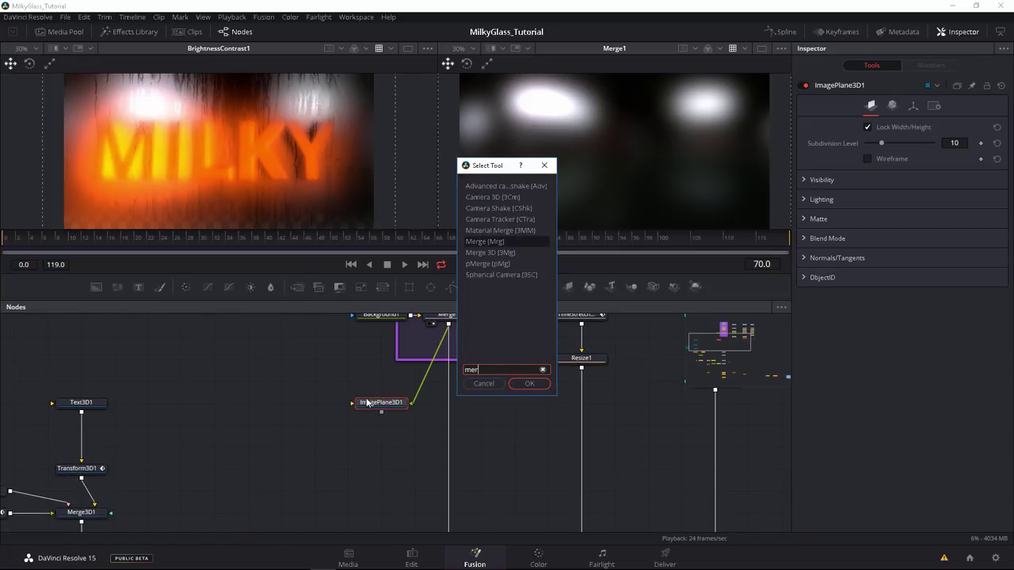
pyautogui.press('Return')
pyautogui.moveTo(440, 408); pyautogui.dragTo(370, 451)
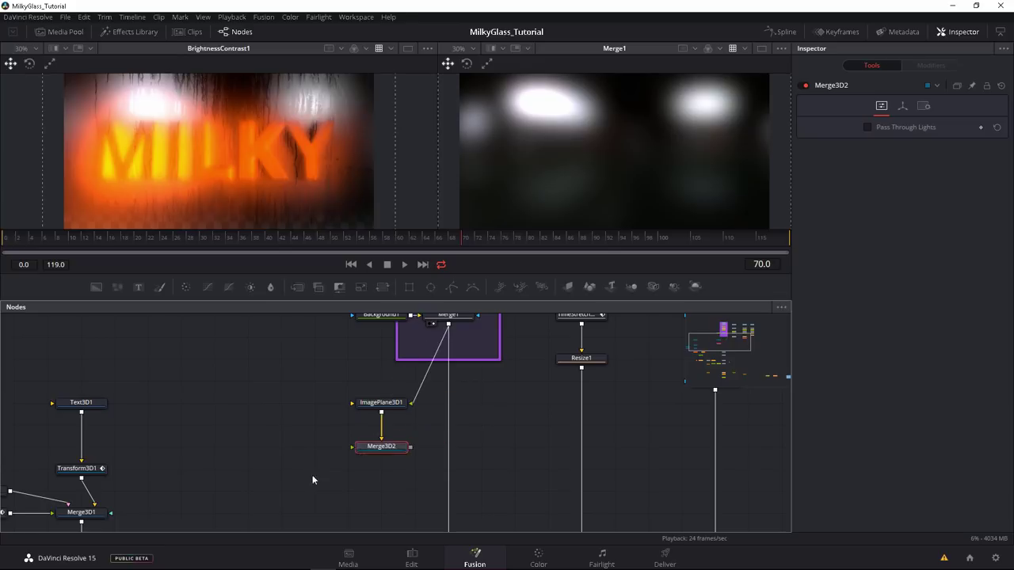
# Step: Rearrange Camera3D1 and Text3D1 above Merge3D1, and connect Camera3D1 to Merge3D2
pyautogui.scroll(-2, 325, 469)
pyautogui.moveTo(79, 474); pyautogui.dragTo(79, 343)
pyautogui.moveTo(154, 369); pyautogui.dragTo(154, 412)
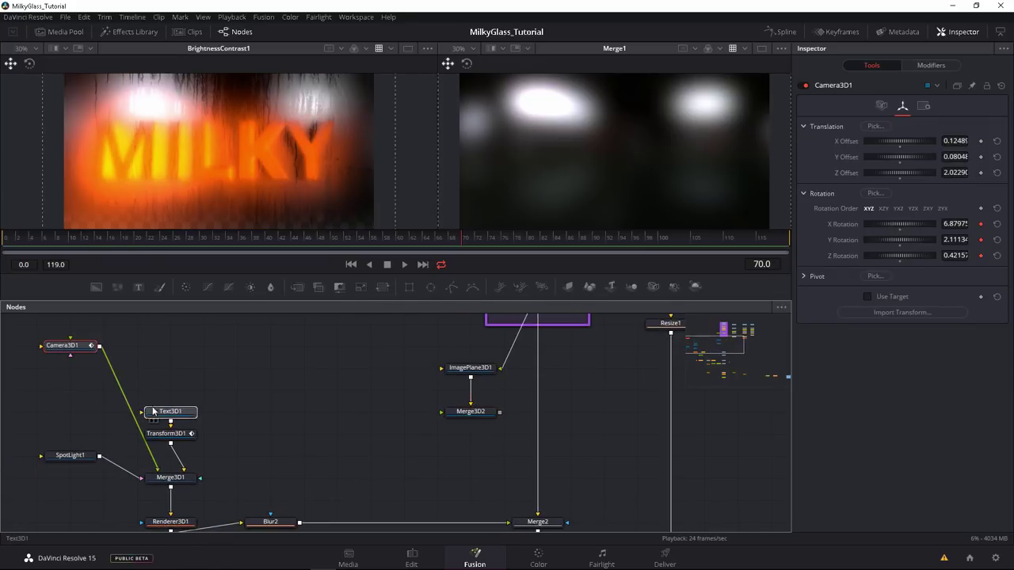
pyautogui.moveTo(427, 409); pyautogui.dragTo(441, 412)
pyautogui.moveTo(66, 349); pyautogui.dragTo(71, 394)
pyautogui.moveTo(431, 346); pyautogui.dragTo(466, 388)
# Step: Show Merge3D2 in both viewers and connect Transform3D1 to it
pyautogui.moveTo(435, 424); pyautogui.dragTo(377, 456)
pyautogui.click(378, 455)
pyautogui.click(398, 429)
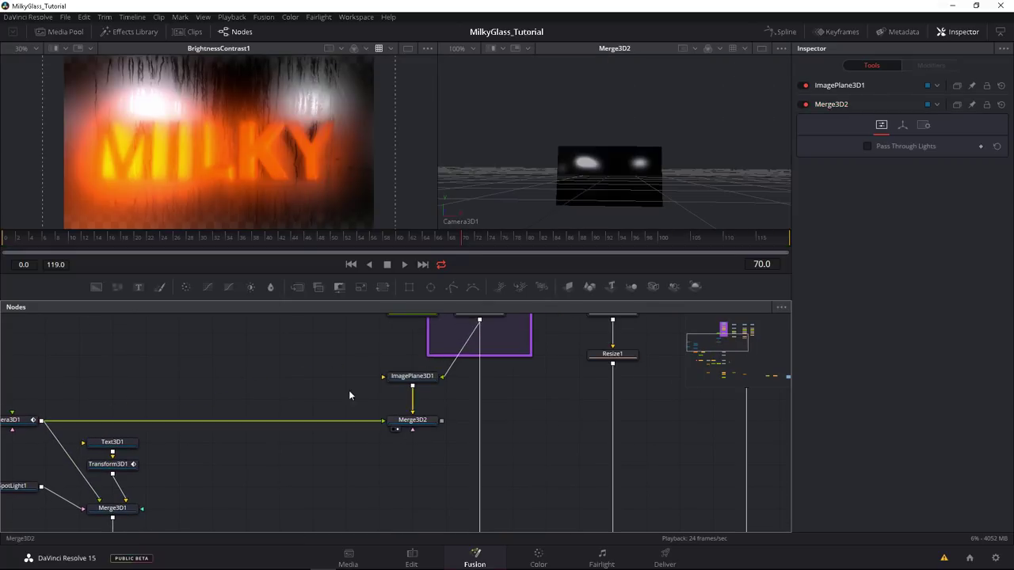
pyautogui.click(431, 375)
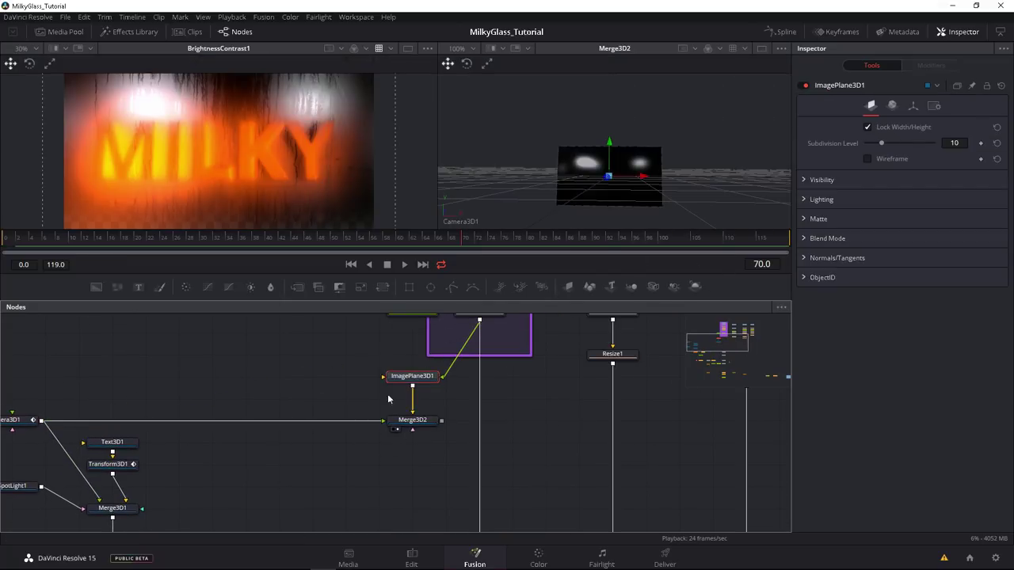
pyautogui.moveTo(409, 423); pyautogui.dragTo(261, 198)
pyautogui.scroll(-1, 292, 459)
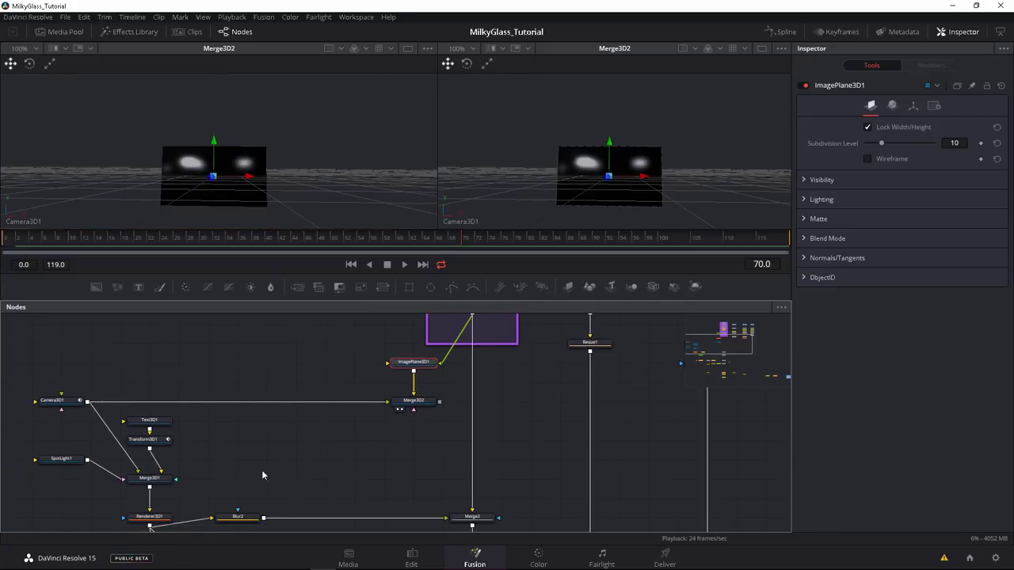
pyautogui.moveTo(152, 449); pyautogui.dragTo(405, 409)
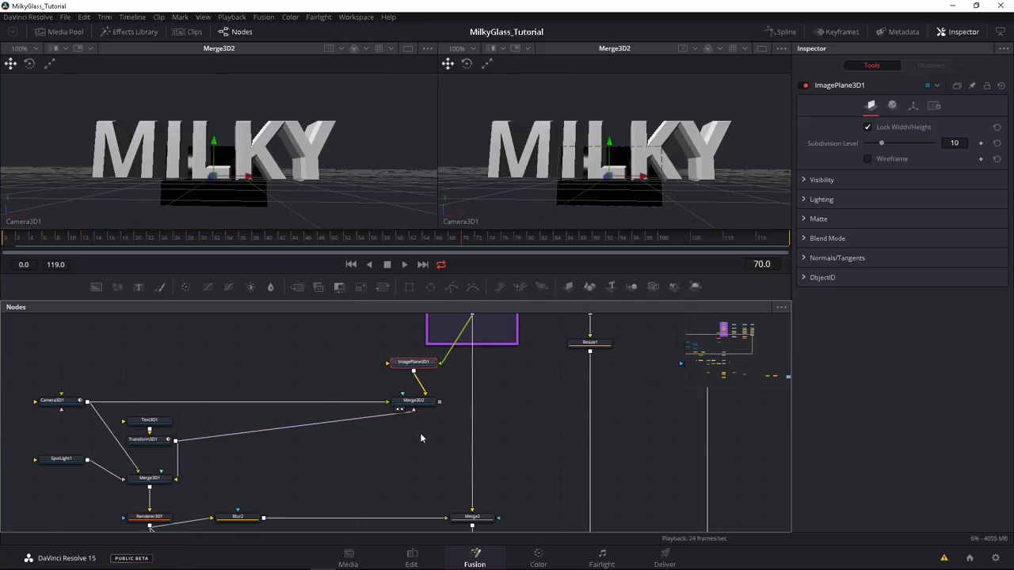
# Step: Switch the second viewer to Perspective and move ImagePlane3D1 back behind the text to a Z offset of about -4.6
pyautogui.rightClick(462, 224)
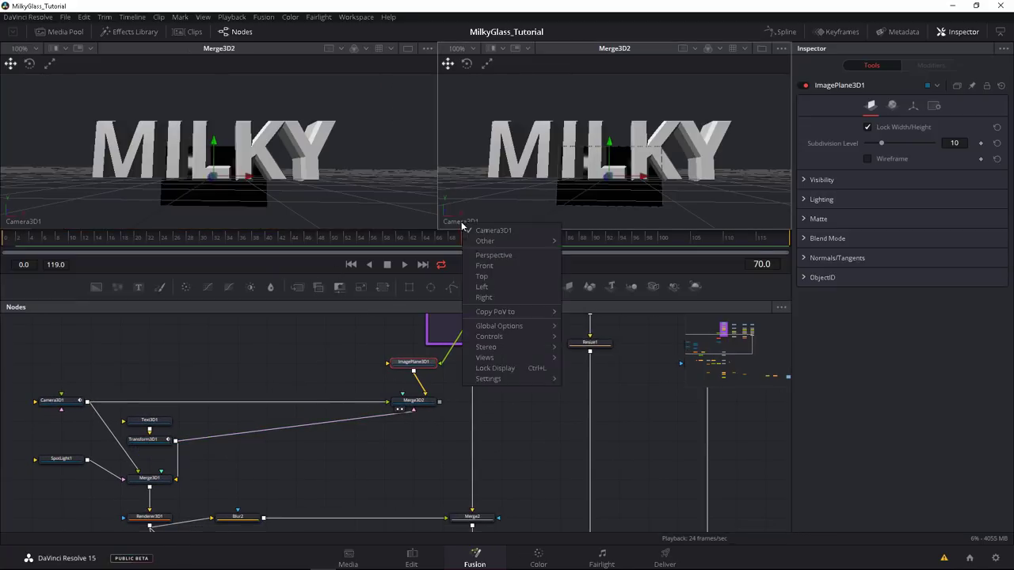
pyautogui.click(493, 256)
pyautogui.moveTo(584, 197); pyautogui.dragTo(638, 225)
pyautogui.moveTo(409, 366); pyautogui.dragTo(403, 373)
pyautogui.moveTo(558, 156); pyautogui.dragTo(800, 247)
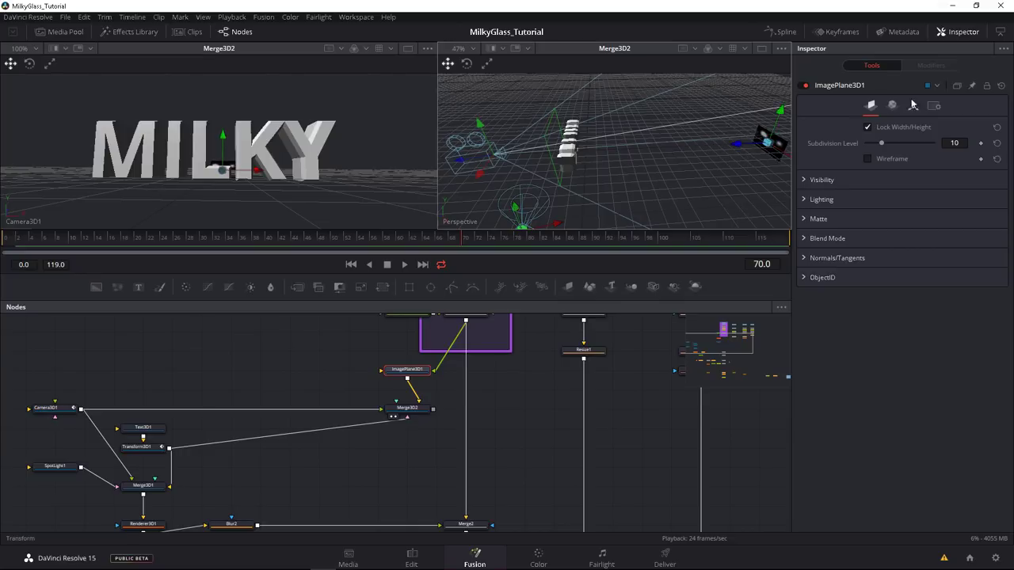
# Step: Set the uniform scale of ImagePlane3D1 to 15
pyautogui.click(913, 105)
pyautogui.moveTo(902, 328); pyautogui.dragTo(947, 339)
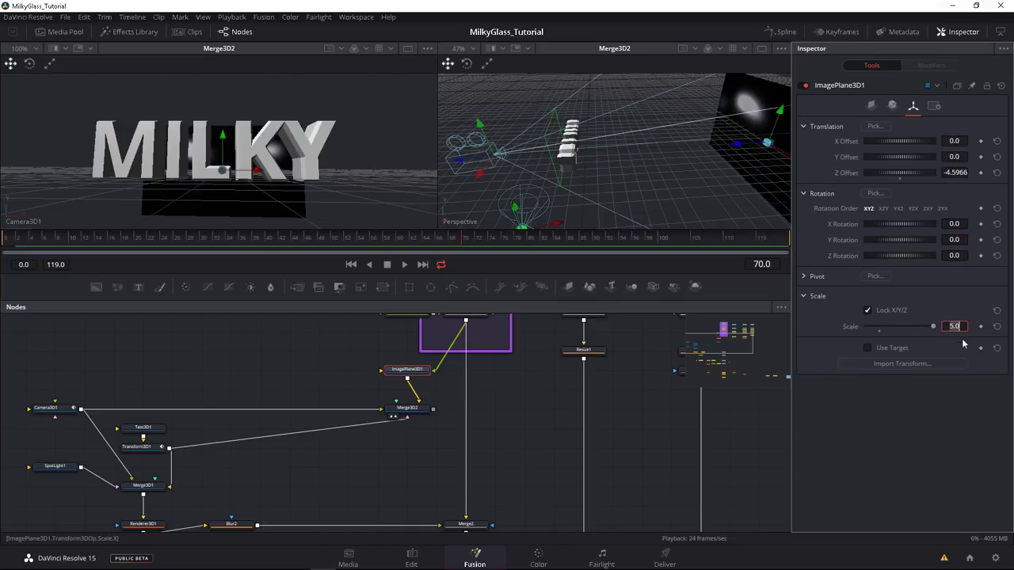
pyautogui.press('BackSpace')
pyautogui.press('BackSpace')
pyautogui.press('BackSpace')
pyautogui.write('15')
# Step: Copy Renderer3D1, paste it and place the copy connected below Merge3D2
pyautogui.scroll(-3, 374, 448)
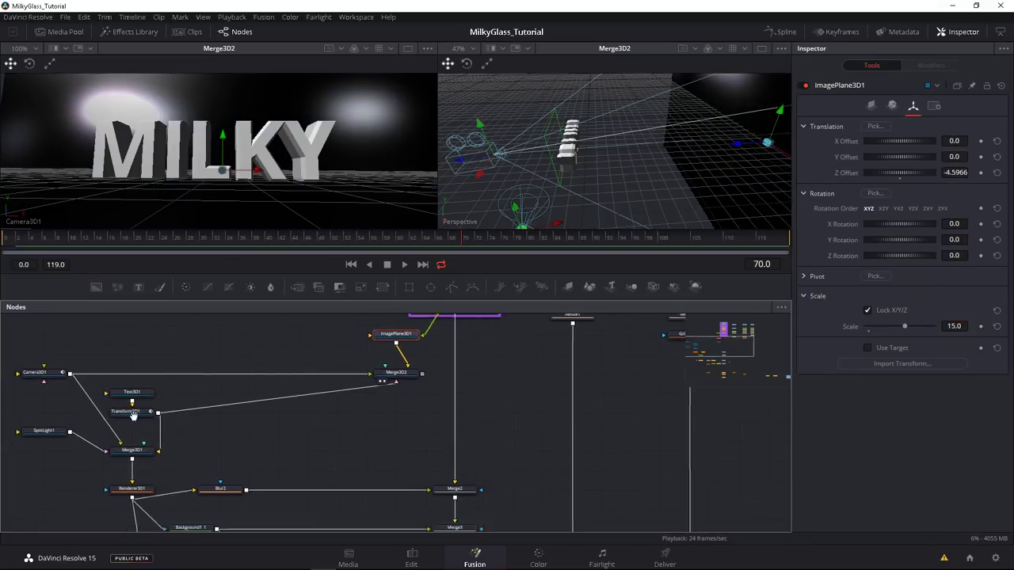
pyautogui.click(145, 451)
pyautogui.moveTo(402, 412); pyautogui.dragTo(395, 455)
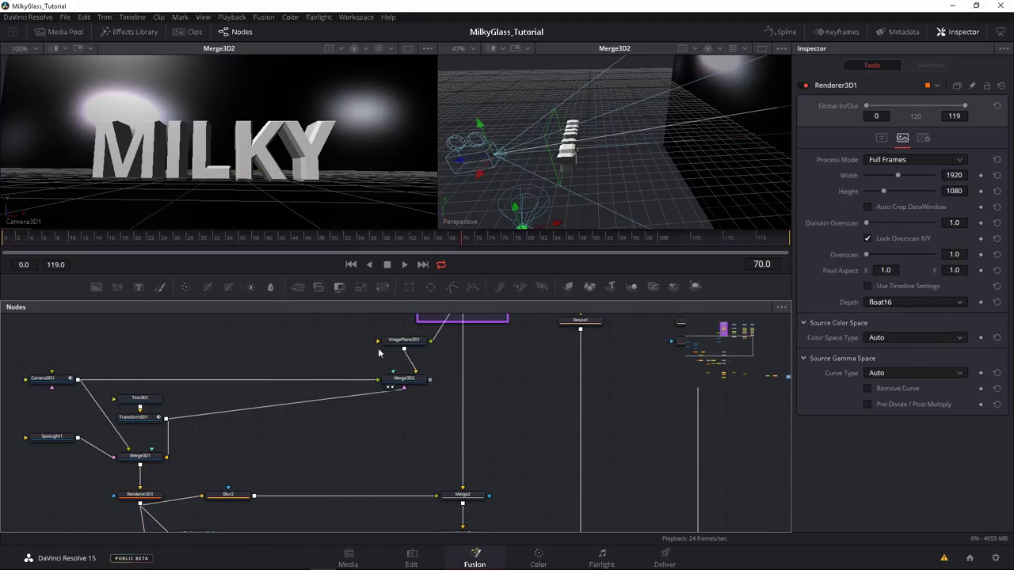
pyautogui.hotkey('ctrl', 'v')
pyautogui.moveTo(432, 383); pyautogui.dragTo(418, 422)
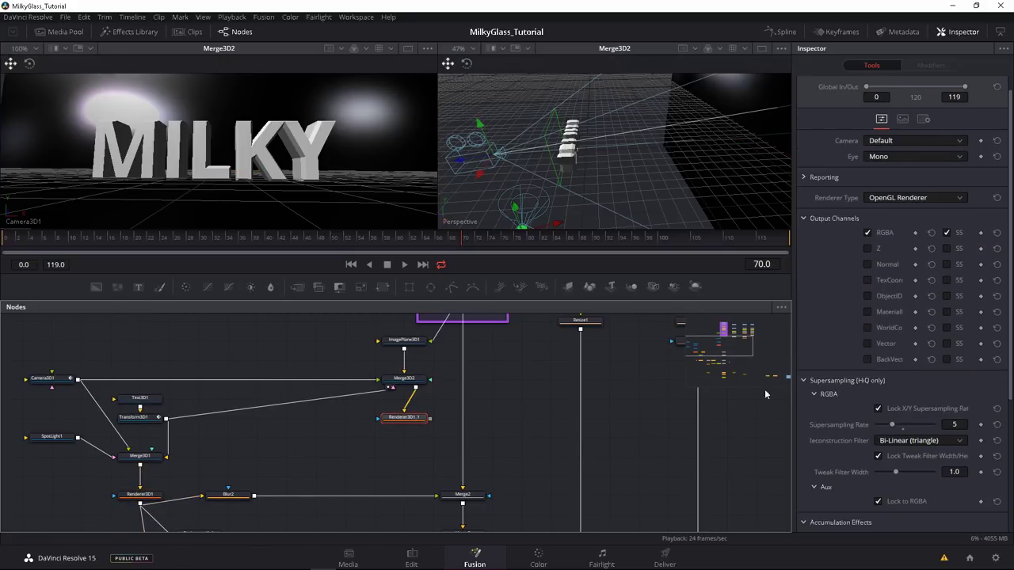
# Step: Turn off lighting on Renderer3D1_1 and show its render in the first viewer
pyautogui.click(804, 219)
pyautogui.click(869, 395)
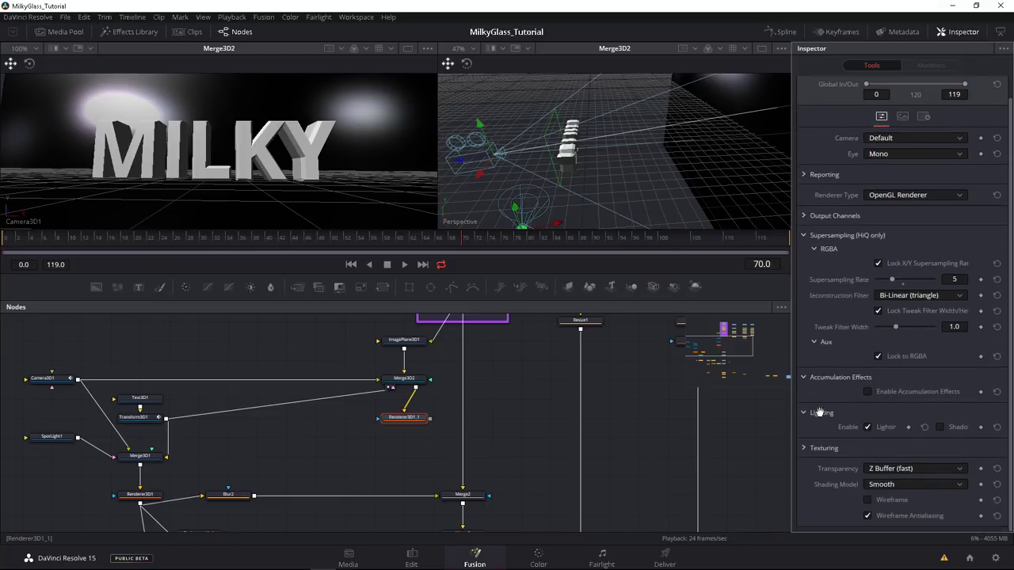
pyautogui.moveTo(409, 419); pyautogui.dragTo(236, 152)
pyautogui.scroll(1, 166, 193)
pyautogui.click(398, 420)
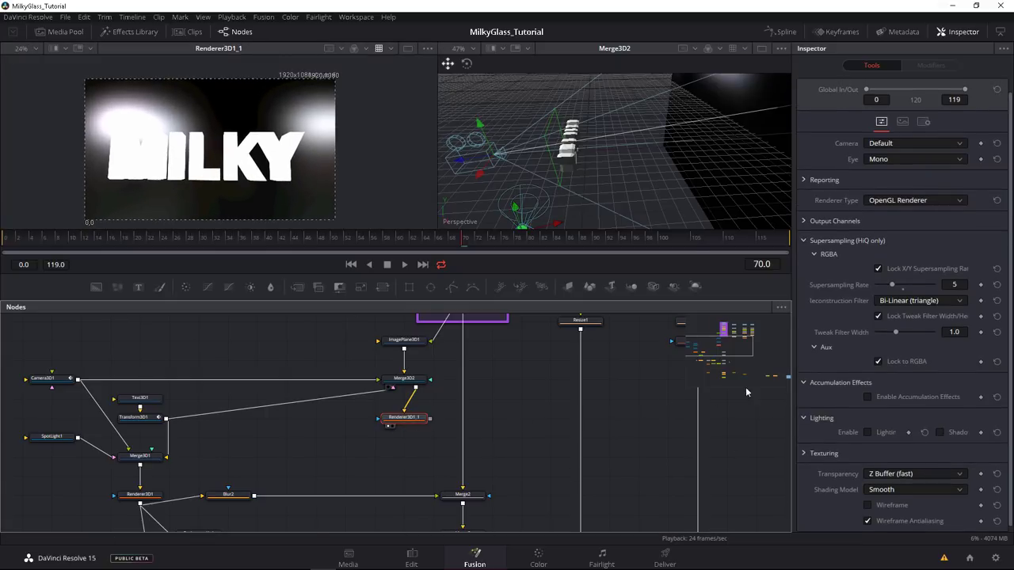
# Step: Set the texture depth of Renderer3D1_1 to float16
pyautogui.scroll(1, 840, 356)
pyautogui.click(804, 257)
pyautogui.click(803, 347)
pyautogui.click(877, 362)
pyautogui.click(871, 402)
# Step: Compare the image depth settings of Renderer3D1 and Renderer3D1_1 and return to the first frame
pyautogui.scroll(-3, 260, 407)
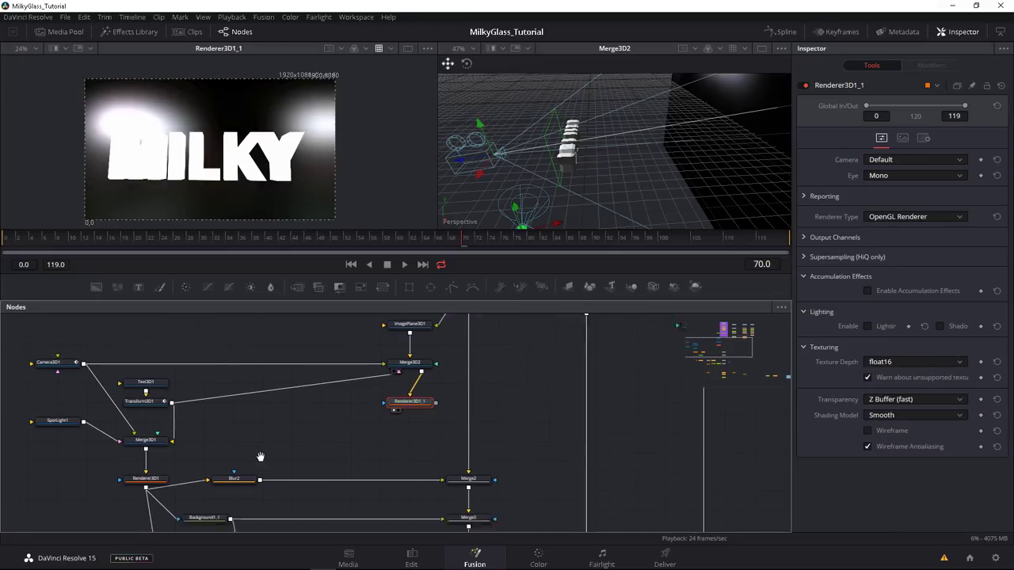
pyautogui.click(161, 439)
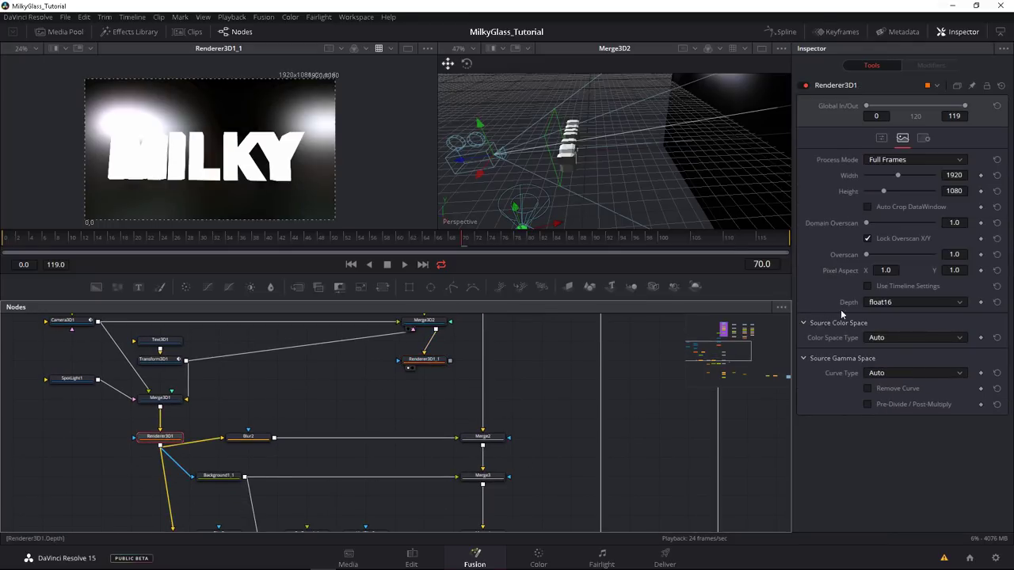
pyautogui.click(424, 360)
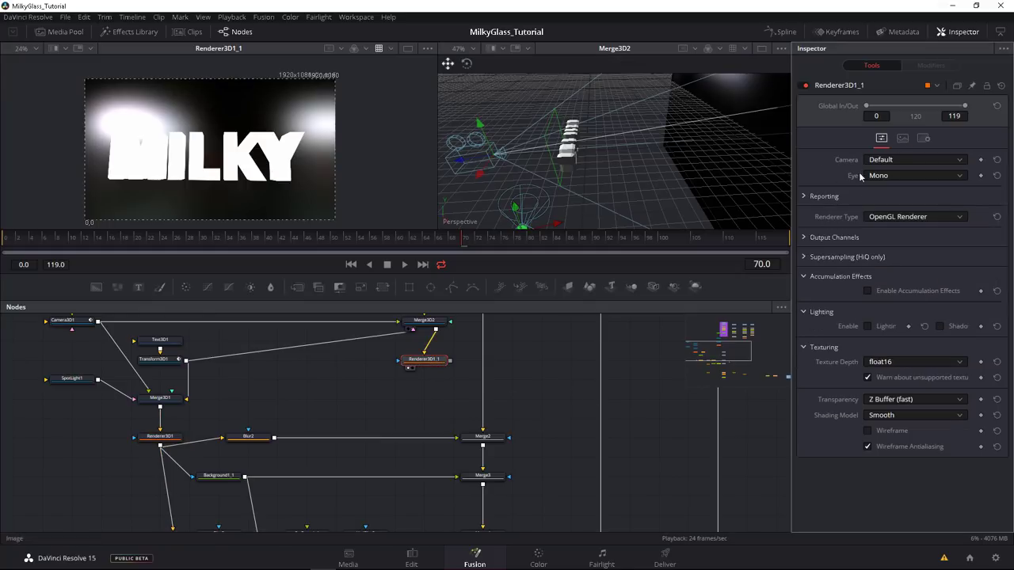
pyautogui.click(902, 137)
pyautogui.moveTo(361, 402); pyautogui.dragTo(372, 438)
pyautogui.click(297, 429)
pyautogui.moveTo(78, 240); pyautogui.dragTo(4, 263)
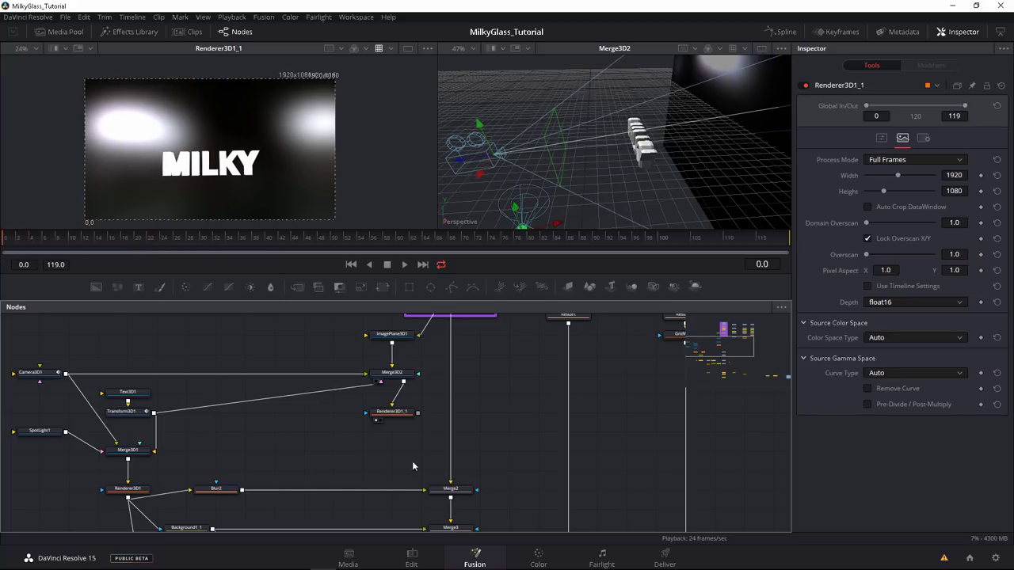
# Step: Disconnect the Transform3D1 text branch from Merge3D2
pyautogui.scroll(2, 392, 451)
pyautogui.moveTo(421, 424); pyautogui.dragTo(421, 449)
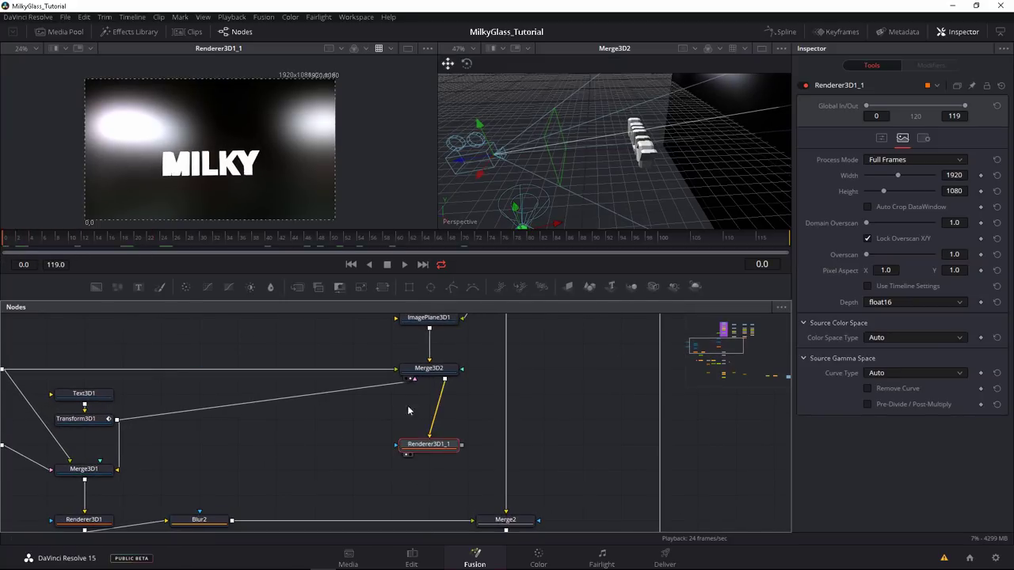
pyautogui.moveTo(363, 387); pyautogui.dragTo(396, 385)
pyautogui.click(416, 384)
# Step: Insert the ImagePlane3D1, Merge3D2 and Renderer3D1_1 chain into the main line between Merge1 and Merge2
pyautogui.moveTo(395, 424); pyautogui.dragTo(276, 432)
pyautogui.scroll(-1, 276, 432)
pyautogui.moveTo(347, 449); pyautogui.dragTo(347, 401)
pyautogui.scroll(-1, 316, 439)
pyautogui.moveTo(255, 347); pyautogui.dragTo(301, 395)
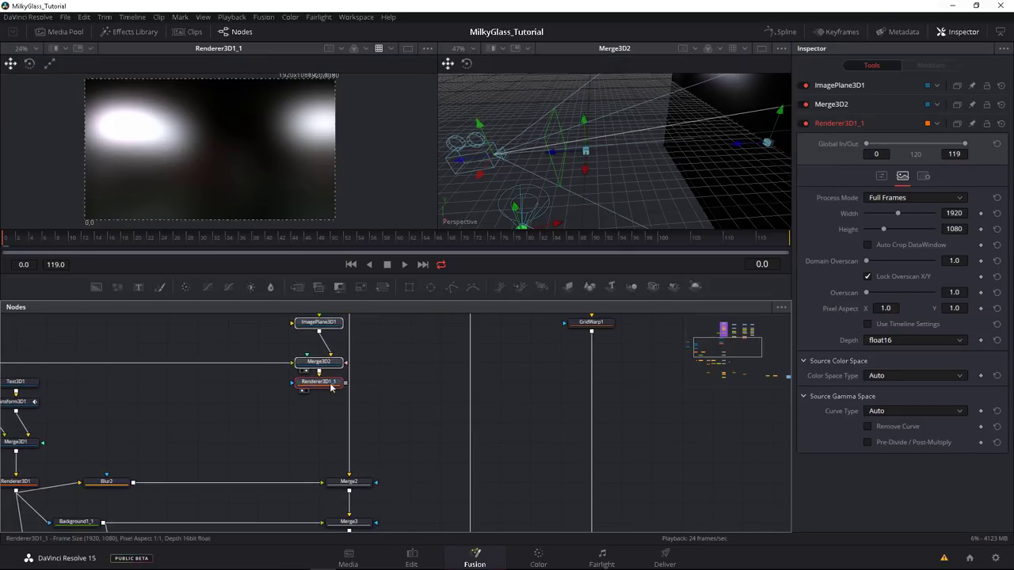
pyautogui.moveTo(352, 480); pyautogui.dragTo(350, 479)
pyautogui.moveTo(279, 375); pyautogui.dragTo(296, 423)
pyautogui.moveTo(281, 356); pyautogui.dragTo(339, 434)
pyautogui.moveTo(325, 432); pyautogui.dragTo(356, 433)
pyautogui.scroll(-5, 331, 474)
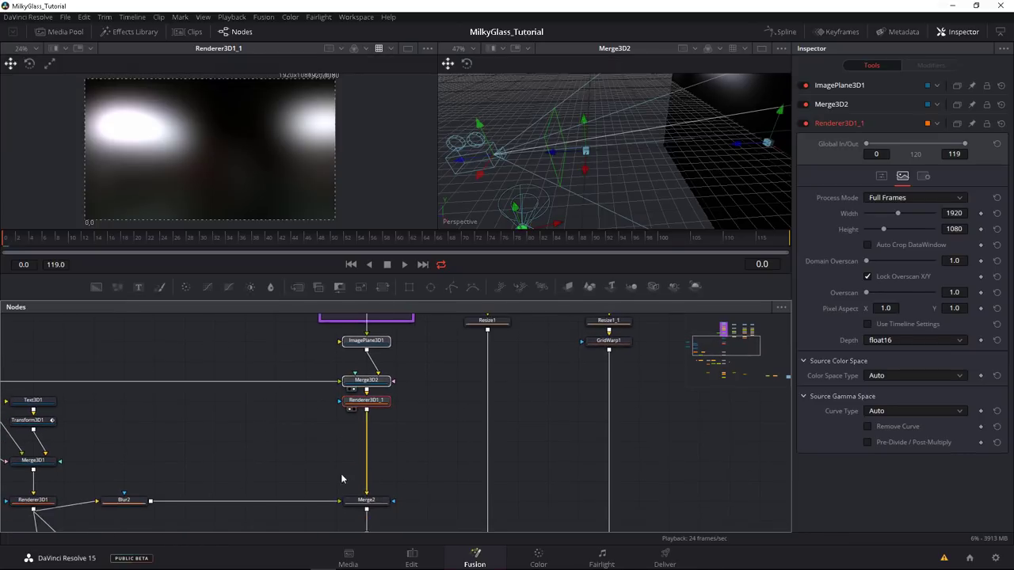
# Step: Inspect the composite at Merge5 and at BrightnessContrast1 in the first viewer
pyautogui.moveTo(329, 464); pyautogui.dragTo(317, 408)
pyautogui.moveTo(347, 410); pyautogui.dragTo(262, 170)
pyautogui.moveTo(332, 448); pyautogui.dragTo(258, 170)
pyautogui.moveTo(302, 437); pyautogui.dragTo(267, 297)
pyautogui.moveTo(301, 469); pyautogui.dragTo(258, 171)
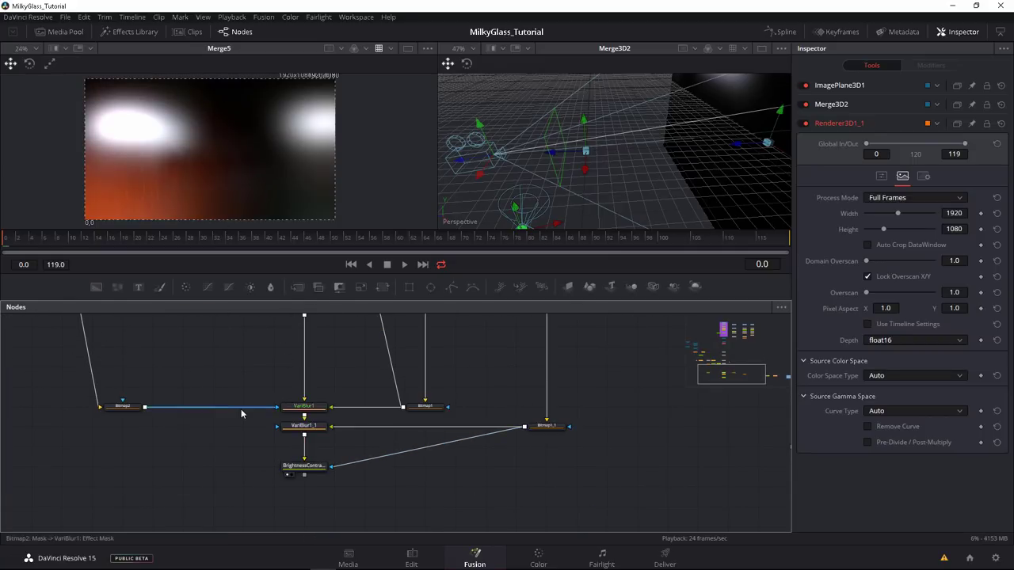
pyautogui.moveTo(236, 436); pyautogui.dragTo(234, 484)
# Step: Copy ImagePlane3D1, Merge3D2 and Renderer3D1_1 and insert the copies into the second branch below Resize1
pyautogui.scroll(7, 234, 505)
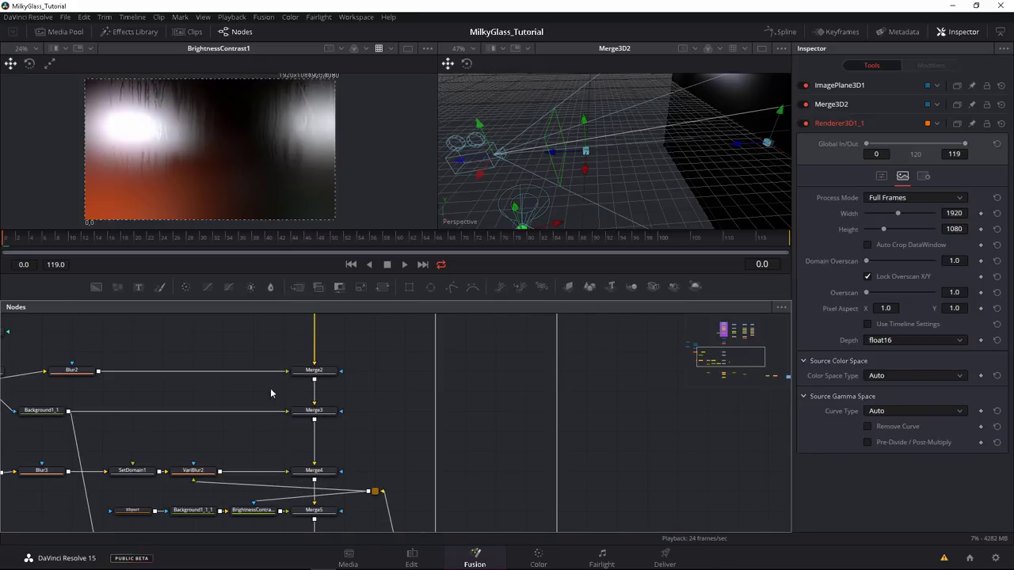
pyautogui.scroll(10, 260, 404)
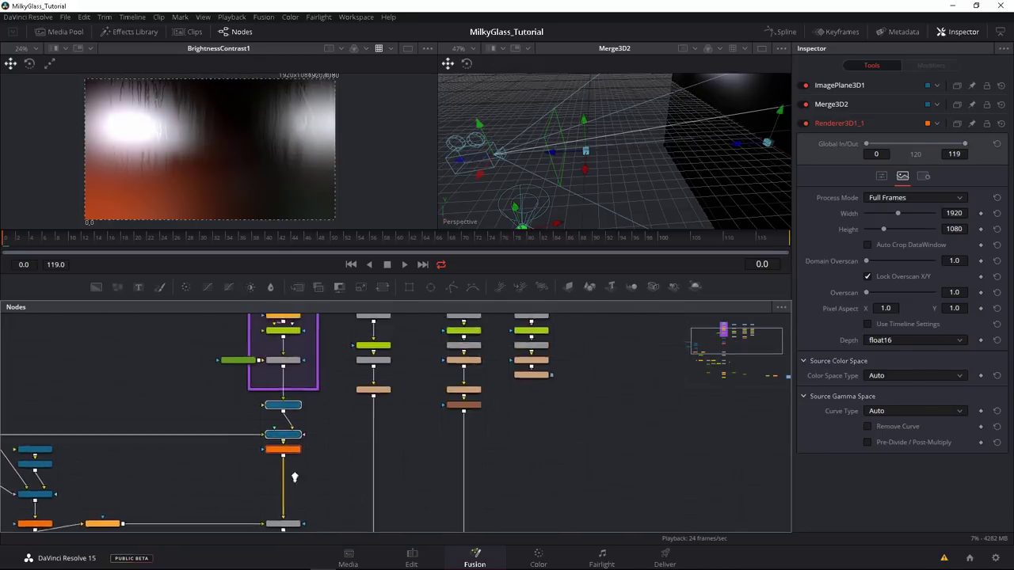
pyautogui.moveTo(282, 391); pyautogui.dragTo(364, 472)
pyautogui.hotkey('ctrl', 'c')
pyautogui.hotkey('ctrl', 'v')
pyautogui.moveTo(366, 463); pyautogui.dragTo(394, 444)
pyautogui.moveTo(364, 460); pyautogui.dragTo(351, 418)
pyautogui.scroll(-2, 362, 388)
pyautogui.scroll(-1, 380, 377)
pyautogui.keyDown('alt'); pyautogui.click(358, 357); pyautogui.keyUp('alt')
pyautogui.scroll(2, 376, 389)
pyautogui.click(356, 443)
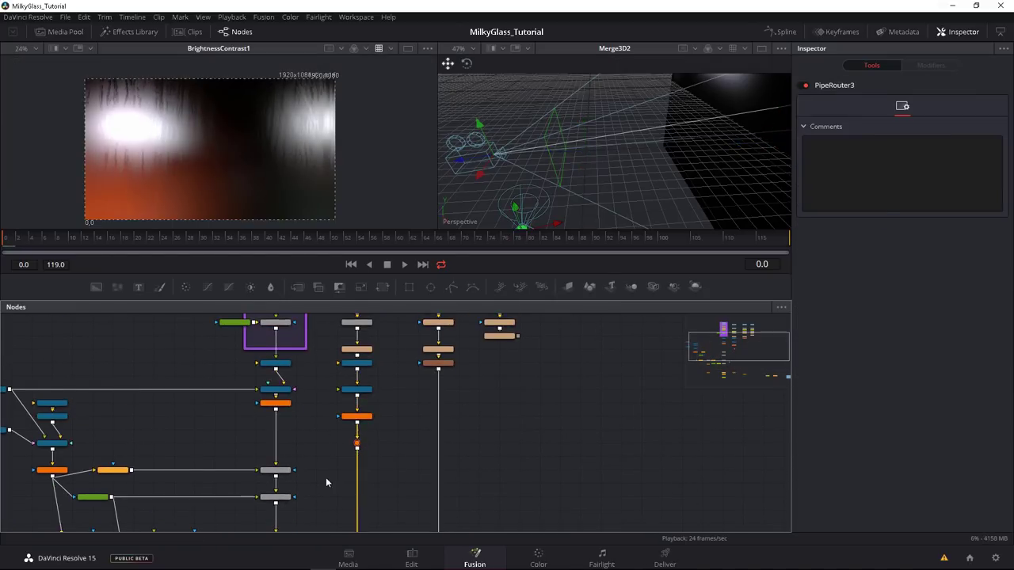
pyautogui.press('Delete')
# Step: Route the Camera3D1 connection through a router, branch it to Merge3D2_1 and add a second router on that branch
pyautogui.scroll(2, 323, 426)
pyautogui.moveTo(340, 456); pyautogui.dragTo(401, 465)
pyautogui.keyDown('ctrl'); pyautogui.click(222, 429); pyautogui.keyUp('ctrl')
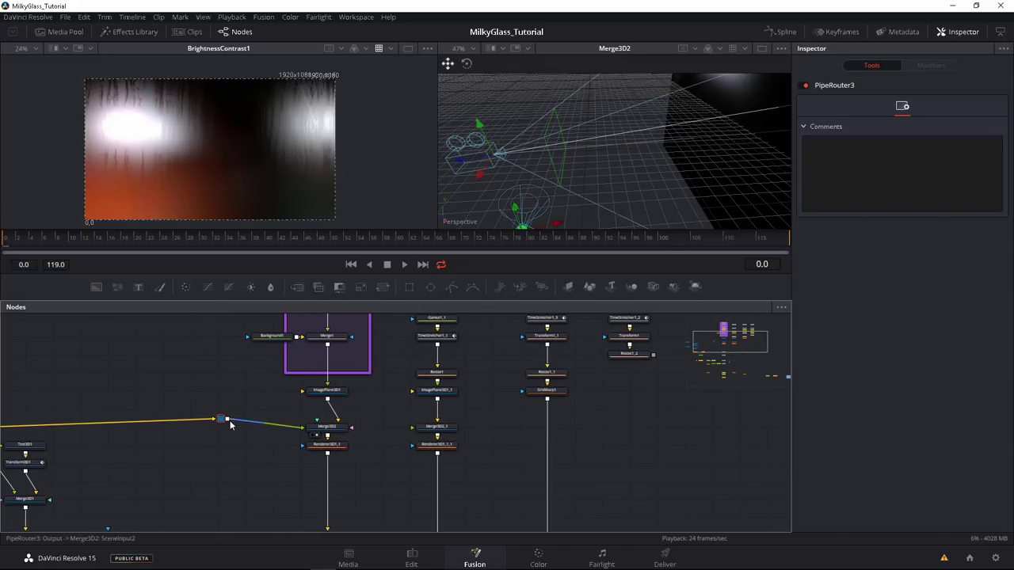
pyautogui.moveTo(414, 430); pyautogui.dragTo(412, 428)
pyautogui.moveTo(221, 420); pyautogui.dragTo(444, 436)
pyautogui.moveTo(193, 434); pyautogui.dragTo(193, 414)
pyautogui.moveTo(408, 454); pyautogui.dragTo(264, 475)
pyautogui.hscroll(2, 357, 455)
pyautogui.keyDown('ctrl'); pyautogui.click(399, 436); pyautogui.keyUp('ctrl')
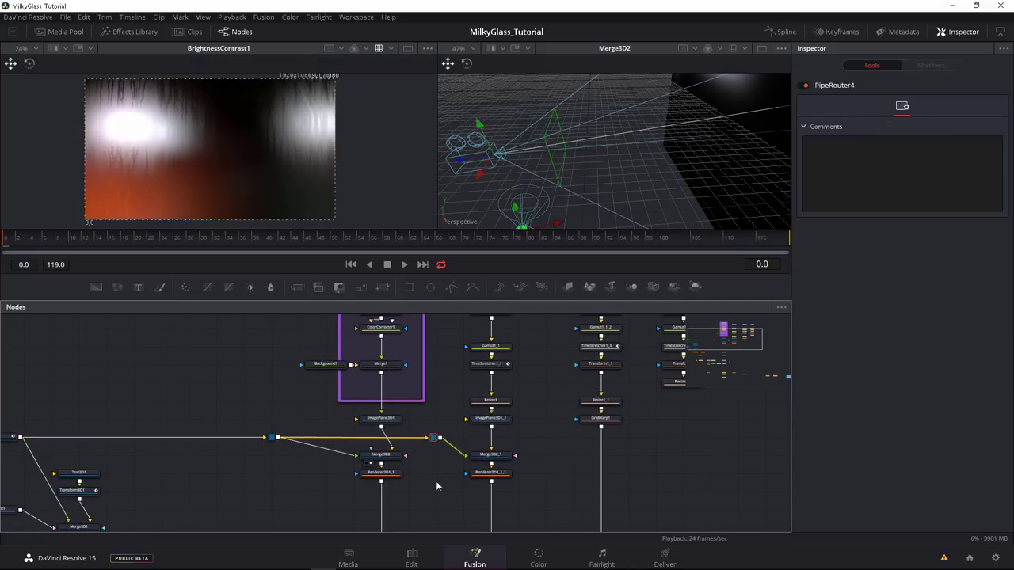
# Step: Duplicate ImagePlane3D1_1, Merge3D2_1 and Renderer3D1_1_1 by copying and pasting them beside the second branch
pyautogui.moveTo(460, 494); pyautogui.dragTo(267, 460)
pyautogui.scroll(-2, 290, 443)
pyautogui.hscroll(1, 289, 444)
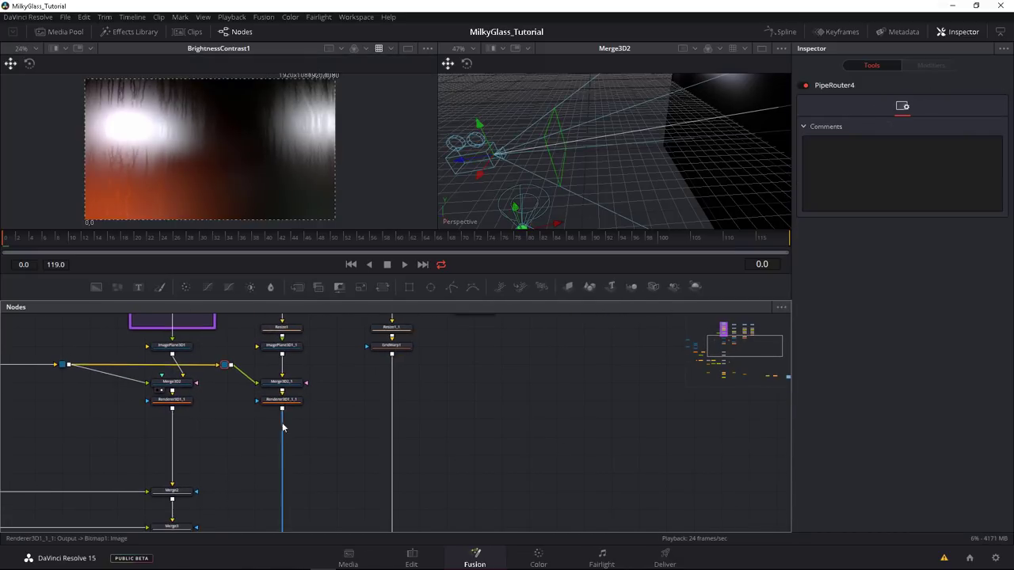
pyautogui.moveTo(332, 432); pyautogui.dragTo(287, 345)
pyautogui.click(292, 401)
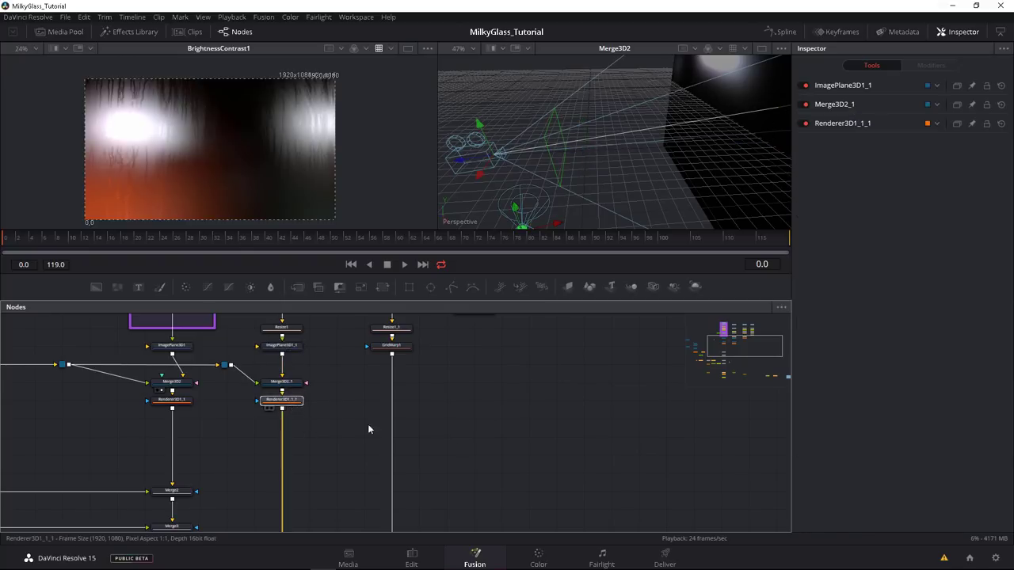
pyautogui.moveTo(259, 349); pyautogui.dragTo(315, 432)
pyautogui.hotkey('ctrl', 'c')
pyautogui.hotkey('ctrl', 'v')
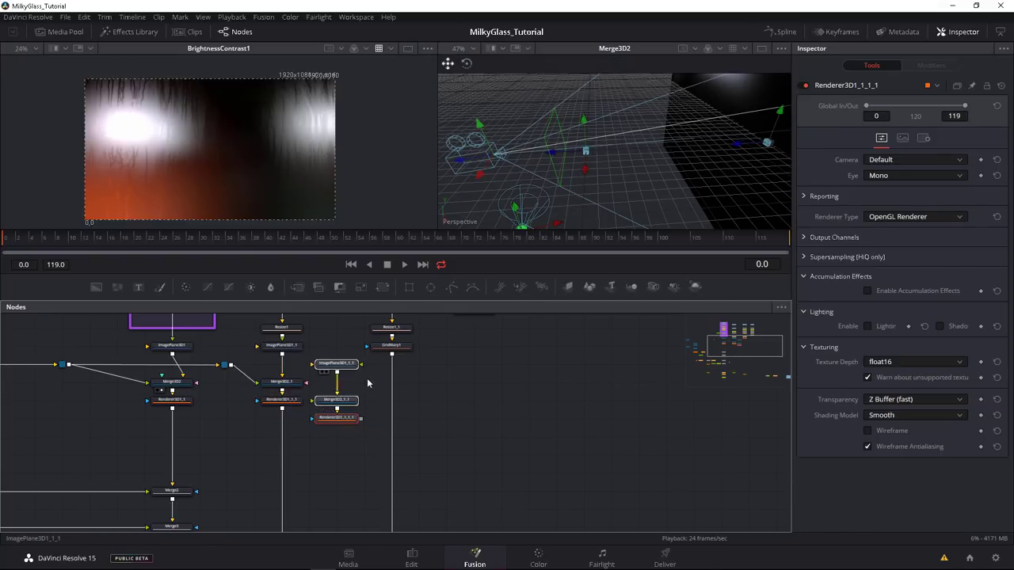
# Step: Insert the pasted image plane, merge and renderer into the third branch below GridWarp1 and tighten their spacing
pyautogui.moveTo(347, 364); pyautogui.dragTo(375, 383)
pyautogui.moveTo(363, 447); pyautogui.dragTo(341, 384)
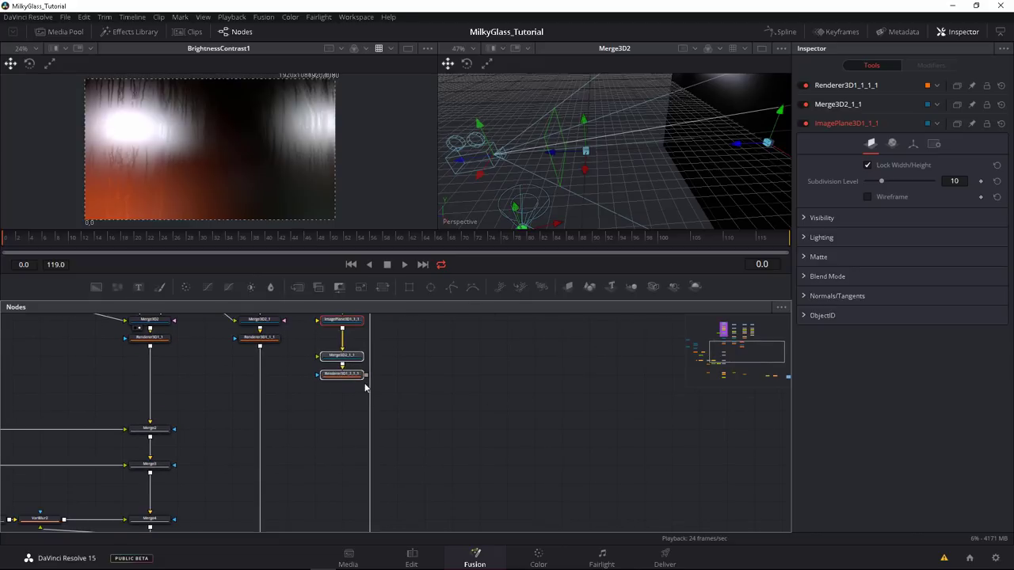
pyautogui.keyDown('ctrl'); pyautogui.click(368, 397); pyautogui.keyUp('ctrl')
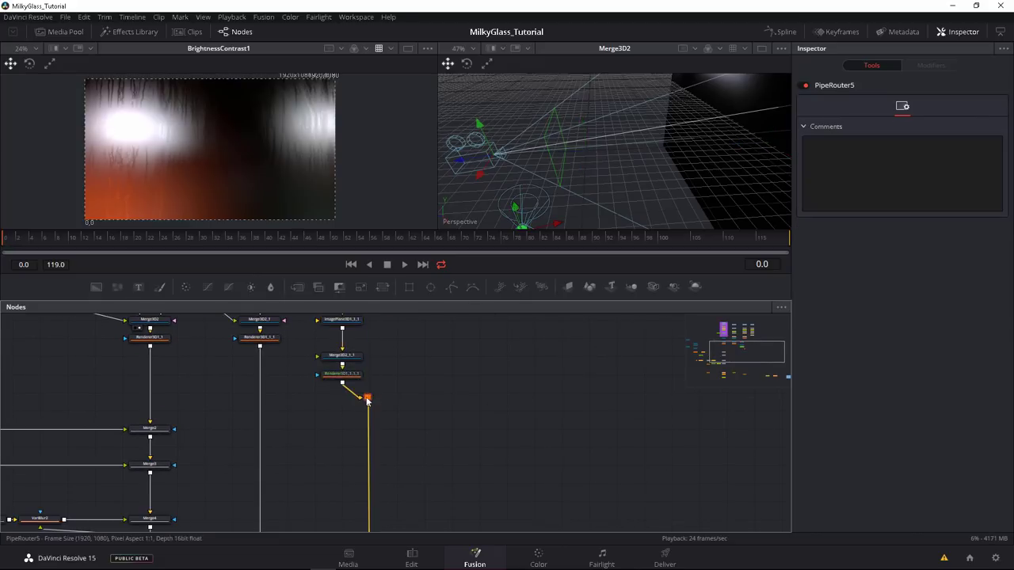
pyautogui.hotkey('ctrl', 'z')
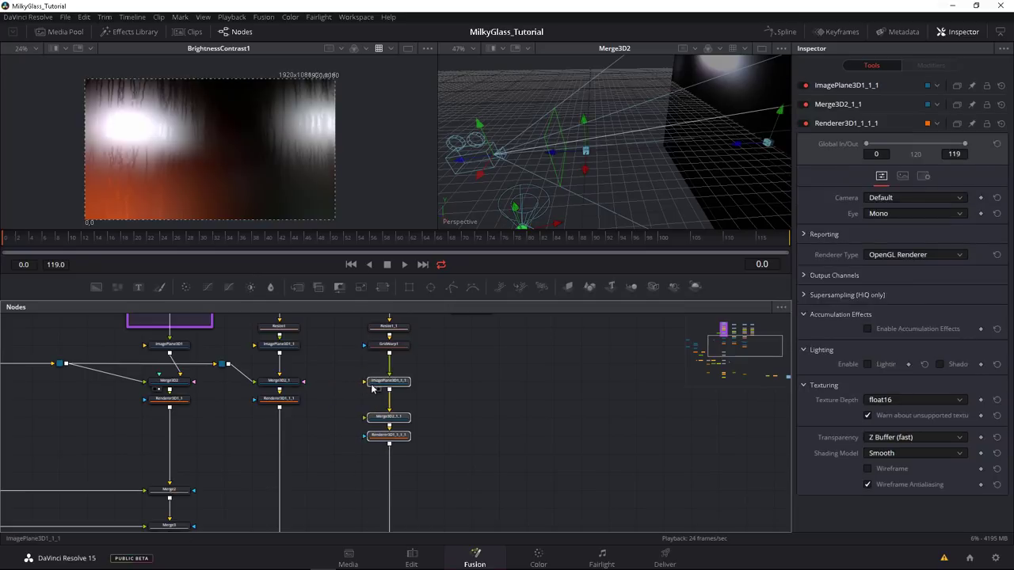
pyautogui.click(370, 389)
pyautogui.moveTo(412, 404); pyautogui.dragTo(385, 420)
pyautogui.click(365, 453)
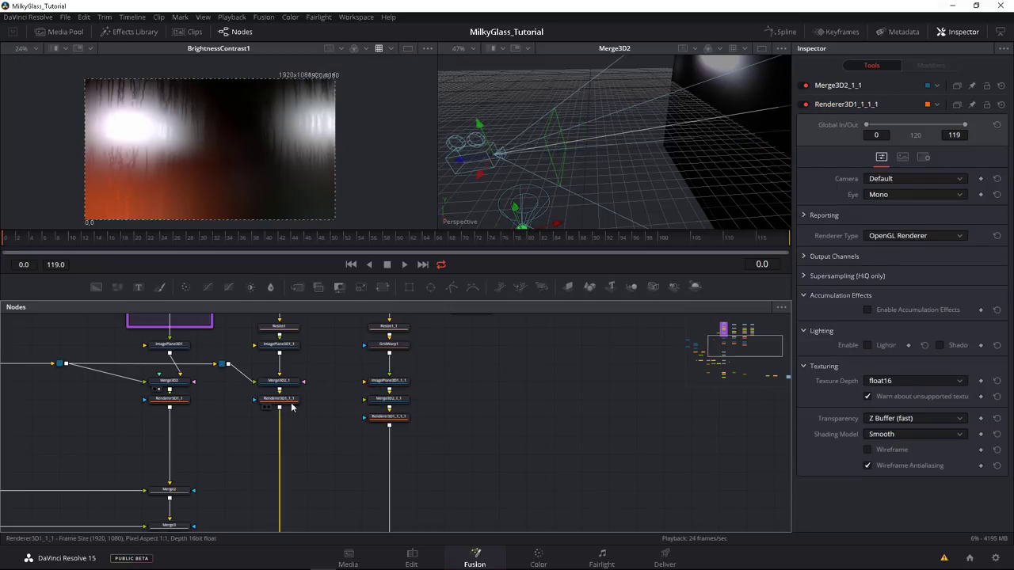
# Step: Connect the camera line to Merge3D2_1_1 through a new router and tidy the node alignment
pyautogui.click(281, 418)
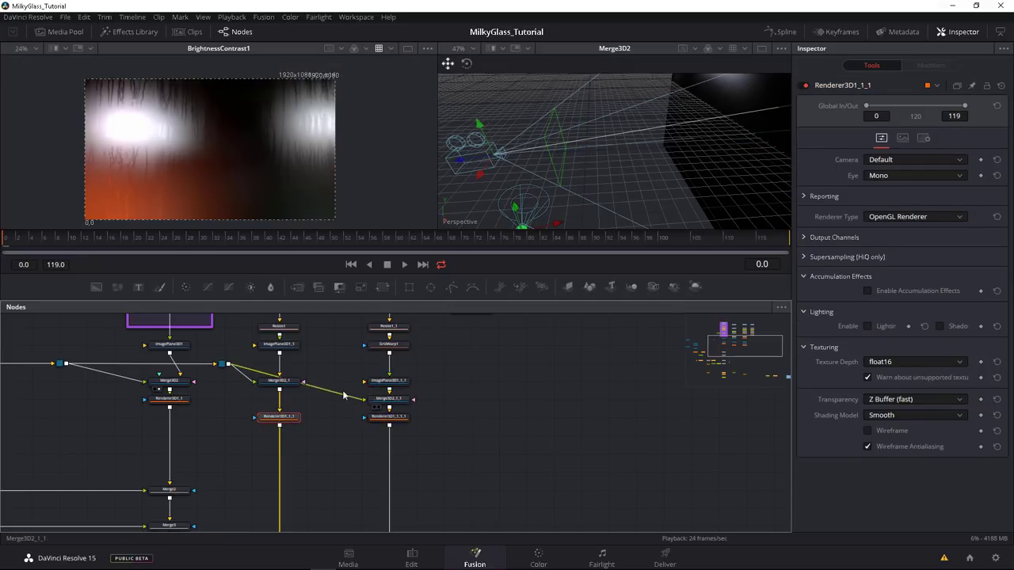
pyautogui.keyDown('ctrl'); pyautogui.click(328, 387); pyautogui.keyUp('ctrl')
pyautogui.moveTo(329, 386); pyautogui.dragTo(334, 369)
pyautogui.moveTo(282, 458); pyautogui.dragTo(270, 459)
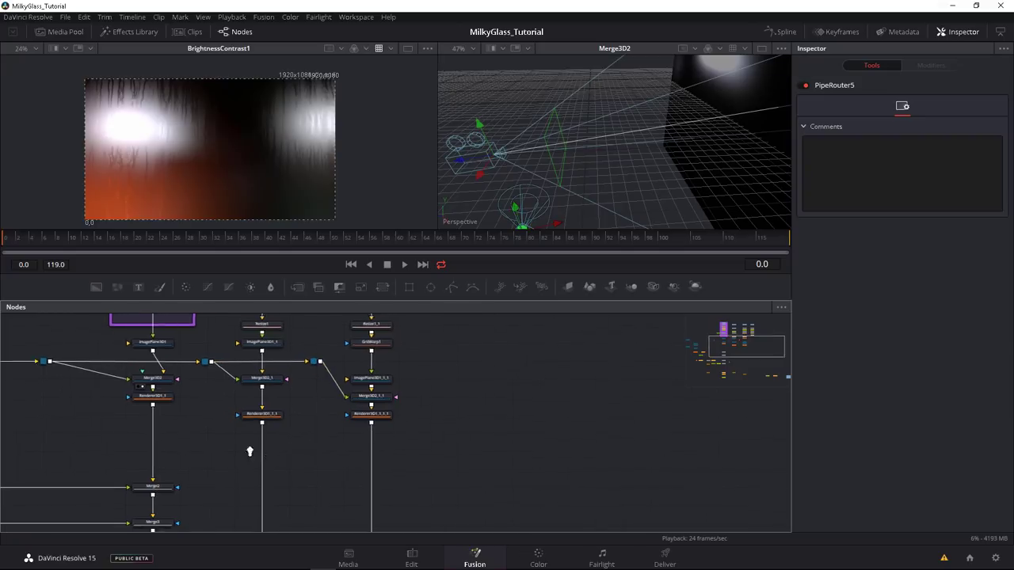
pyautogui.scroll(-1, 269, 444)
pyautogui.moveTo(276, 409); pyautogui.dragTo(282, 399)
# Step: Examine the node tree from the new renderers down to the final output, moving to frame 6
pyautogui.moveTo(346, 380); pyautogui.dragTo(359, 412)
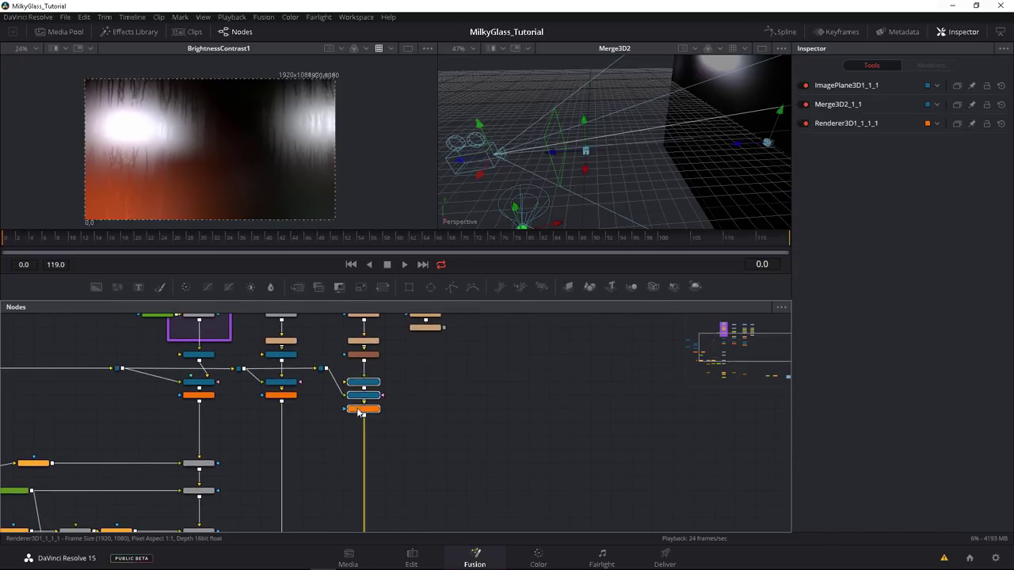
pyautogui.moveTo(292, 411); pyautogui.dragTo(306, 316)
pyautogui.moveTo(235, 462); pyautogui.dragTo(255, 387)
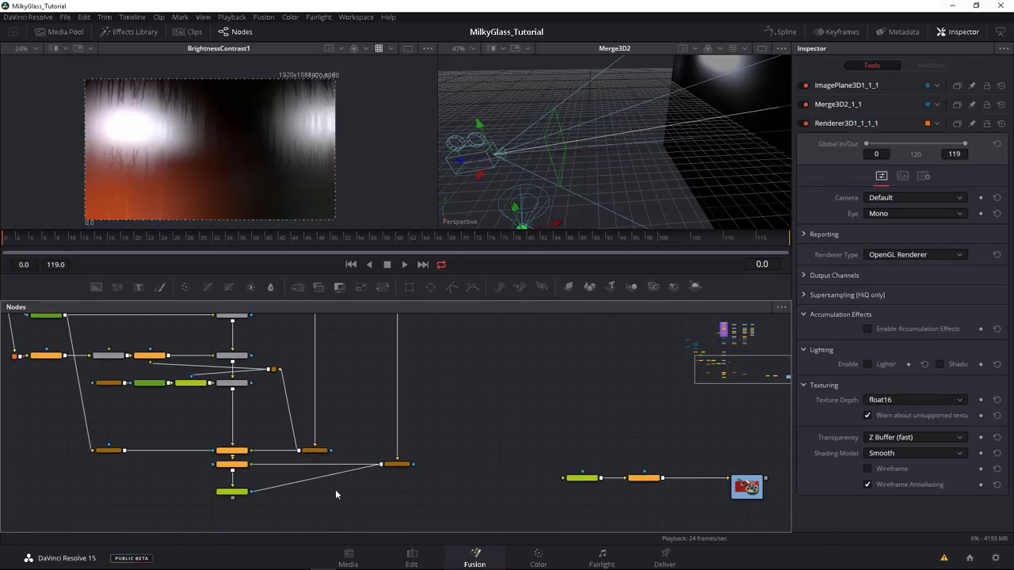
pyautogui.moveTo(165, 383); pyautogui.dragTo(243, 389)
pyautogui.moveTo(293, 487); pyautogui.dragTo(308, 473)
pyautogui.scroll(1, 309, 473)
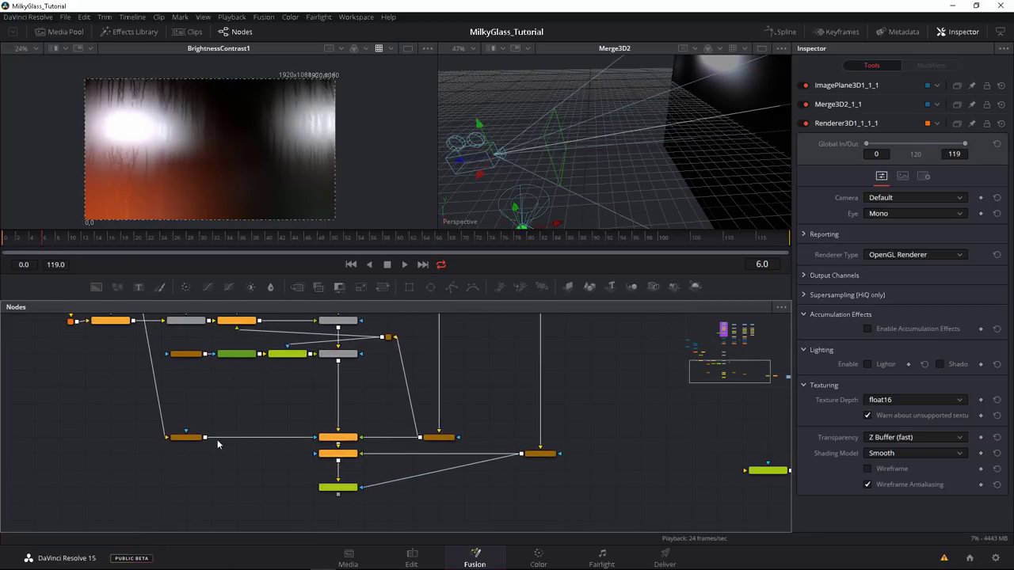
pyautogui.scroll(5, 398, 416)
pyautogui.scroll(6, 398, 416)
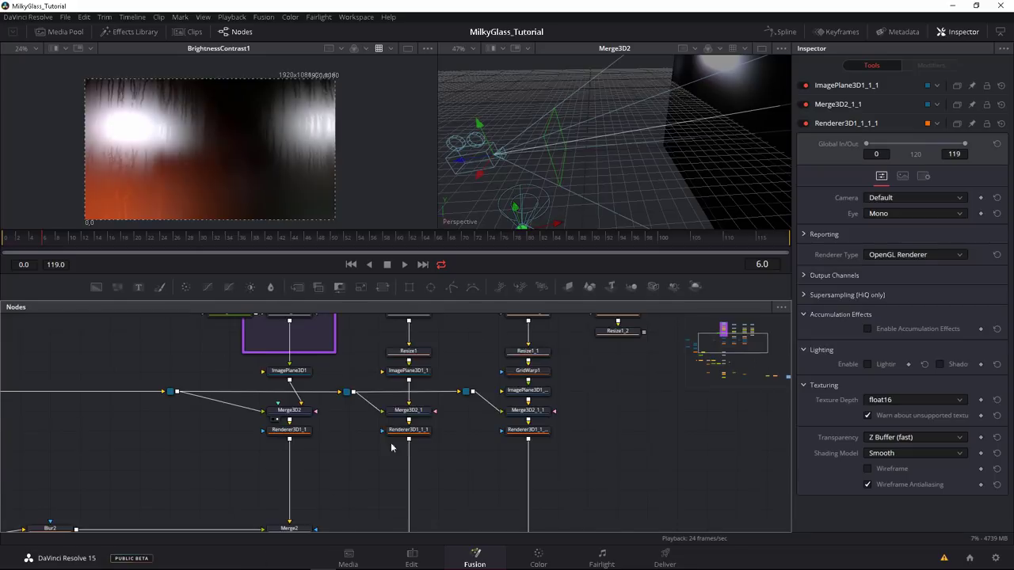
# Step: Show Merge3D2_1 in the second viewer and Renderer3D1_1_1 in the first, with ImagePlane3D1_1's transform settings open
pyautogui.click(401, 429)
pyautogui.moveTo(545, 206); pyautogui.dragTo(466, 184)
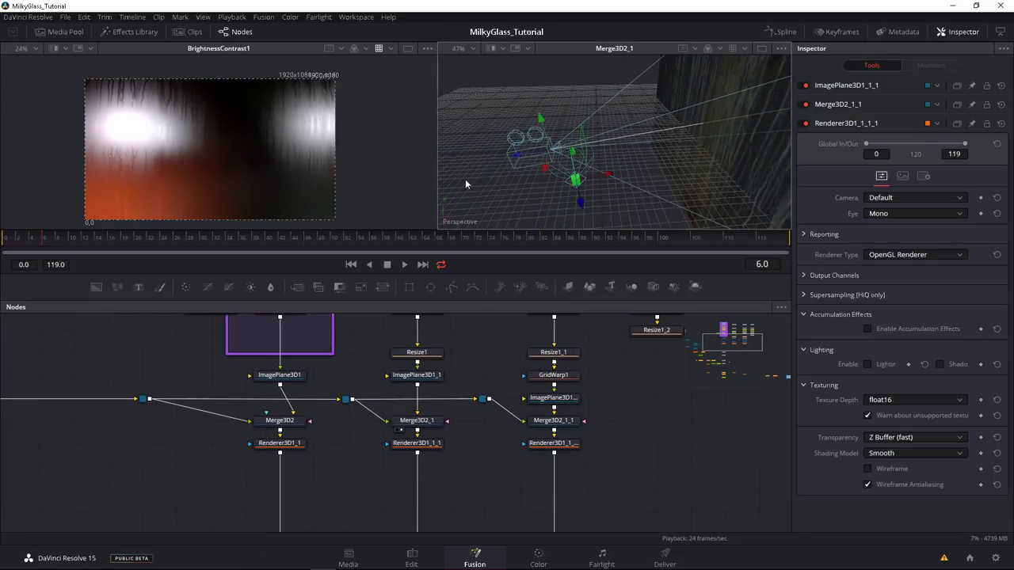
pyautogui.click(407, 377)
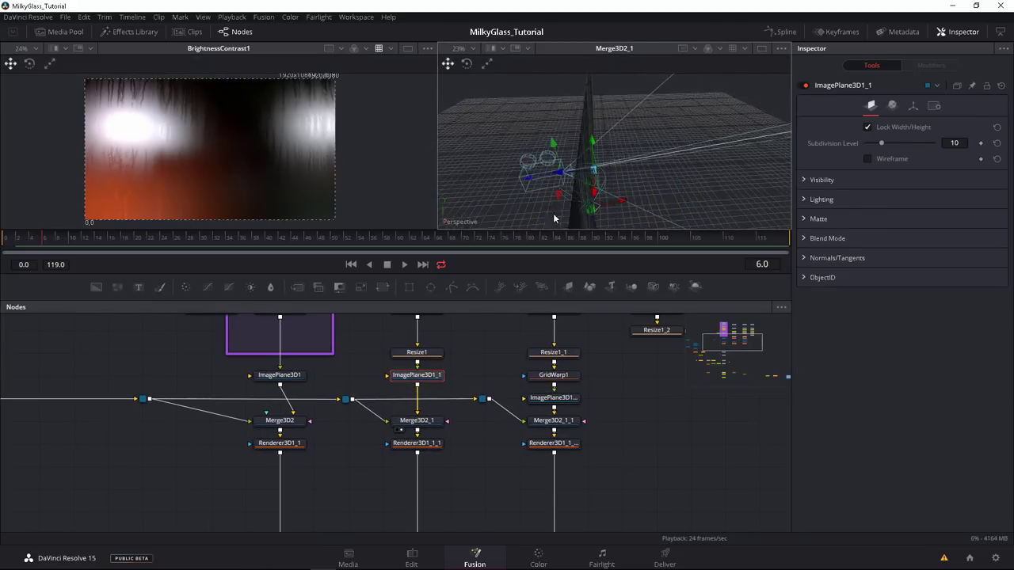
pyautogui.click(913, 105)
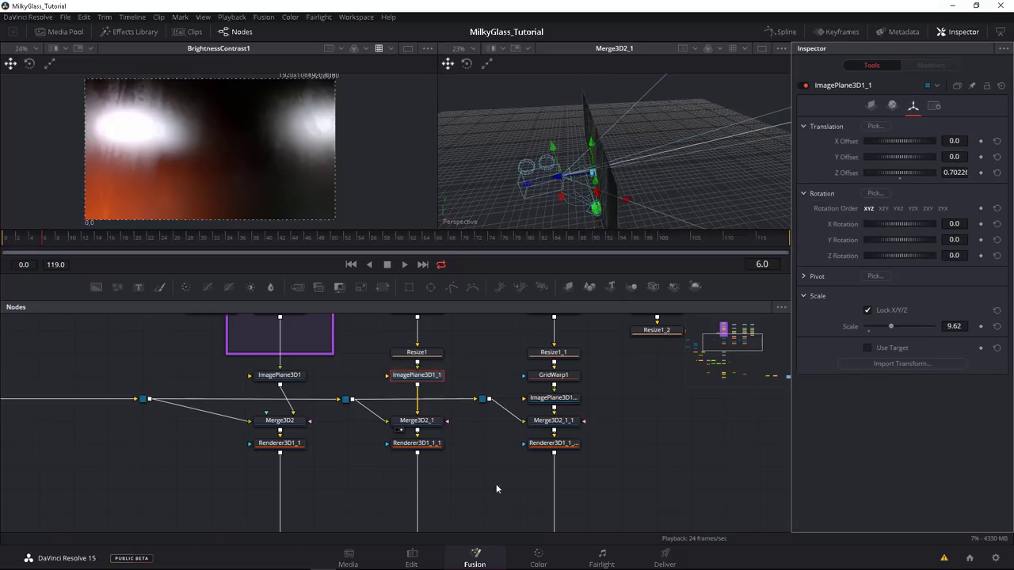
pyautogui.click(398, 452)
# Step: Set ImagePlane3D1_1's scale to 2.05 and its X, Y and Z offsets to 0.049, 0.3074 and 0.789
pyautogui.moveTo(890, 328); pyautogui.dragTo(870, 333)
pyautogui.moveTo(874, 157); pyautogui.dragTo(892, 141)
pyautogui.moveTo(878, 157)
pyautogui.mouseDown()
pyautogui.moveTo(883, 141)
pyautogui.moveTo(885, 172)
pyautogui.mouseUp()
# Step: Replace the third branch's image plane below GridWarp1 with a copy of ImagePlane3D1_1 and delete the old one
pyautogui.moveTo(456, 473); pyautogui.dragTo(403, 463)
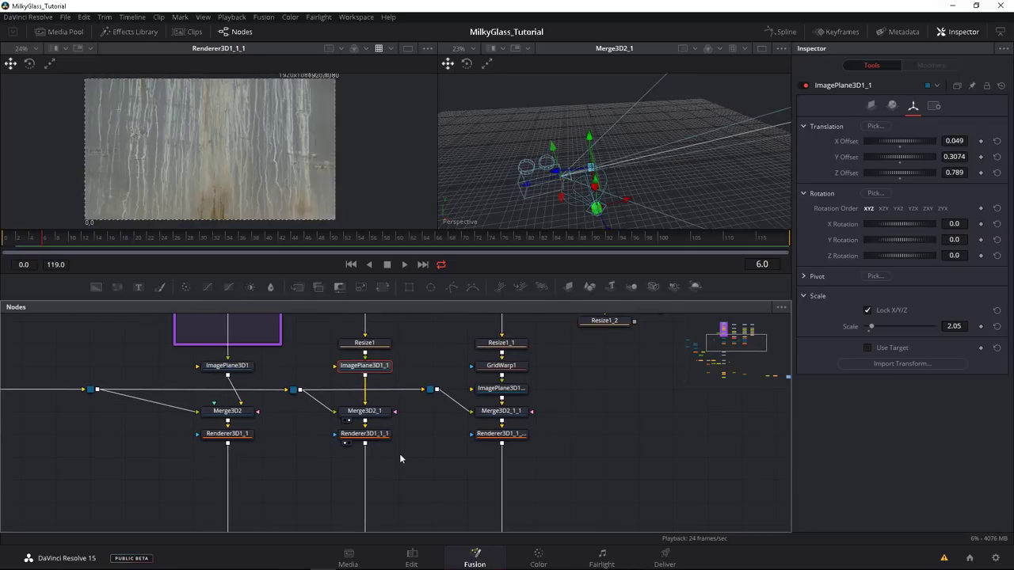
pyautogui.moveTo(422, 411); pyautogui.dragTo(363, 447)
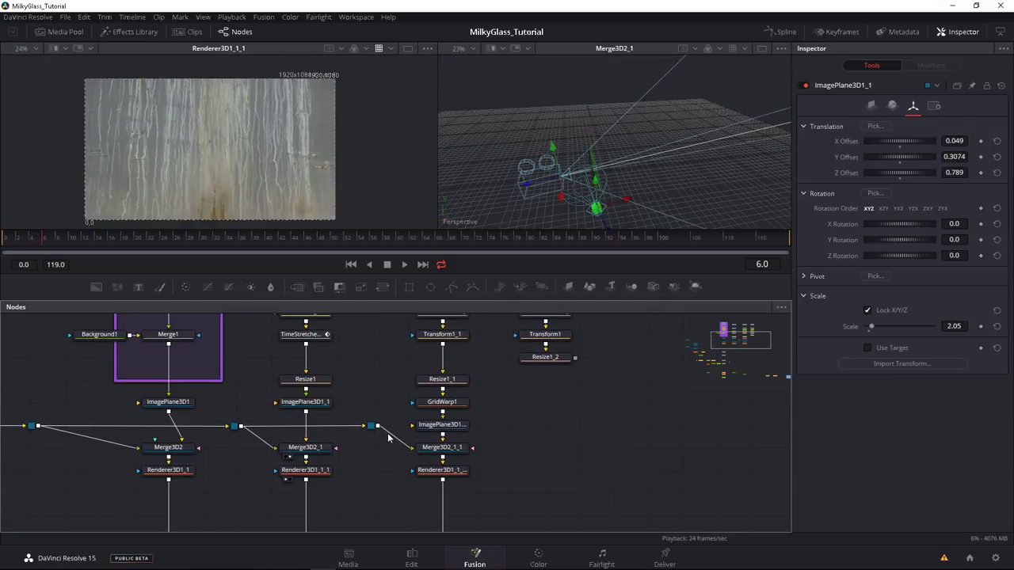
pyautogui.click(373, 403)
pyautogui.hotkey('ctrl', 'v')
pyautogui.moveTo(442, 428); pyautogui.dragTo(510, 428)
pyautogui.moveTo(396, 403); pyautogui.dragTo(468, 418)
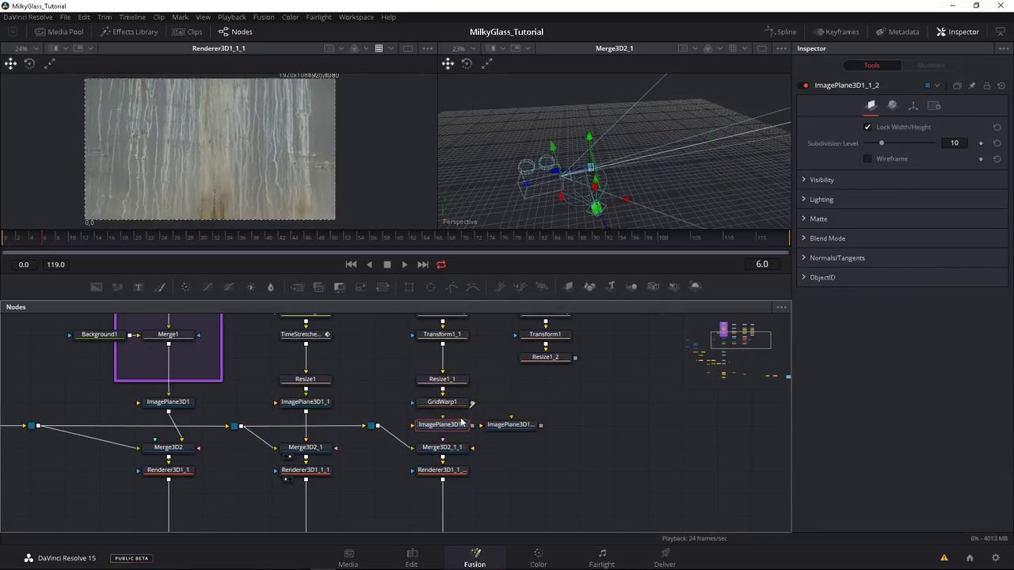
pyautogui.moveTo(523, 429); pyautogui.dragTo(559, 452)
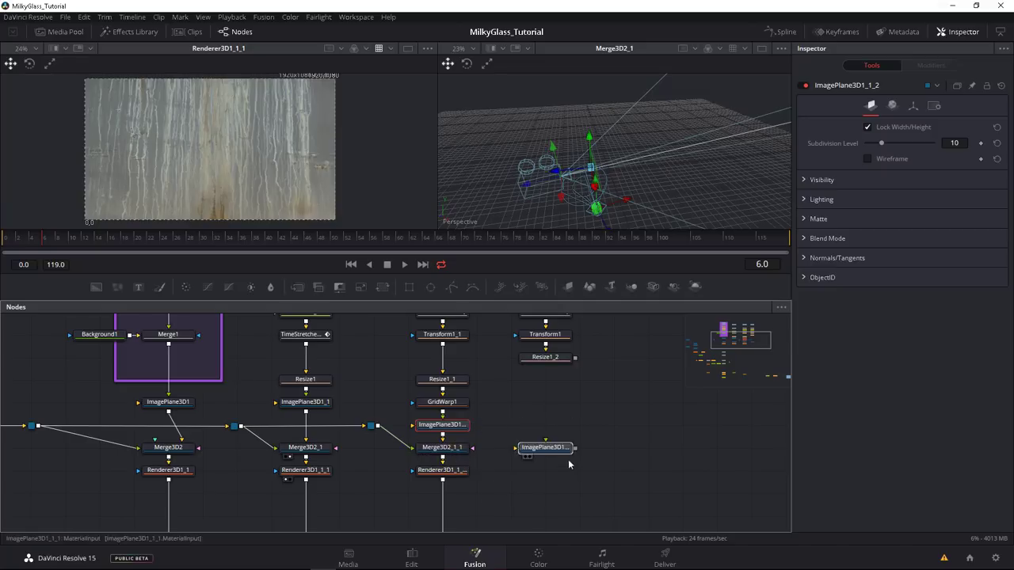
pyautogui.press('Delete')
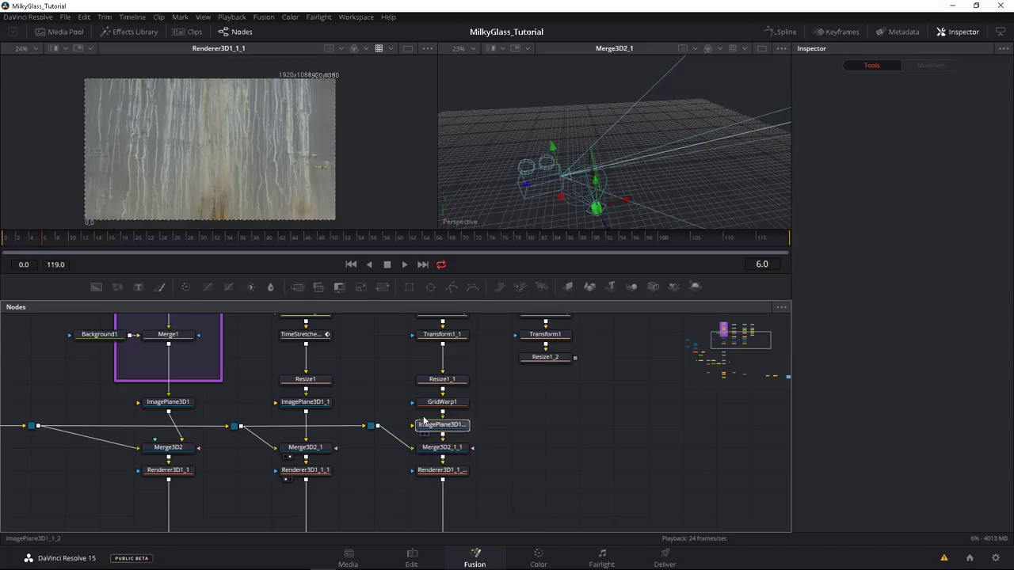
pyautogui.click(428, 427)
pyautogui.scroll(-1, 359, 431)
pyautogui.scroll(-5, 332, 471)
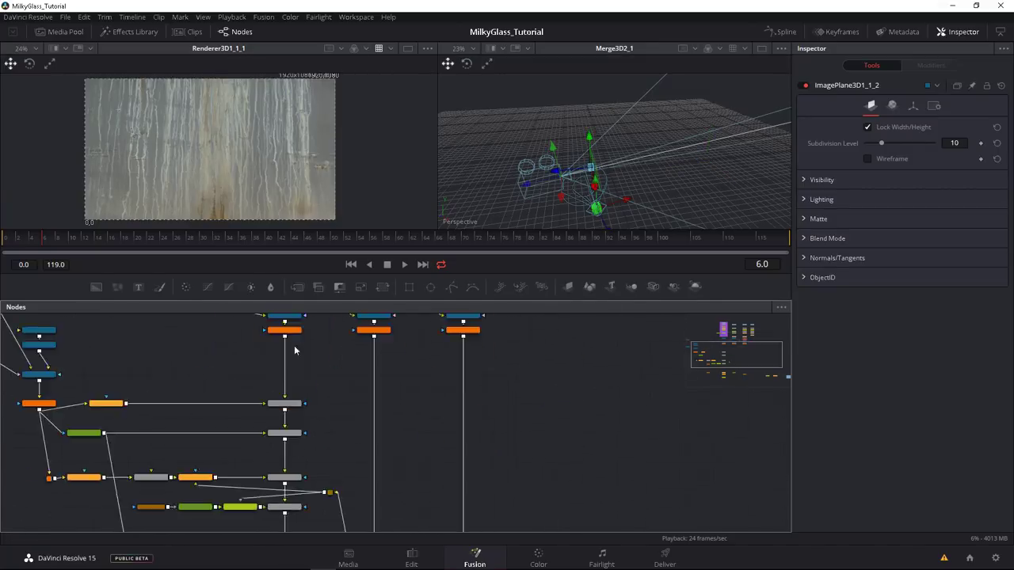
# Step: Show BrightnessContrast1 in the first viewer at frame 18 and enlarge the MILKY image
pyautogui.click(235, 491)
pyautogui.click(82, 237)
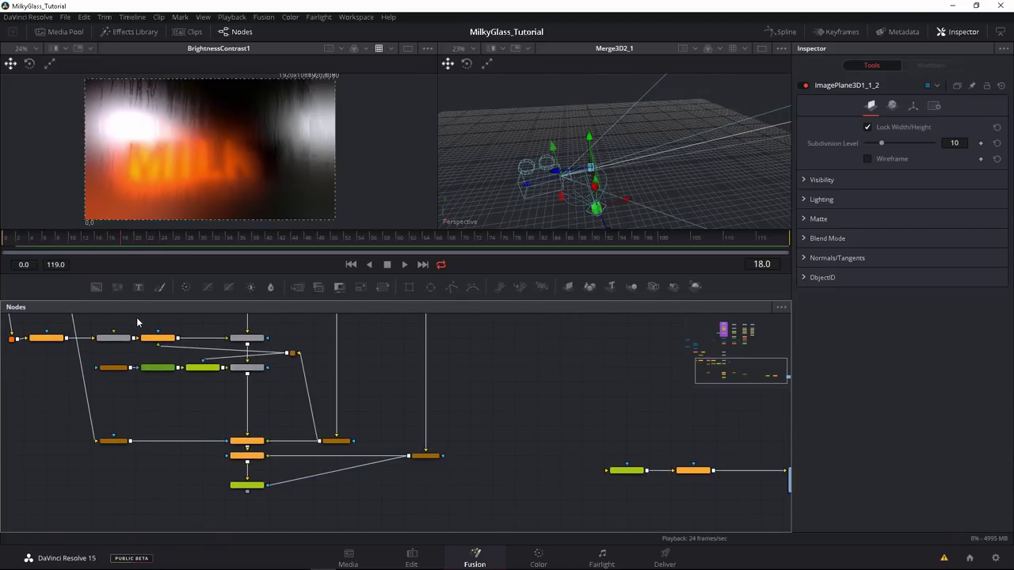
pyautogui.scroll(3, 208, 183)
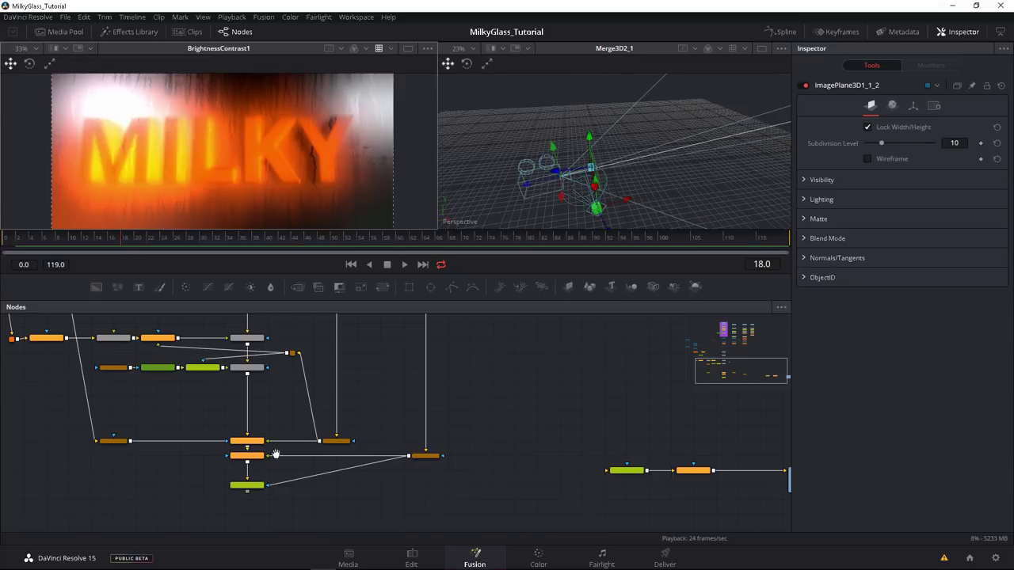
# Step: Duplicate the third glass texture branch as a fourth branch beside it and show the copy's renderer in the second viewer
pyautogui.scroll(5, 292, 456)
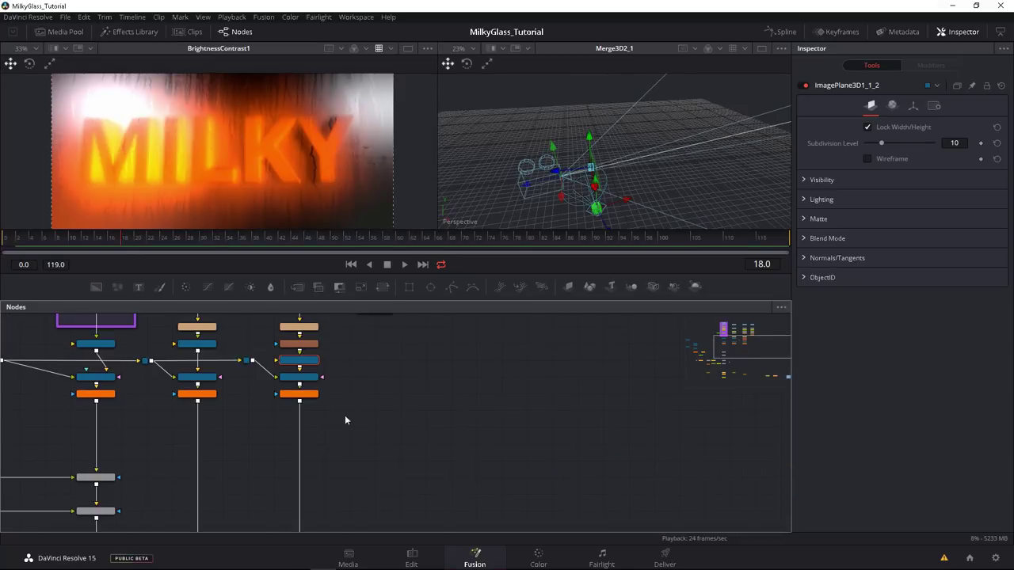
pyautogui.moveTo(314, 501); pyautogui.dragTo(331, 460)
pyautogui.moveTo(328, 424); pyautogui.dragTo(295, 490)
pyautogui.hotkey('ctrl', 'c')
pyautogui.click(388, 459)
pyautogui.hotkey('ctrl', 'v')
pyautogui.moveTo(418, 361); pyautogui.dragTo(389, 431)
pyautogui.click(448, 495)
pyautogui.moveTo(362, 510); pyautogui.dragTo(384, 477)
pyautogui.moveTo(238, 400); pyautogui.dragTo(344, 316)
pyautogui.click(394, 451)
# Step: Duplicate the Bitmap1_1 mask, feed it from the fourth branch's renderer, and place it below the other masks
pyautogui.scroll(-3, 524, 204)
pyautogui.scroll(-5, 343, 318)
pyautogui.moveTo(313, 474); pyautogui.dragTo(337, 510)
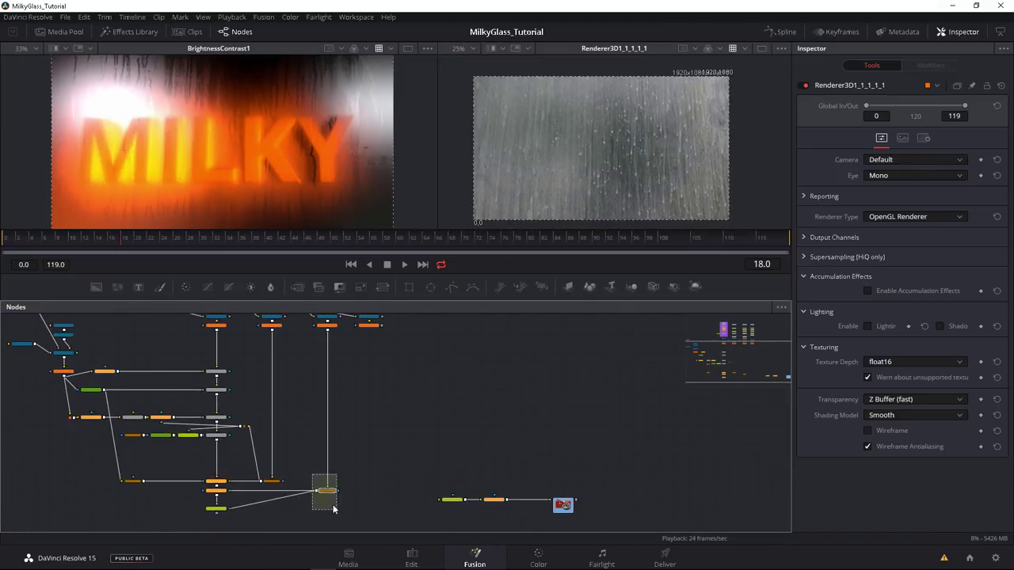
pyautogui.hotkey('ctrl', 'c')
pyautogui.click(378, 401)
pyautogui.hotkey('ctrl', 'v')
pyautogui.moveTo(381, 326); pyautogui.dragTo(341, 366)
pyautogui.scroll(2, 353, 428)
pyautogui.moveTo(366, 414); pyautogui.dragTo(424, 503)
pyautogui.scroll(2, 424, 501)
pyautogui.moveTo(402, 408); pyautogui.dragTo(403, 462)
pyautogui.moveTo(320, 483); pyautogui.dragTo(428, 478)
# Step: Add a copy of VariBlur1_1 after BrightnessContrast1, drive it with the new bitmap, and show it in the first viewer
pyautogui.click(218, 420)
pyautogui.hotkey('ctrl', 'c')
pyautogui.click(245, 490)
pyautogui.hotkey('ctrl', 'v')
pyautogui.moveTo(218, 464); pyautogui.dragTo(219, 491)
pyautogui.moveTo(535, 448); pyautogui.dragTo(227, 489)
pyautogui.press('1')
pyautogui.moveTo(513, 449); pyautogui.dragTo(514, 485)
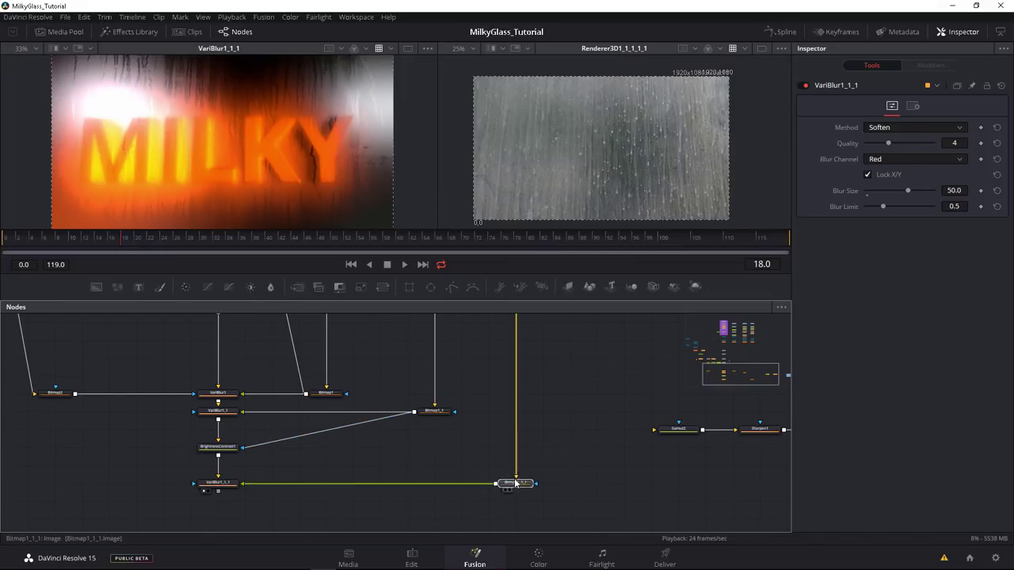
# Step: Show Bitmap1_1_1 in the second viewer, leave Invert off, and set its luminance range to 0.126 low and 0.577 high
pyautogui.scroll(1, 381, 471)
pyautogui.click(248, 458)
pyautogui.click(562, 466)
pyautogui.click(570, 460)
pyautogui.moveTo(905, 254); pyautogui.dragTo(881, 260)
pyautogui.click(868, 191)
pyautogui.click(238, 458)
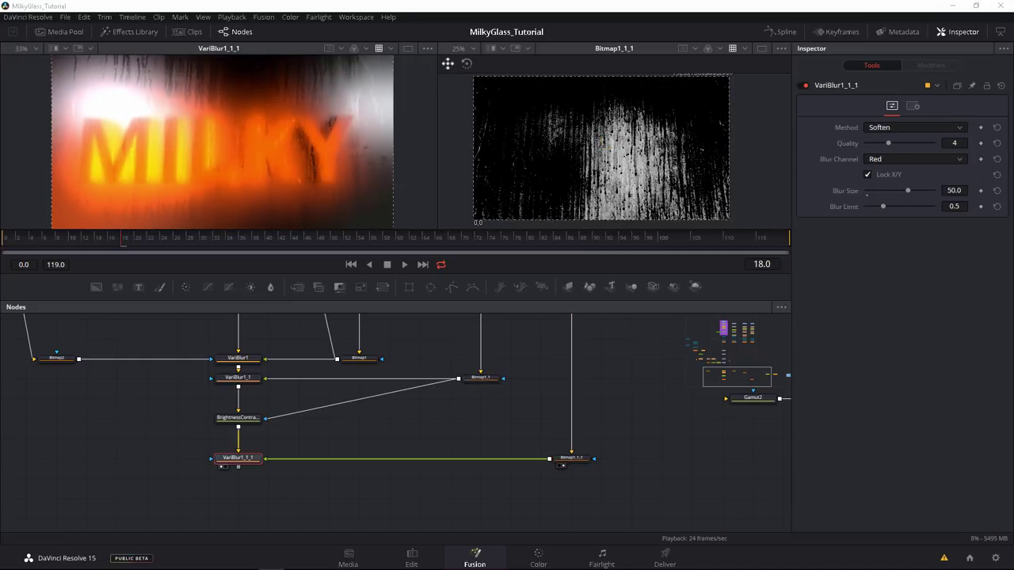
pyautogui.click(571, 458)
pyautogui.moveTo(882, 258); pyautogui.dragTo(925, 263)
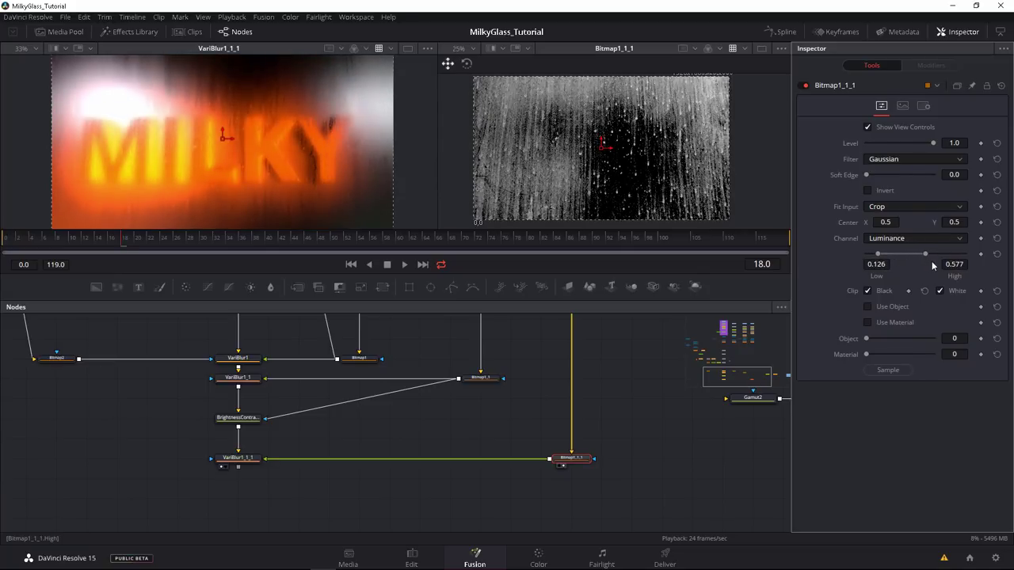
# Step: Set VariBlur1_1_1's blur size to 150
pyautogui.click(238, 458)
pyautogui.click(954, 190)
pyautogui.write('150')
pyautogui.press('Tab')
pyautogui.click(316, 66)
pyautogui.scroll(-1, 101, 196)
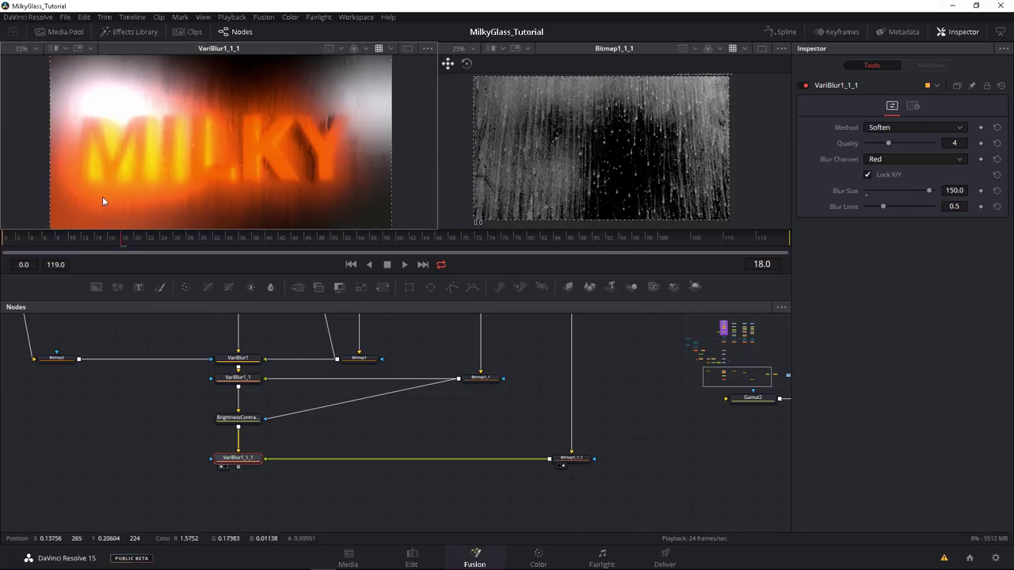
# Step: Duplicate the Ellipse1 and Background1_1_1 nodes and merge the copy into the main chain between Merge5 and VariBlur1
pyautogui.click(177, 467)
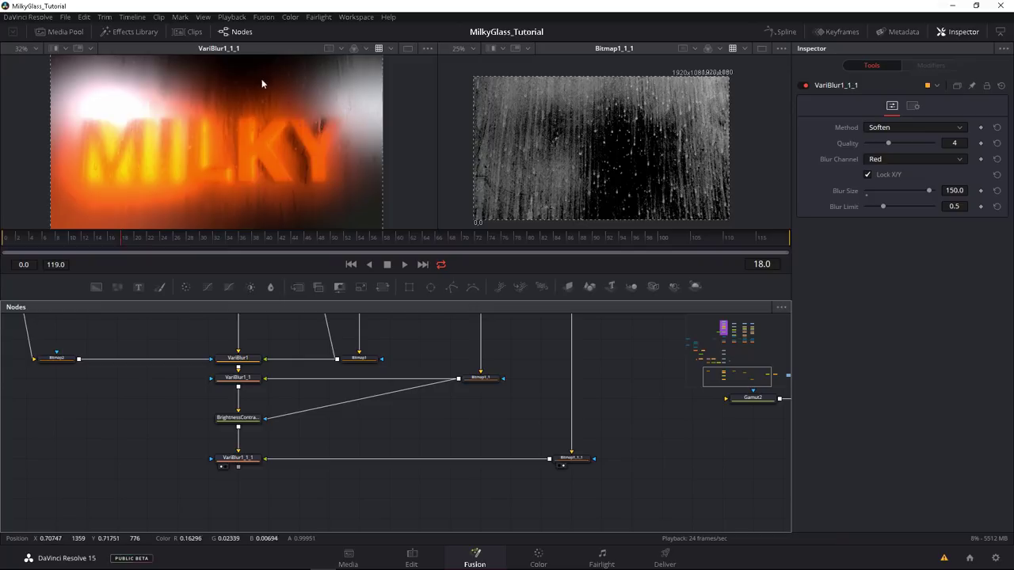
pyautogui.moveTo(214, 467); pyautogui.dragTo(346, 480)
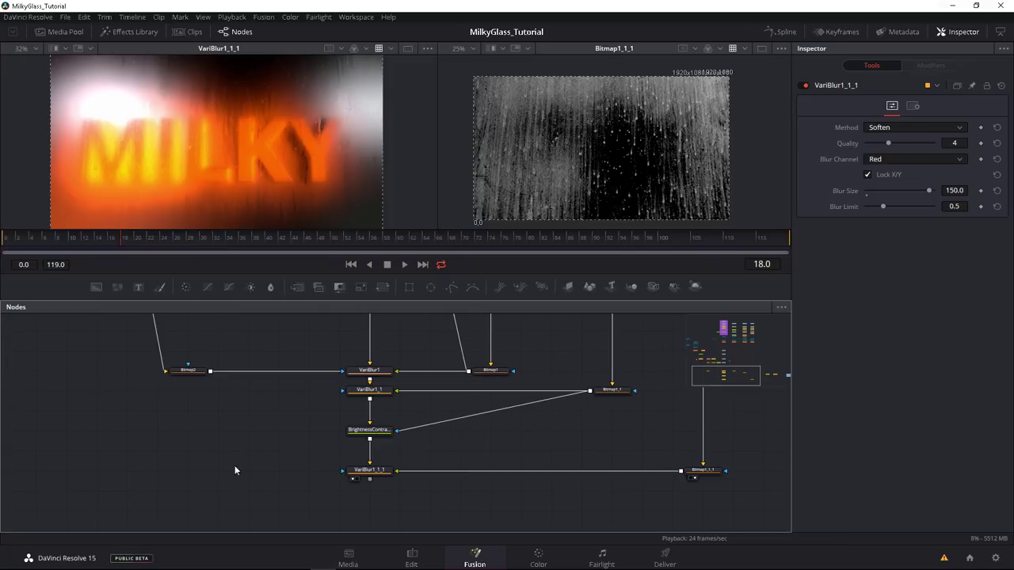
pyautogui.scroll(5, 234, 469)
pyautogui.moveTo(194, 387); pyautogui.dragTo(396, 400)
pyautogui.hotkey('ctrl', 'c')
pyautogui.hotkey('ctrl', 'v')
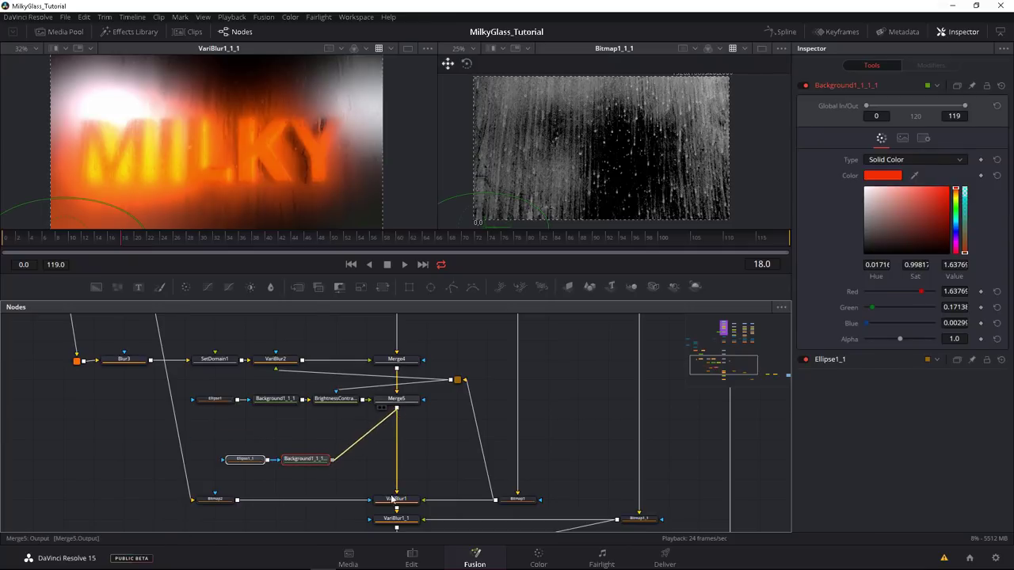
pyautogui.moveTo(392, 487); pyautogui.dragTo(394, 485)
# Step: Place Ellipse1_1 over the upper right of the image at about 0.706, 0.667, sized about 0.204 by 0.129
pyautogui.moveTo(934, 238); pyautogui.dragTo(742, 384)
pyautogui.click(240, 458)
pyautogui.scroll(-3, 220, 166)
pyautogui.moveTo(147, 196); pyautogui.dragTo(293, 121)
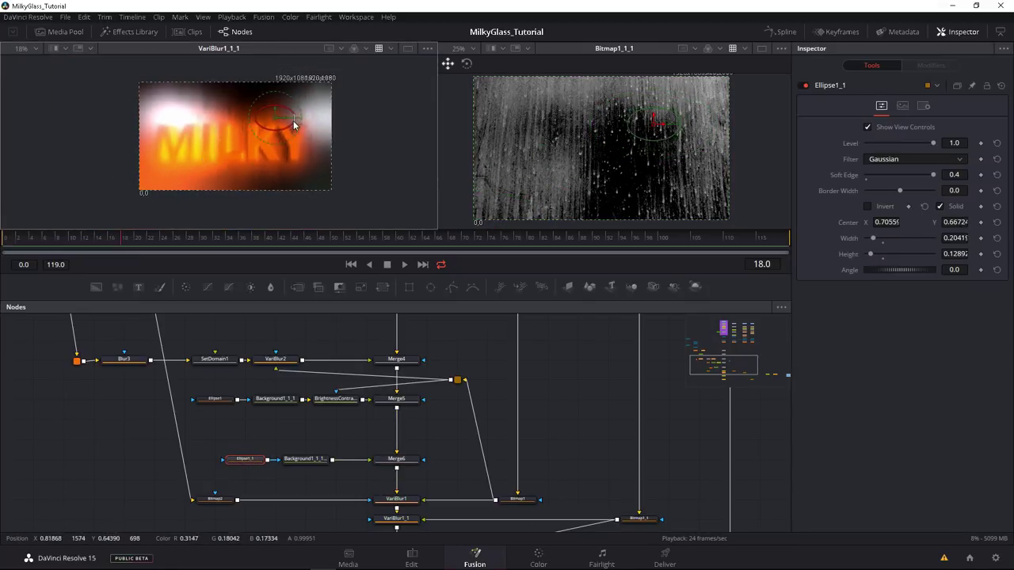
# Step: Show Merge6 in the first viewer and recolour Background1_1_1_1 to green, with red at 0 and blue at 0.441
pyautogui.click(305, 458)
pyautogui.click(380, 467)
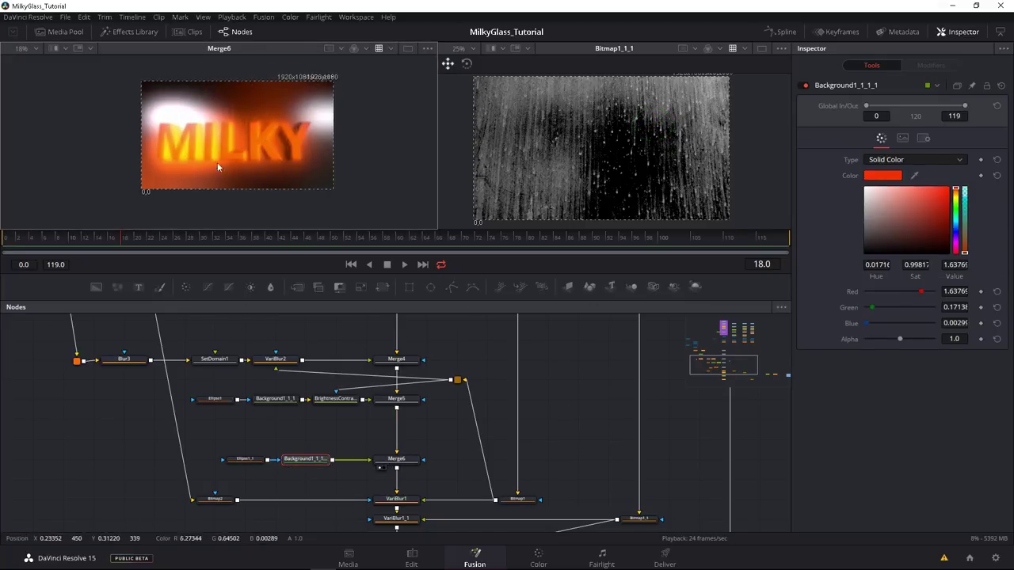
pyautogui.scroll(2, 190, 158)
pyautogui.click(308, 462)
pyautogui.moveTo(915, 175); pyautogui.dragTo(291, 134)
pyautogui.moveTo(869, 307)
pyautogui.mouseDown()
pyautogui.moveTo(891, 312)
pyautogui.moveTo(875, 323)
pyautogui.mouseUp()
pyautogui.moveTo(887, 292)
pyautogui.mouseDown()
pyautogui.moveTo(866, 294)
pyautogui.moveTo(885, 308)
pyautogui.mouseUp()
# Step: Shrink Ellipse1_1 to about 0.056 by 0.048 with soft edge 0.0189, move it to 0.869, 0.233, and view VariBlur1_1_1
pyautogui.click(244, 459)
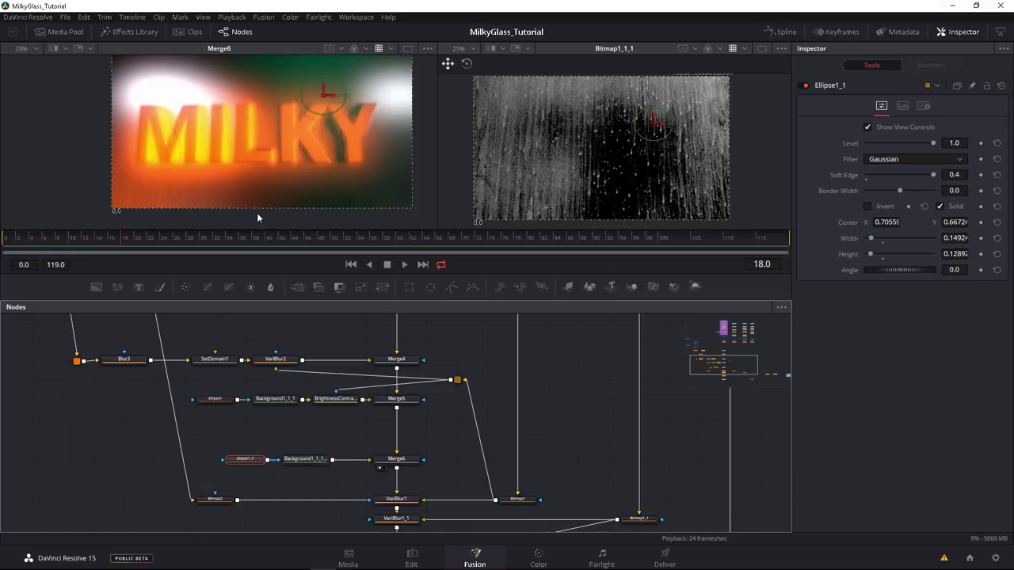
pyautogui.moveTo(882, 184); pyautogui.dragTo(869, 184)
pyautogui.moveTo(325, 96); pyautogui.dragTo(378, 175)
pyautogui.moveTo(317, 475); pyautogui.dragTo(290, 363)
pyautogui.click(353, 495)
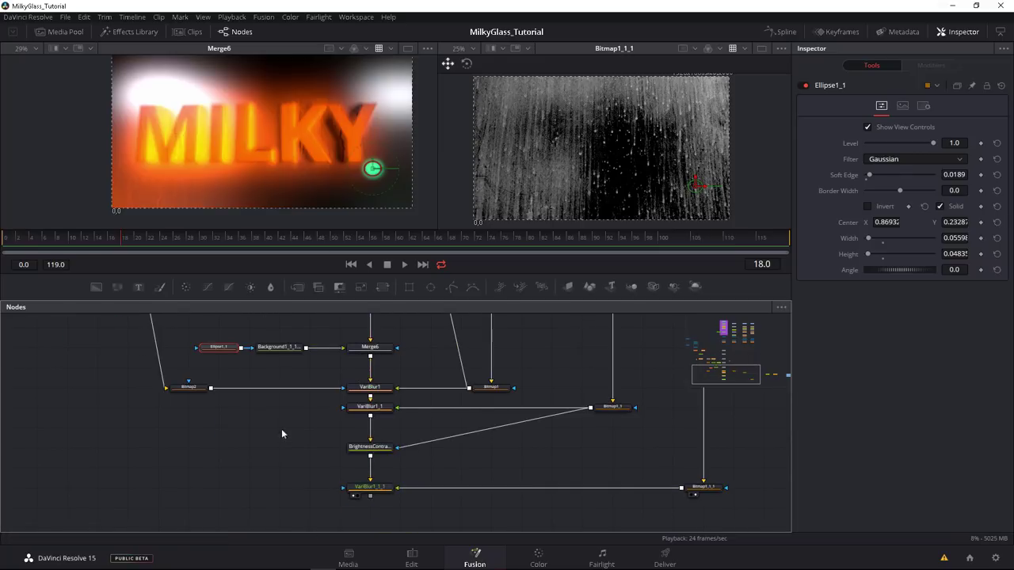
# Step: Brighten the green light by setting Background1_1_1_1's green to 2.5 and blue to 0.63
pyautogui.click(278, 348)
pyautogui.doubleClick(955, 308)
pyautogui.write('2')
pyautogui.press('Tab')
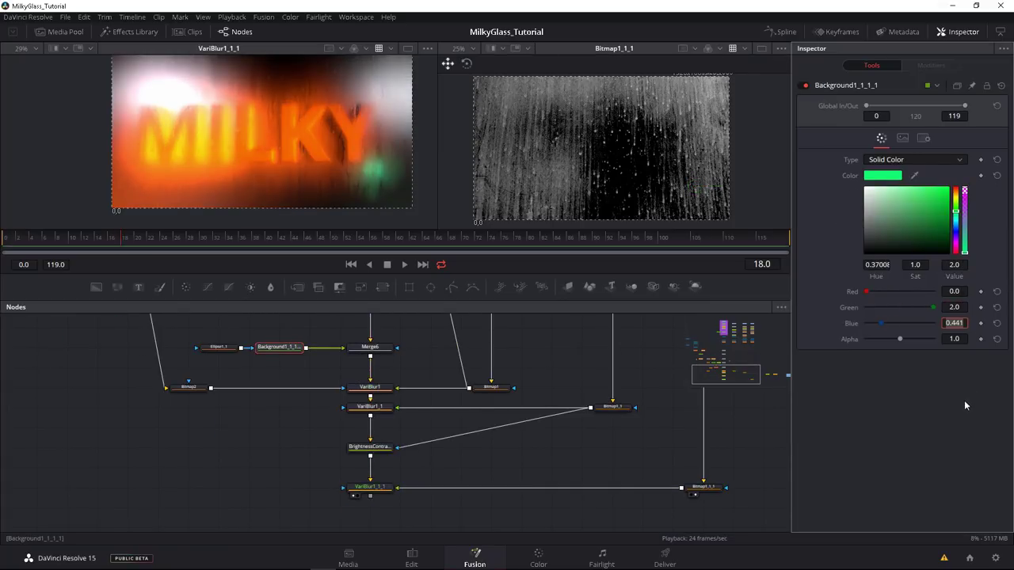
pyautogui.doubleClick(957, 308)
pyautogui.write('3')
pyautogui.press('Tab')
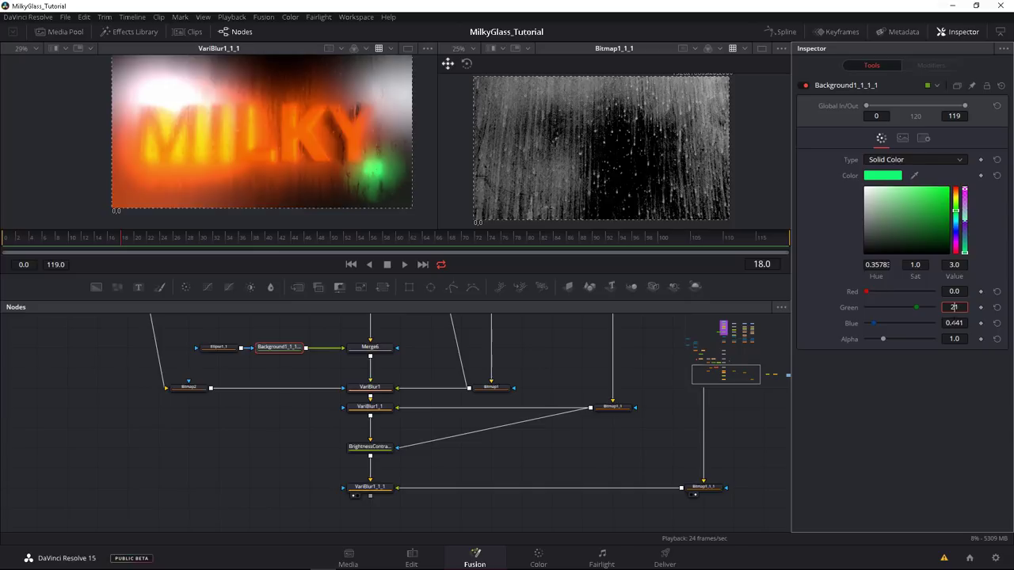
pyautogui.write('2.5')
pyautogui.press('Tab')
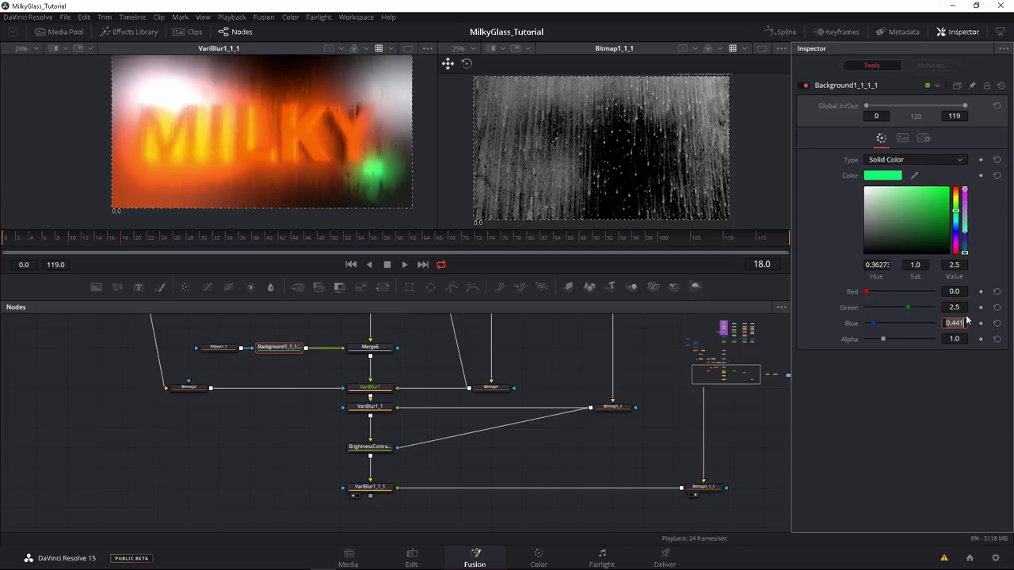
pyautogui.moveTo(875, 324); pyautogui.dragTo(877, 323)
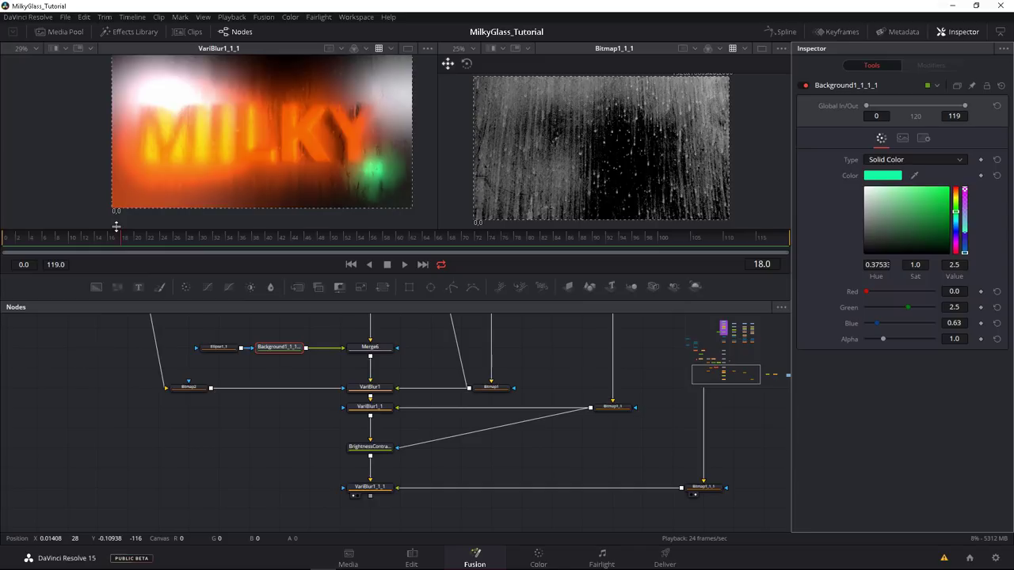
# Step: Show Merge3D1 in the second viewer and move SpotLight1 farther from the merge in the node tree
pyautogui.moveTo(251, 447); pyautogui.dragTo(270, 470)
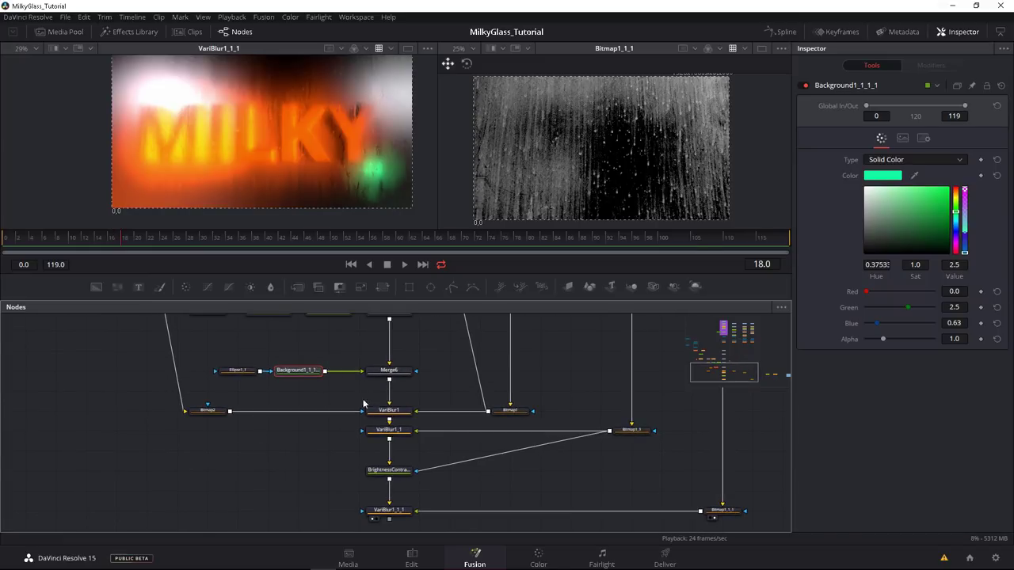
pyautogui.moveTo(254, 440); pyautogui.dragTo(172, 421)
pyautogui.moveTo(229, 399); pyautogui.dragTo(289, 447)
pyautogui.scroll(4, 289, 447)
pyautogui.moveTo(237, 321); pyautogui.dragTo(380, 447)
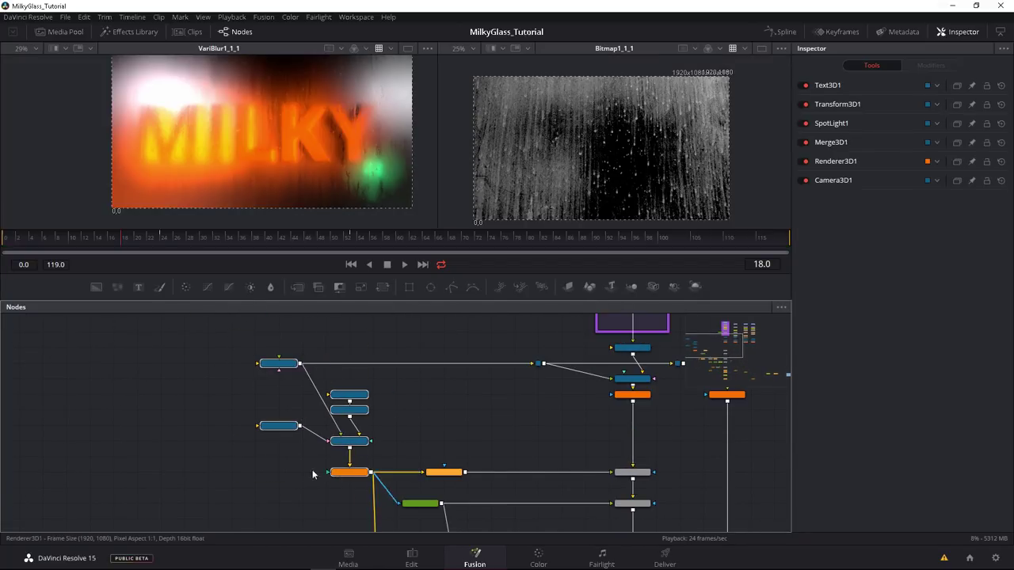
pyautogui.scroll(3, 256, 495)
pyautogui.click(324, 445)
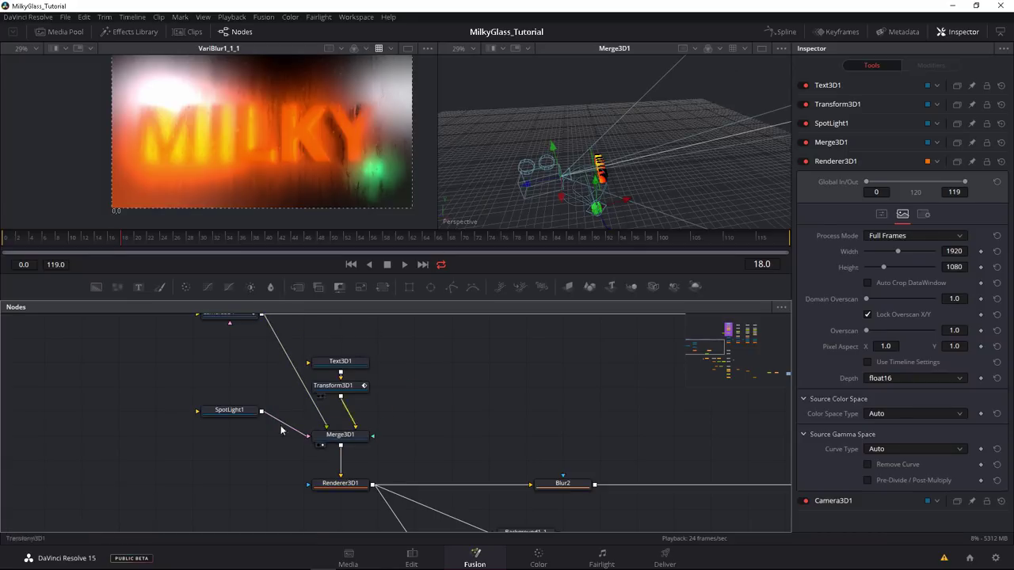
pyautogui.moveTo(230, 410); pyautogui.dragTo(155, 435)
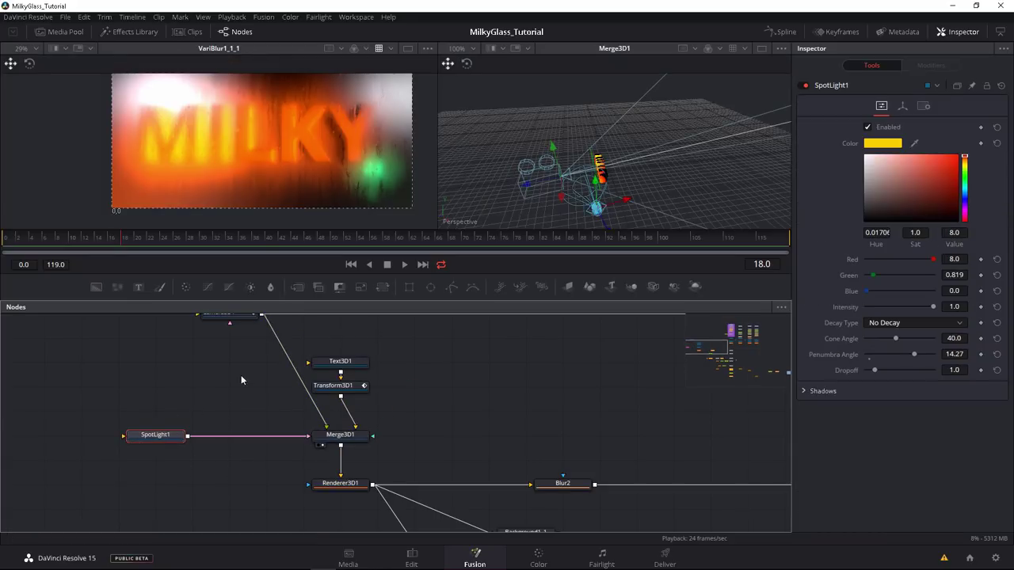
# Step: Add a Locator 3D node near Merge3D1
pyautogui.moveTo(306, 344); pyautogui.dragTo(372, 398)
pyautogui.hotkey('shift', 'space')
pyautogui.write('merg')
pyautogui.press('BackSpace')
pyautogui.press('BackSpace')
pyautogui.press('BackSpace')
pyautogui.press('BackSpace')
pyautogui.write('loc')
pyautogui.press('Return')
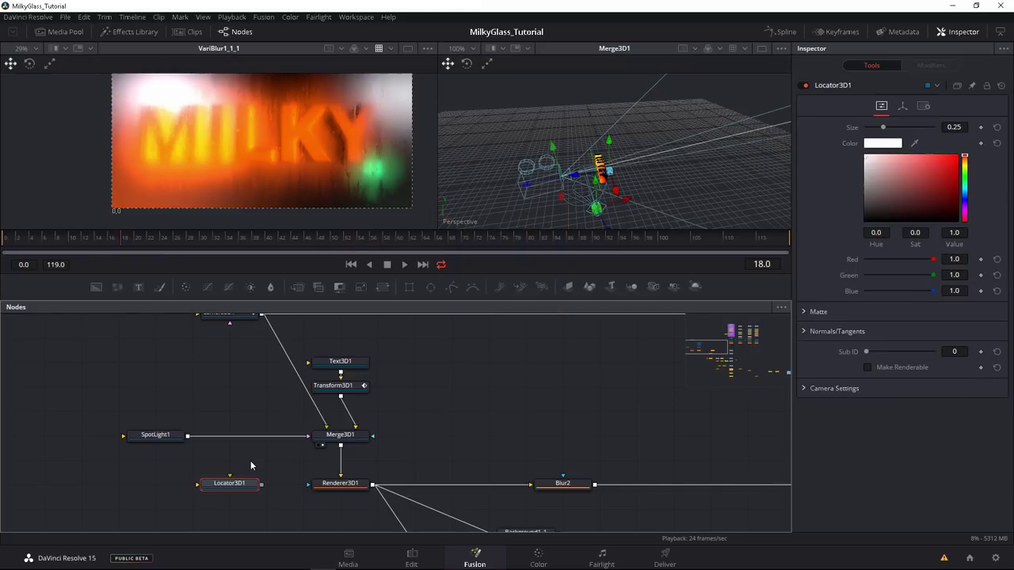
# Step: Connect Merge3D1's output to Locator3D1 and place the locator node beside Renderer3D1
pyautogui.moveTo(252, 462); pyautogui.dragTo(287, 423)
pyautogui.moveTo(224, 408); pyautogui.dragTo(260, 469)
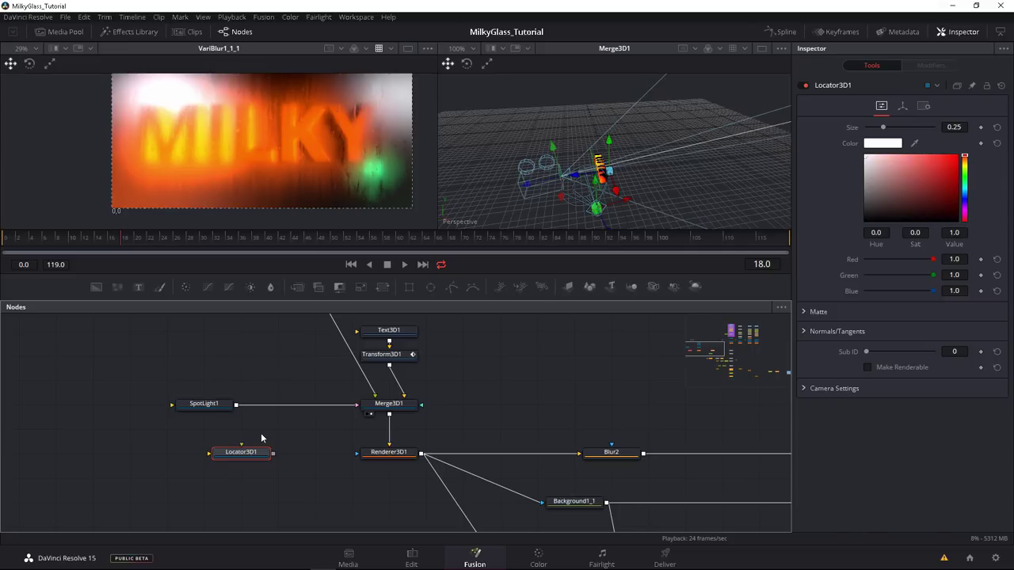
pyautogui.moveTo(251, 453); pyautogui.dragTo(336, 492)
pyautogui.moveTo(303, 432); pyautogui.dragTo(311, 463)
pyautogui.scroll(-1, 282, 463)
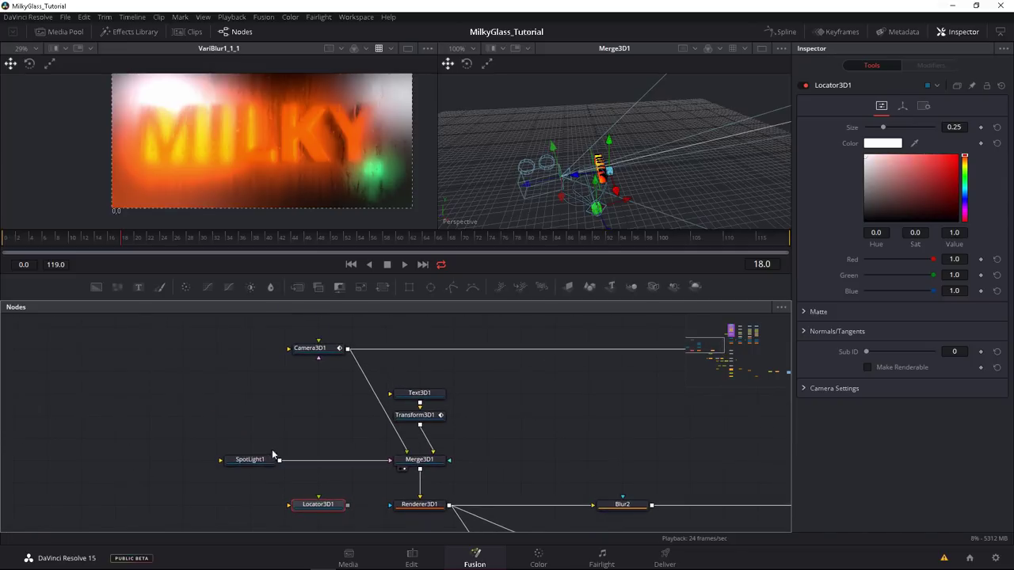
pyautogui.moveTo(298, 365); pyautogui.dragTo(292, 352)
pyautogui.moveTo(323, 482); pyautogui.dragTo(319, 452)
pyautogui.moveTo(409, 426); pyautogui.dragTo(378, 492)
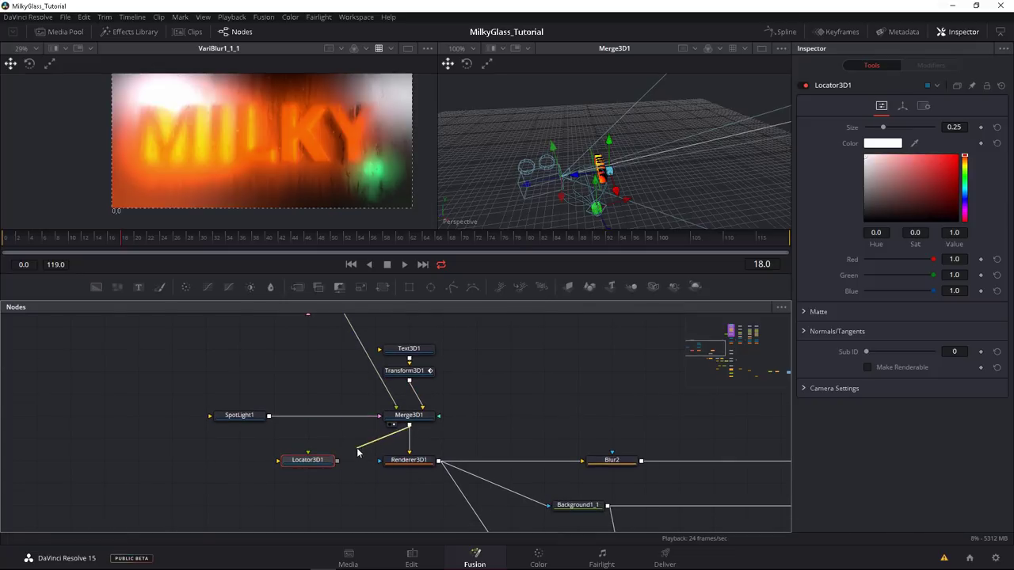
pyautogui.moveTo(366, 449); pyautogui.dragTo(400, 419)
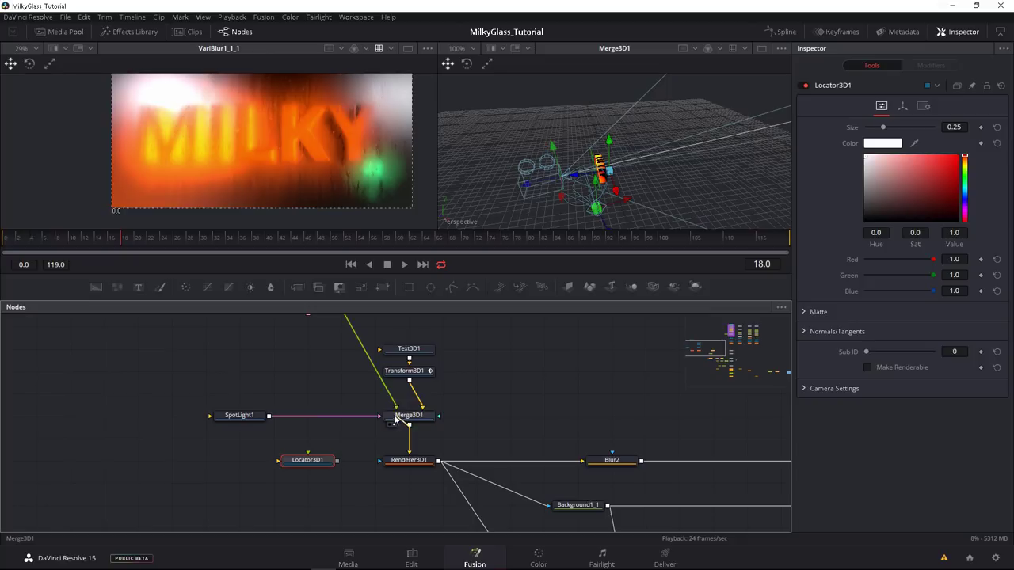
pyautogui.moveTo(409, 429); pyautogui.dragTo(311, 469)
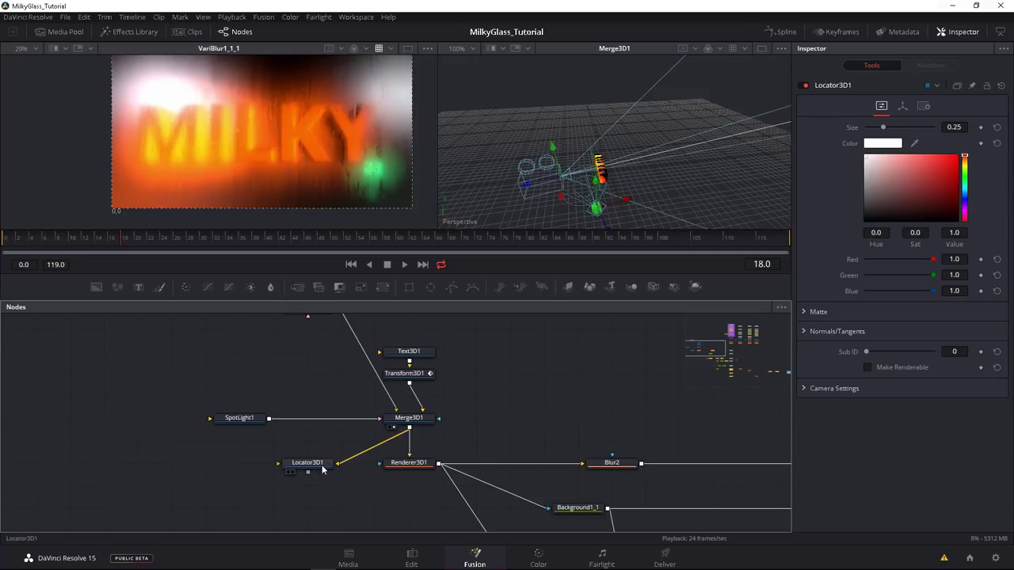
pyautogui.moveTo(320, 466); pyautogui.dragTo(243, 428)
pyautogui.click(241, 427)
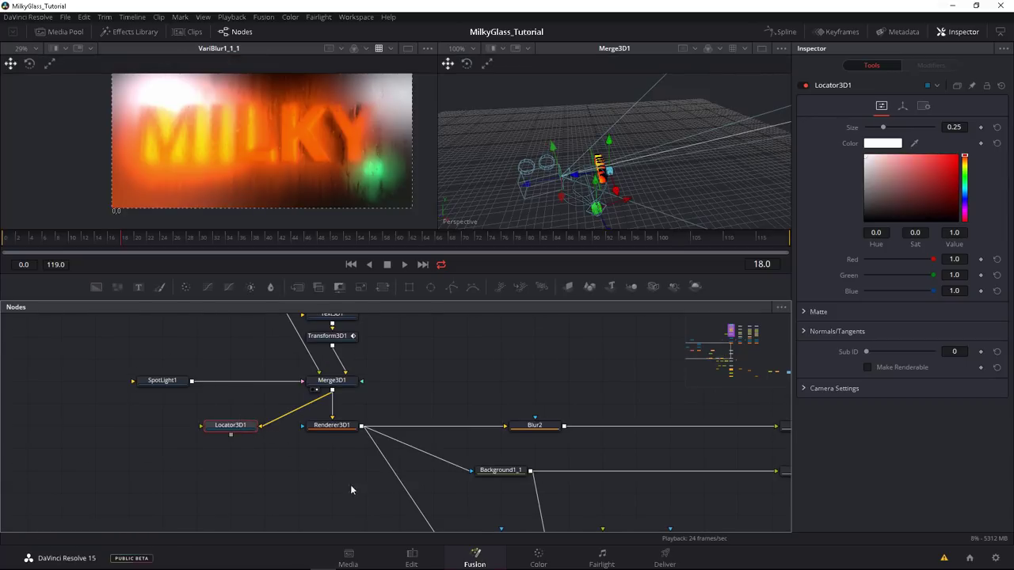
# Step: Connect Ellipse1_1's centre to Locator3D1's position so the green light follows the 3D scene
pyautogui.scroll(-5, 336, 475)
pyautogui.moveTo(419, 482); pyautogui.dragTo(278, 367)
pyautogui.scroll(3, 323, 439)
pyautogui.moveTo(323, 439); pyautogui.dragTo(288, 421)
pyautogui.scroll(3, 288, 420)
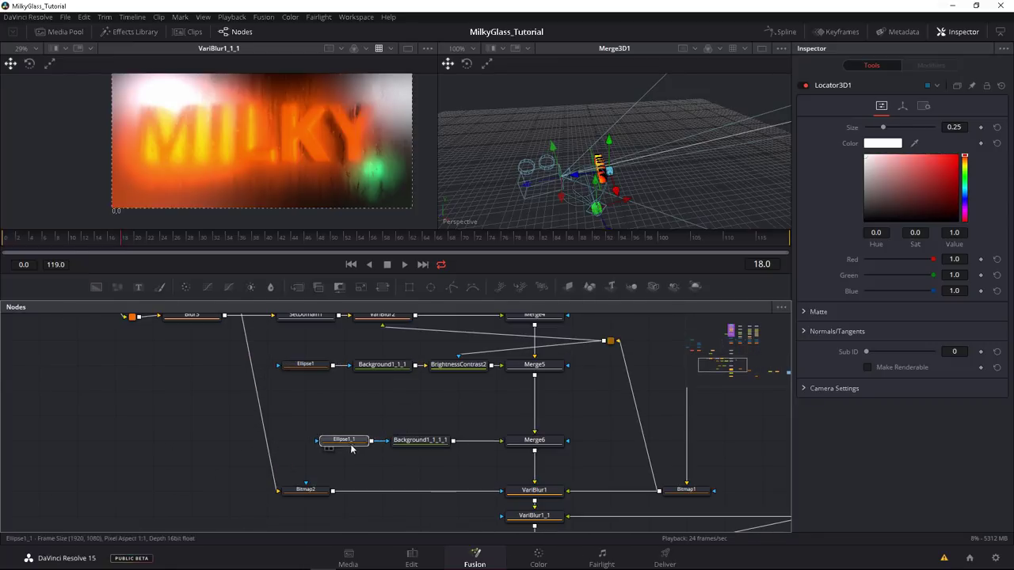
pyautogui.click(348, 445)
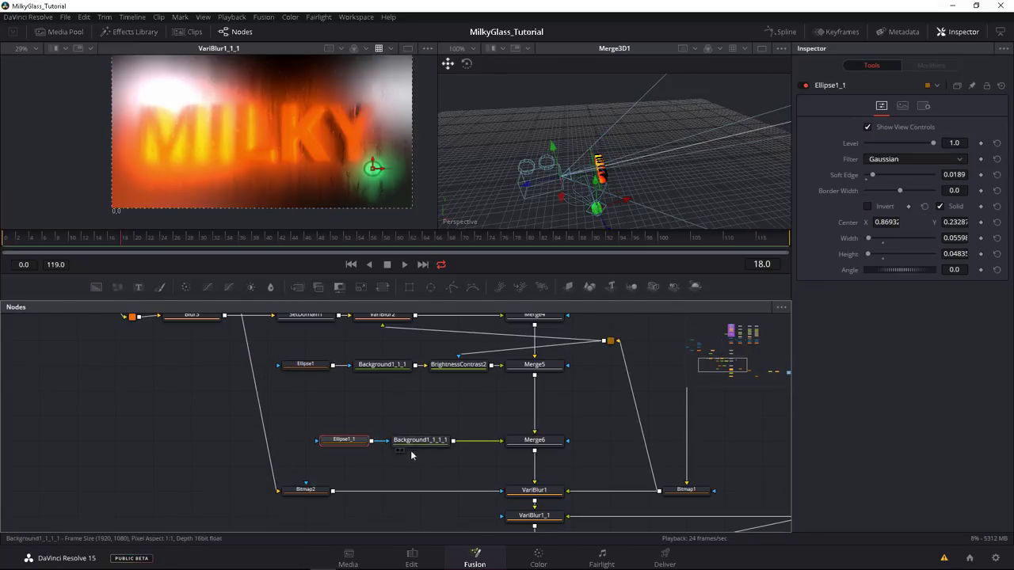
pyautogui.rightClick(853, 227)
pyautogui.moveTo(880, 287)
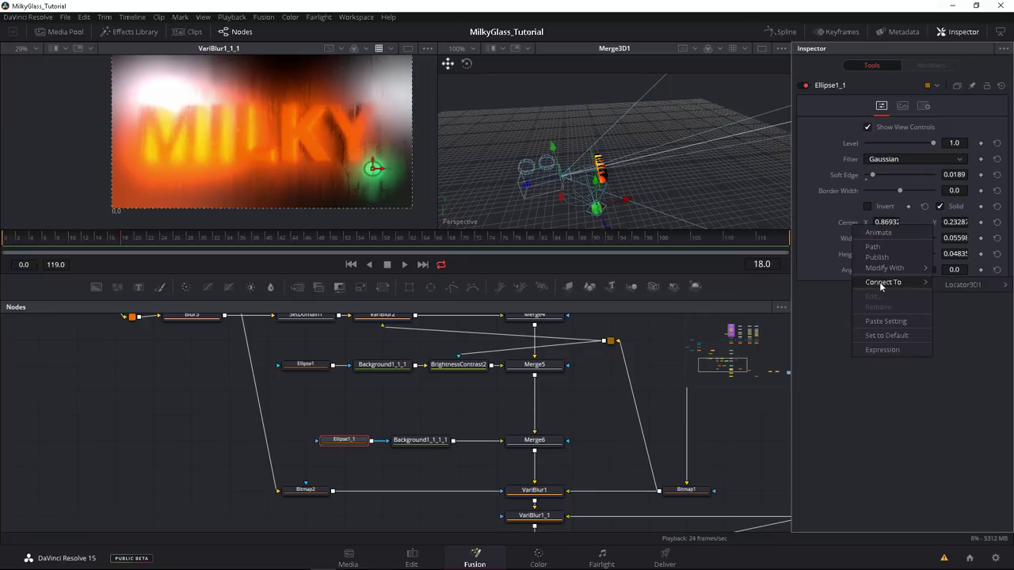
pyautogui.moveTo(953, 287)
pyautogui.click(877, 289)
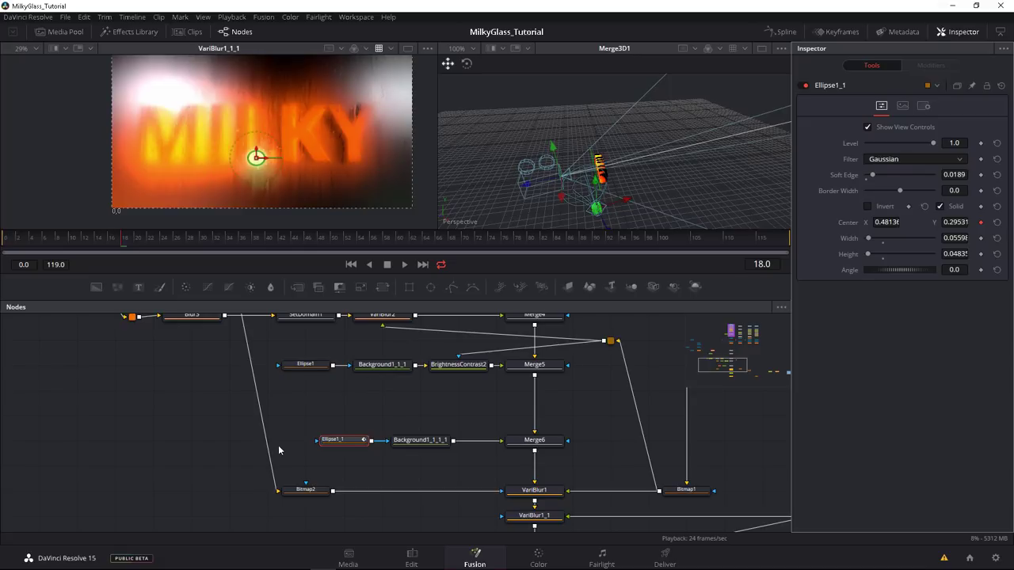
# Step: Reposition Locator3D1 in the 3D scene to place the linked green light
pyautogui.moveTo(595, 170); pyautogui.dragTo(629, 199)
pyautogui.moveTo(226, 408); pyautogui.dragTo(325, 498)
pyautogui.moveTo(127, 337); pyautogui.dragTo(303, 482)
pyautogui.click(170, 421)
pyautogui.click(578, 183)
pyautogui.moveTo(606, 214); pyautogui.dragTo(674, 187)
pyautogui.moveTo(648, 143); pyautogui.dragTo(647, 158)
pyautogui.moveTo(672, 197); pyautogui.dragTo(640, 154)
# Step: Add a blur node to the node tree through the tool search
pyautogui.click(241, 442)
pyautogui.moveTo(316, 475); pyautogui.dragTo(275, 450)
pyautogui.scroll(-1, 275, 450)
pyautogui.moveTo(221, 429); pyautogui.dragTo(133, 376)
pyautogui.moveTo(340, 458); pyautogui.dragTo(98, 317)
pyautogui.moveTo(381, 475); pyautogui.dragTo(252, 438)
pyautogui.moveTo(228, 472); pyautogui.dragTo(184, 449)
pyautogui.moveTo(425, 359); pyautogui.dragTo(494, 484)
pyautogui.moveTo(302, 456); pyautogui.dragTo(234, 471)
pyautogui.scroll(1, 274, 428)
pyautogui.moveTo(190, 447); pyautogui.dragTo(321, 421)
pyautogui.click(323, 408)
pyautogui.hotkey('shift', 'space')
pyautogui.write('blur')
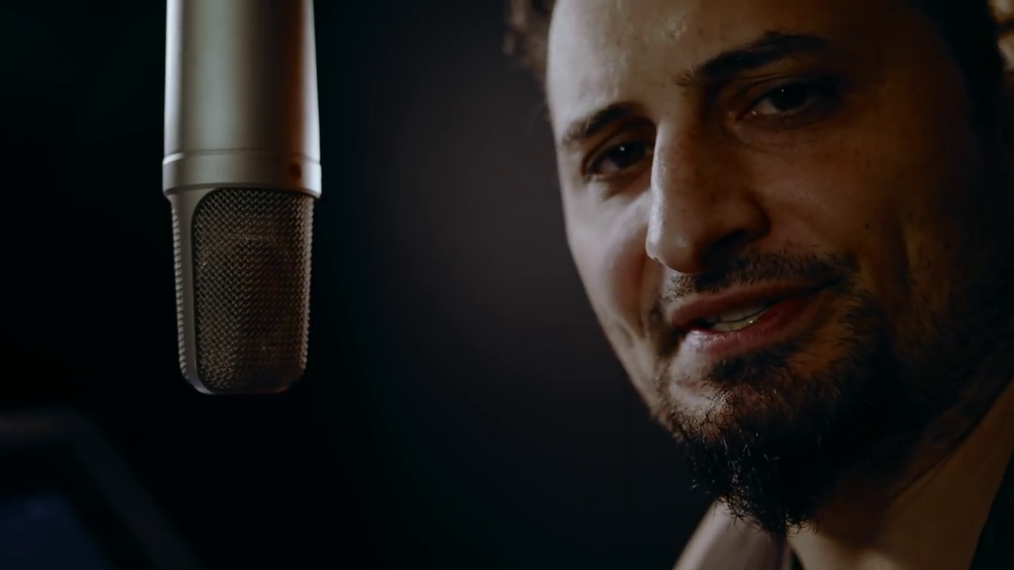